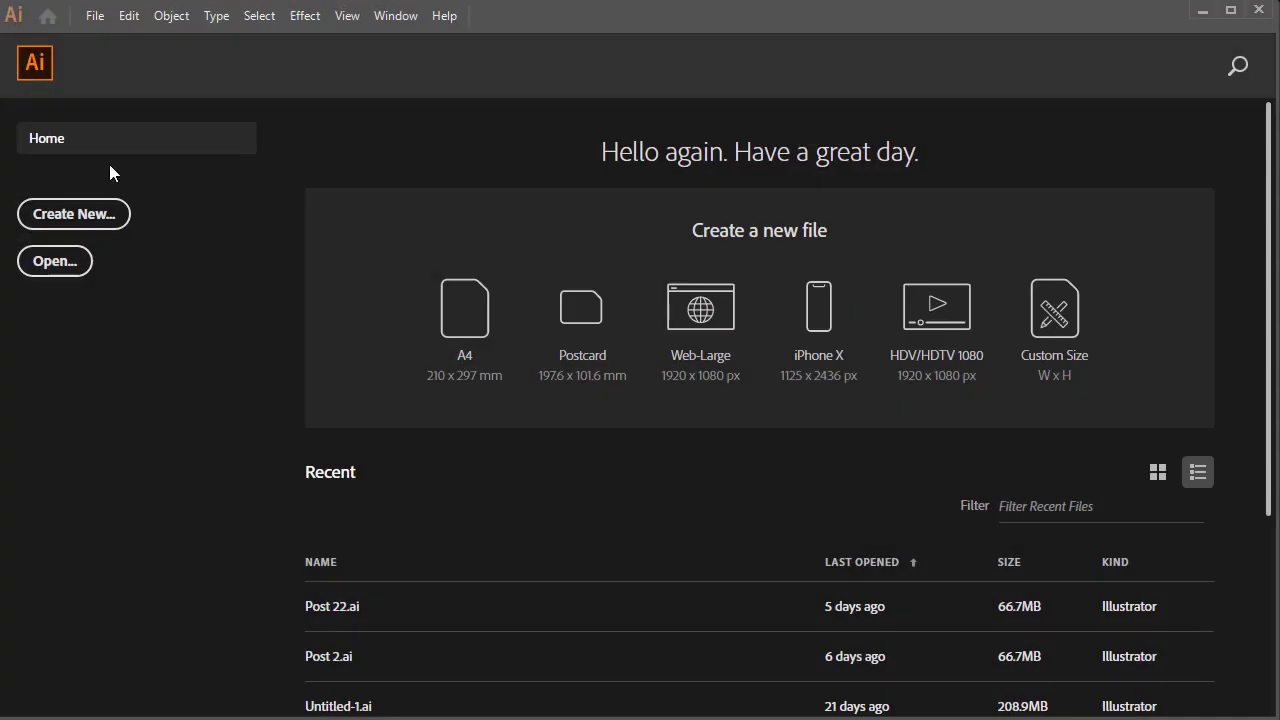
- Start a new document and show the blank Print presets
{"action": "left_click", "coordinate": [93, 16]}
{"action": "left_click", "coordinate": [105, 34]}
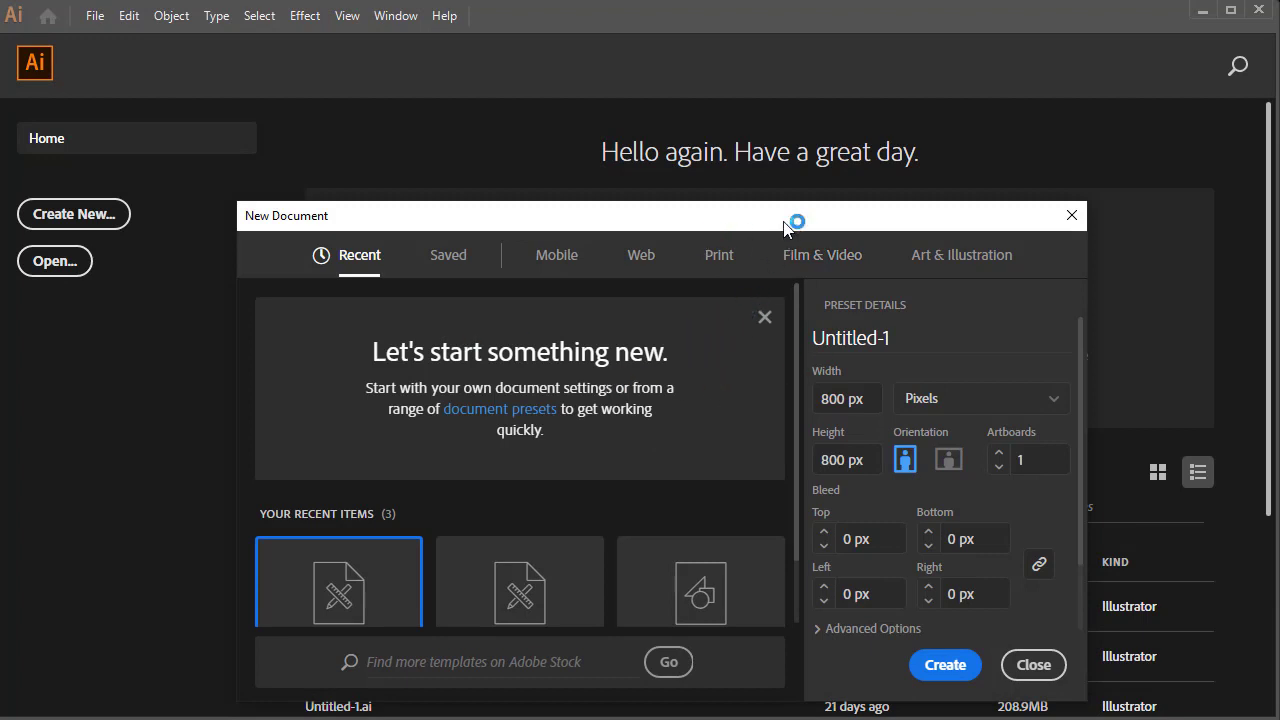
{"action": "left_click_drag", "start_coordinate": [784, 228], "coordinate": [785, 163]}
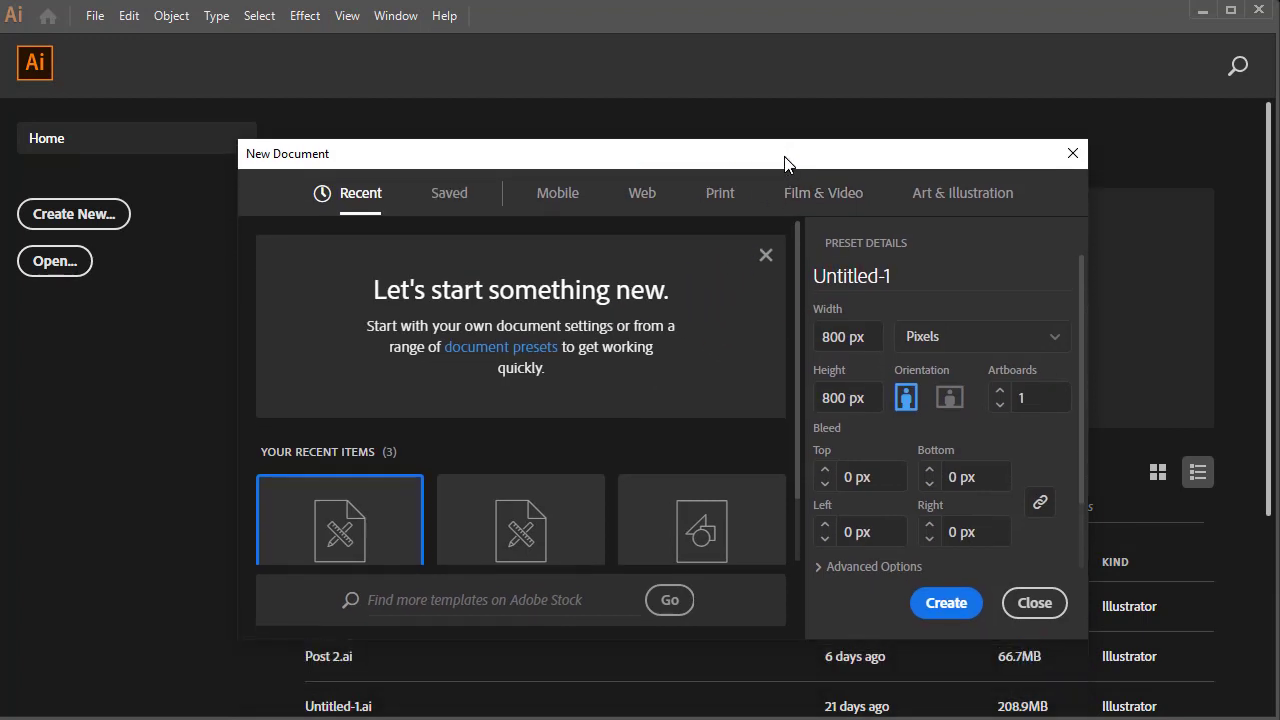
{"action": "left_click", "coordinate": [722, 199]}
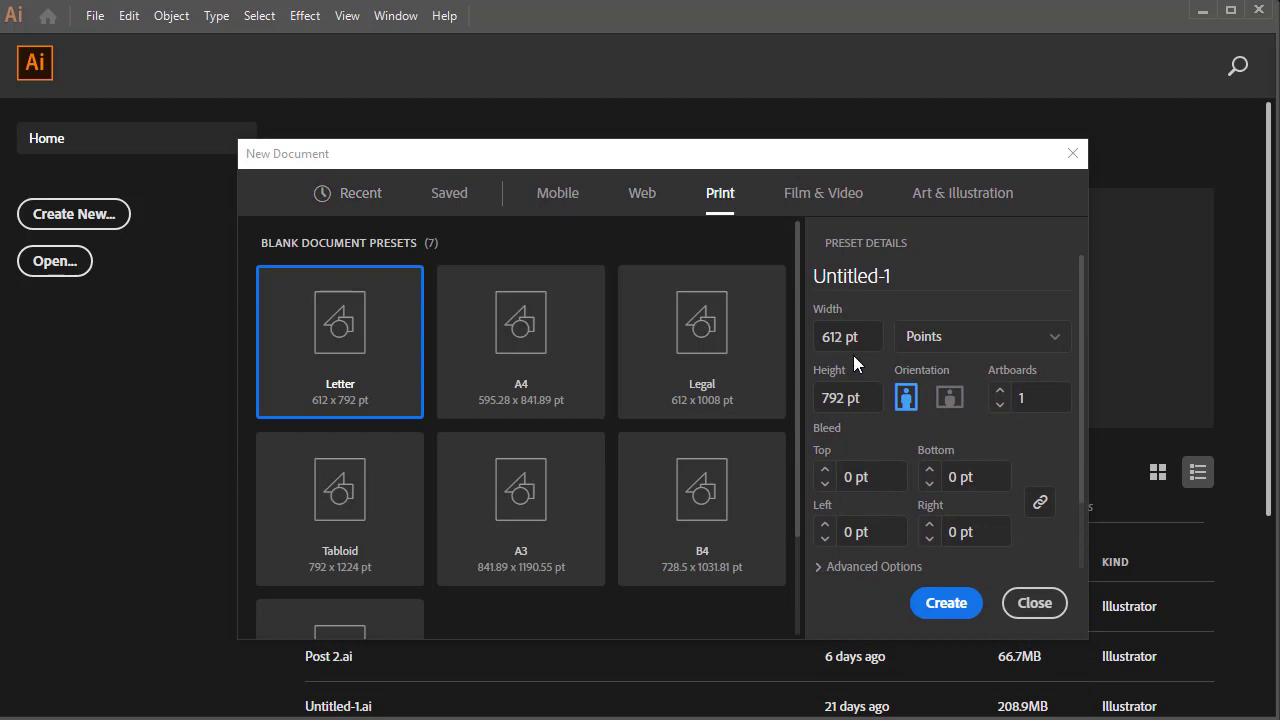
- Create a portrait document in inches, 17 in wide by 22 in high
{"action": "left_click", "coordinate": [880, 336]}
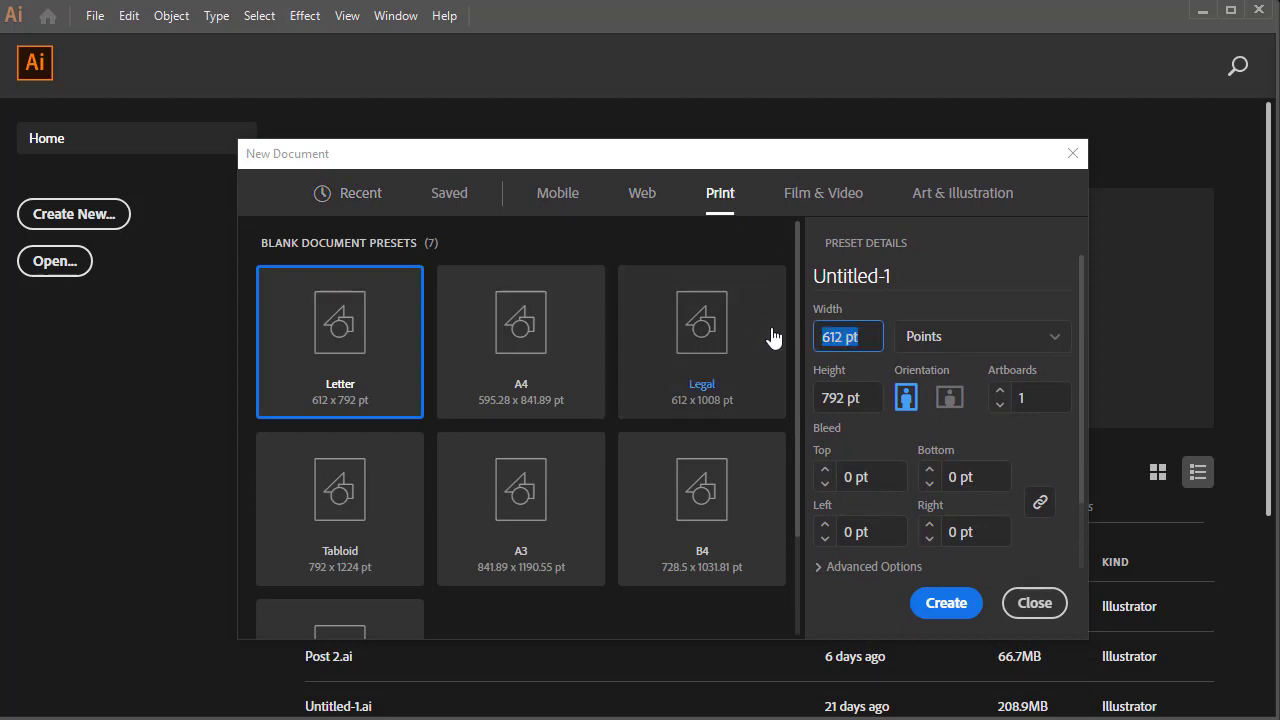
{"action": "left_click", "coordinate": [1006, 338]}
{"action": "left_click", "coordinate": [940, 441]}
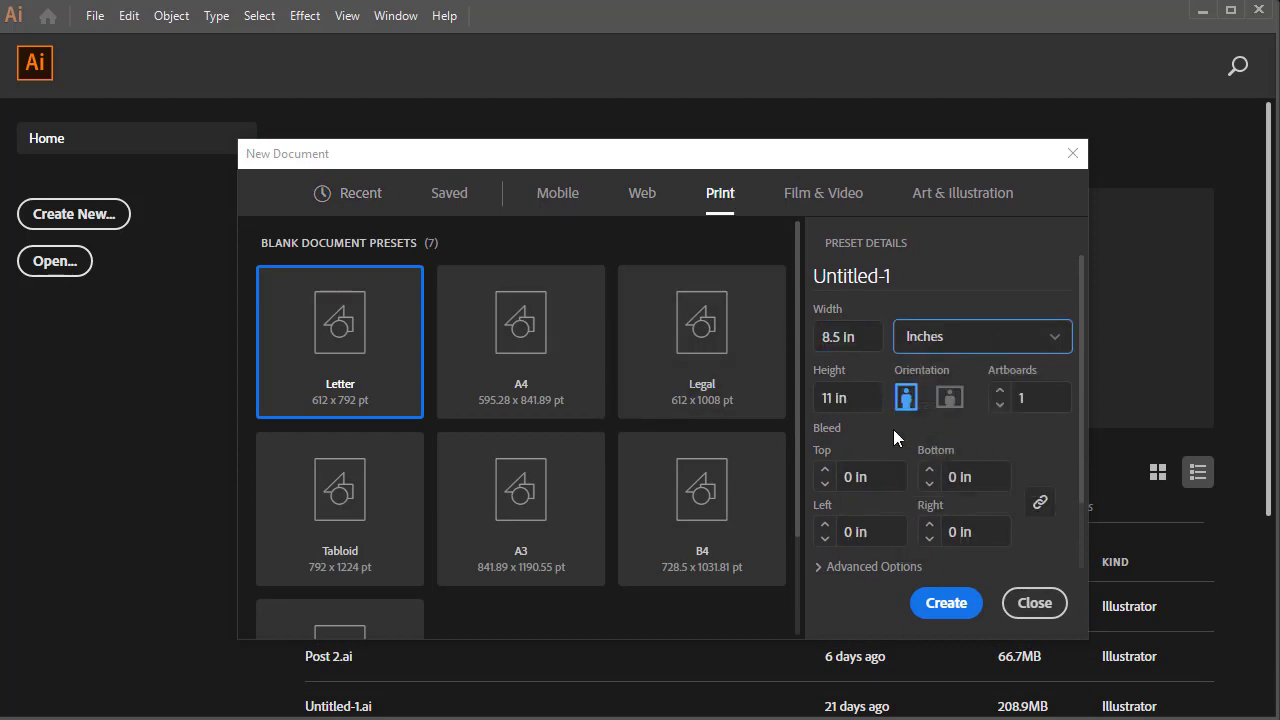
{"action": "left_click", "coordinate": [868, 336]}
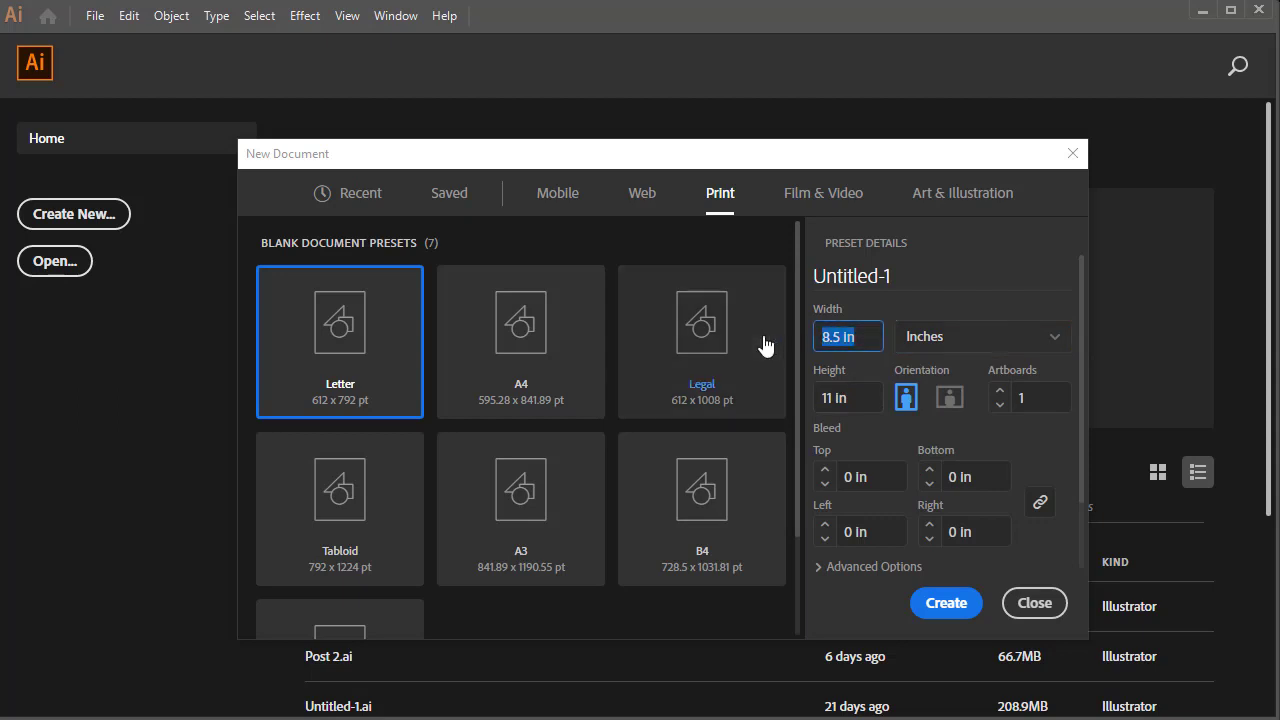
{"action": "type", "text": "17"}
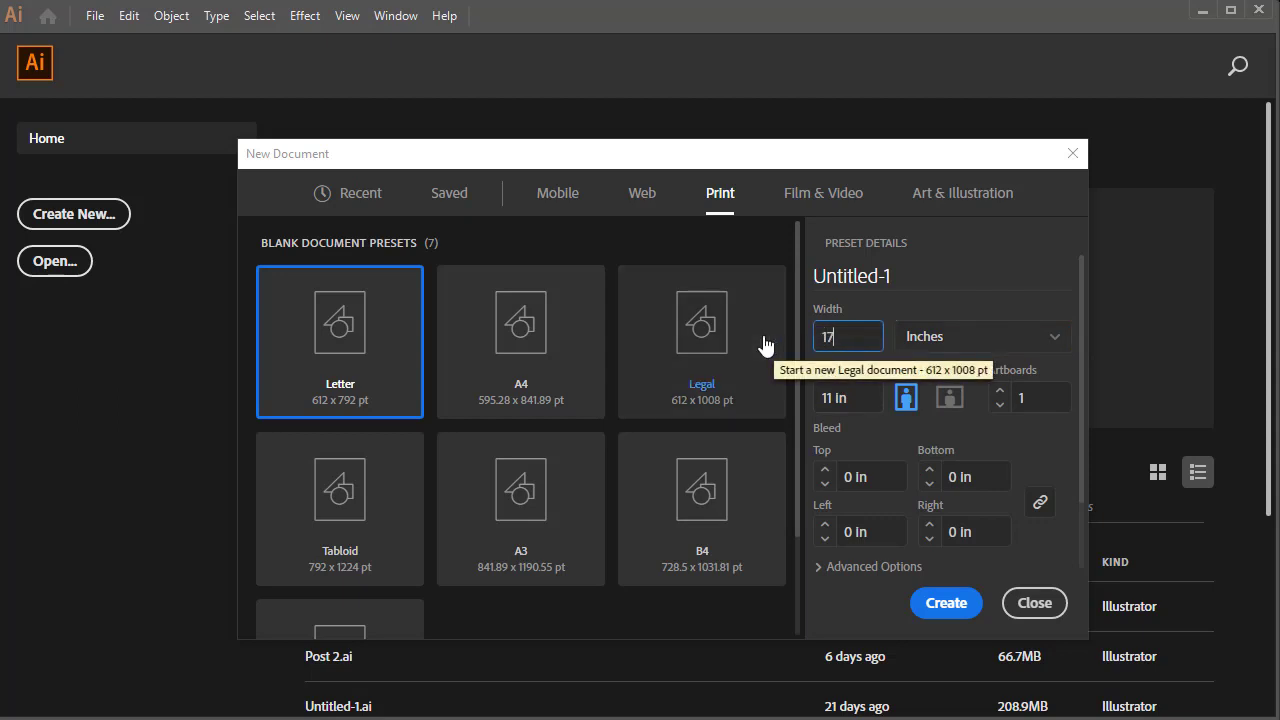
{"action": "left_click", "coordinate": [843, 400]}
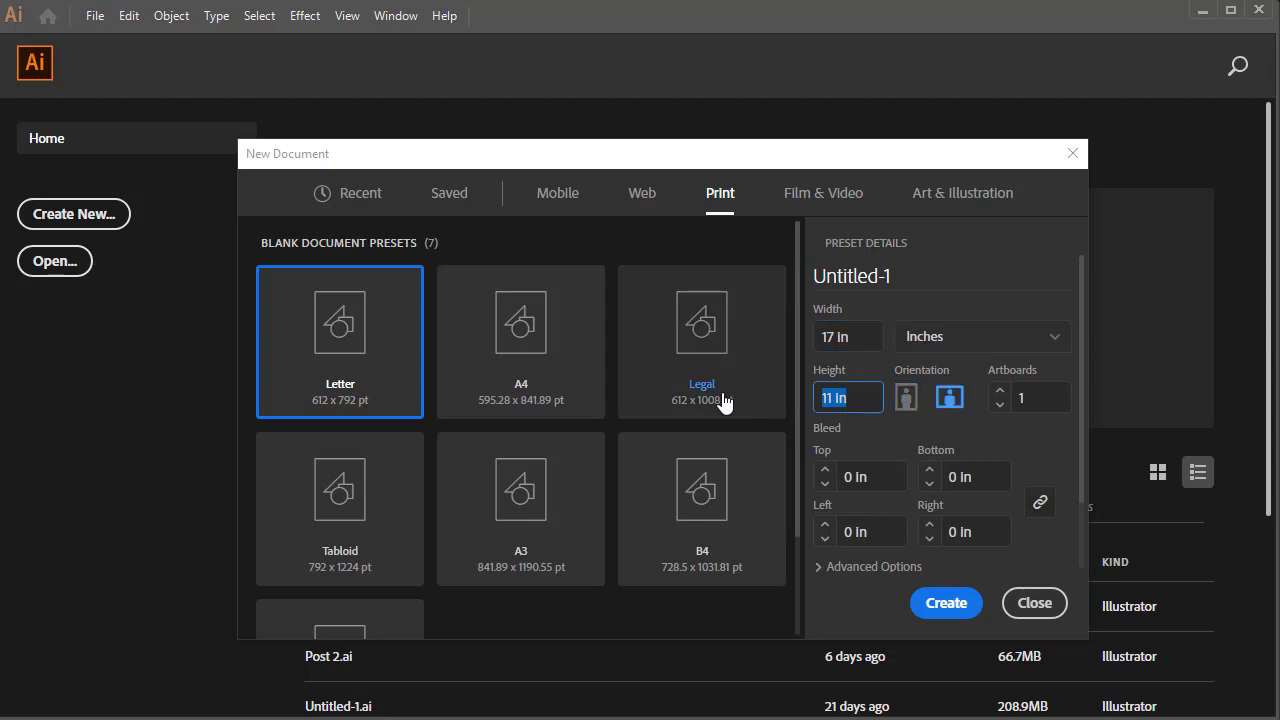
{"action": "type", "text": "22"}
{"action": "left_click", "coordinate": [869, 330]}
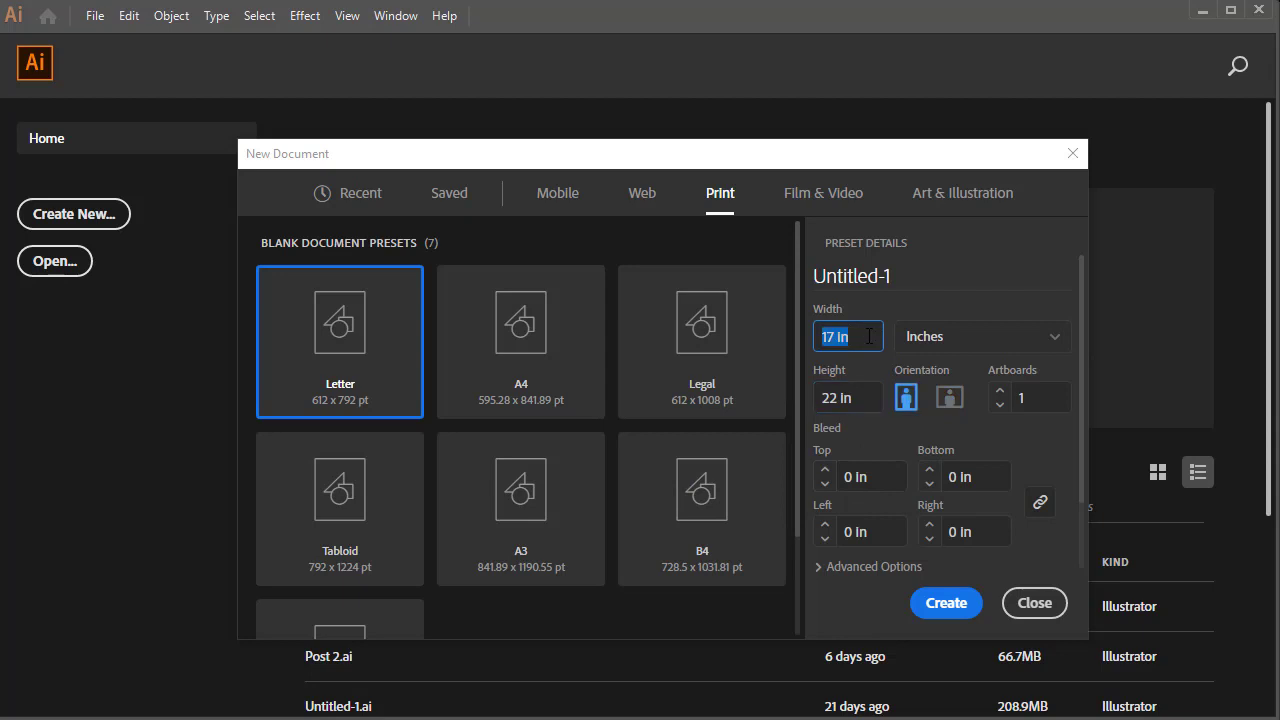
{"action": "left_click", "coordinate": [938, 605]}
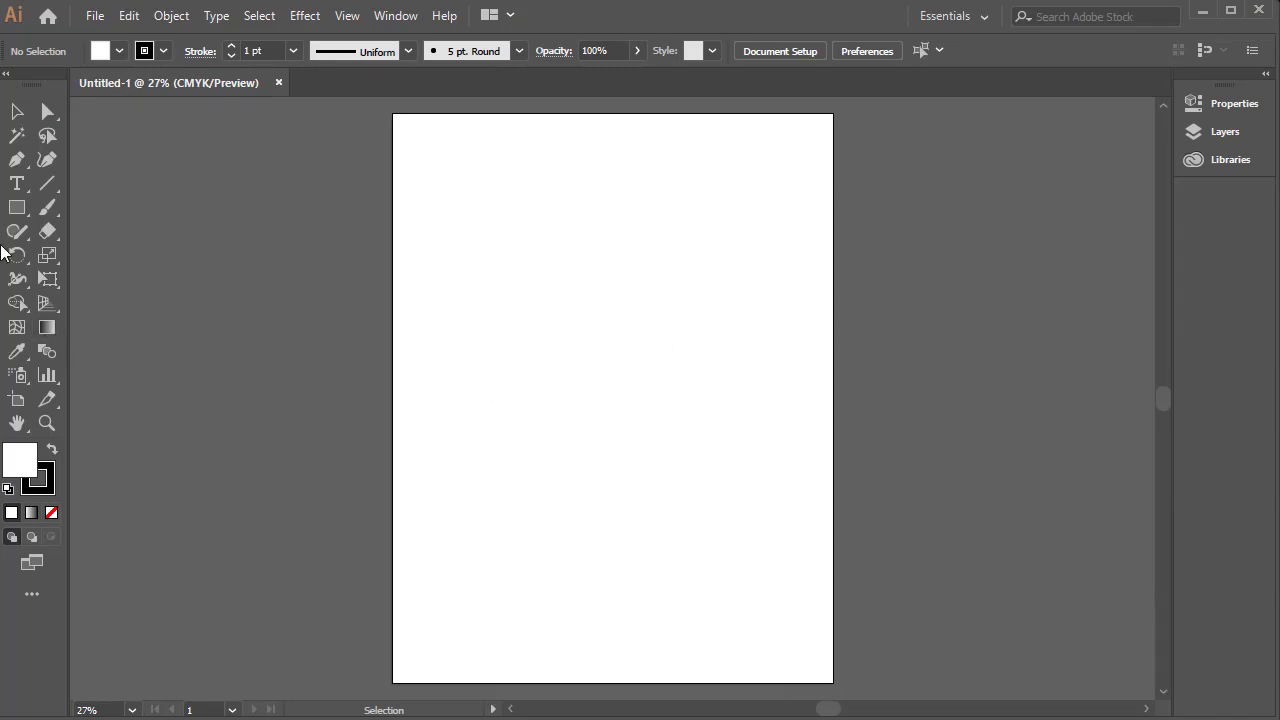
- Draw a page-sized rectangle and add a -0.5 in Offset Path copy inset inside it
{"action": "left_click", "coordinate": [17, 207]}
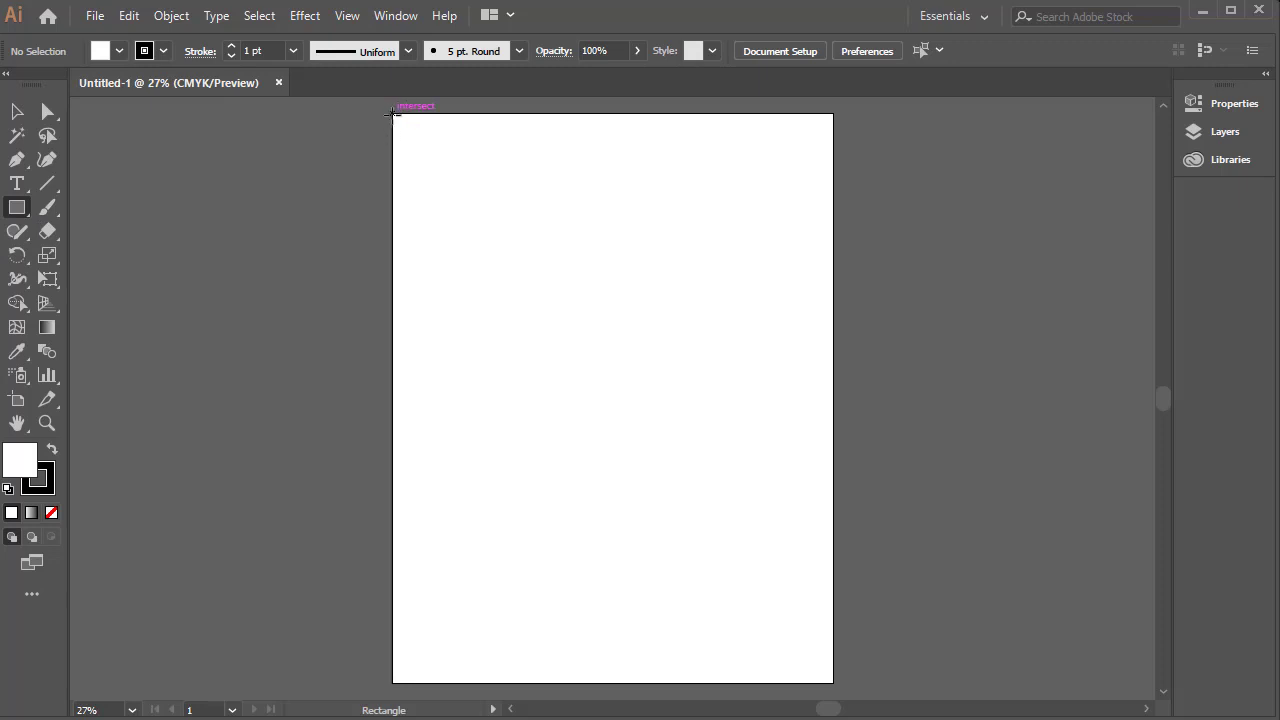
{"action": "left_click_drag", "start_coordinate": [392, 113], "coordinate": [833, 683]}
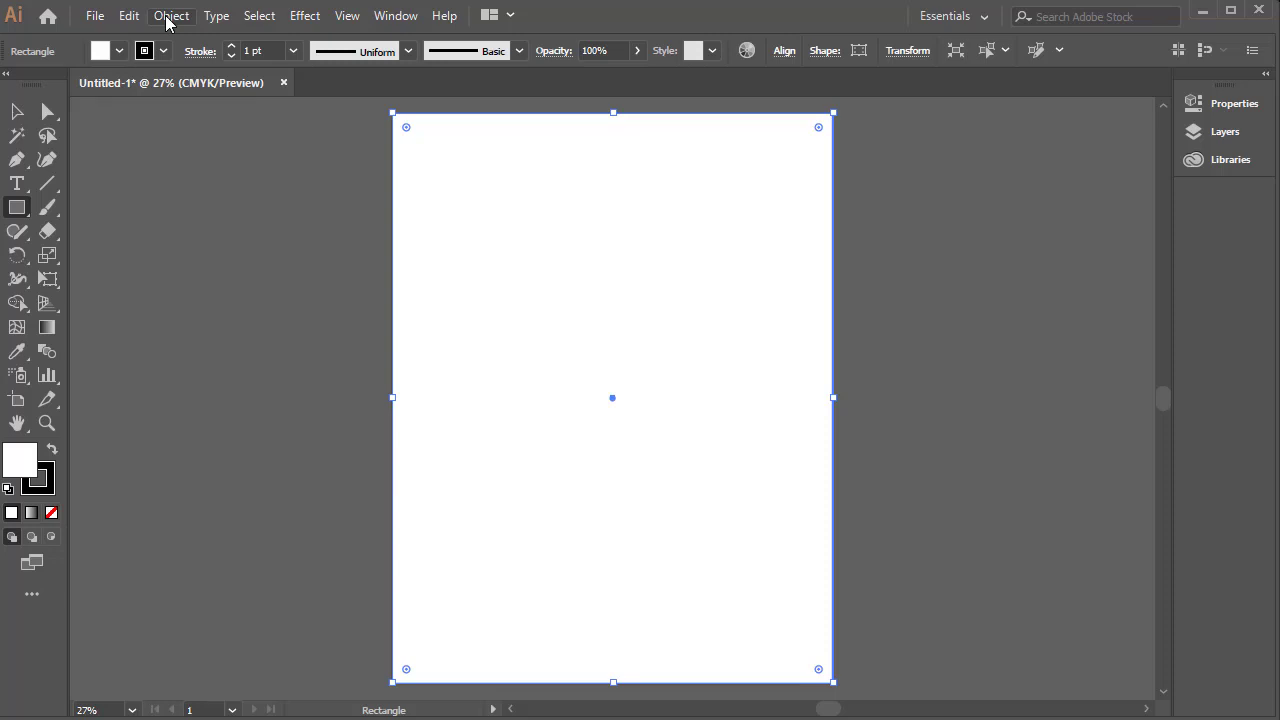
{"action": "left_click", "coordinate": [167, 18]}
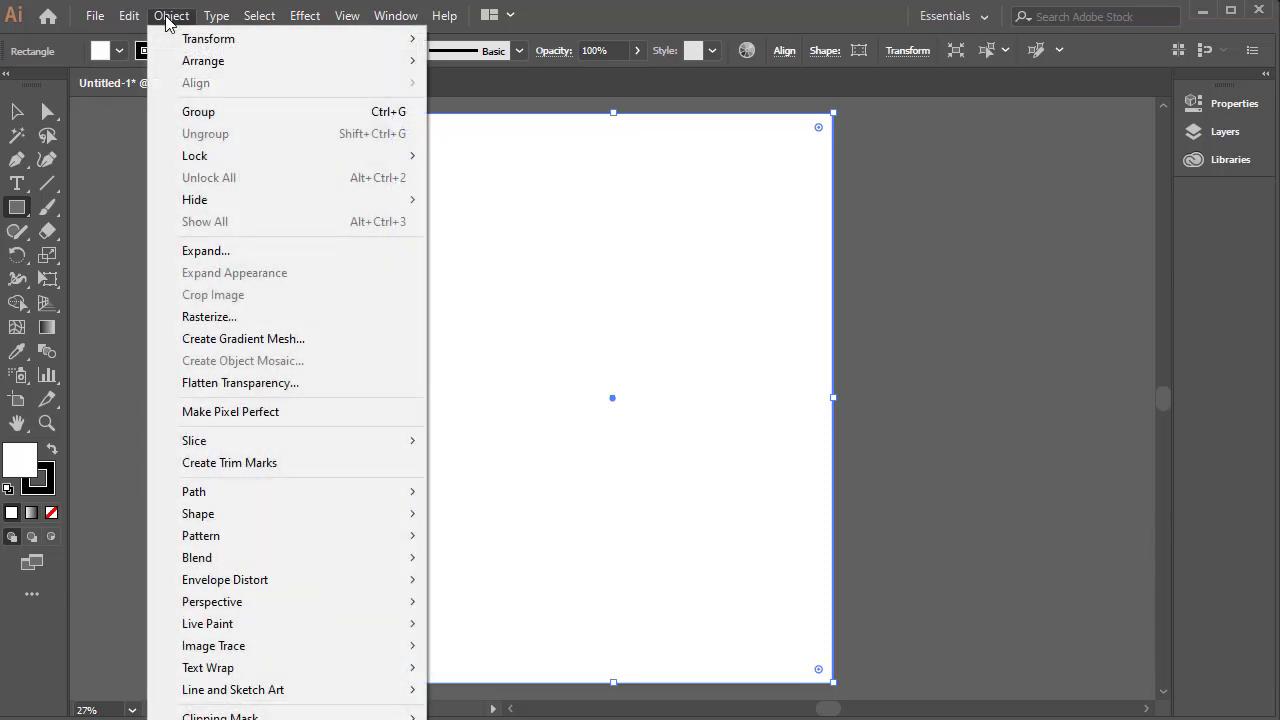
{"action": "mouse_move", "coordinate": [194, 491]}
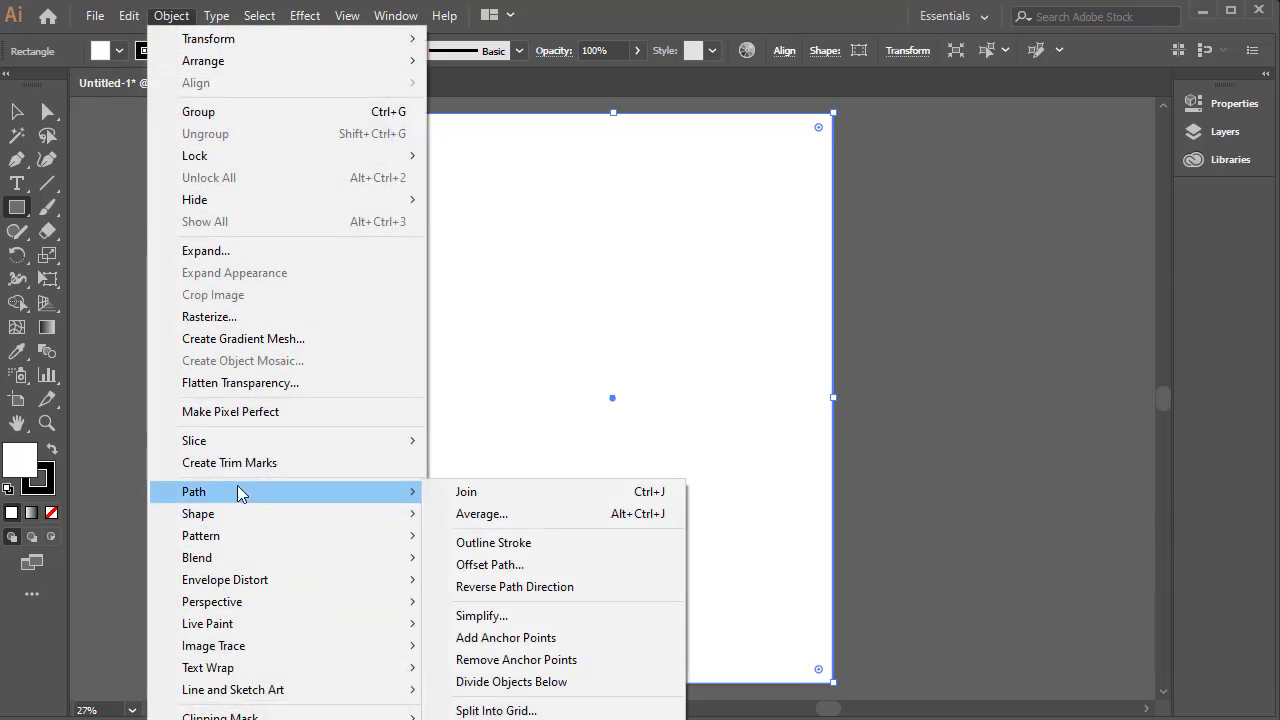
{"action": "left_click", "coordinate": [490, 565]}
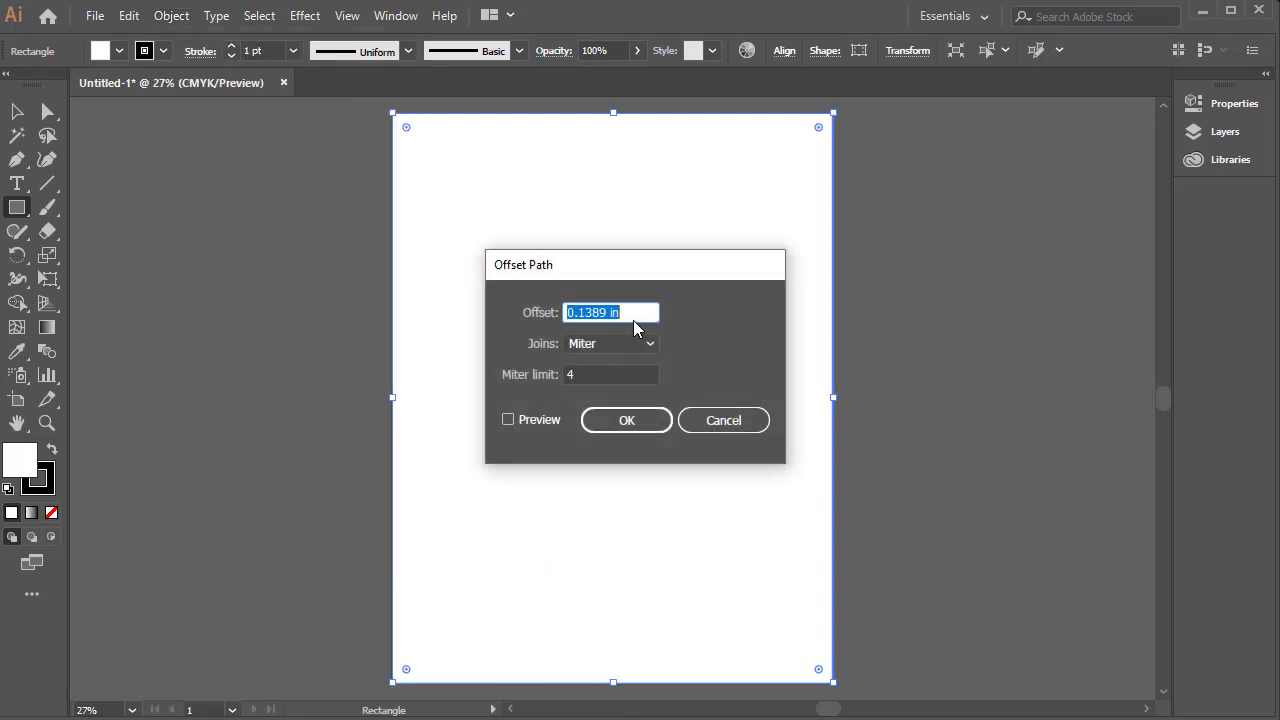
{"action": "type", "text": "-.5"}
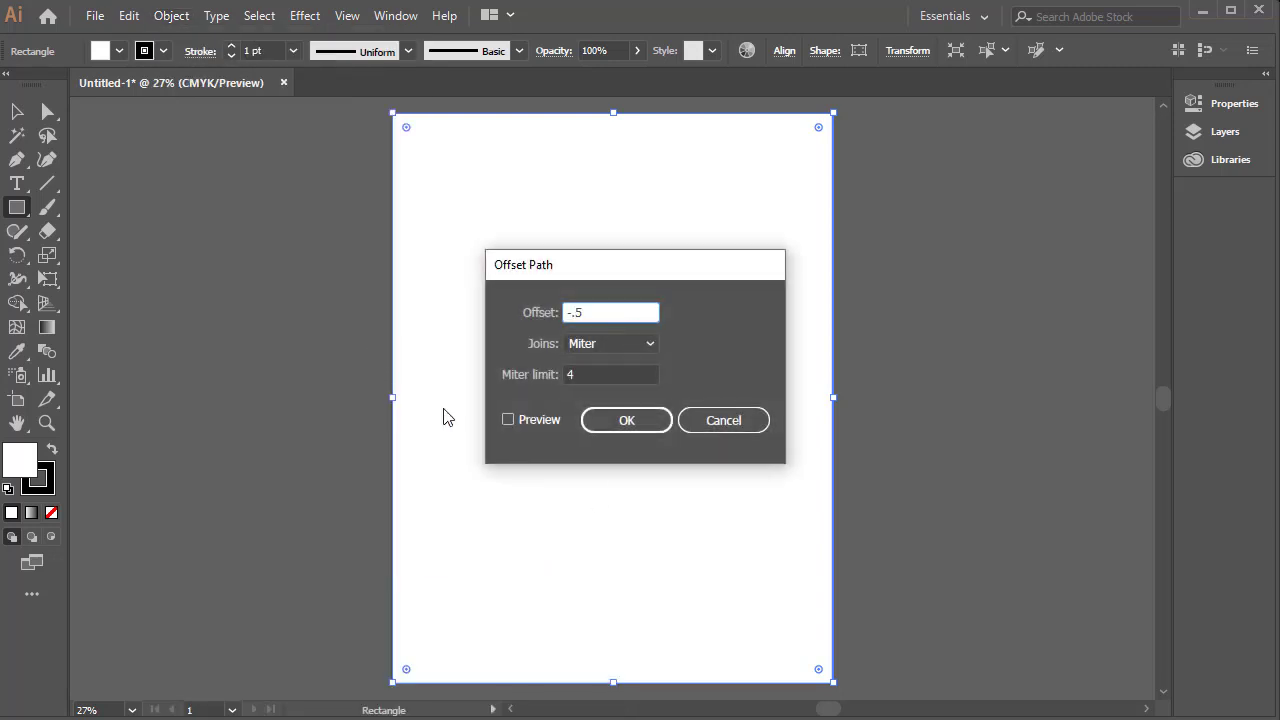
{"action": "left_click", "coordinate": [610, 427]}
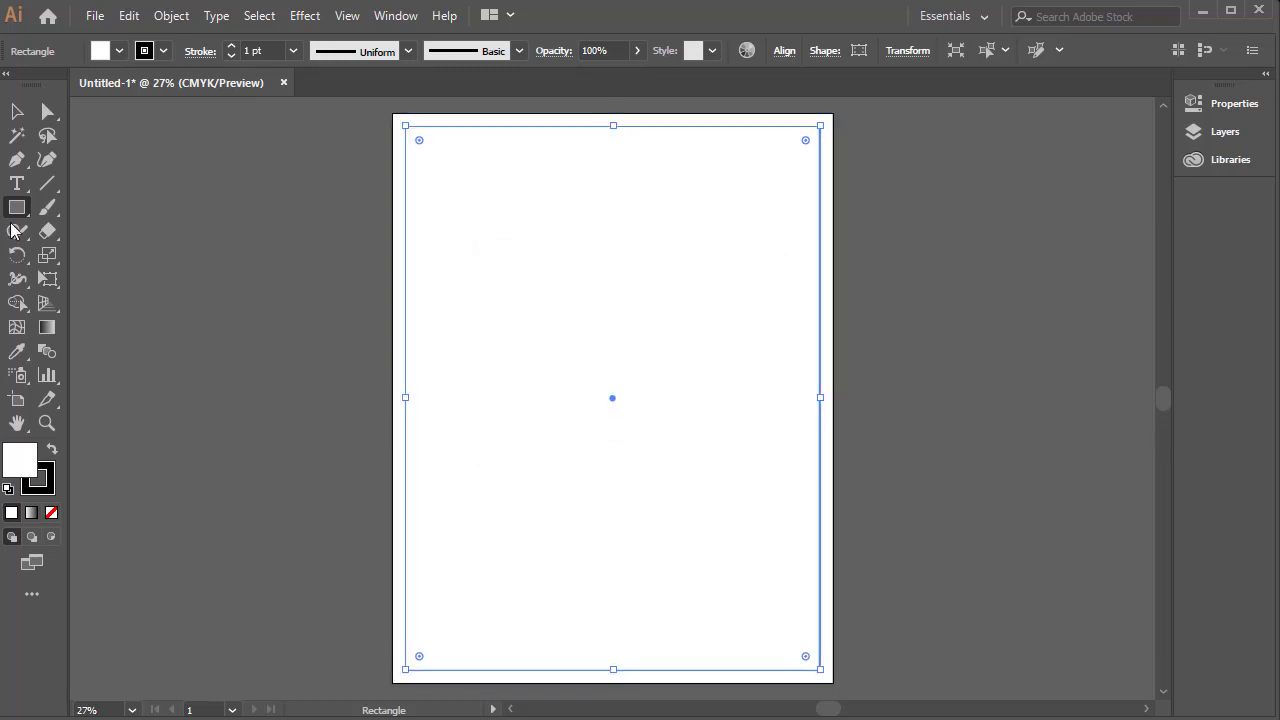
{"action": "left_click", "coordinate": [18, 114]}
- Convert the inset rectangle into guides with Make Guides
{"action": "left_click", "coordinate": [18, 114]}
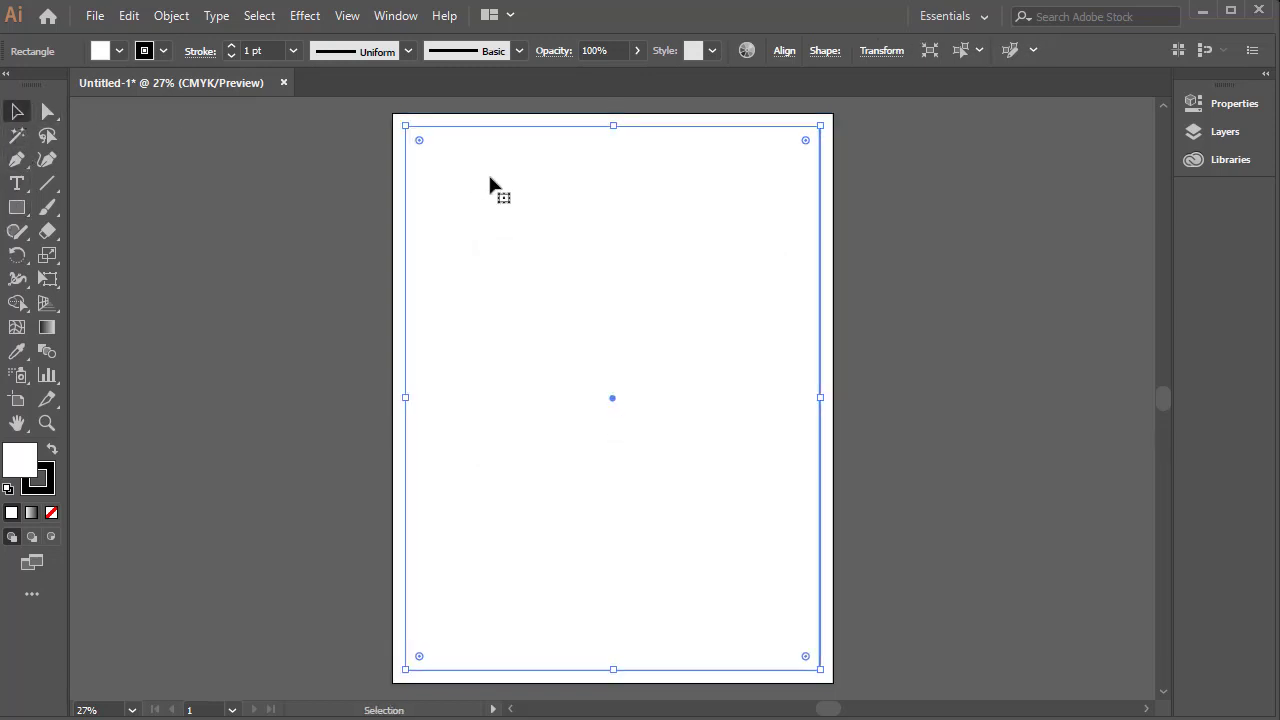
{"action": "right_click", "coordinate": [518, 125]}
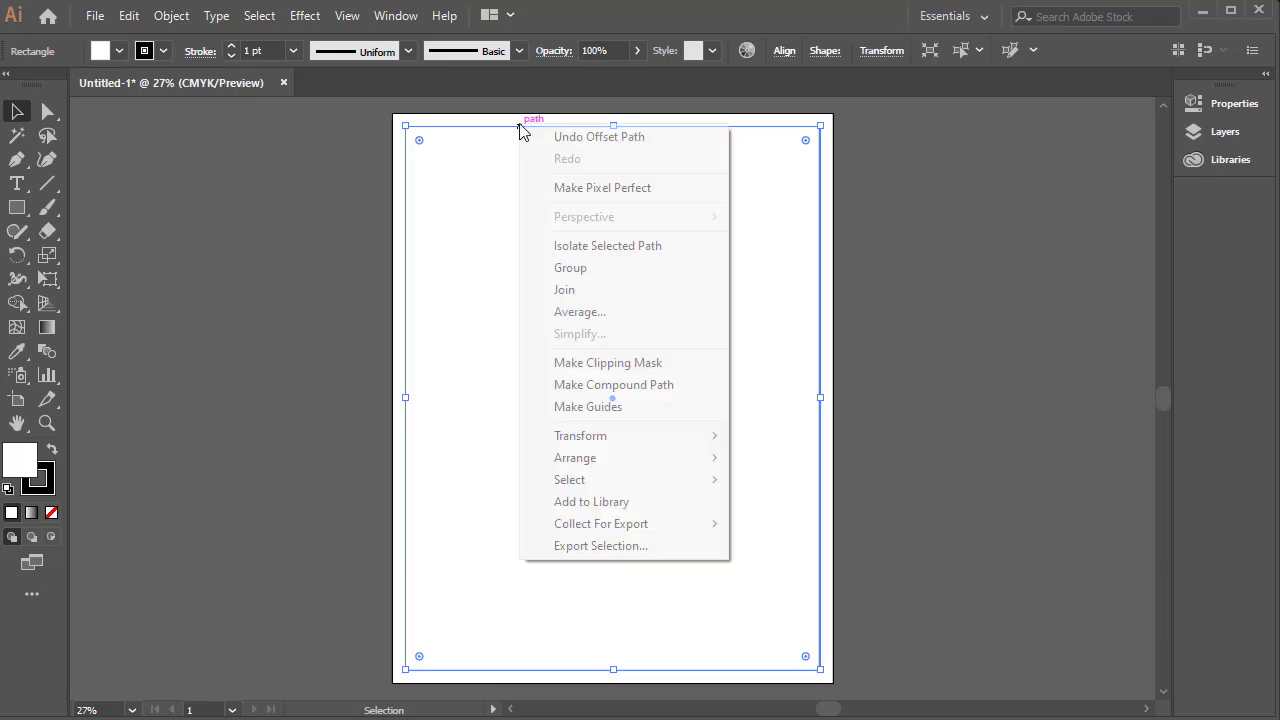
{"action": "left_click", "coordinate": [614, 408]}
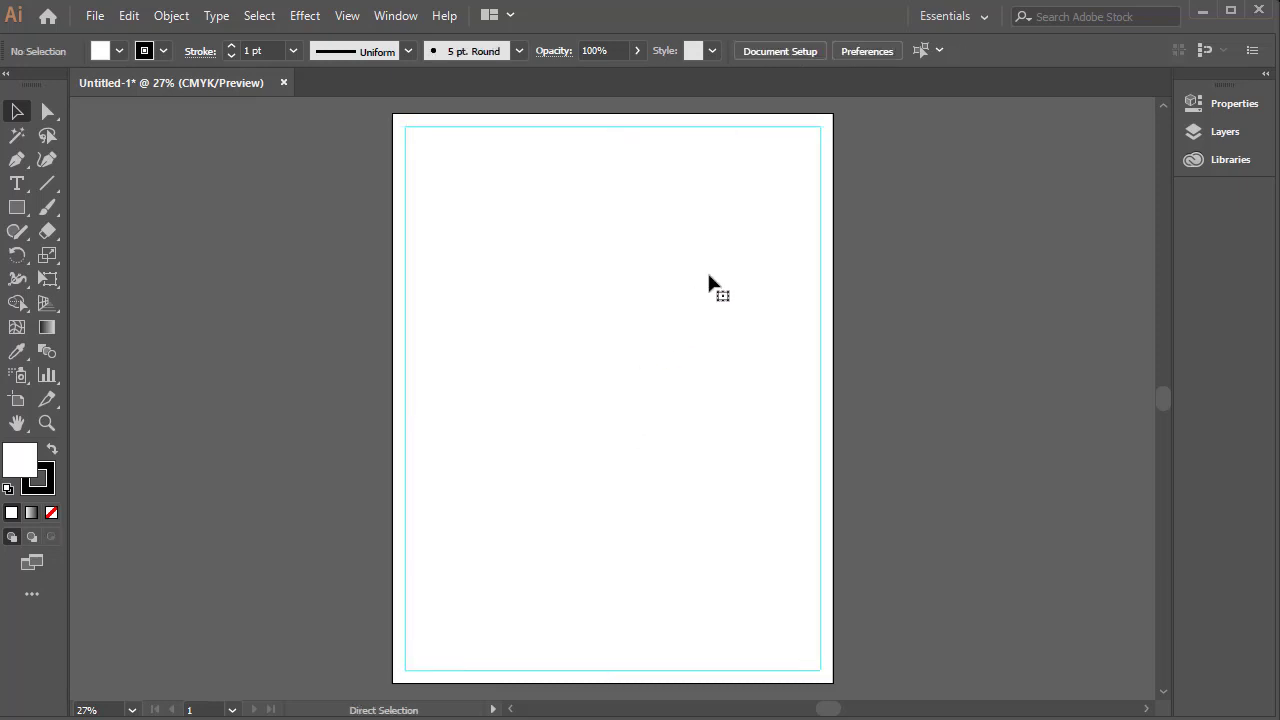
- Set the page rectangle's stroke to None and deselect
{"action": "left_click", "coordinate": [673, 267]}
{"action": "key", "text": "ctrl+a"}
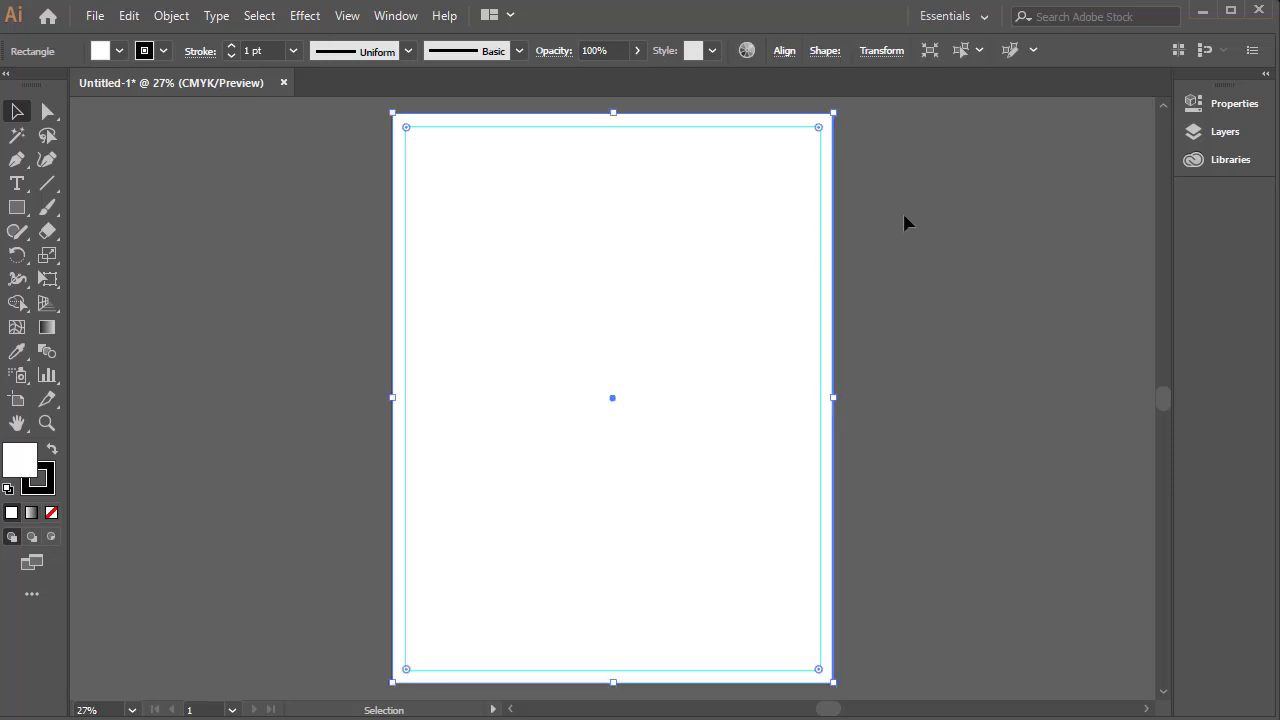
{"action": "left_click", "coordinate": [873, 190]}
{"action": "left_click_drag", "start_coordinate": [871, 157], "coordinate": [677, 237]}
{"action": "left_click", "coordinate": [163, 51]}
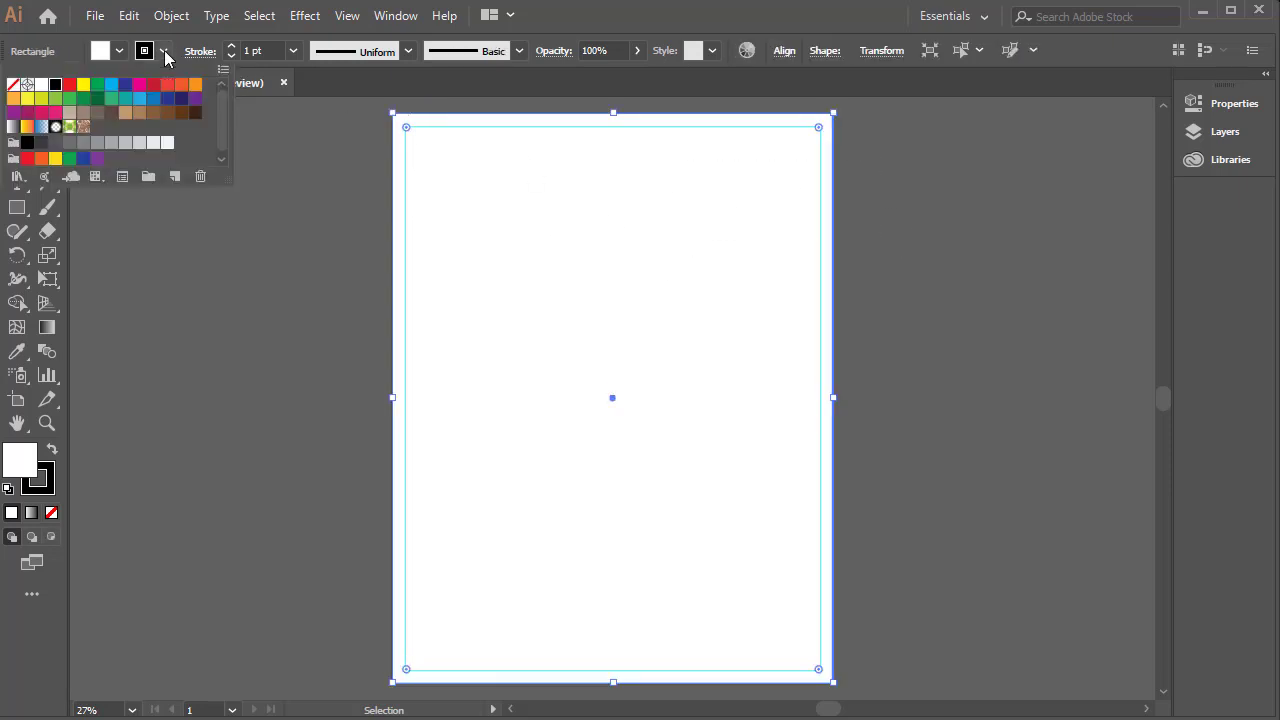
{"action": "left_click", "coordinate": [13, 84]}
{"action": "left_click", "coordinate": [909, 253]}
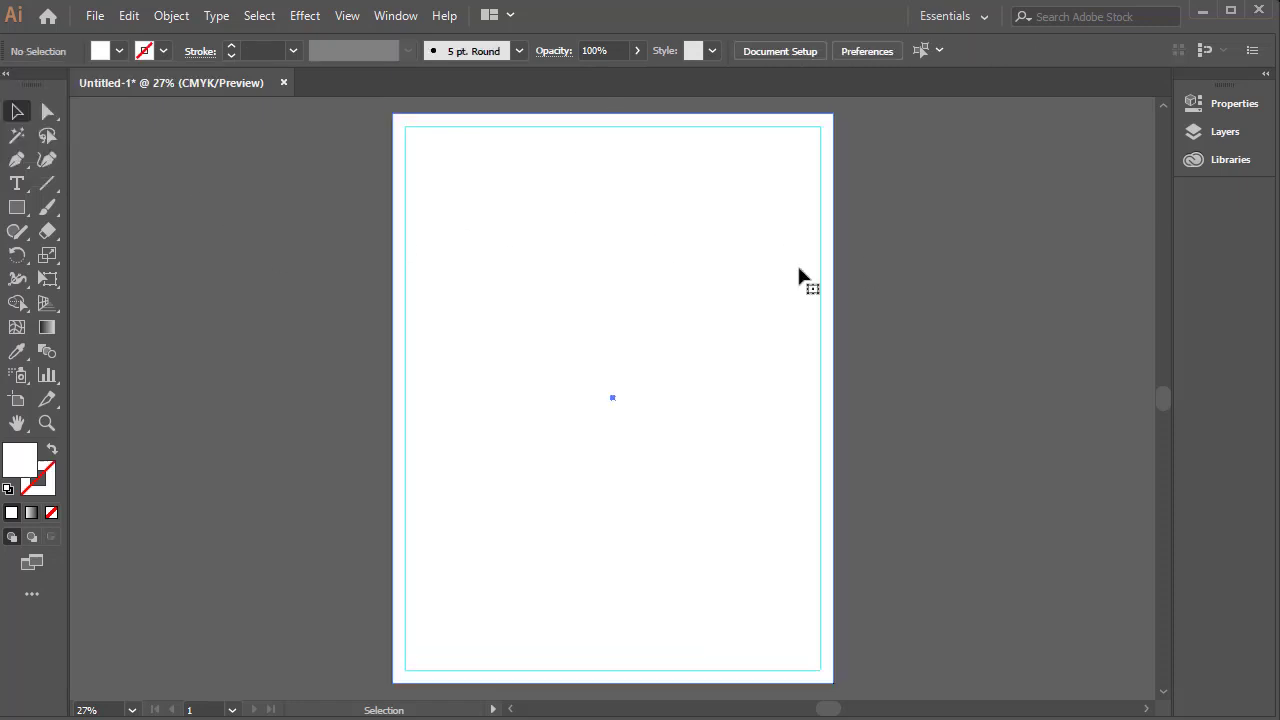
{"action": "left_click_drag", "start_coordinate": [680, 291], "coordinate": [663, 333]}
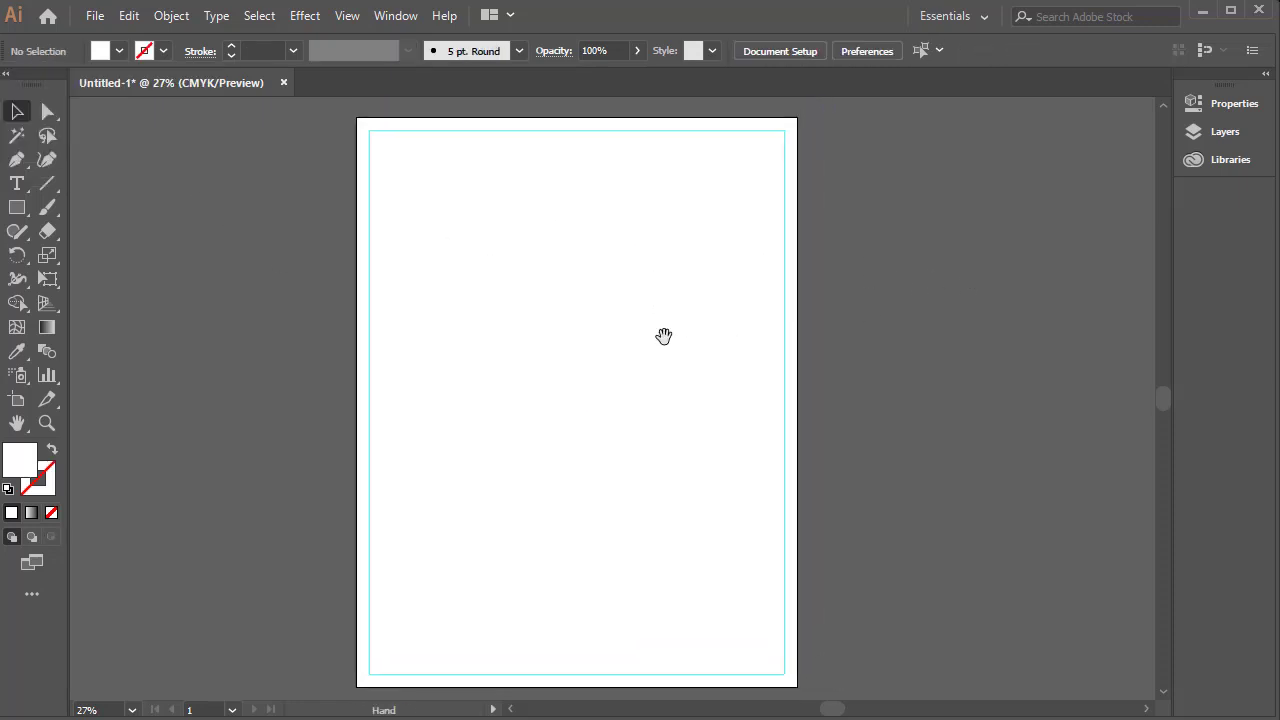
- Raise the page rectangle's bottom edge to make a full-width header band across the top
{"action": "left_click", "coordinate": [588, 403]}
{"action": "key", "text": "a"}
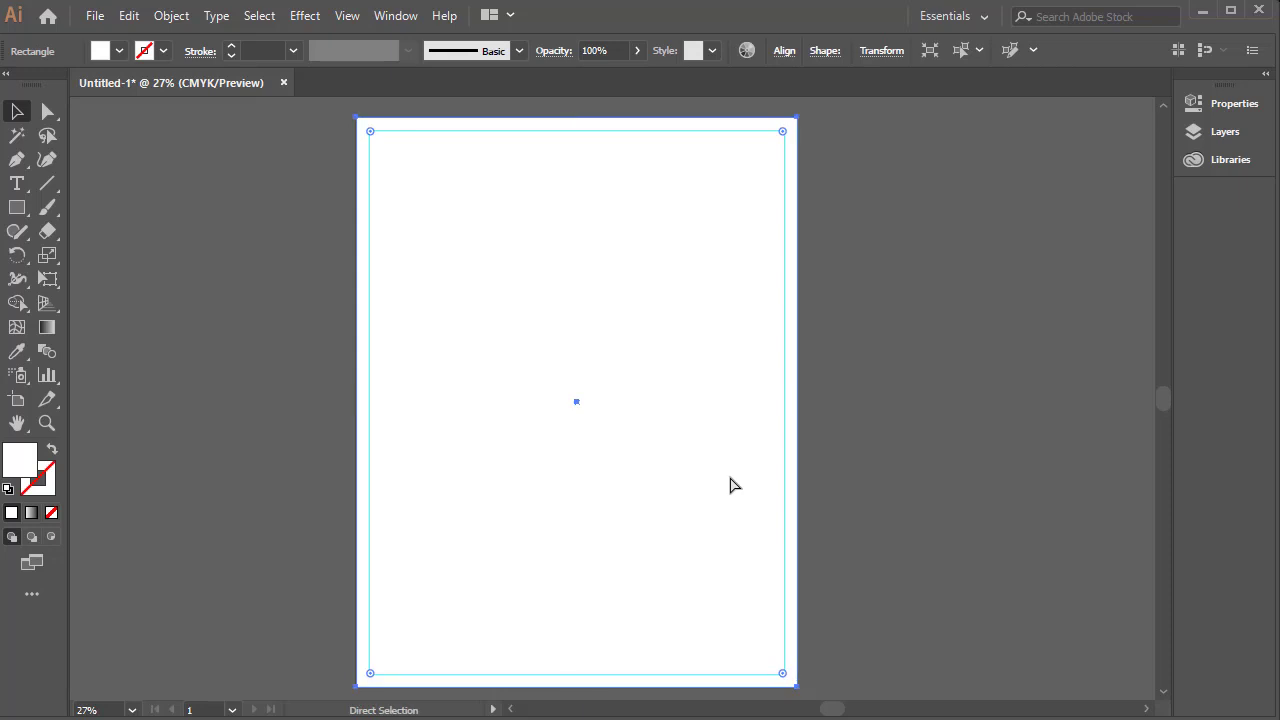
{"action": "key", "text": "v"}
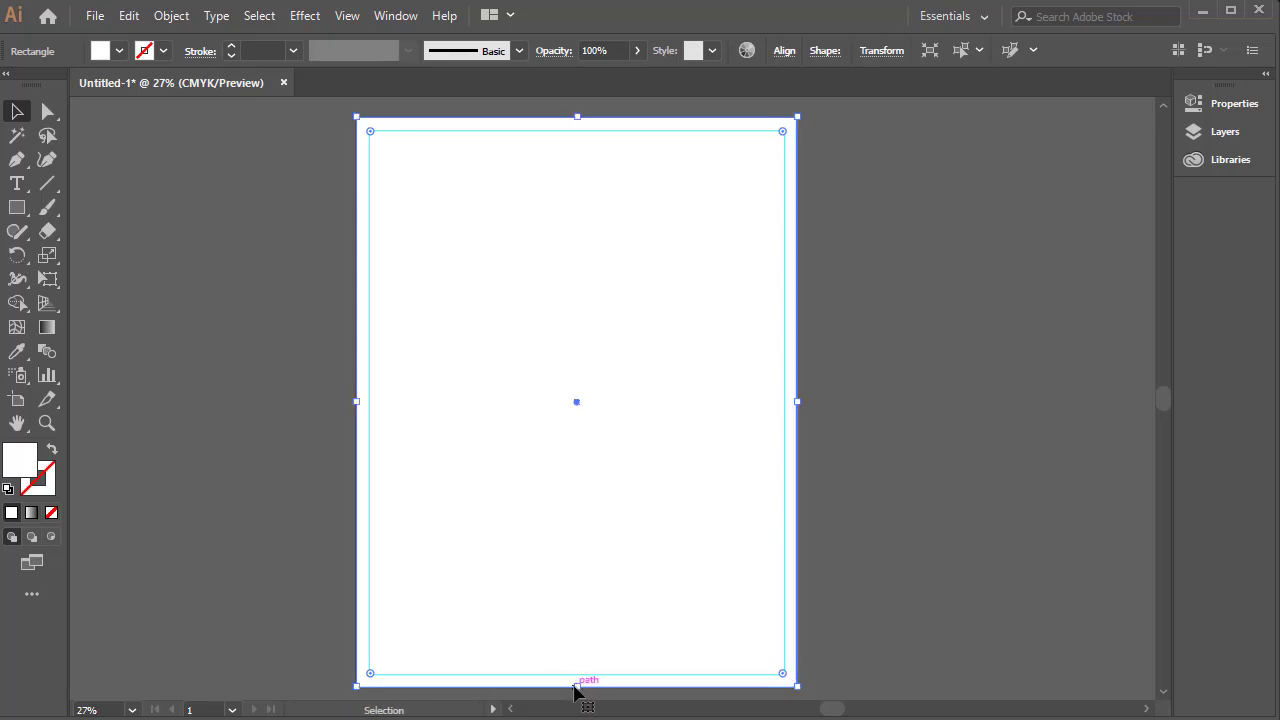
{"action": "scroll", "coordinate": [594, 643], "scroll_direction": "down", "scroll_amount": 2}
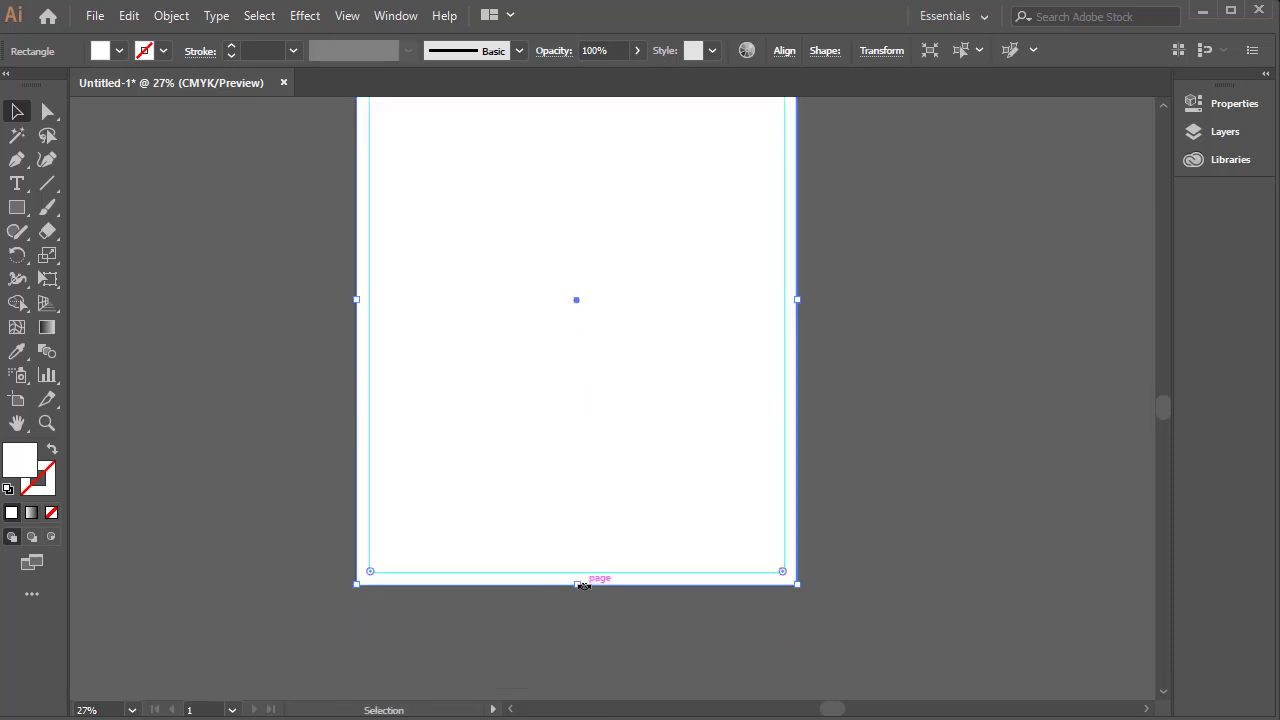
{"action": "left_click_drag", "start_coordinate": [578, 584], "coordinate": [578, 176]}
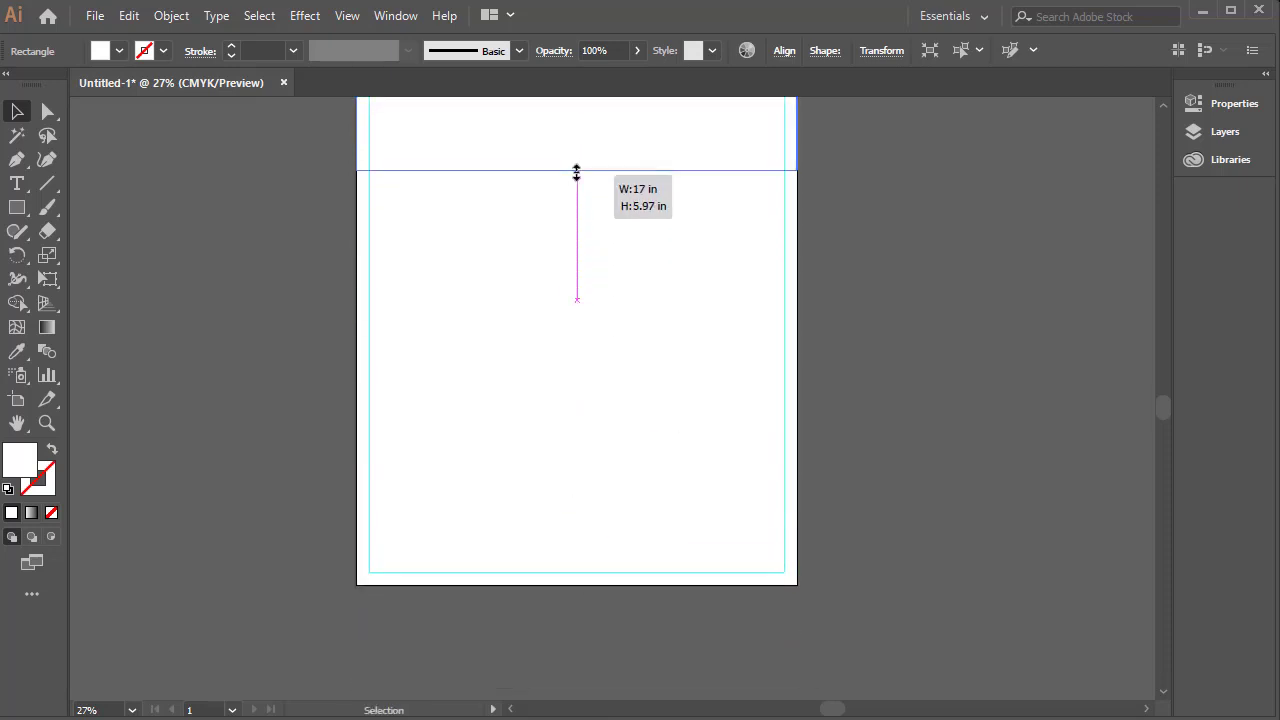
{"action": "scroll", "coordinate": [563, 476], "scroll_direction": "up", "scroll_amount": 7}
{"action": "mouse_move", "coordinate": [560, 531]}
{"action": "left_mouse_down"}
{"action": "mouse_move", "coordinate": [560, 271]}
{"action": "mouse_move", "coordinate": [571, 300]}
{"action": "left_mouse_up"}
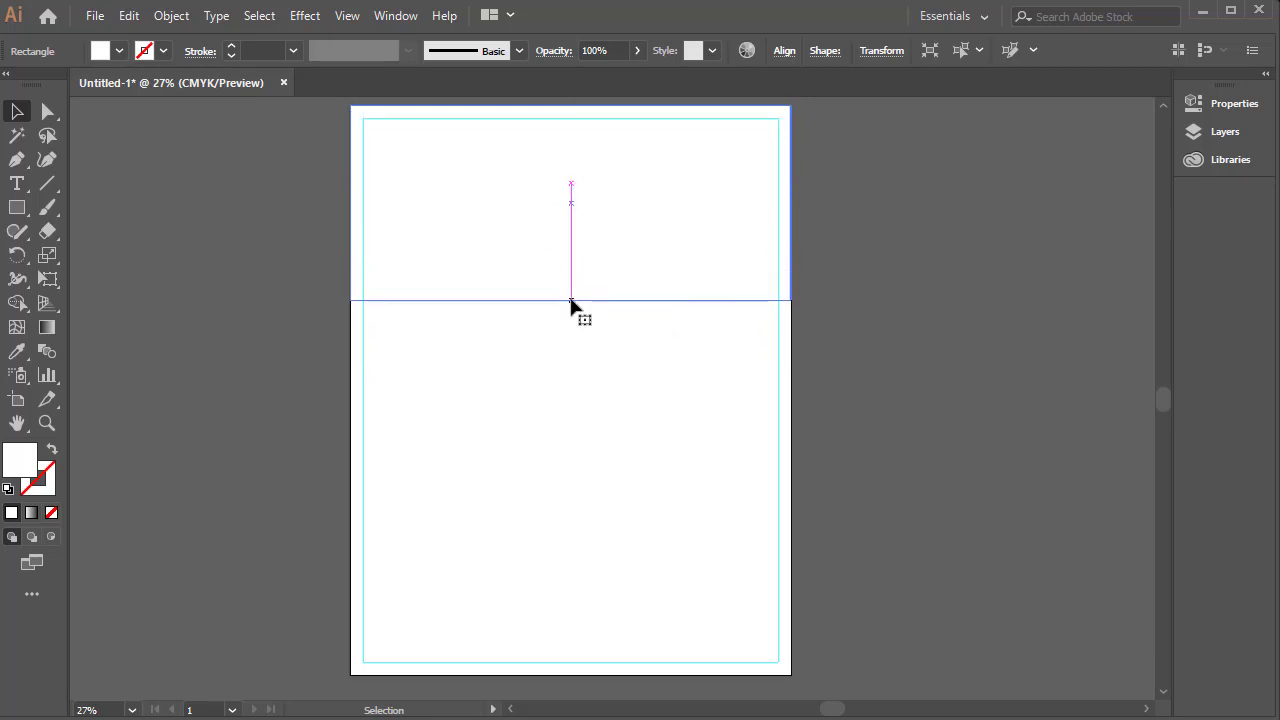
- Fill the header band with teal
{"action": "left_click", "coordinate": [117, 52]}
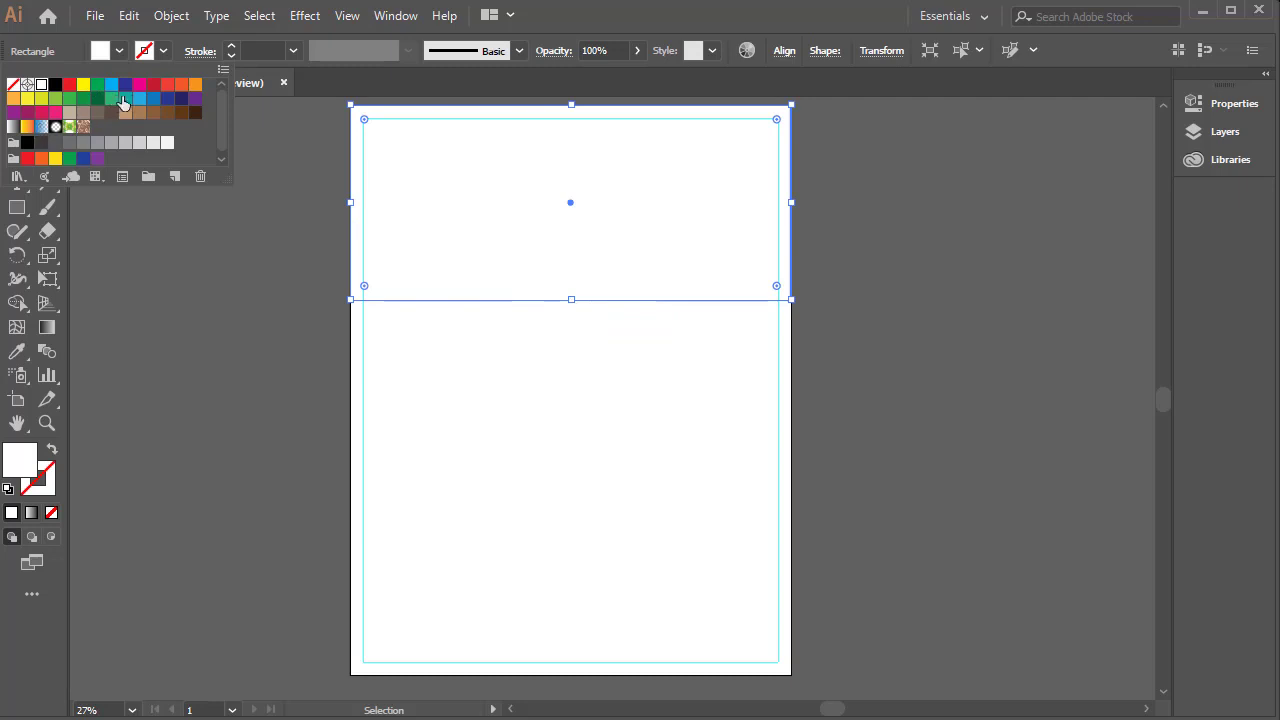
{"action": "left_click", "coordinate": [121, 102]}
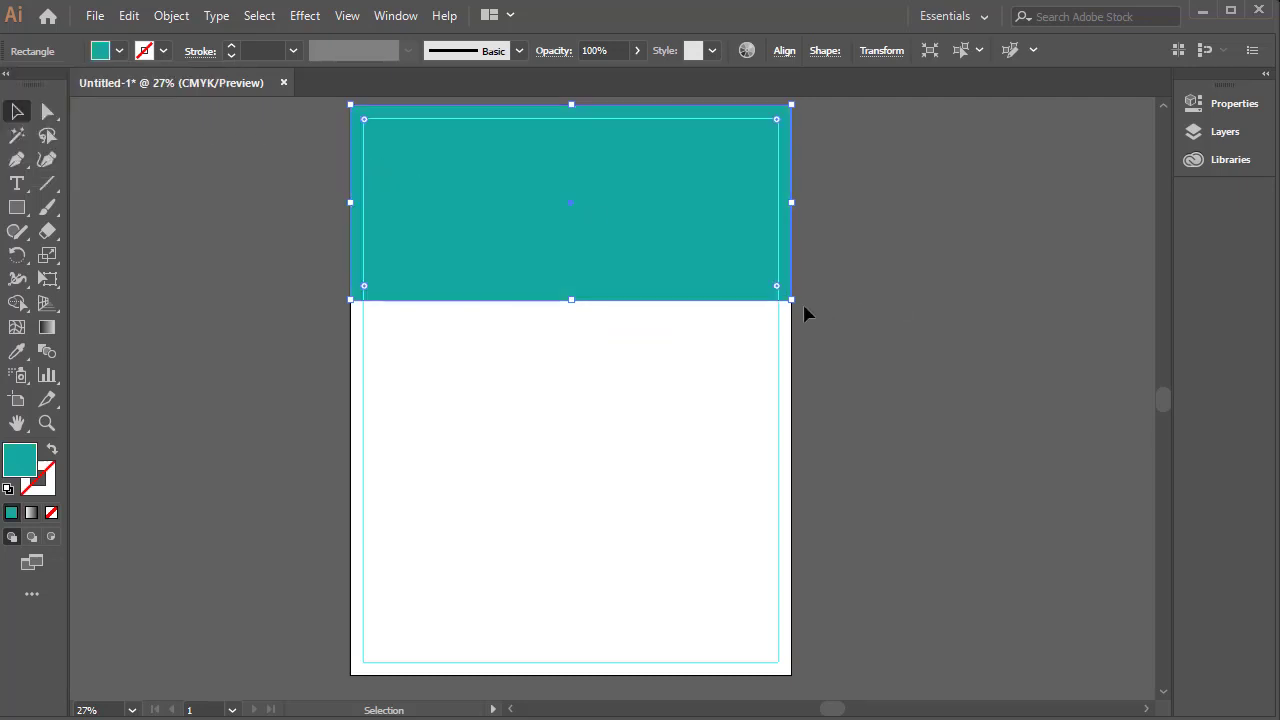
{"action": "left_click_drag", "start_coordinate": [602, 294], "coordinate": [566, 381]}
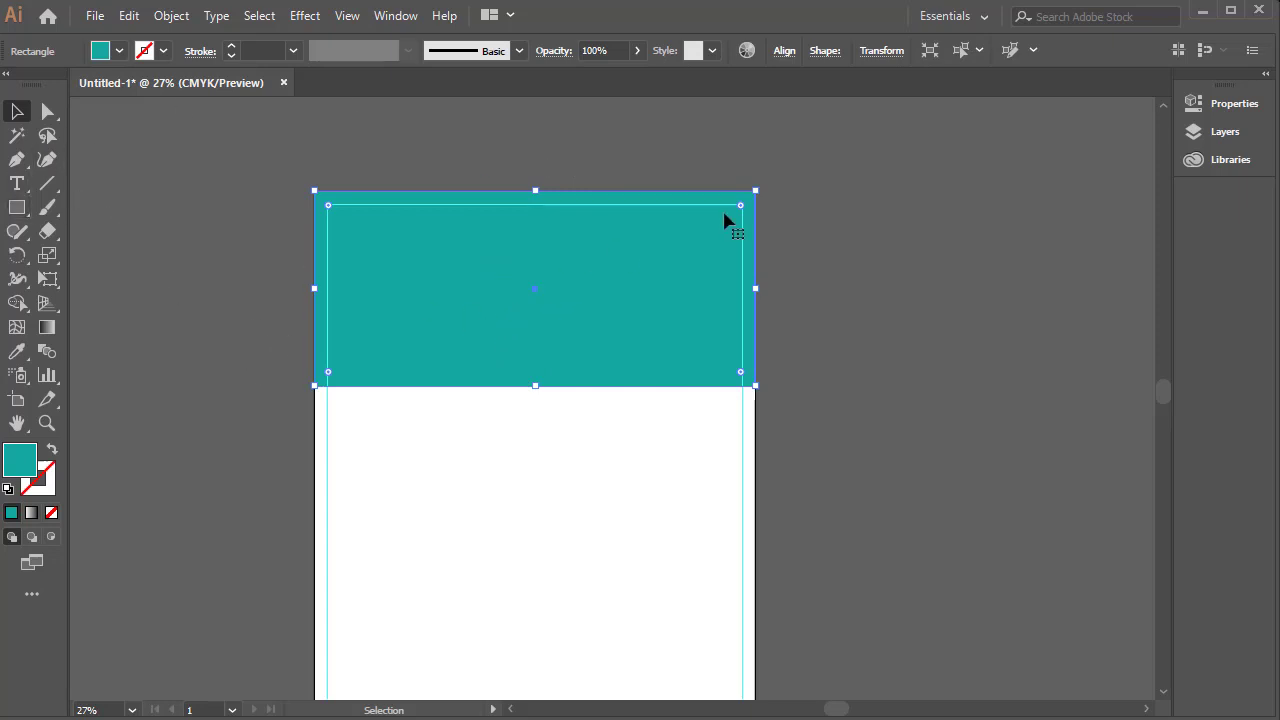
- Round the teal header's lower-left corner to a 7.4 in radius
{"action": "left_click", "coordinate": [588, 141]}
{"action": "left_click", "coordinate": [462, 328]}
{"action": "left_click_drag", "start_coordinate": [442, 318], "coordinate": [536, 310]}
{"action": "key", "text": "ctrl+z"}
{"action": "left_click", "coordinate": [533, 349]}
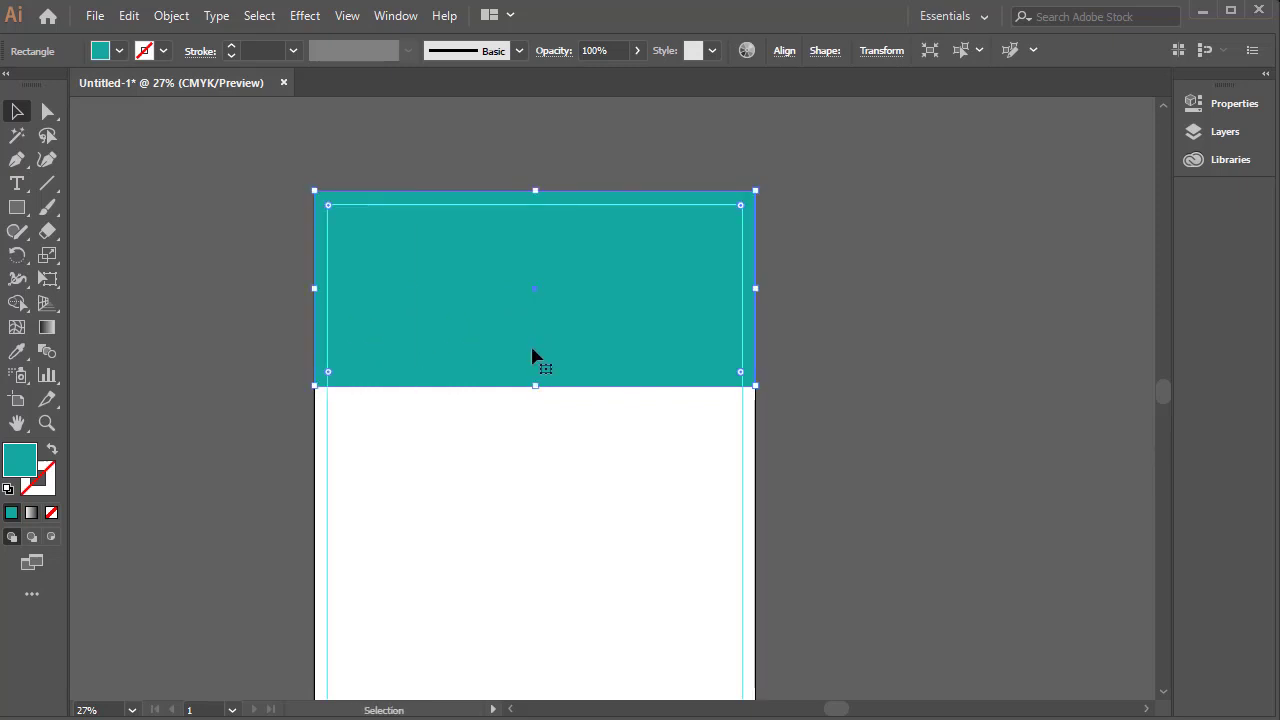
{"action": "left_click", "coordinate": [48, 112]}
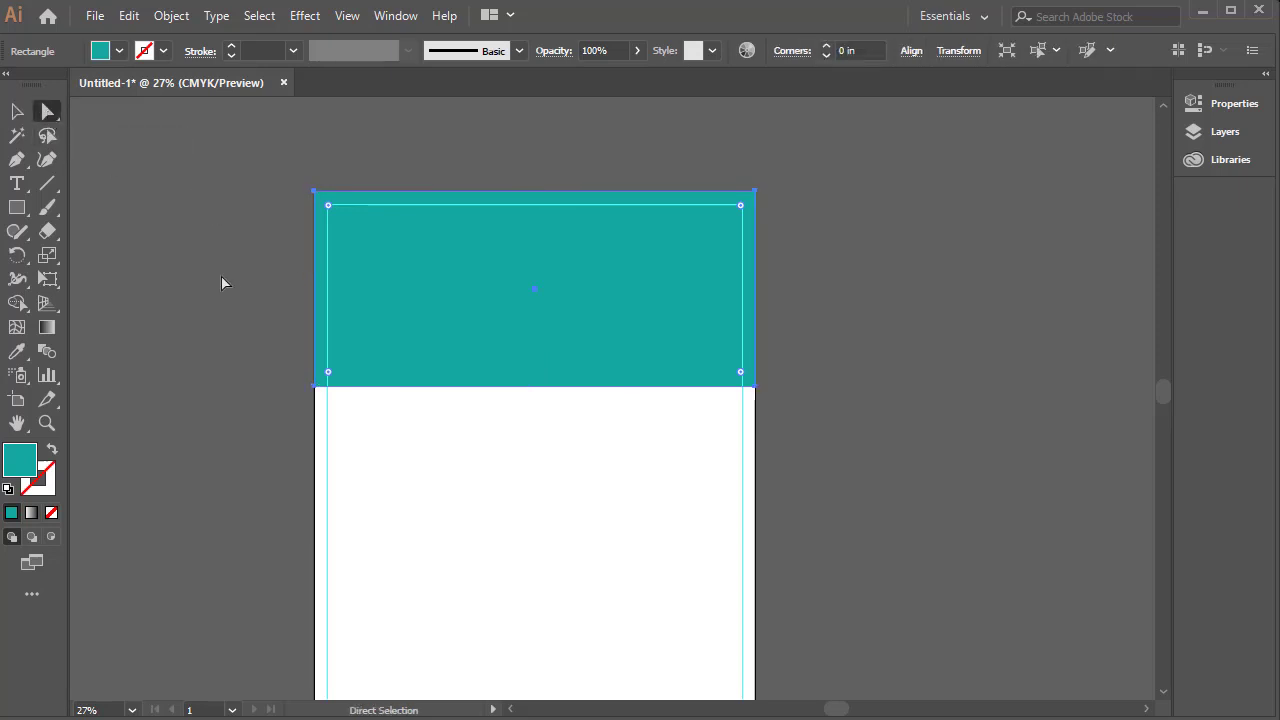
{"action": "left_click", "coordinate": [312, 400]}
{"action": "left_click", "coordinate": [335, 380]}
{"action": "left_click_drag", "start_coordinate": [328, 375], "coordinate": [484, 240]}
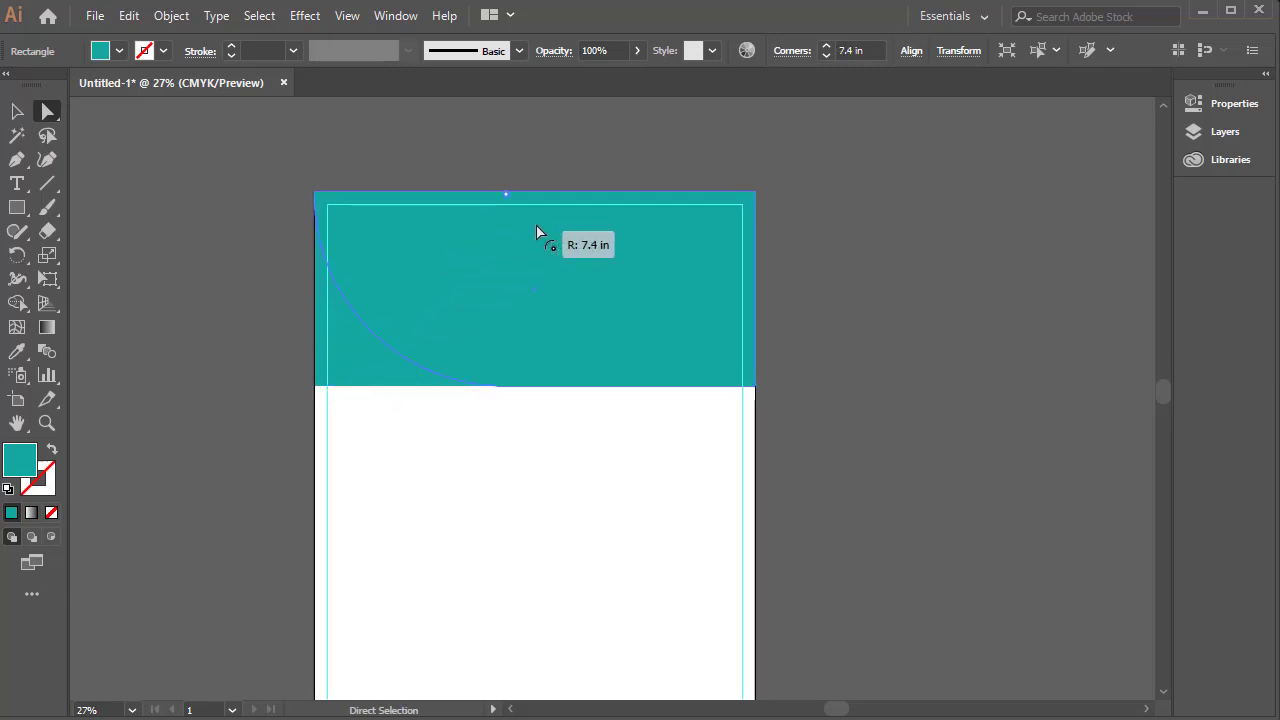
{"action": "left_click_drag", "start_coordinate": [484, 240], "coordinate": [534, 229]}
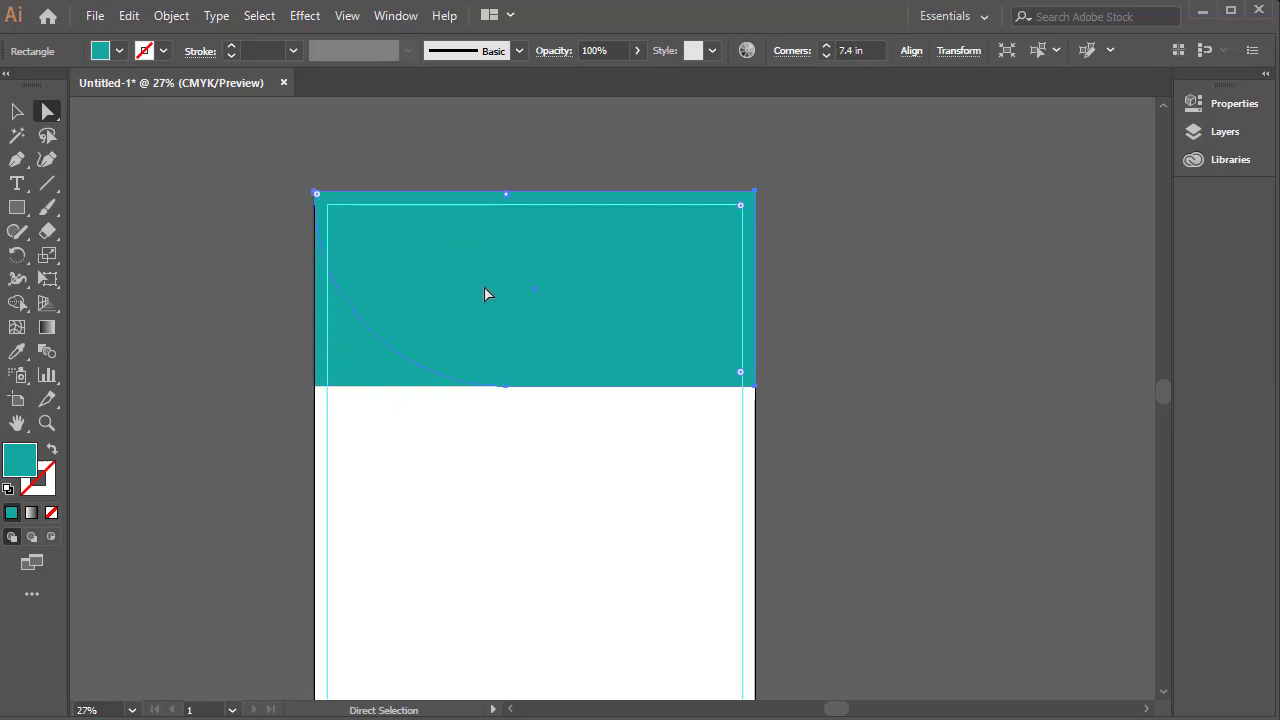
{"action": "left_click", "coordinate": [17, 112]}
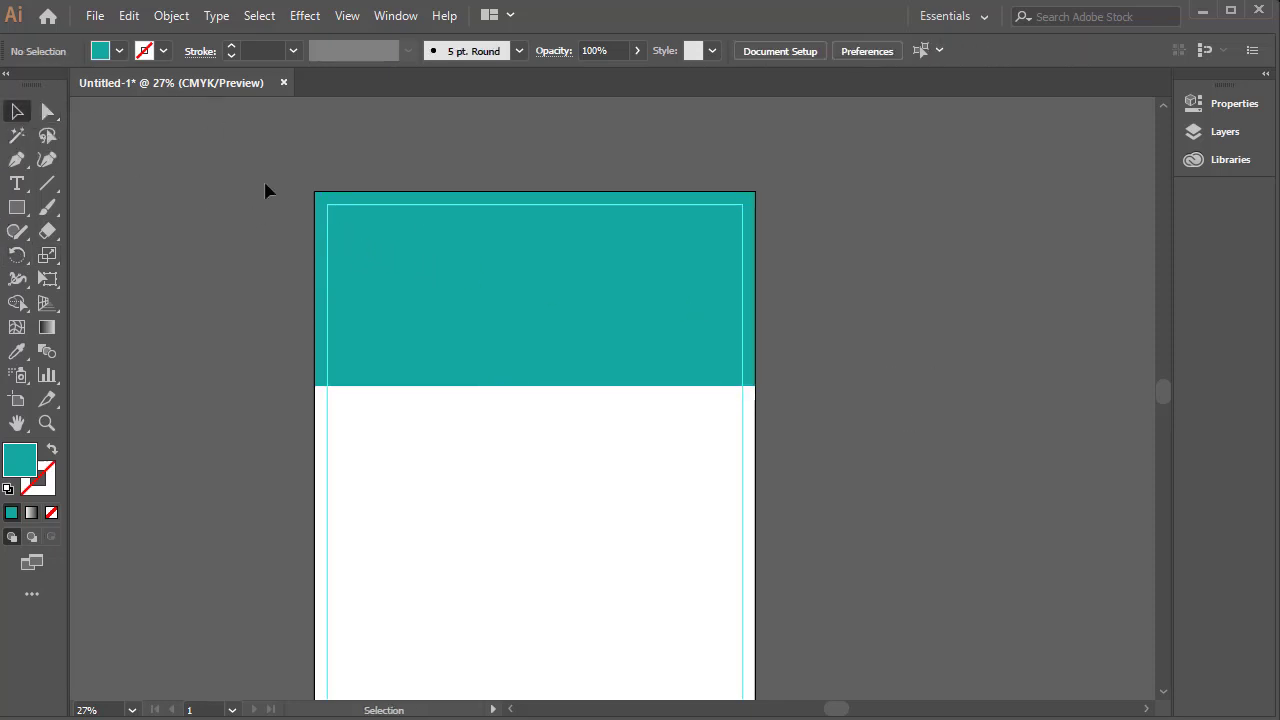
- Place the beach photo fgff.jpg onto the artboard
{"action": "left_click", "coordinate": [95, 16]}
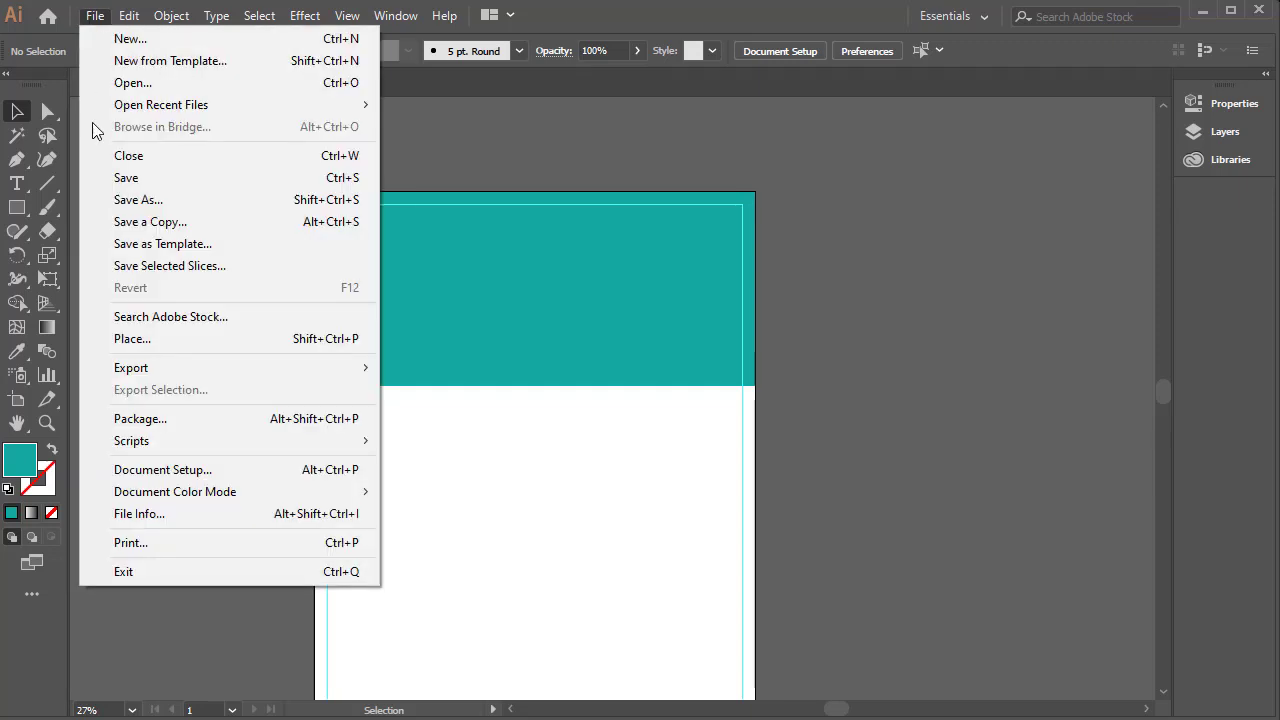
{"action": "left_click", "coordinate": [135, 337]}
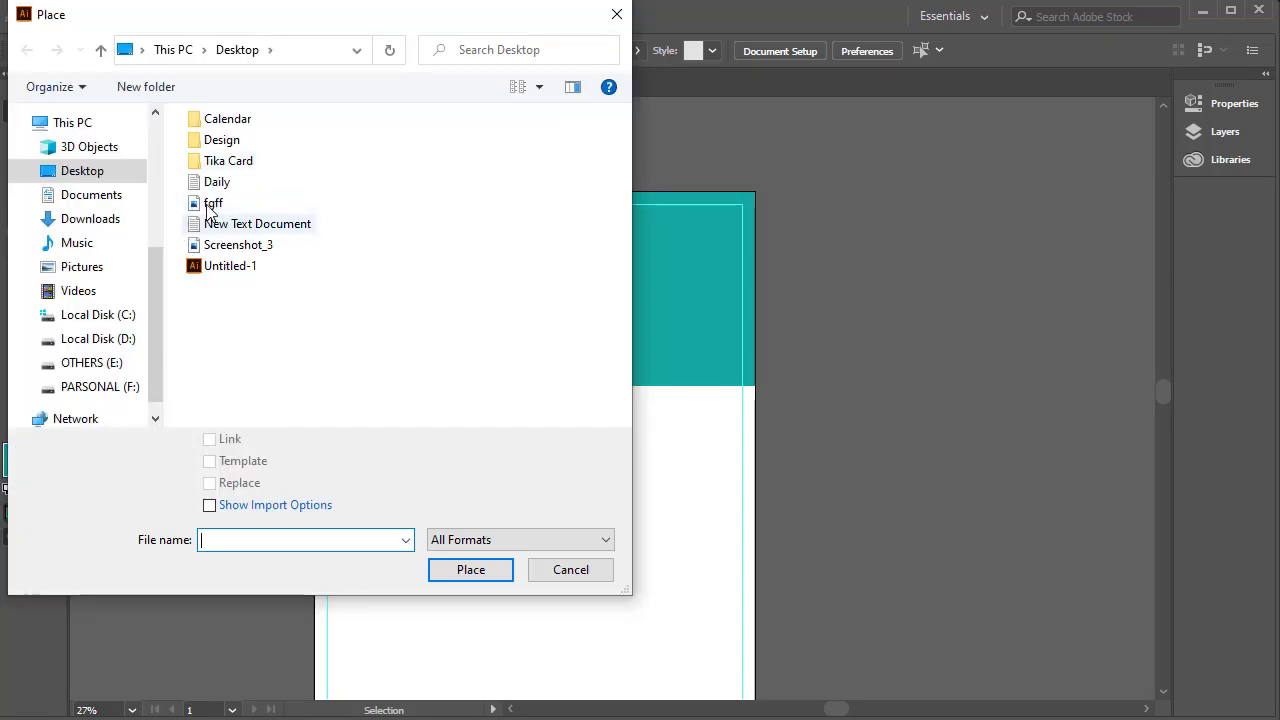
{"action": "left_click", "coordinate": [210, 205]}
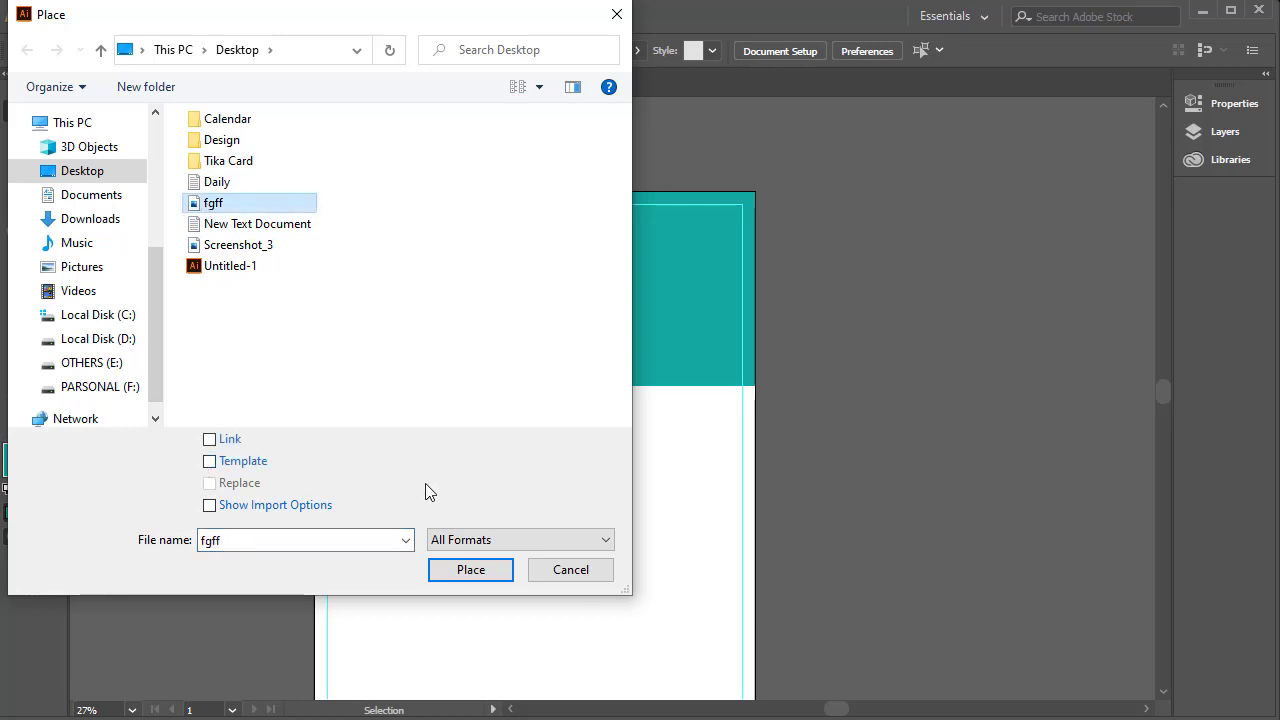
{"action": "left_click", "coordinate": [466, 572]}
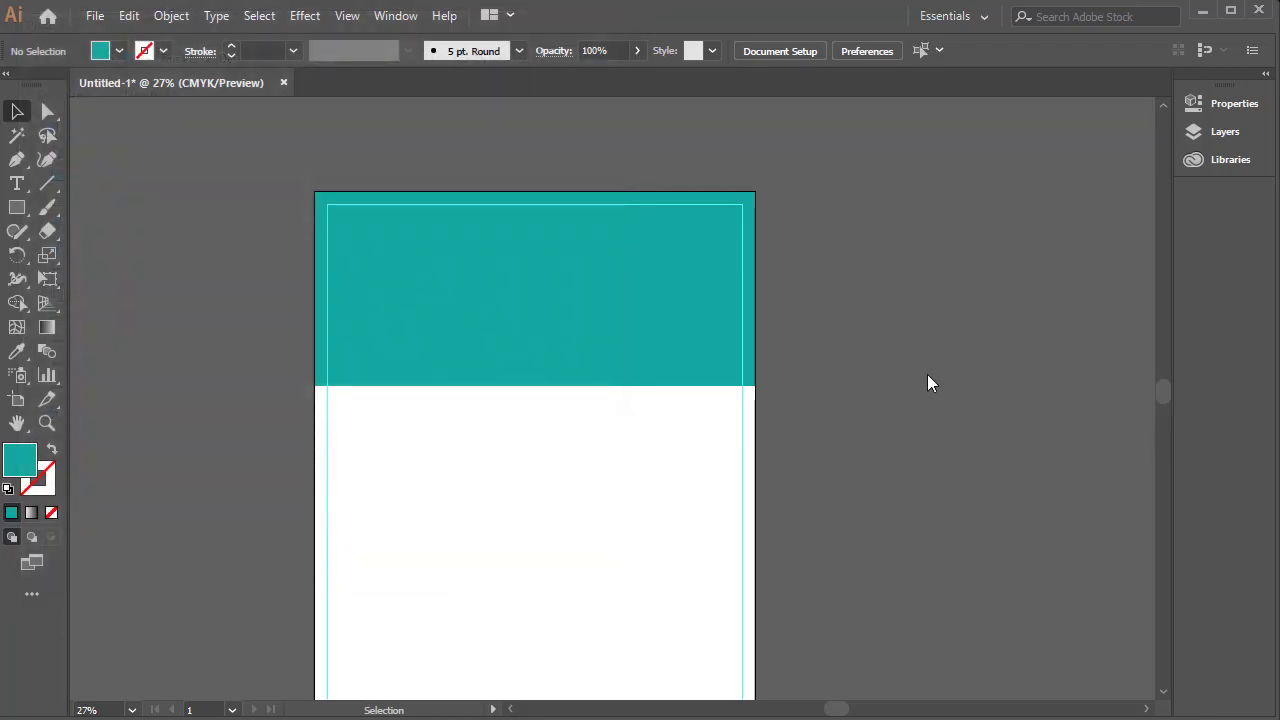
{"action": "left_click", "coordinate": [577, 302]}
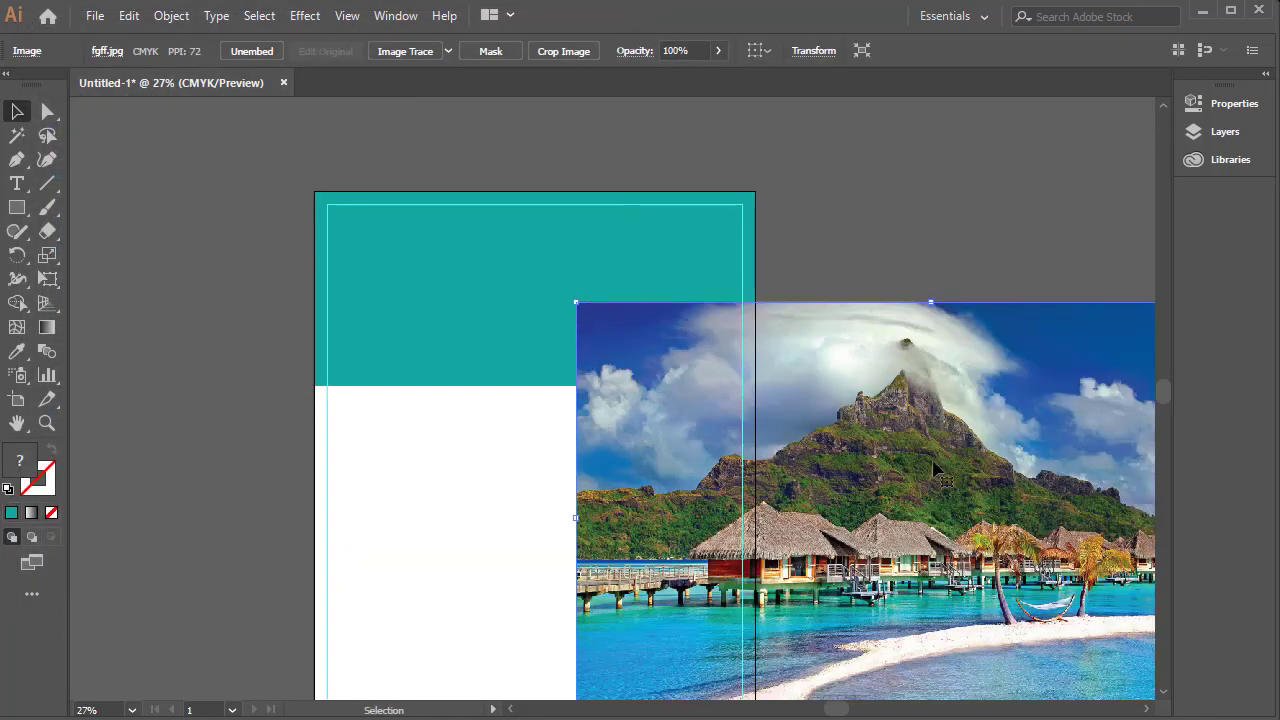
- Move and scale the photo to cover the page's full width over the header
{"action": "left_click_drag", "start_coordinate": [934, 466], "coordinate": [579, 277]}
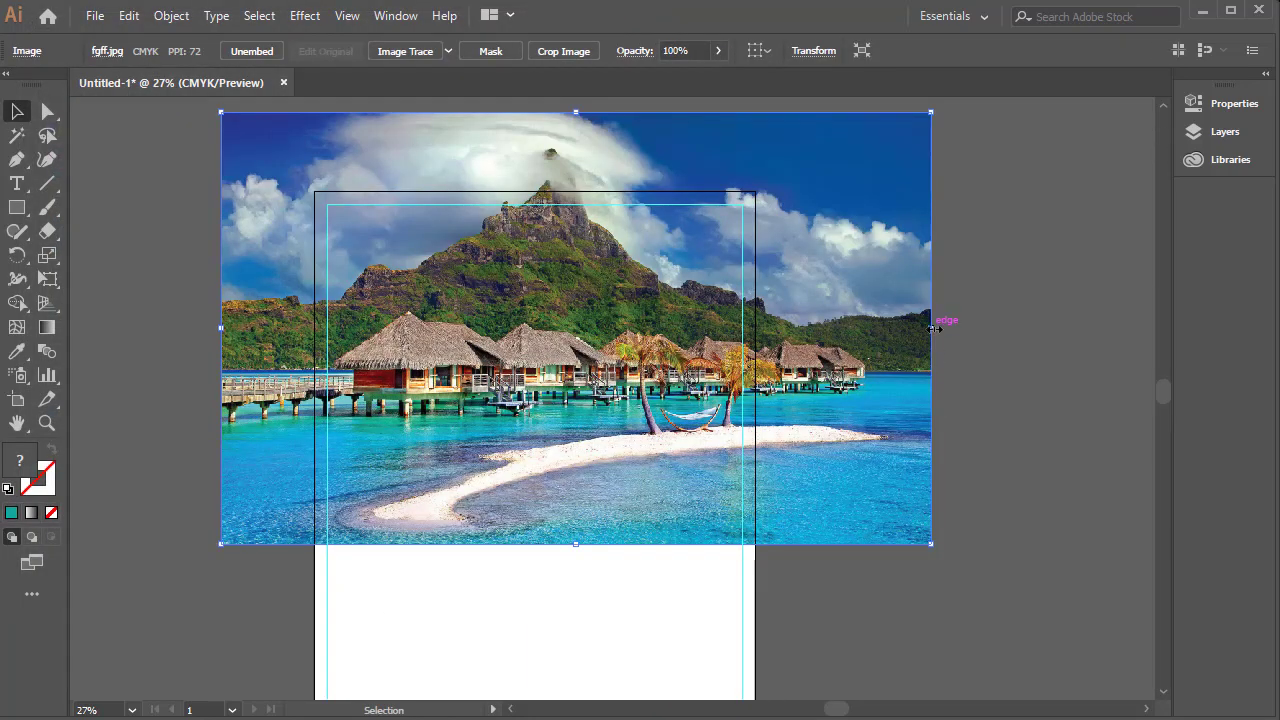
{"action": "left_click_drag", "start_coordinate": [932, 327], "coordinate": [658, 327]}
{"action": "mouse_move", "coordinate": [573, 308]}
{"action": "left_mouse_down"}
{"action": "mouse_move", "coordinate": [685, 273]}
{"action": "mouse_move", "coordinate": [623, 268]}
{"action": "mouse_move", "coordinate": [608, 284]}
{"action": "left_mouse_up"}
{"action": "left_click_drag", "start_coordinate": [756, 156], "coordinate": [766, 143]}
{"action": "mouse_move", "coordinate": [666, 229]}
{"action": "left_mouse_down"}
{"action": "mouse_move", "coordinate": [668, 212]}
{"action": "mouse_move", "coordinate": [649, 261]}
{"action": "left_mouse_up"}
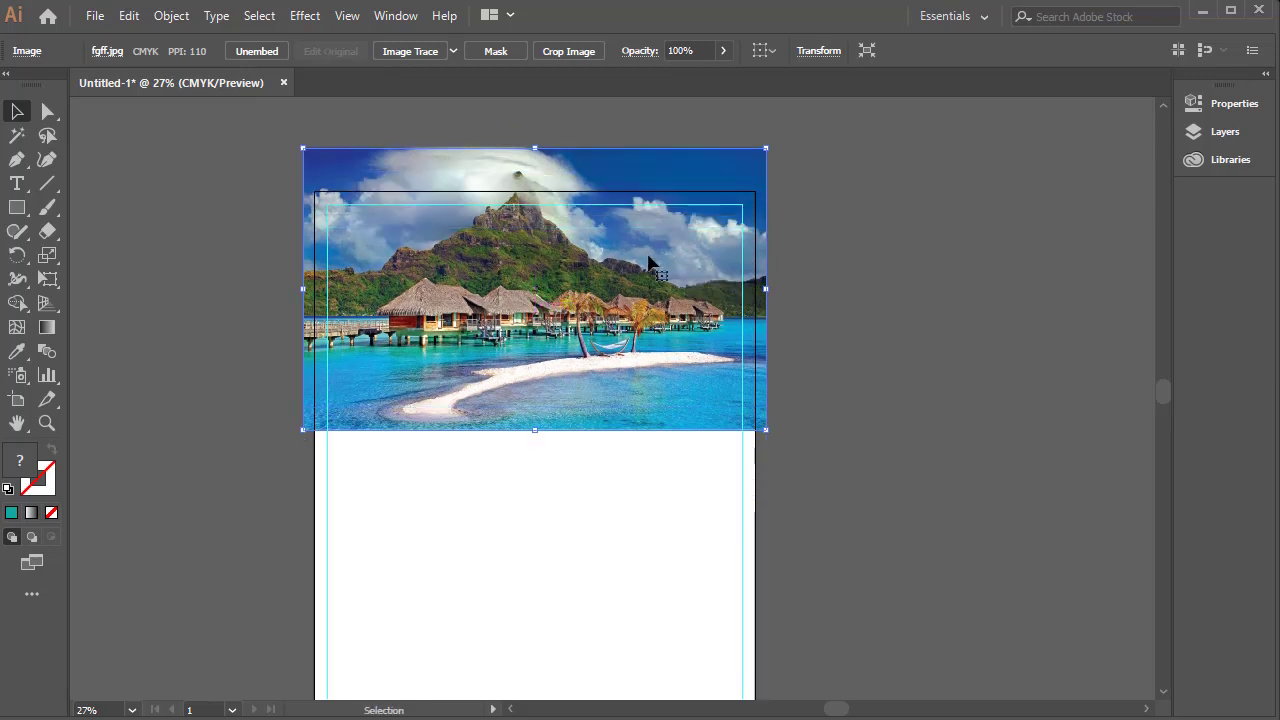
{"action": "right_click", "coordinate": [528, 256]}
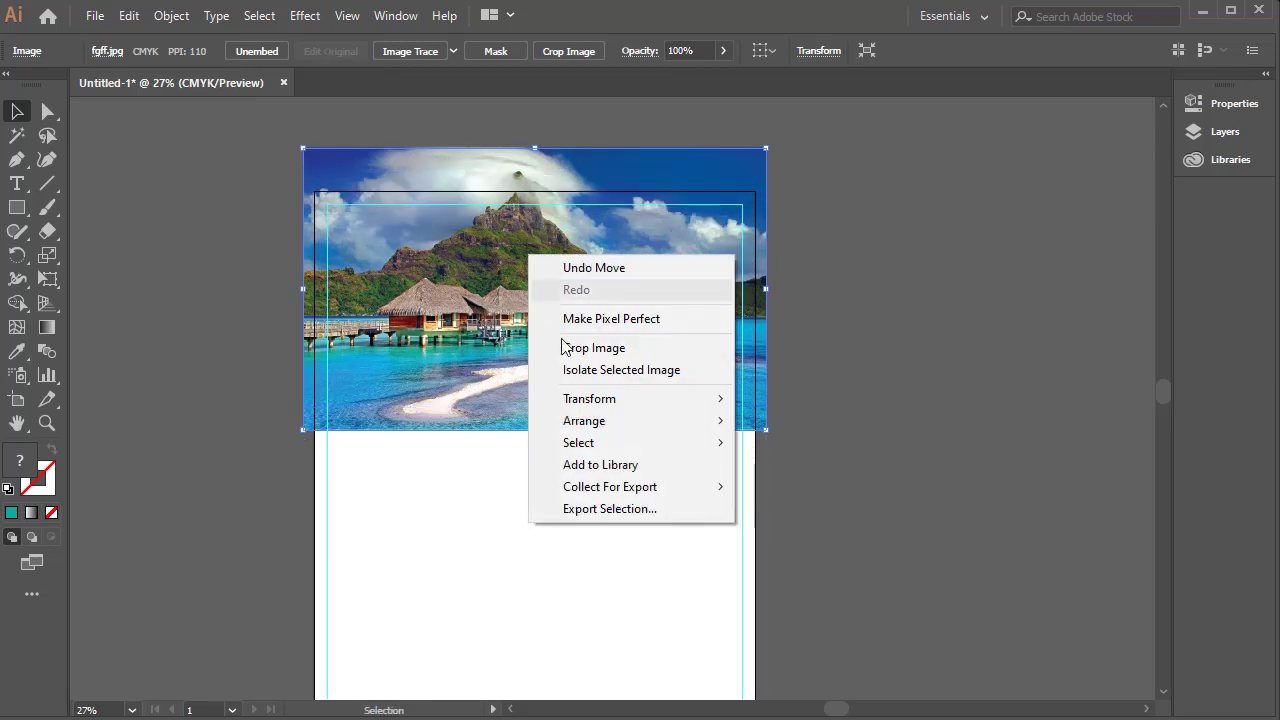
{"action": "mouse_move", "coordinate": [590, 421]}
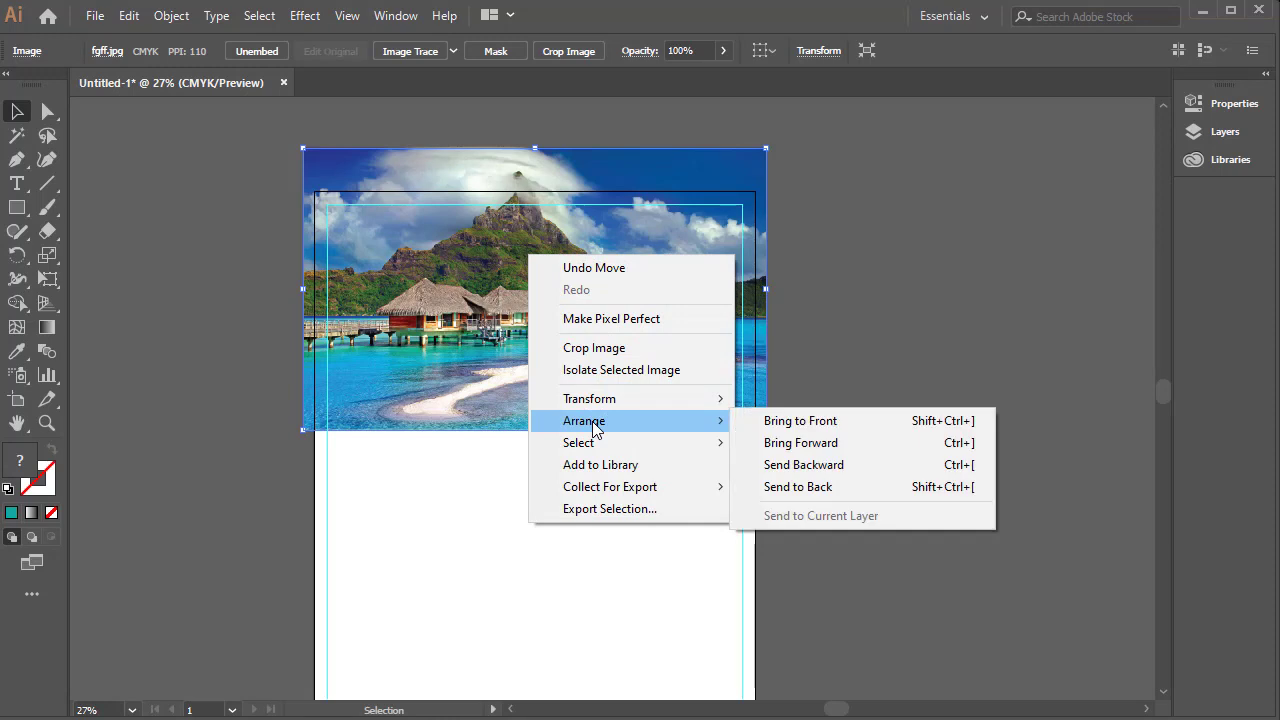
- Send the beach photo behind the teal shape and clip it with a clipping mask
{"action": "left_click", "coordinate": [804, 466]}
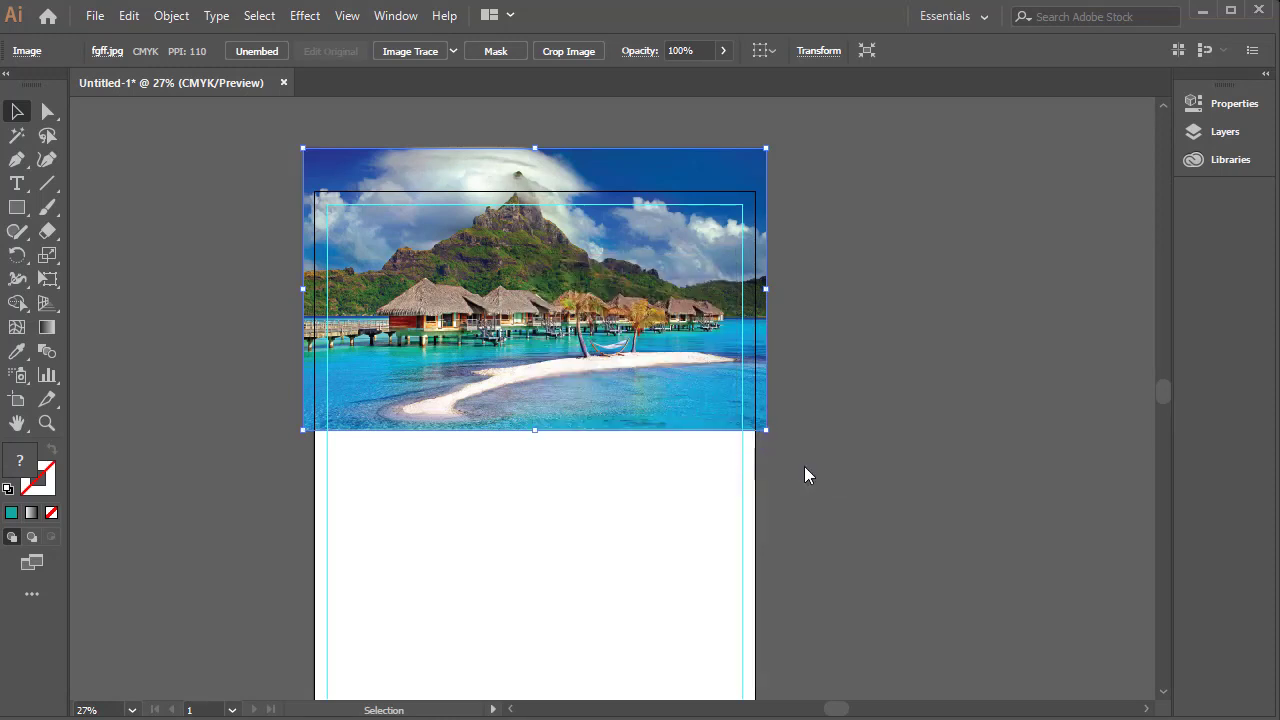
{"action": "right_click", "coordinate": [560, 246]}
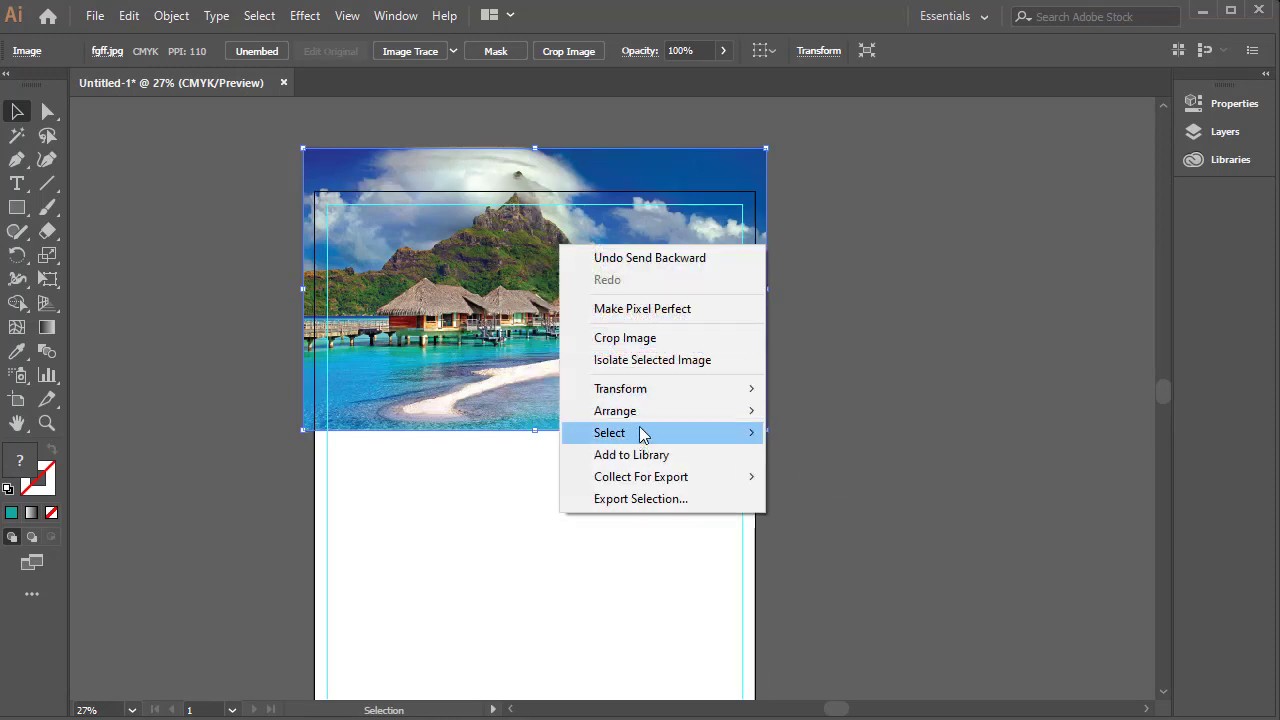
{"action": "mouse_move", "coordinate": [615, 411]}
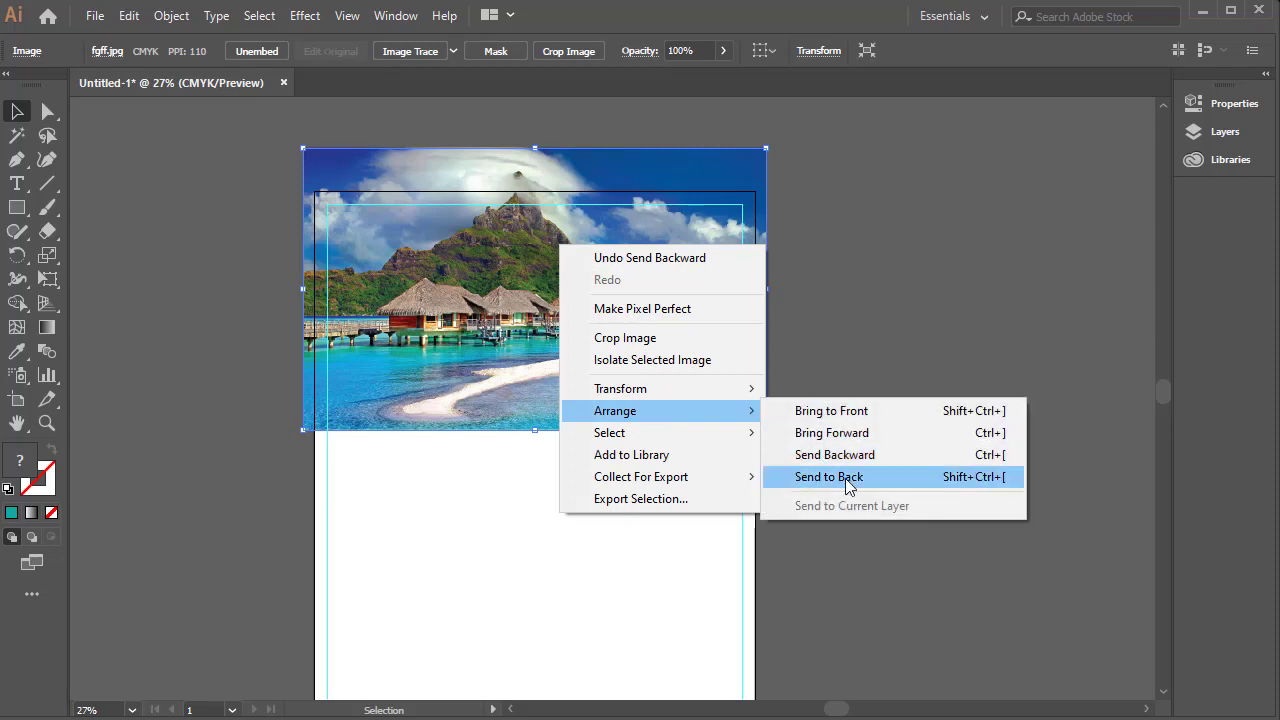
{"action": "left_click", "coordinate": [845, 477]}
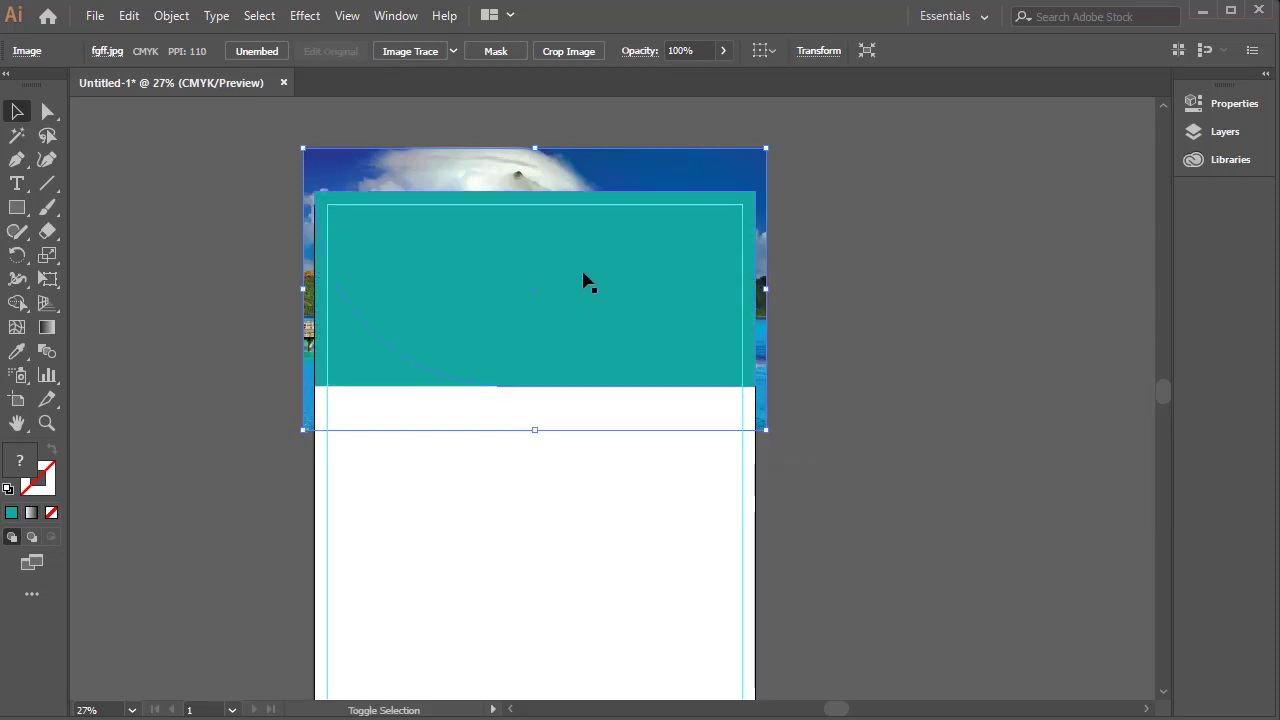
{"action": "left_click", "coordinate": [572, 270], "text": "shift"}
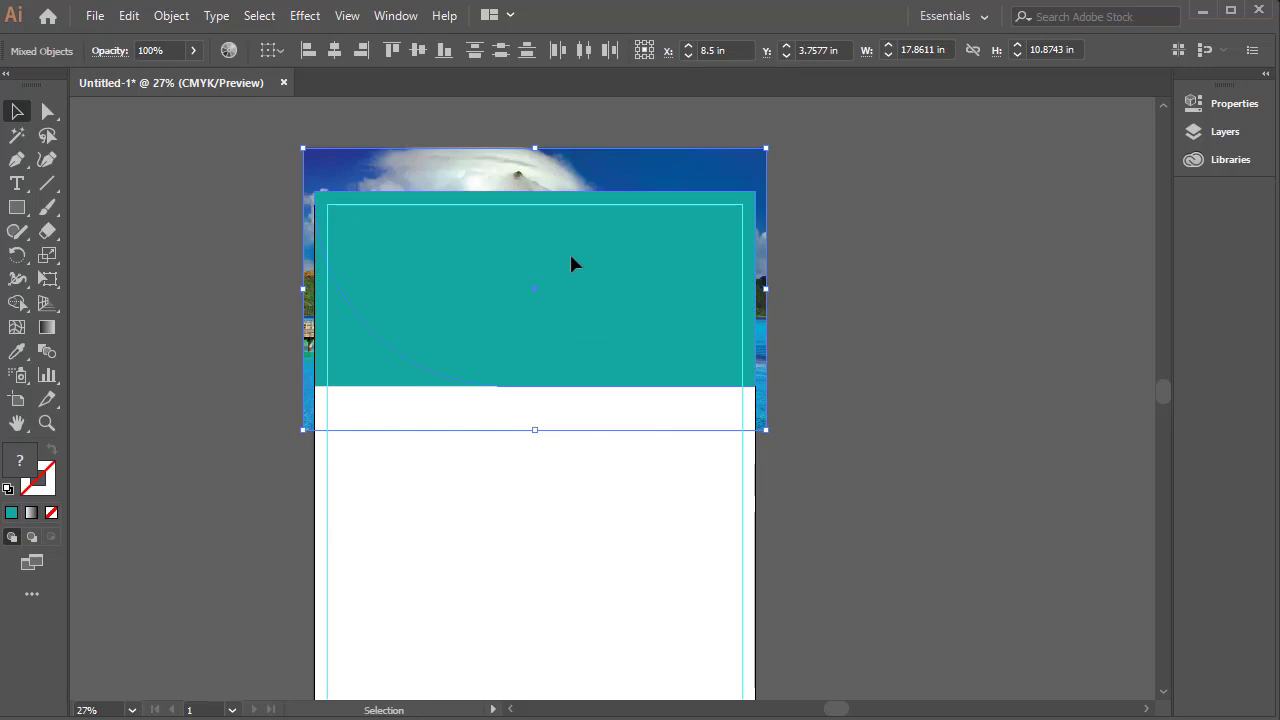
{"action": "right_click", "coordinate": [575, 254]}
{"action": "mouse_move", "coordinate": [631, 470]}
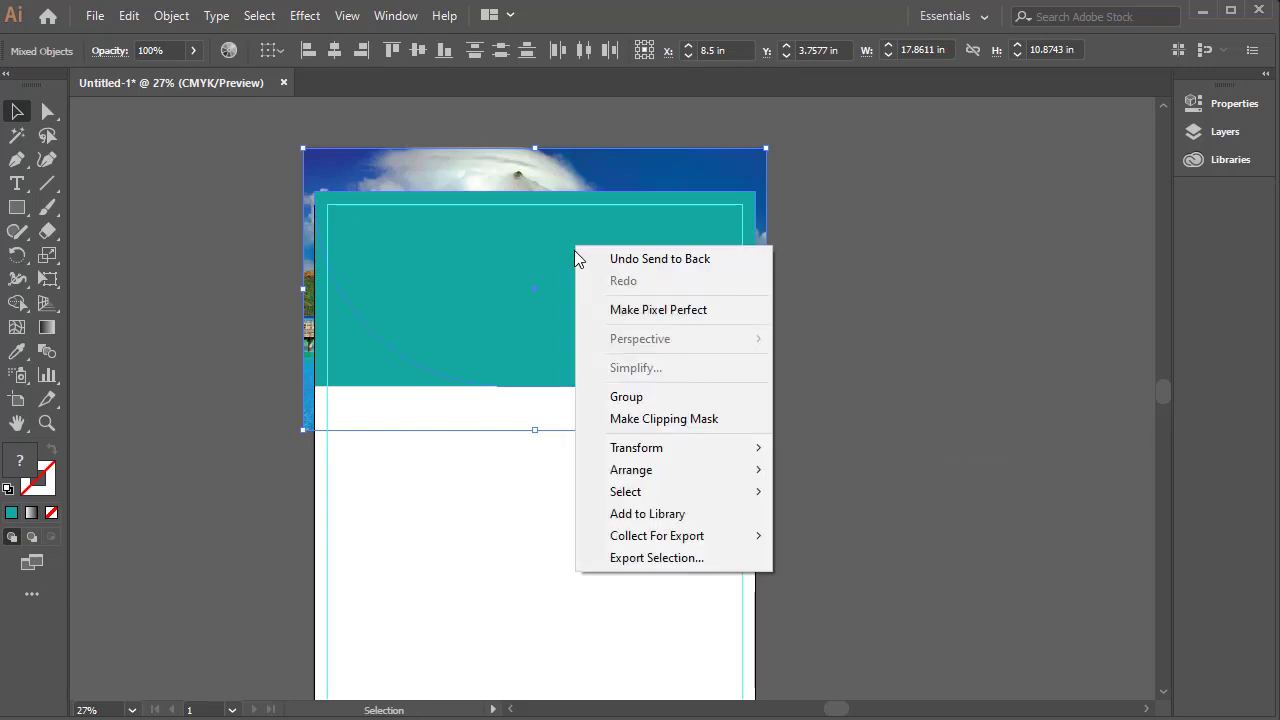
{"action": "left_click", "coordinate": [650, 419]}
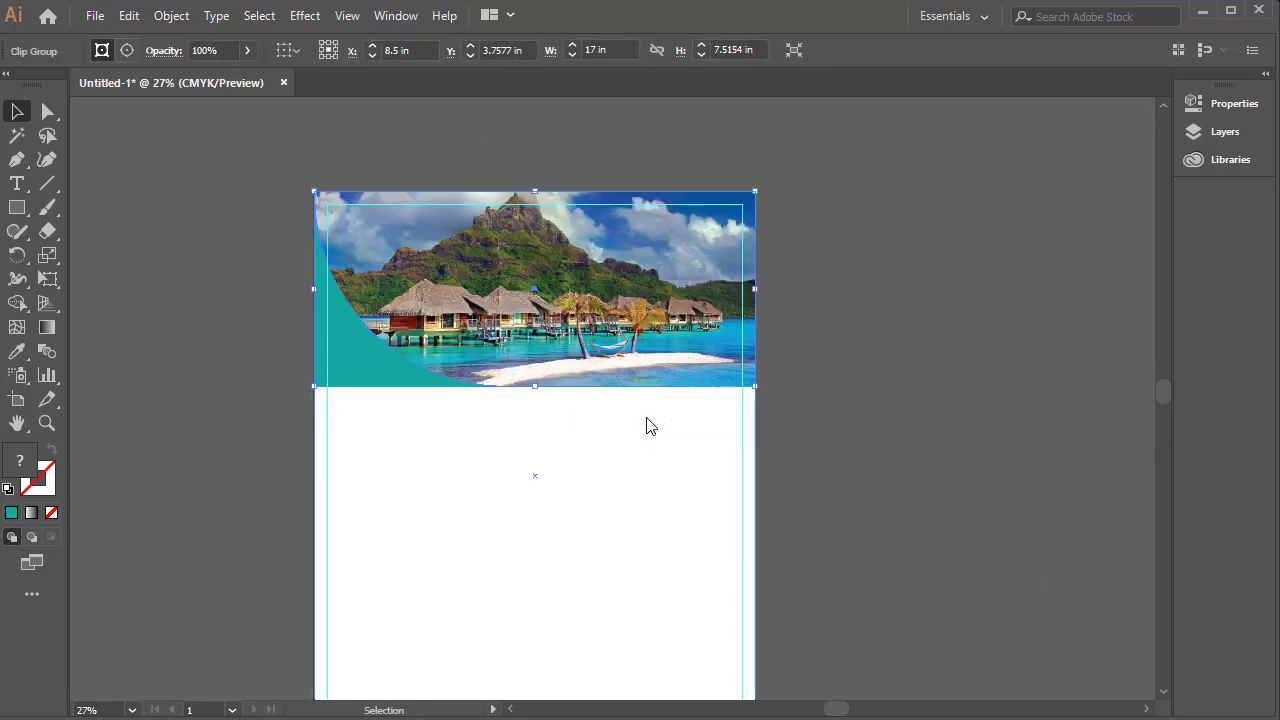
{"action": "left_click", "coordinate": [866, 254]}
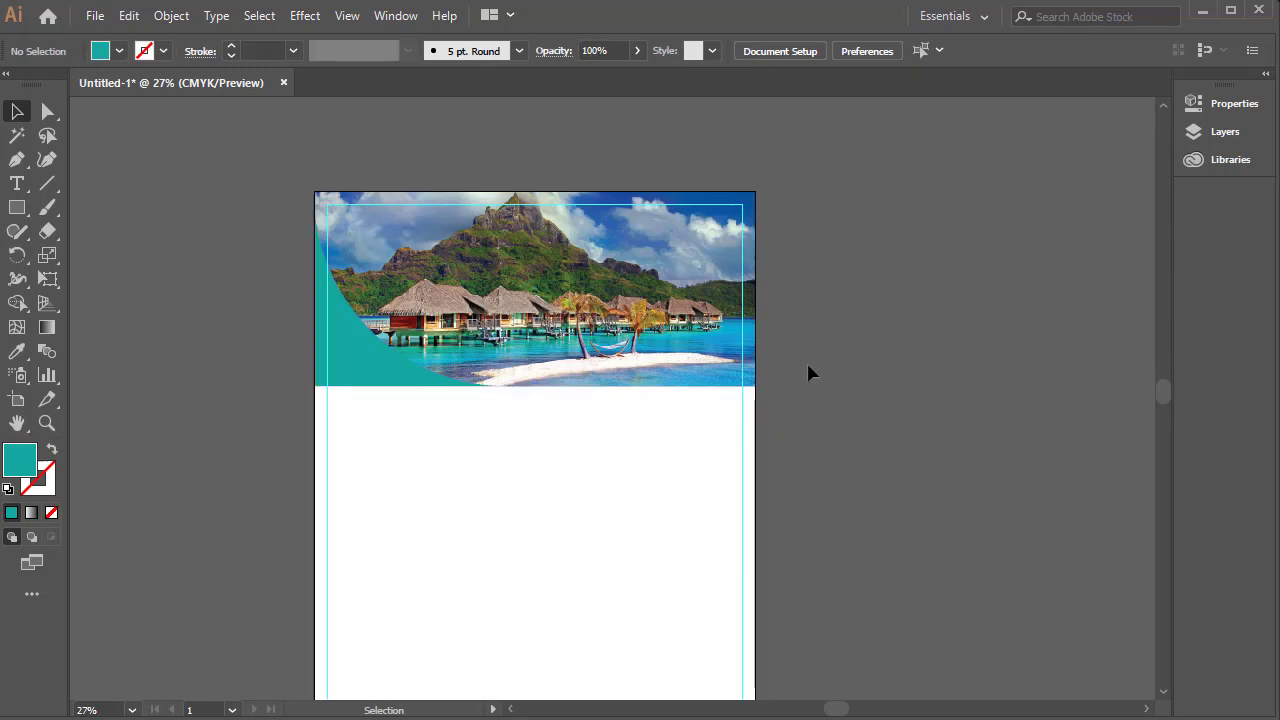
- Reshape the teal shape into a strip below the photo with 1.25 in rounded lower corners
{"action": "left_click", "coordinate": [335, 365]}
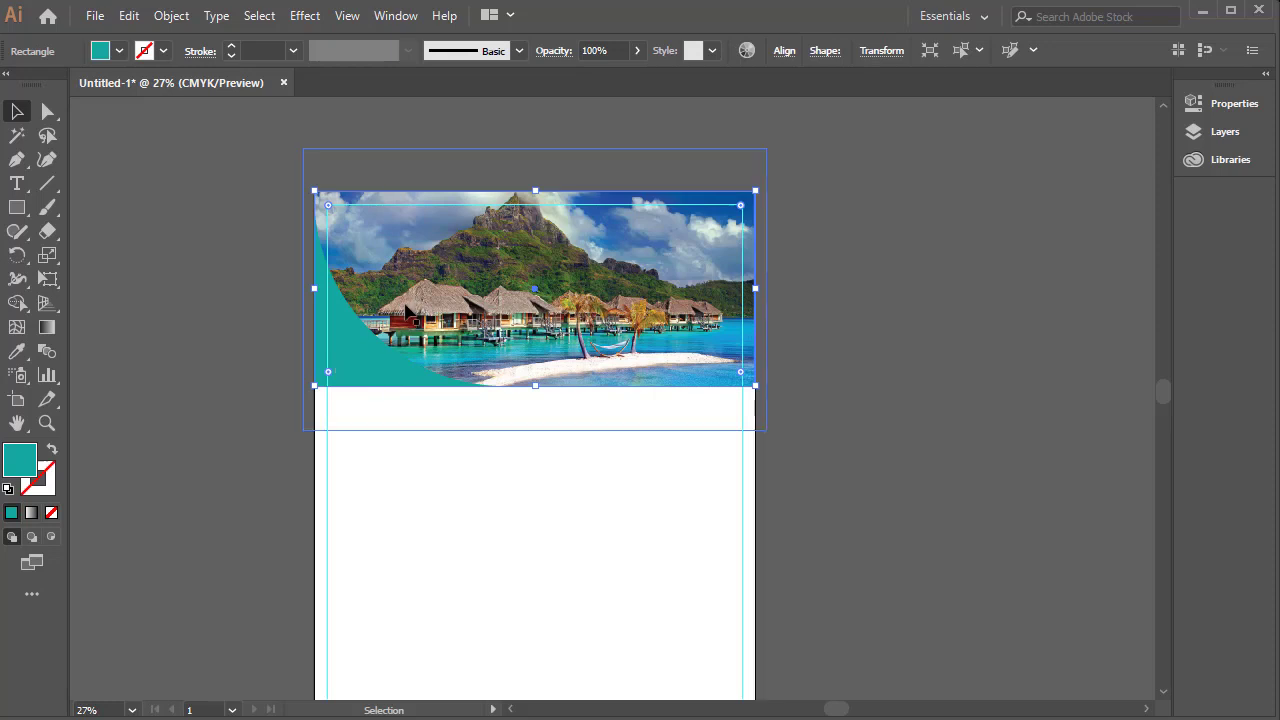
{"action": "key", "text": "ctrl"}
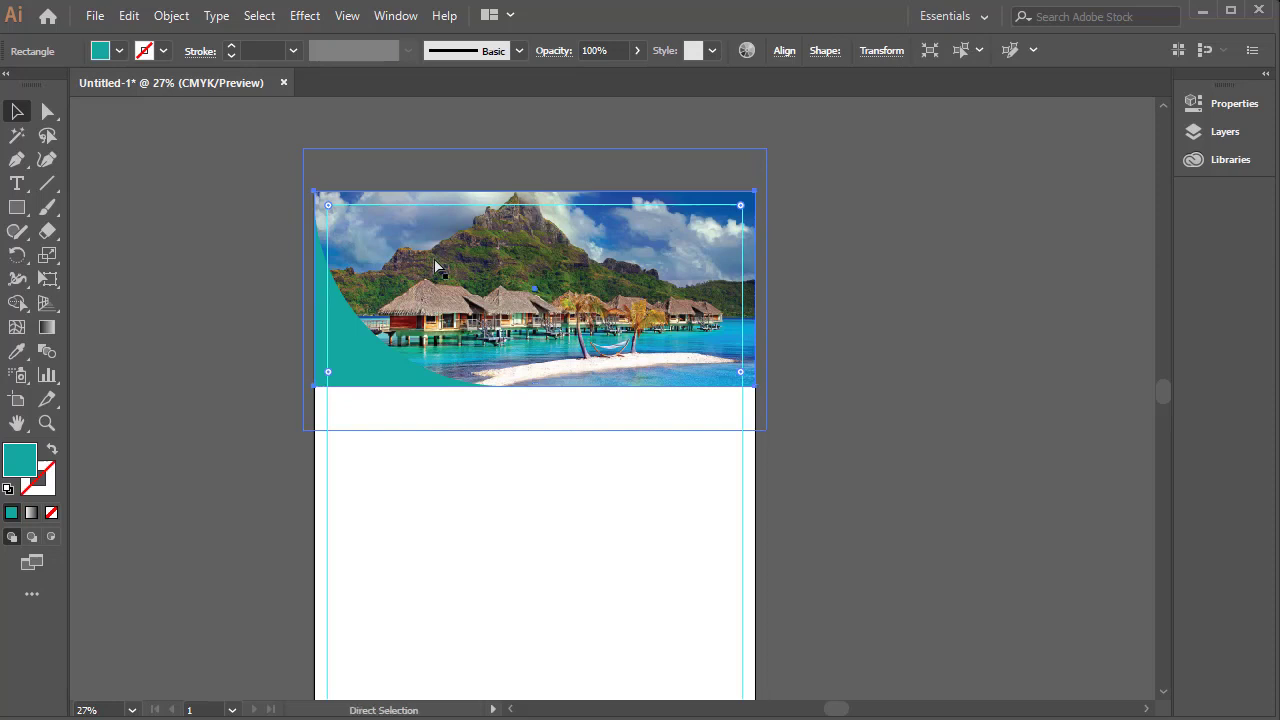
{"action": "mouse_move", "coordinate": [535, 191]}
{"action": "left_mouse_down"}
{"action": "mouse_move", "coordinate": [485, 394]}
{"action": "mouse_move", "coordinate": [491, 436]}
{"action": "left_mouse_up"}
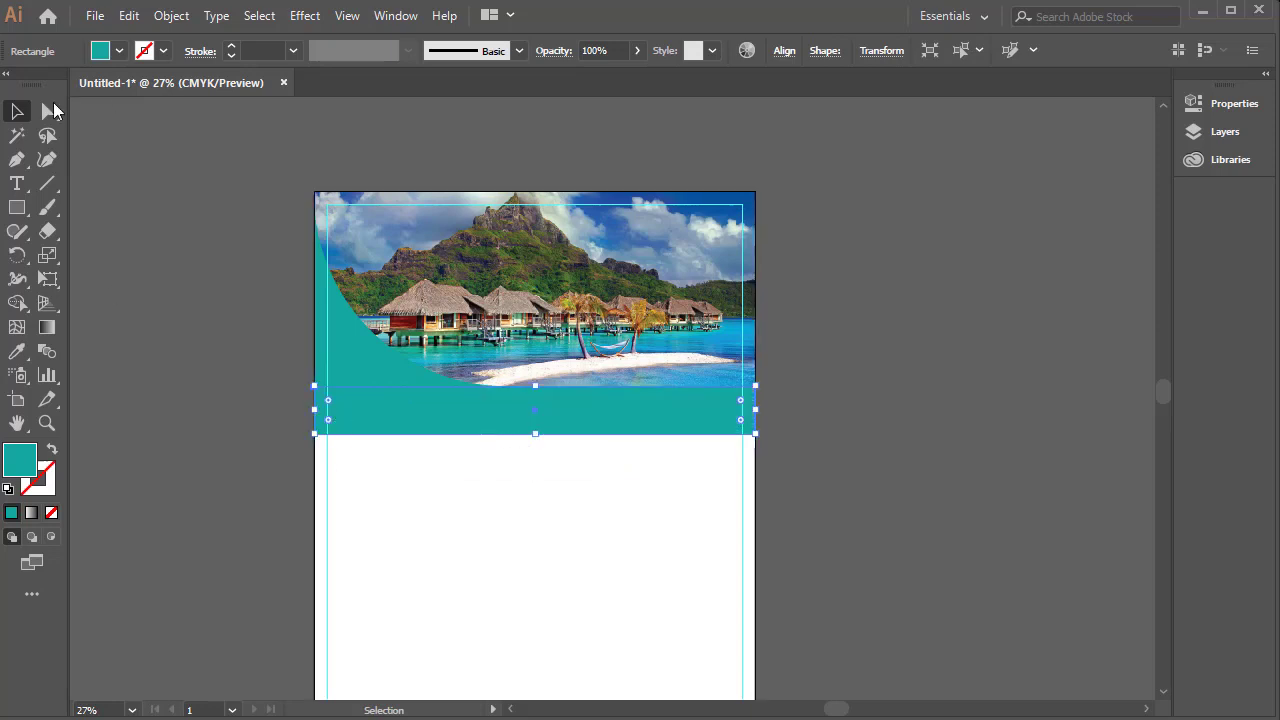
{"action": "left_click", "coordinate": [47, 112]}
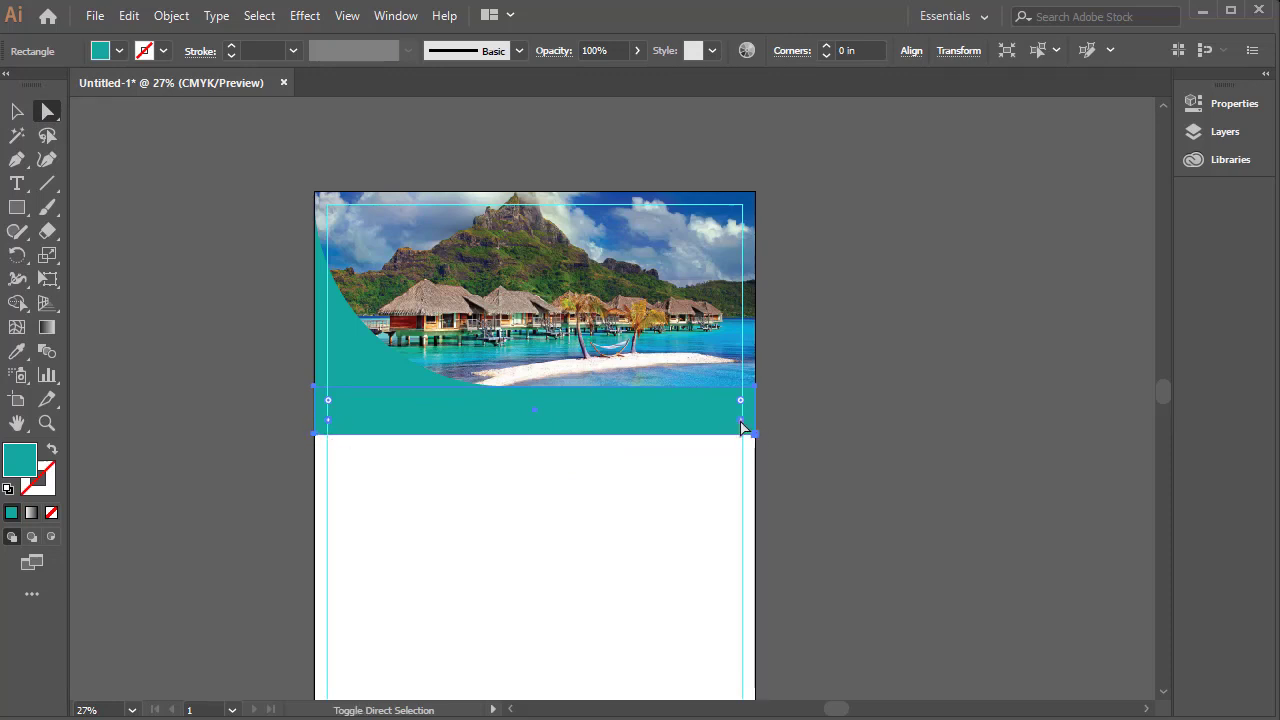
{"action": "left_click_drag", "start_coordinate": [742, 428], "coordinate": [722, 410]}
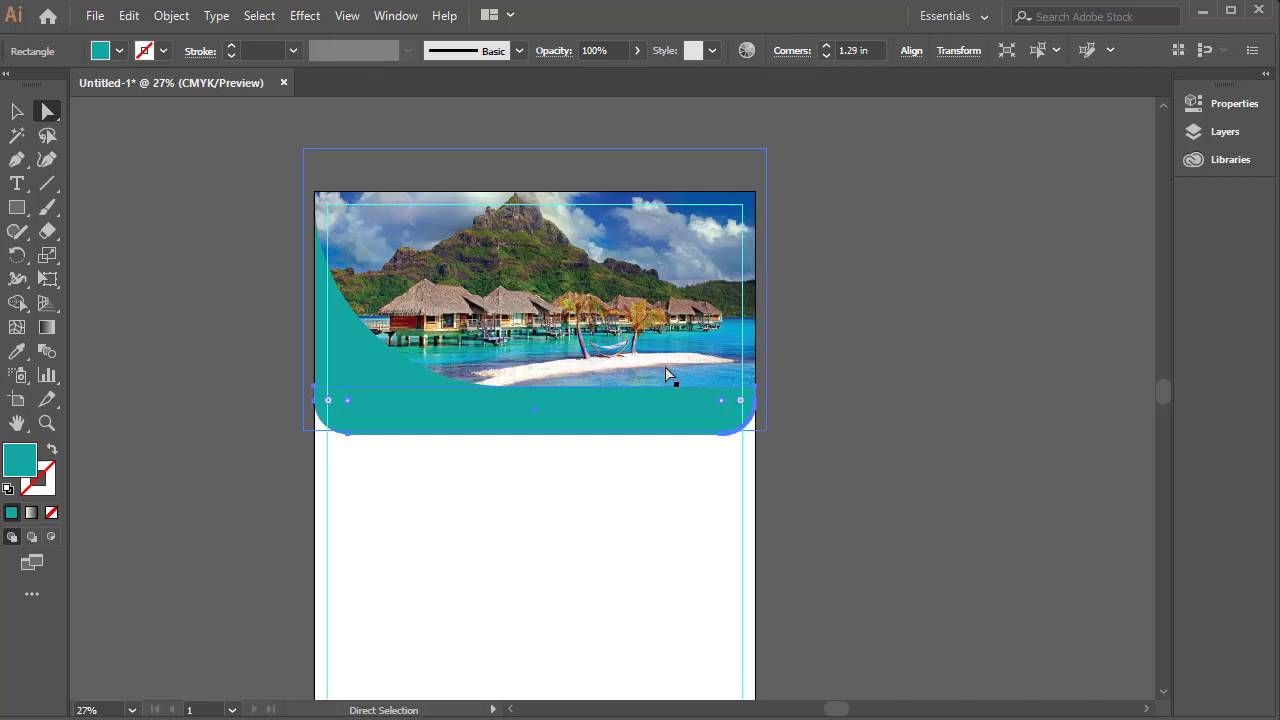
{"action": "left_click", "coordinate": [17, 111]}
{"action": "left_click", "coordinate": [825, 274]}
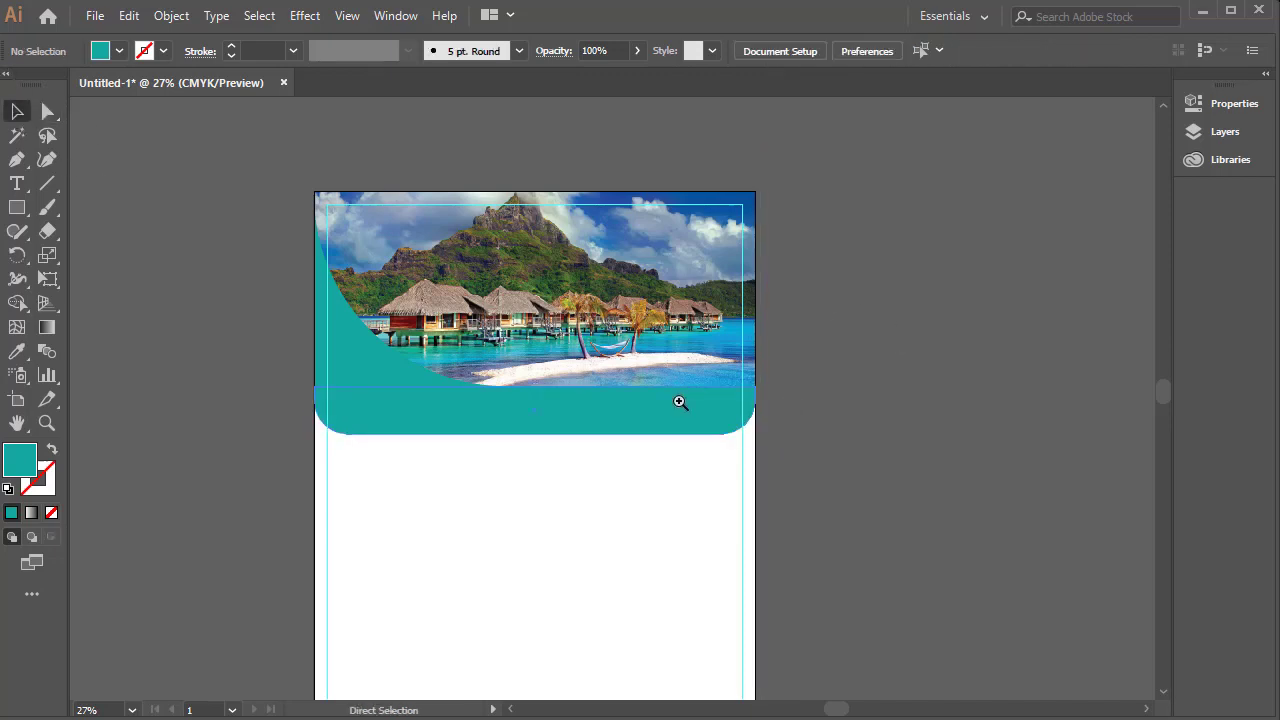
{"action": "scroll", "coordinate": [660, 380], "scroll_direction": "up", "scroll_amount": 1}
{"action": "left_click", "coordinate": [541, 458]}
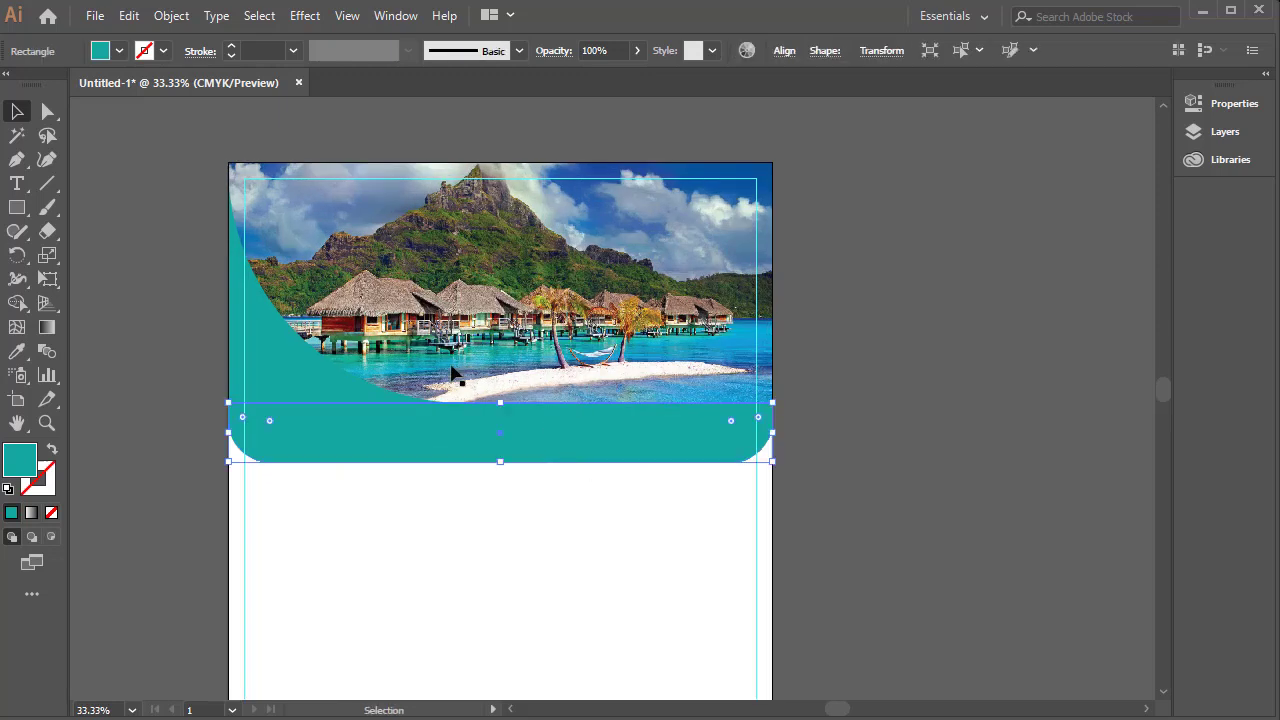
{"action": "mouse_move", "coordinate": [510, 457]}
{"action": "left_mouse_down"}
{"action": "mouse_move", "coordinate": [510, 441]}
{"action": "mouse_move", "coordinate": [554, 424]}
{"action": "left_mouse_up"}
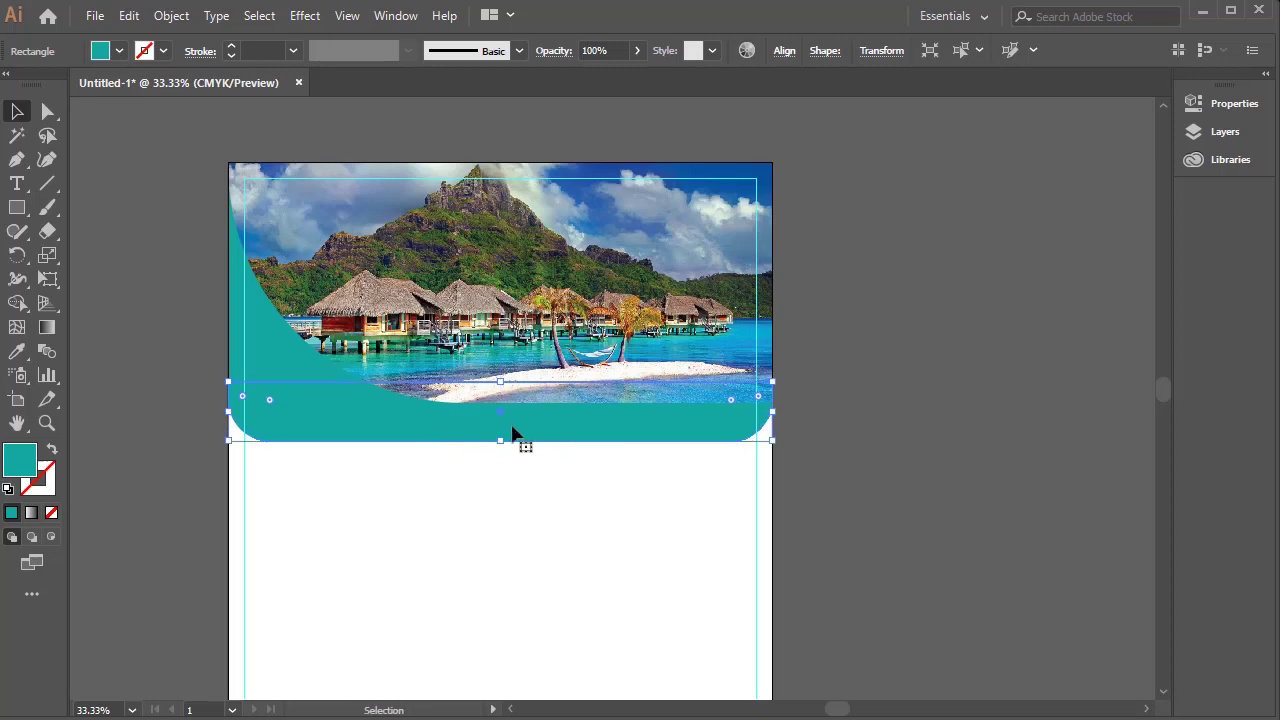
- Change the strip's fill to green
{"action": "left_click", "coordinate": [119, 51]}
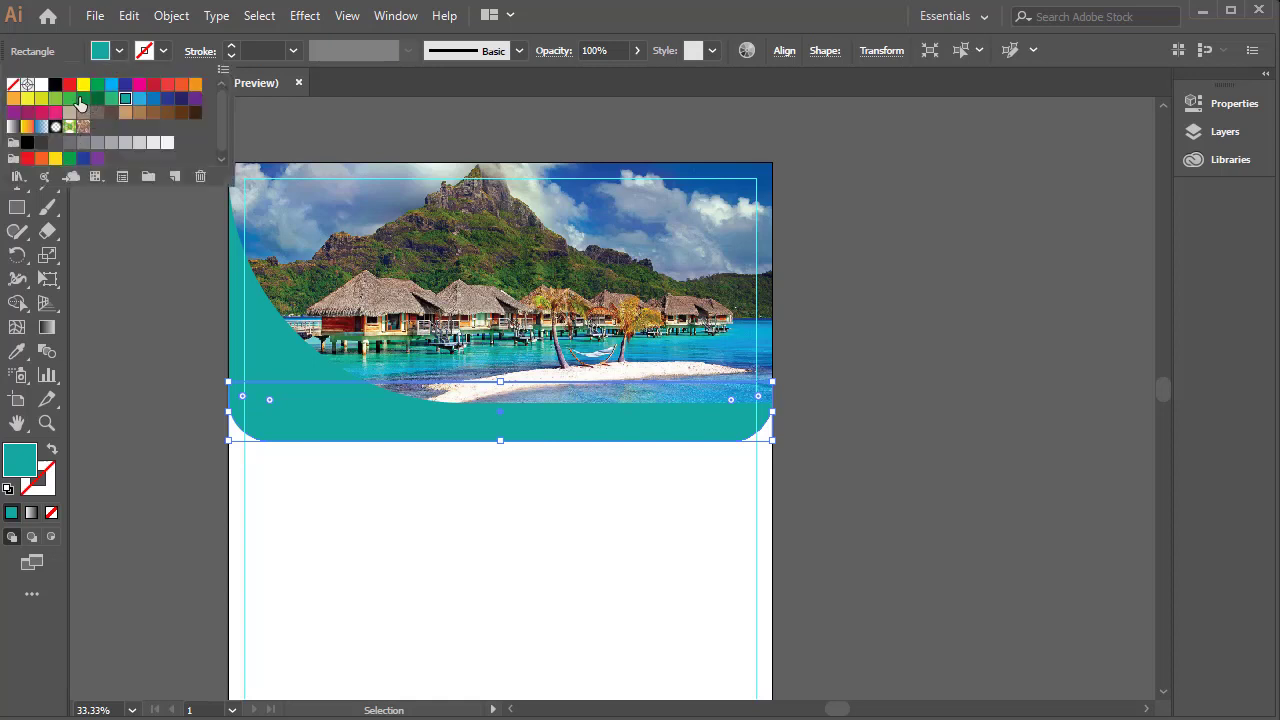
{"action": "left_click", "coordinate": [82, 100]}
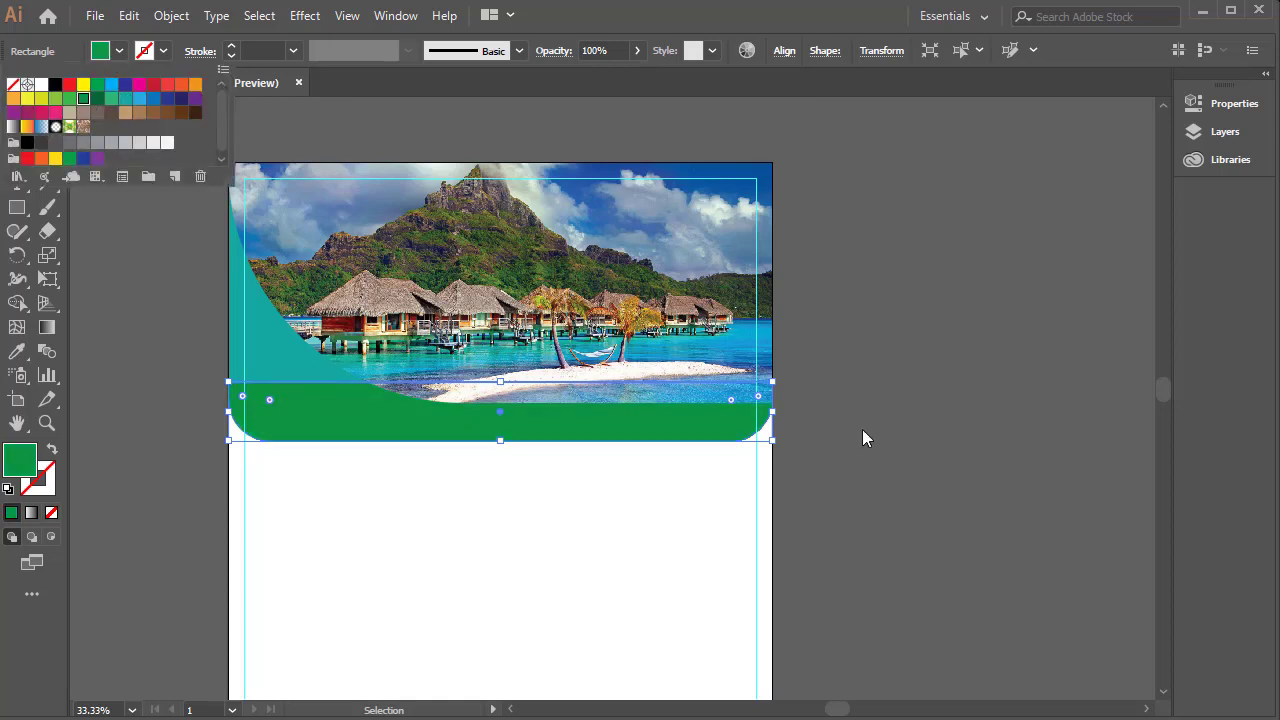
{"action": "left_click", "coordinate": [920, 356]}
{"action": "left_click", "coordinate": [920, 357]}
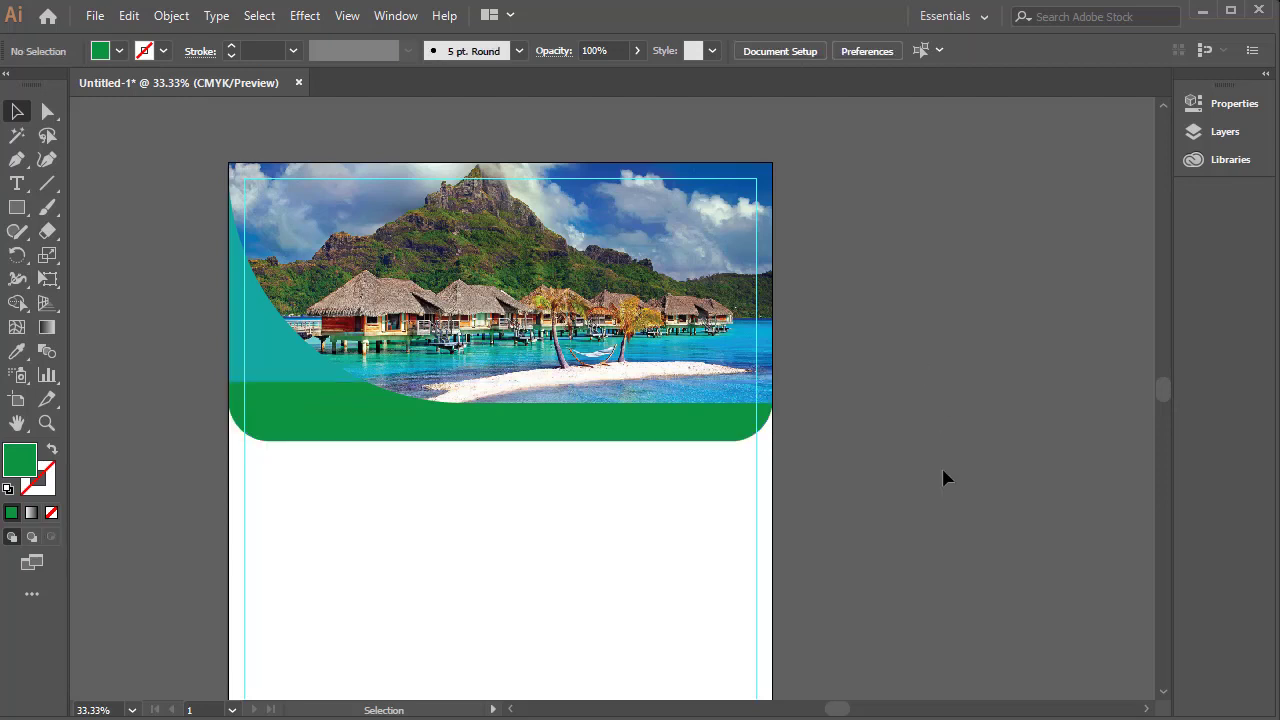
- Draw a small square with two opposite corners rounded 0.49 in as a leaf shape
{"action": "key", "text": "ctrl+minus"}
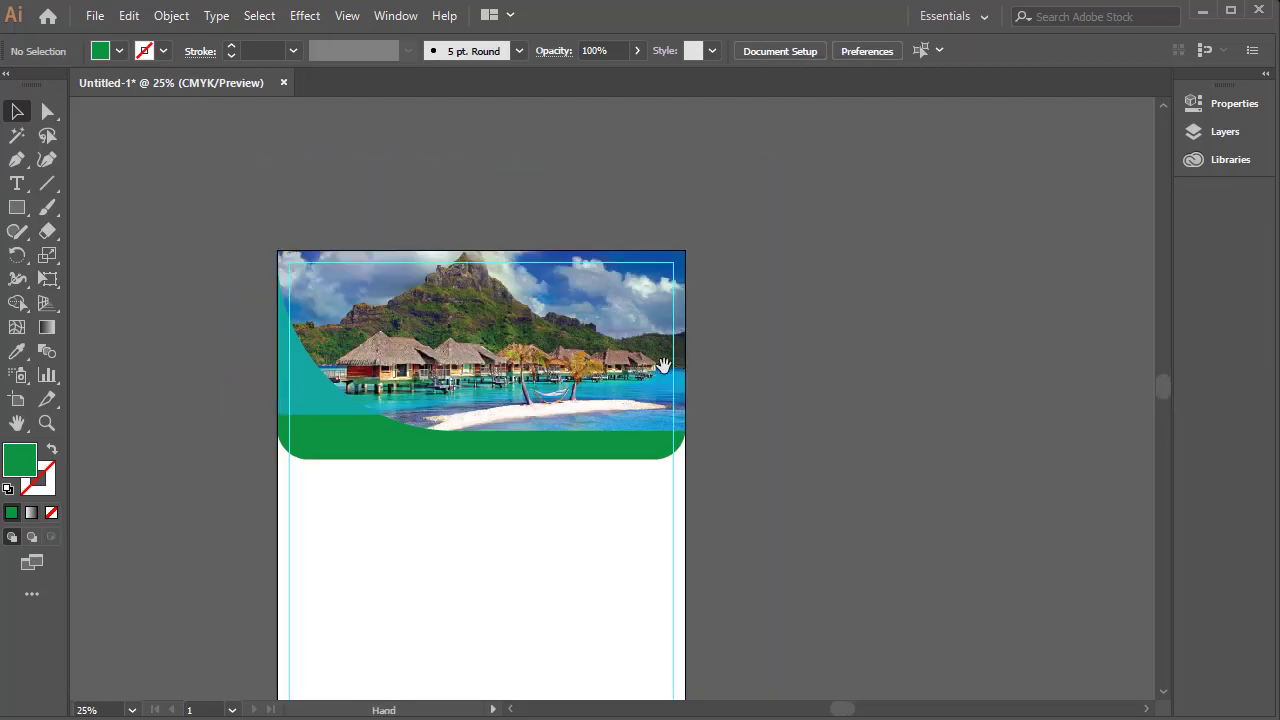
{"action": "mouse_move", "coordinate": [570, 379]}
{"action": "left_mouse_down"}
{"action": "mouse_move", "coordinate": [616, 262]}
{"action": "mouse_move", "coordinate": [546, 451]}
{"action": "left_mouse_up"}
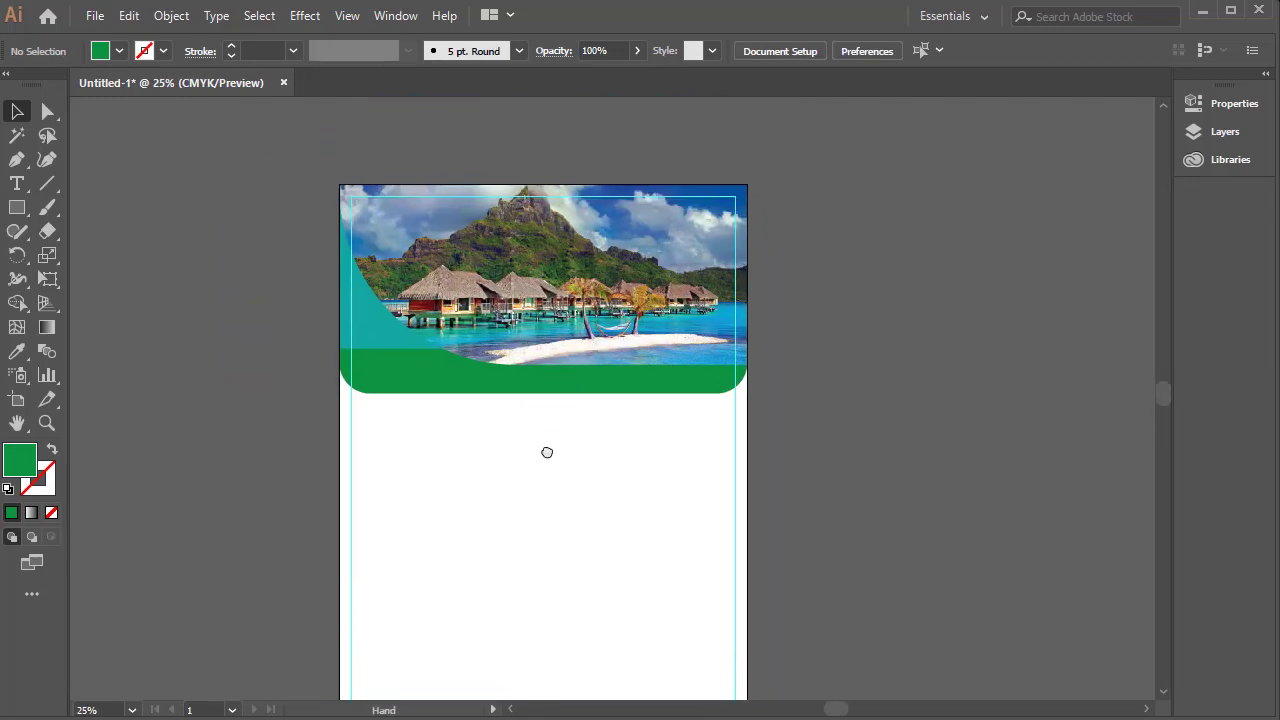
{"action": "key", "text": "ctrl+plus"}
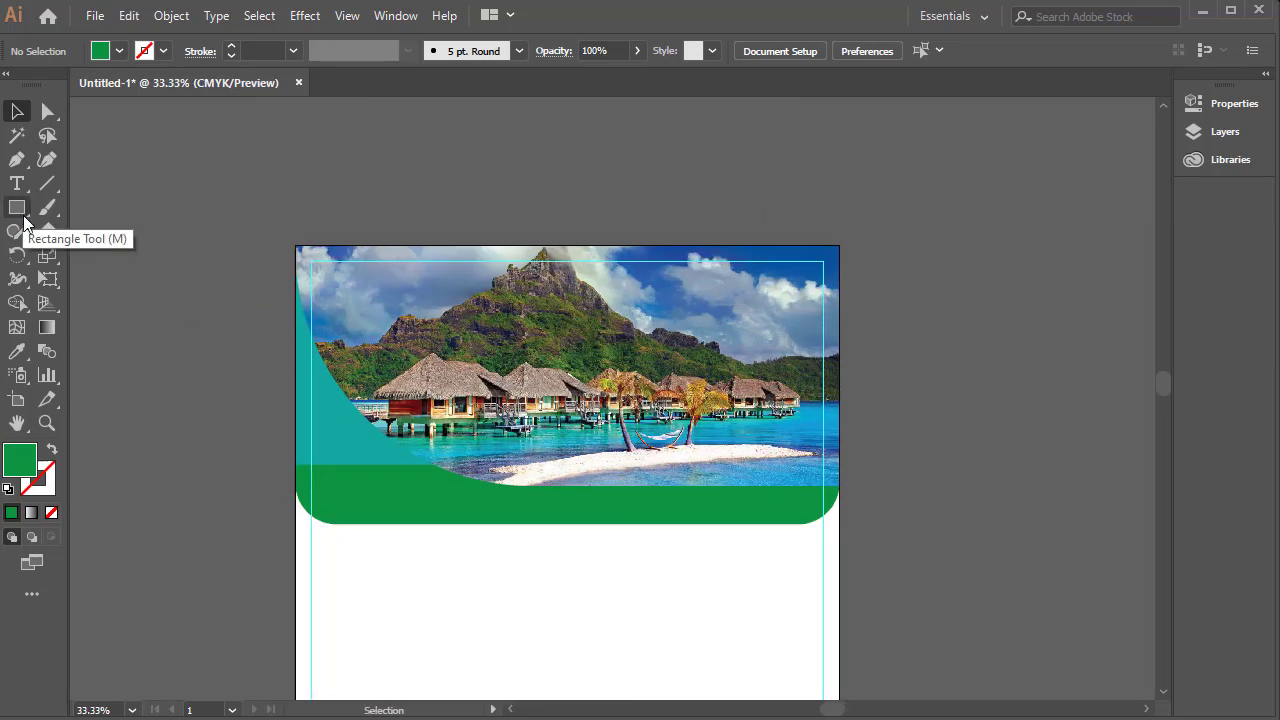
{"action": "left_click", "coordinate": [18, 208]}
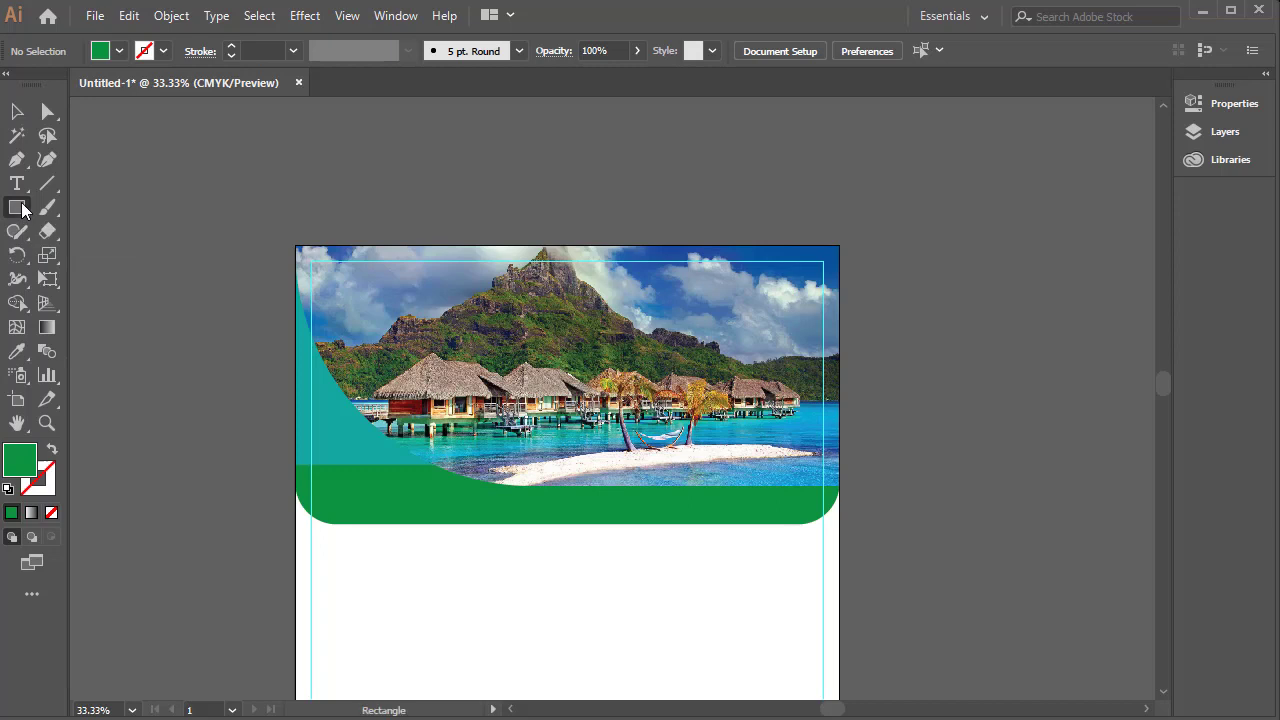
{"action": "left_click_drag", "start_coordinate": [218, 152], "coordinate": [254, 188]}
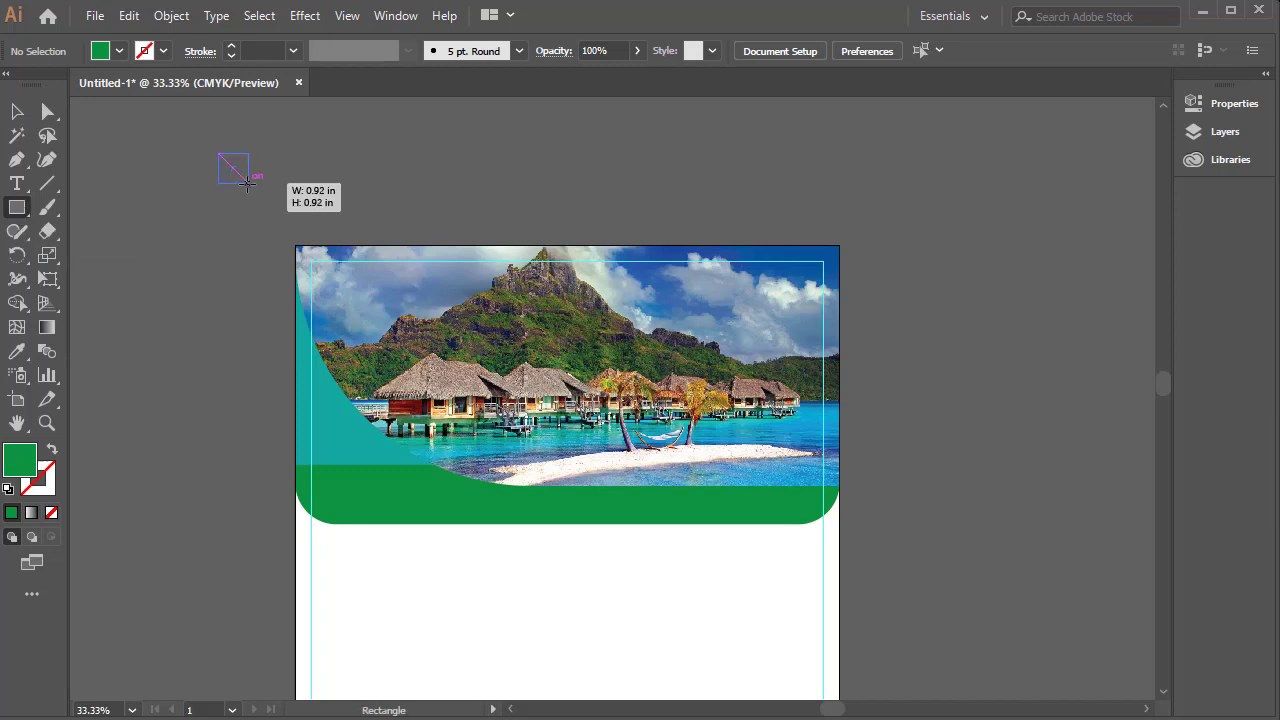
{"action": "scroll", "coordinate": [197, 129], "scroll_direction": "up", "scroll_amount": 5}
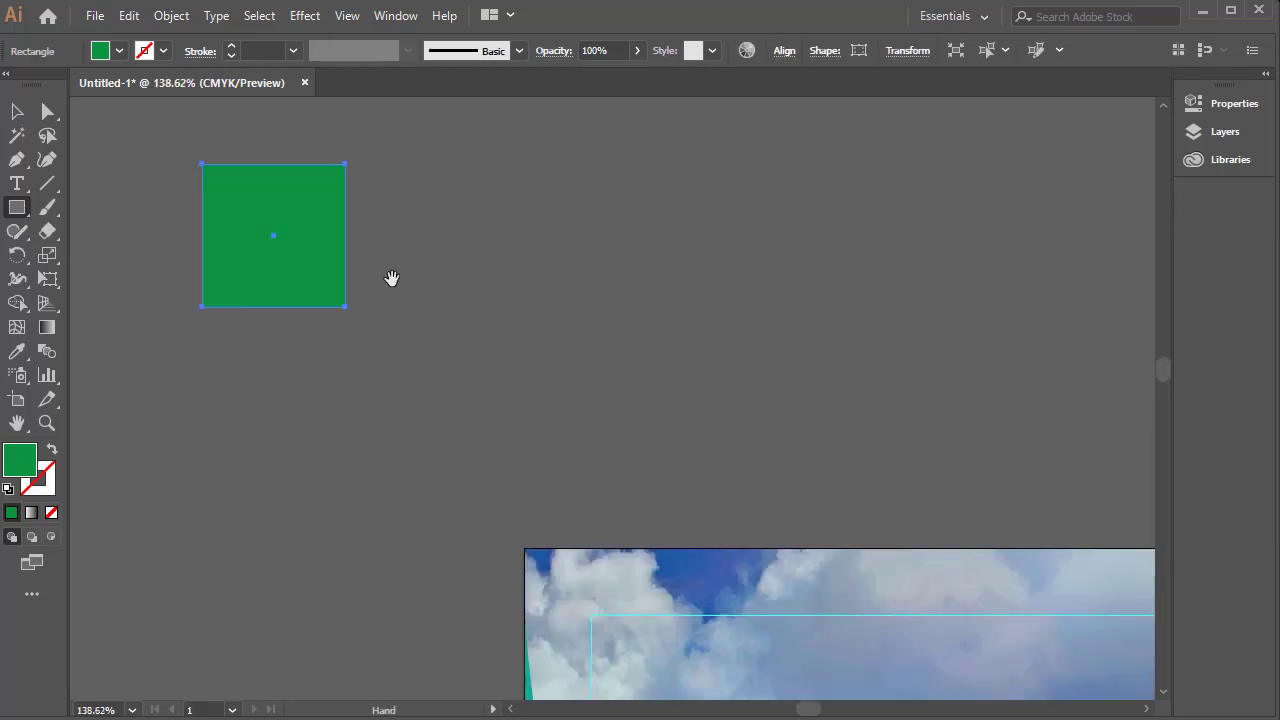
{"action": "left_click", "coordinate": [48, 113]}
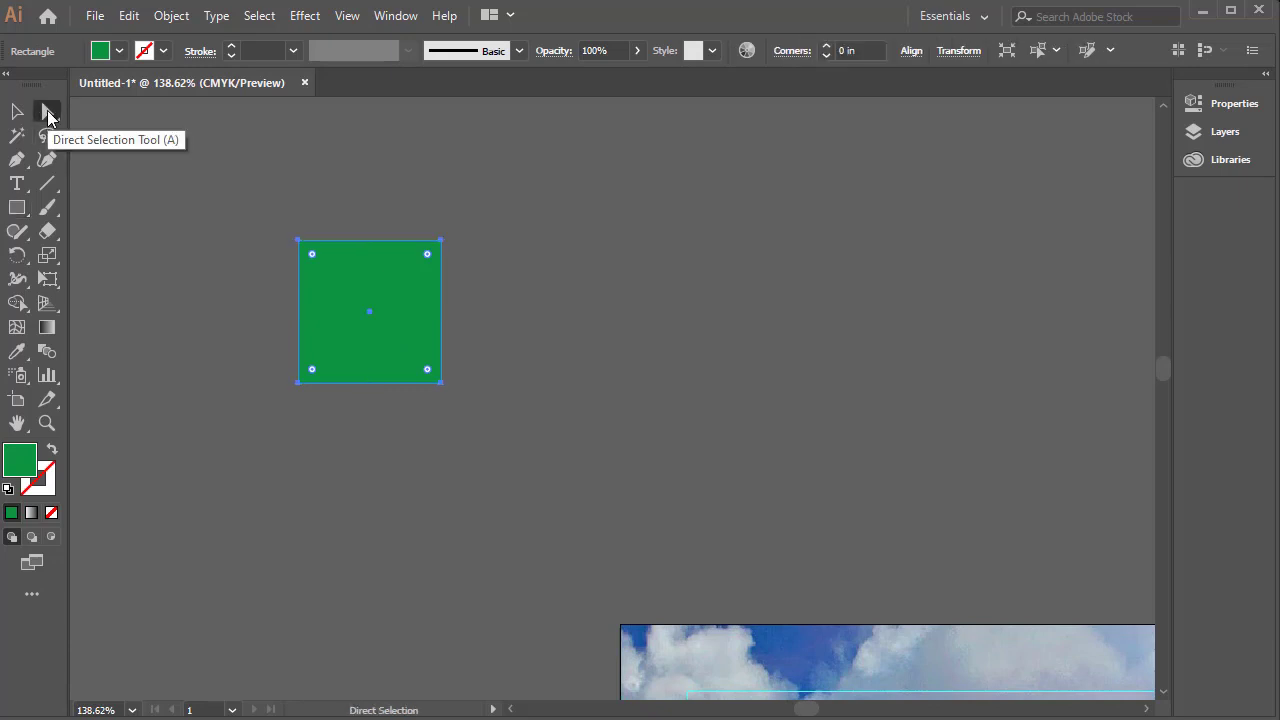
{"action": "left_click", "coordinate": [299, 241]}
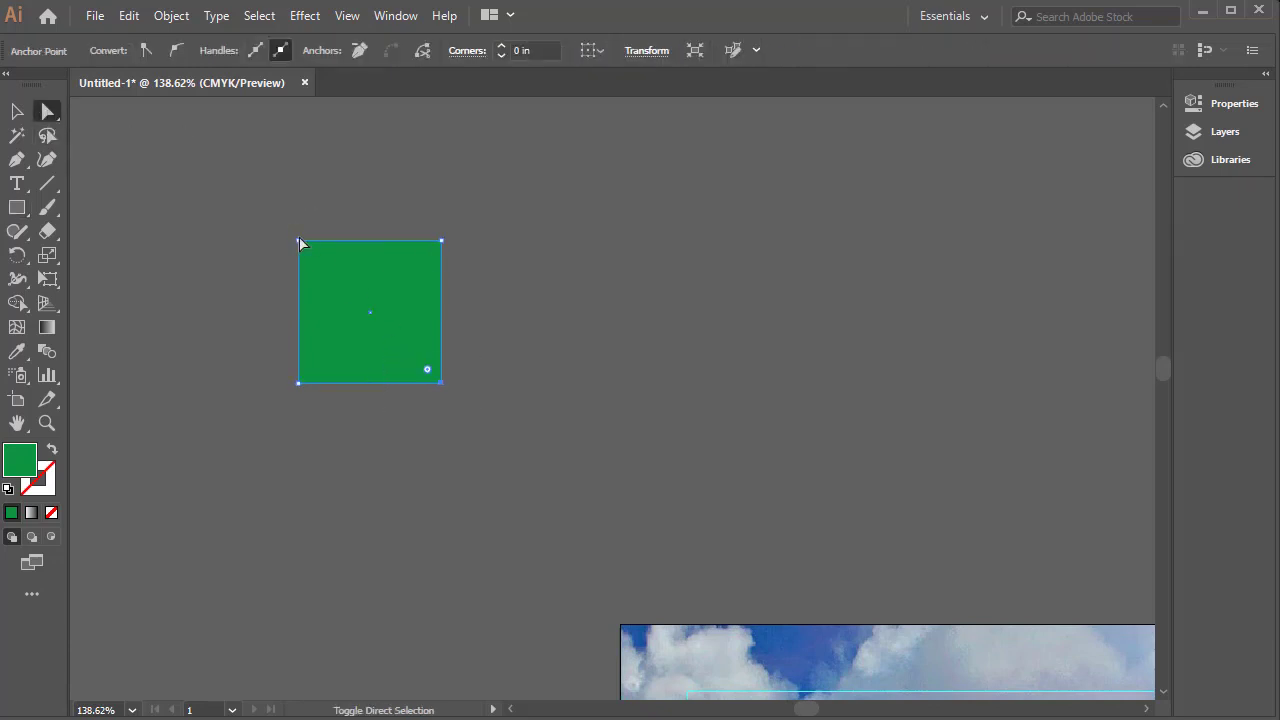
{"action": "left_click_drag", "start_coordinate": [349, 281], "coordinate": [352, 284]}
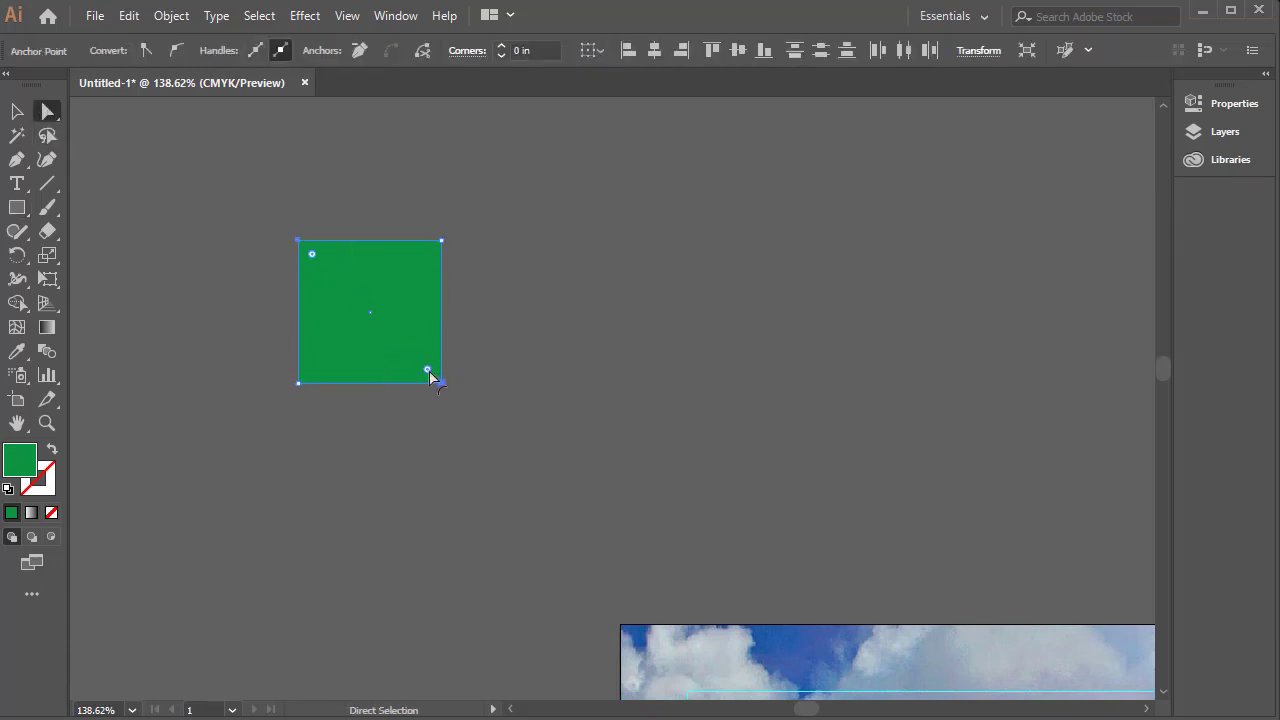
{"action": "left_click_drag", "start_coordinate": [428, 370], "coordinate": [376, 326]}
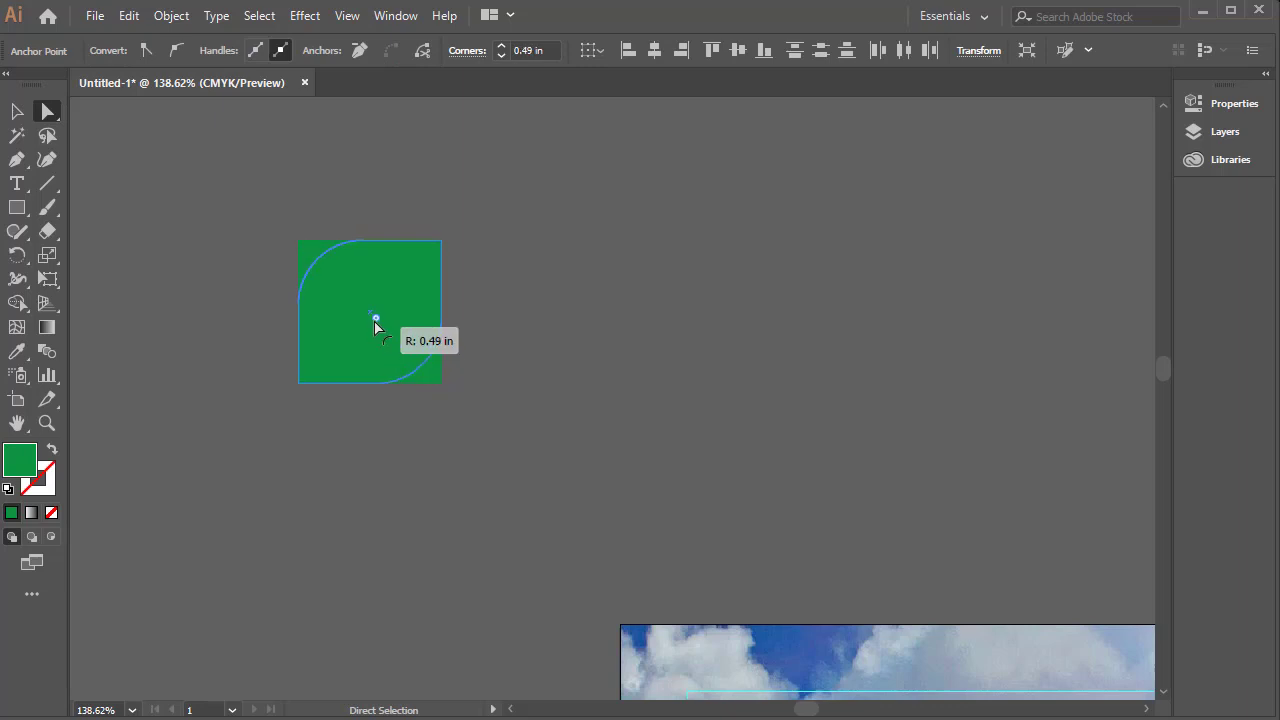
{"action": "left_click", "coordinate": [17, 111]}
- Duplicate the leaf into a row of four and move them toward the artboard
{"action": "left_click", "coordinate": [292, 156]}
{"action": "mouse_move", "coordinate": [370, 311]}
{"action": "left_mouse_down"}
{"action": "mouse_move", "coordinate": [507, 311]}
{"action": "mouse_move", "coordinate": [492, 312]}
{"action": "left_mouse_up"}
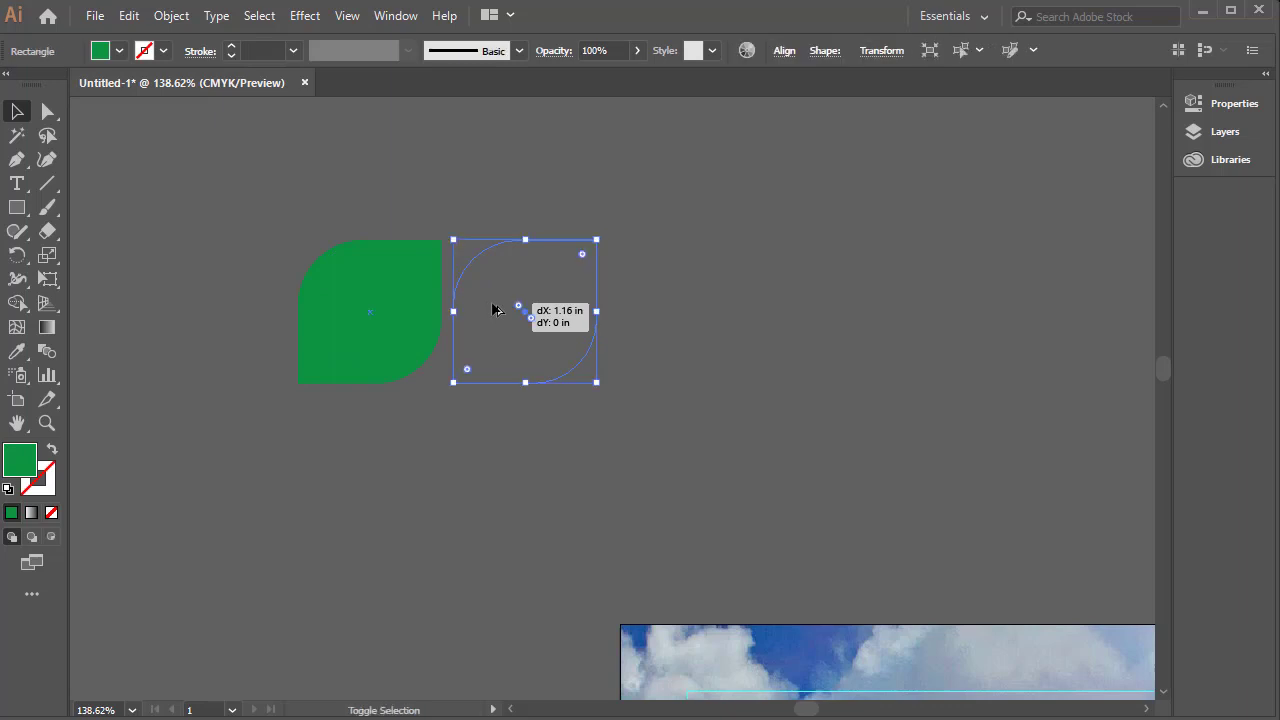
{"action": "key", "text": "ctrl+d"}
{"action": "key", "text": "ctrl+d"}
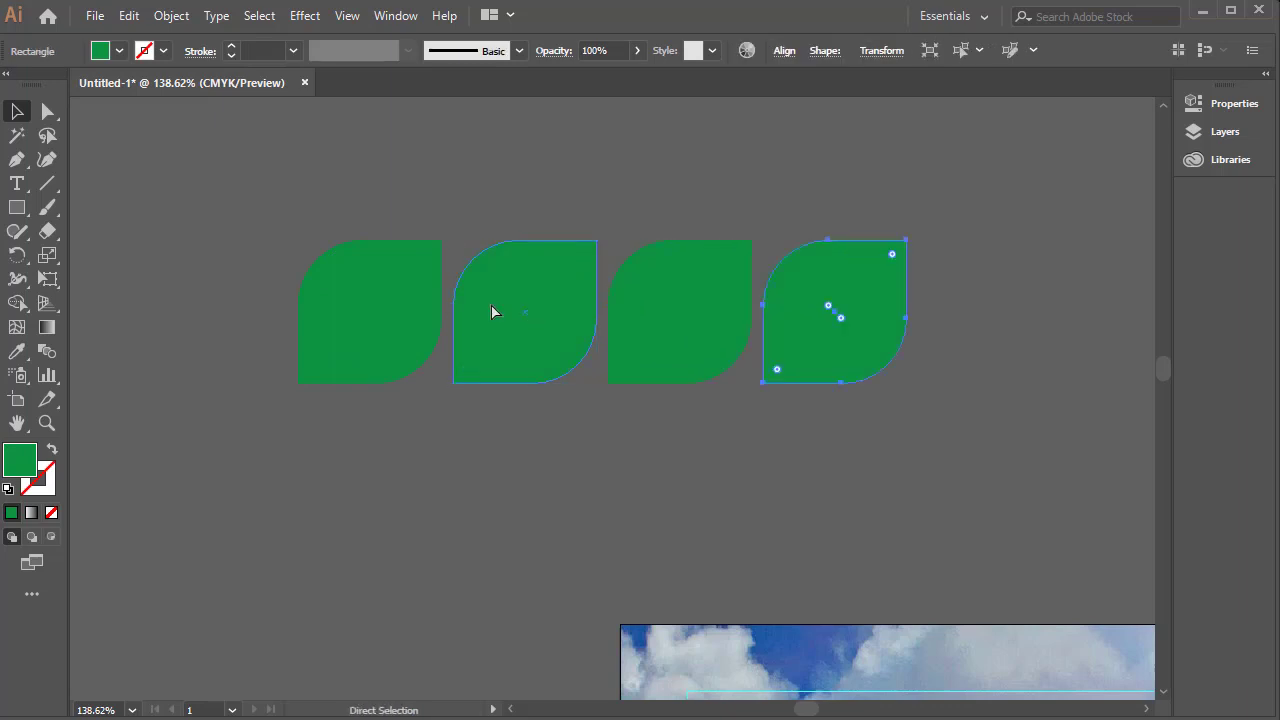
{"action": "left_click_drag", "start_coordinate": [969, 209], "coordinate": [214, 314]}
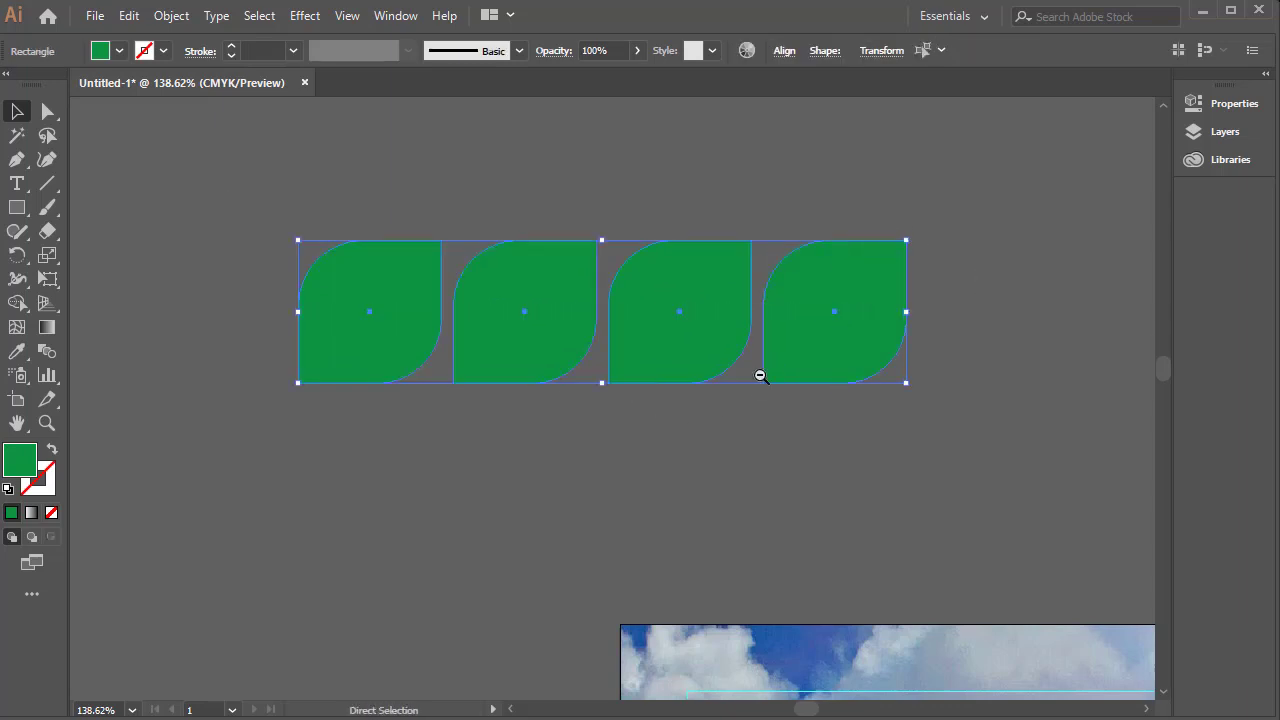
{"action": "left_click", "coordinate": [757, 371], "text": "ctrl+alt"}
{"action": "mouse_move", "coordinate": [674, 386]}
{"action": "left_mouse_down"}
{"action": "mouse_move", "coordinate": [411, 297]}
{"action": "mouse_move", "coordinate": [807, 369]}
{"action": "left_mouse_up"}
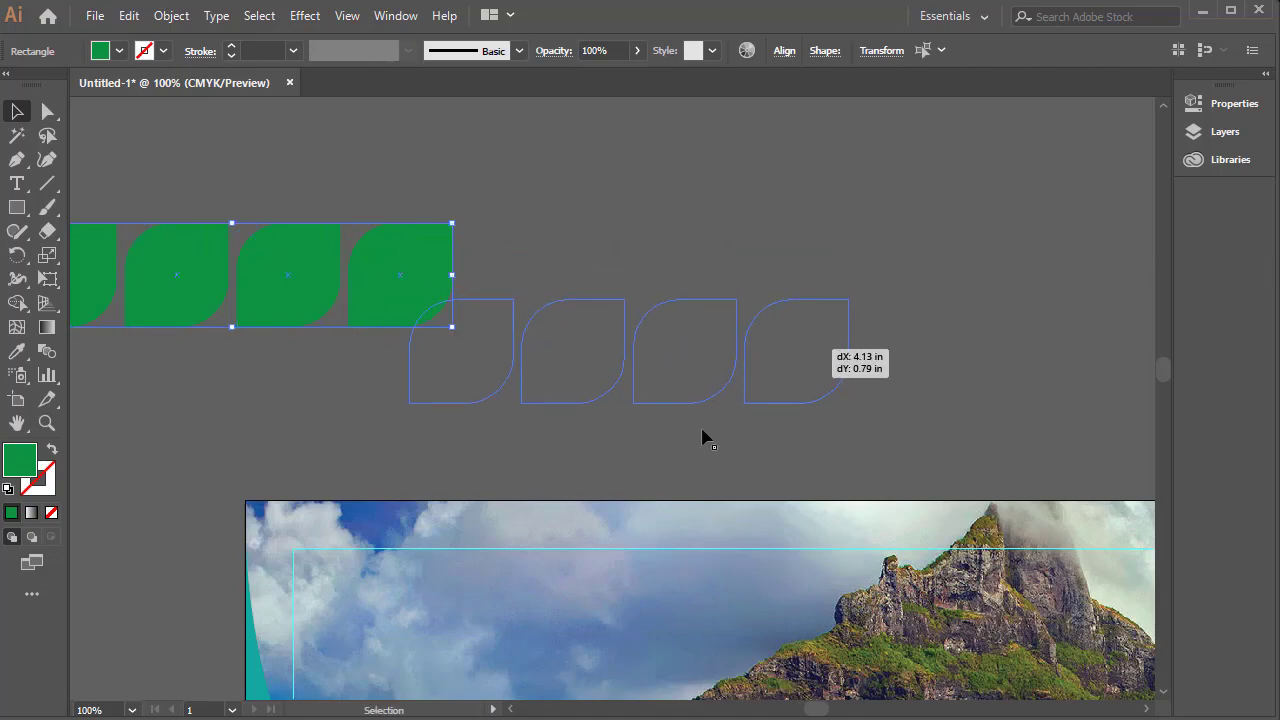
{"action": "key", "text": "ctrl+minus"}
{"action": "left_click_drag", "start_coordinate": [691, 431], "coordinate": [590, 170]}
- Fill all four leaves orange and move them onto the green band
{"action": "key", "text": "ctrl+minus"}
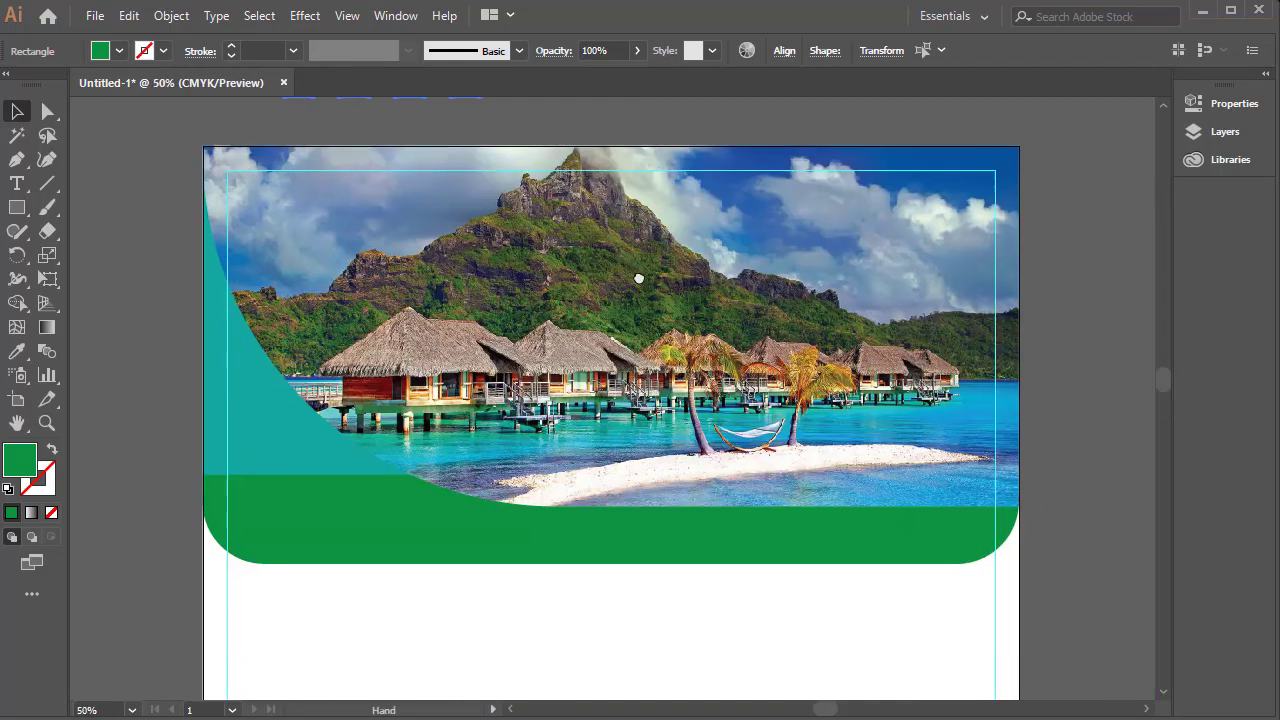
{"action": "left_click_drag", "start_coordinate": [540, 230], "coordinate": [534, 323]}
{"action": "left_click", "coordinate": [119, 50]}
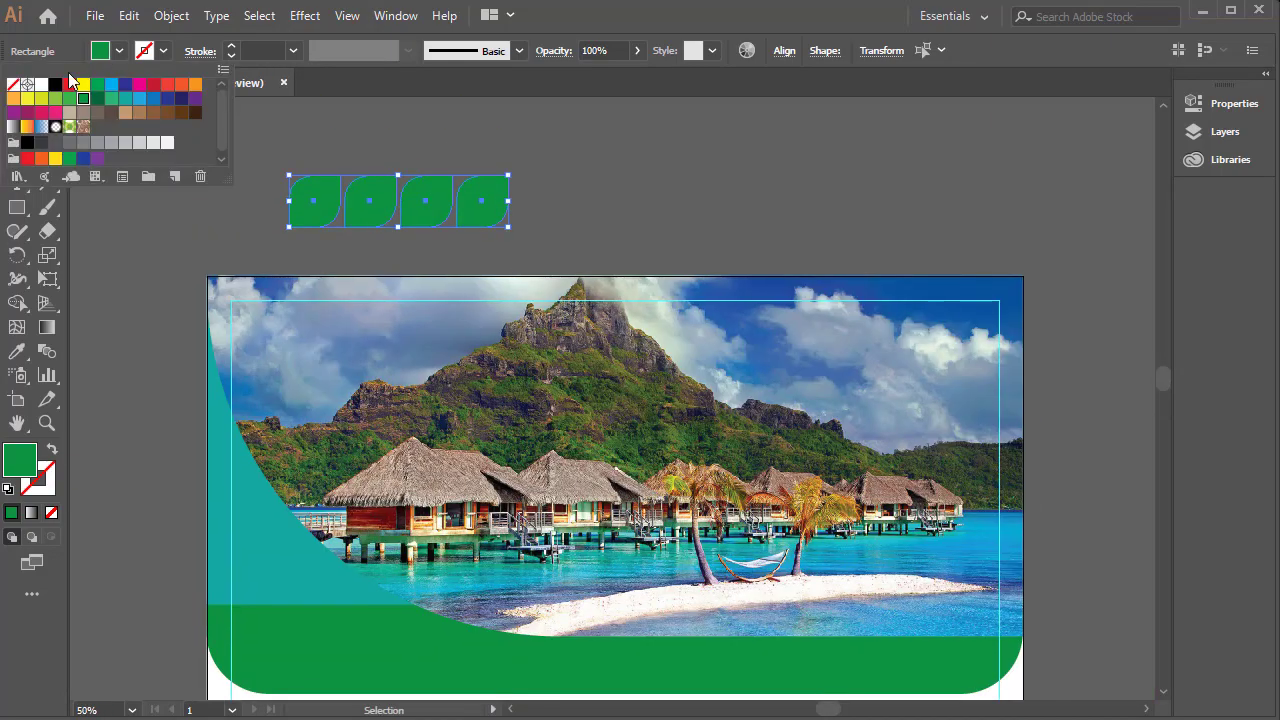
{"action": "left_click", "coordinate": [41, 157]}
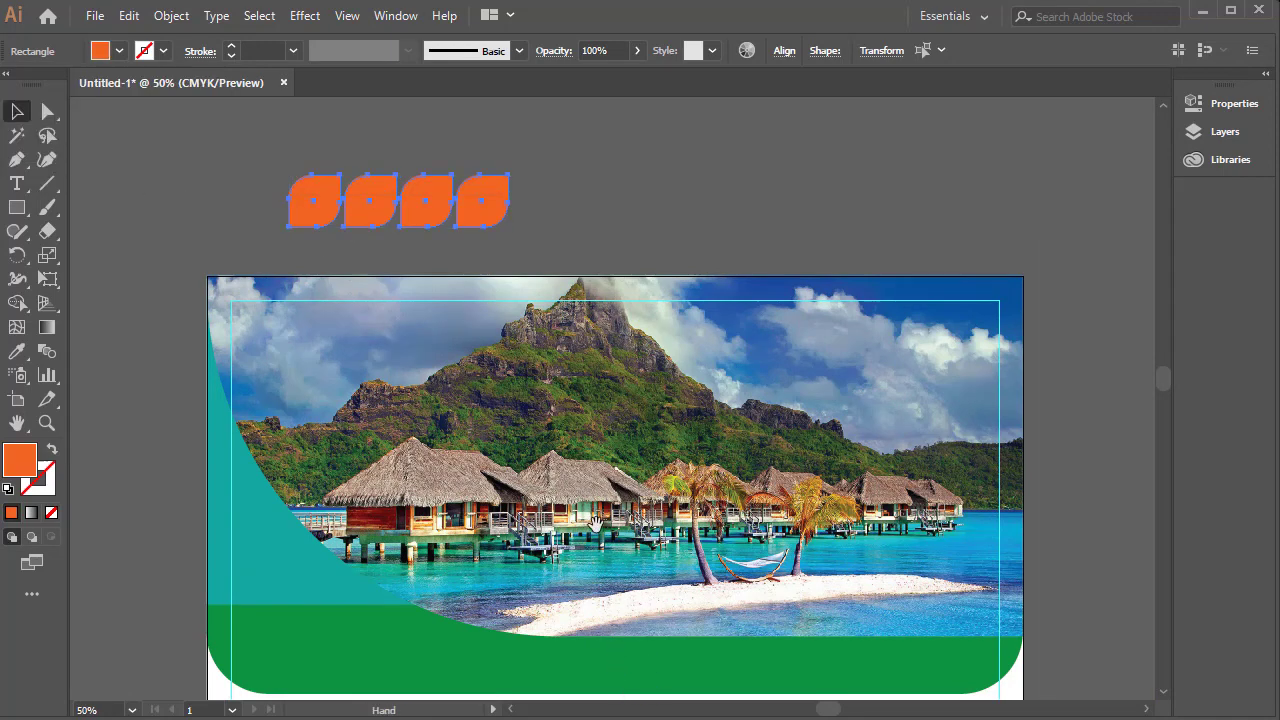
{"action": "left_click_drag", "start_coordinate": [585, 583], "coordinate": [561, 499]}
{"action": "mouse_move", "coordinate": [395, 126]}
{"action": "left_mouse_down"}
{"action": "mouse_move", "coordinate": [530, 521]}
{"action": "mouse_move", "coordinate": [574, 588]}
{"action": "mouse_move", "coordinate": [340, 568]}
{"action": "mouse_move", "coordinate": [609, 608]}
{"action": "mouse_move", "coordinate": [603, 581]}
{"action": "left_mouse_up"}
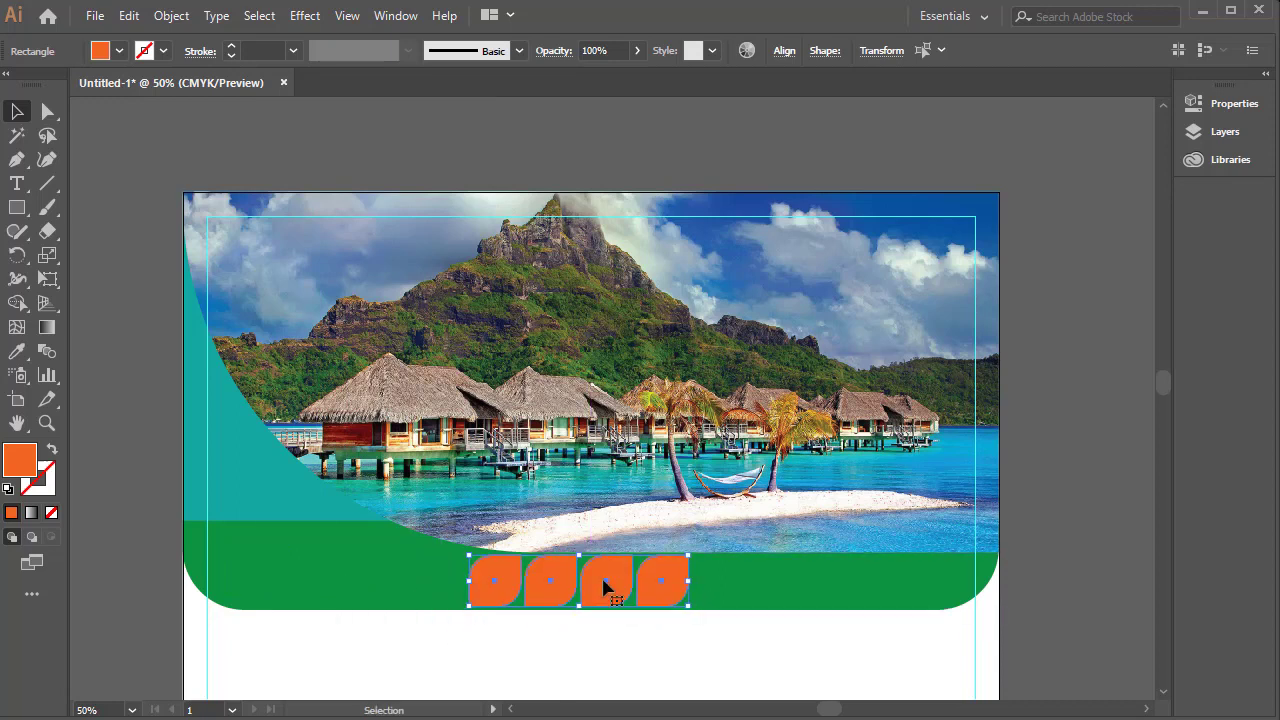
{"action": "left_click", "coordinate": [766, 151]}
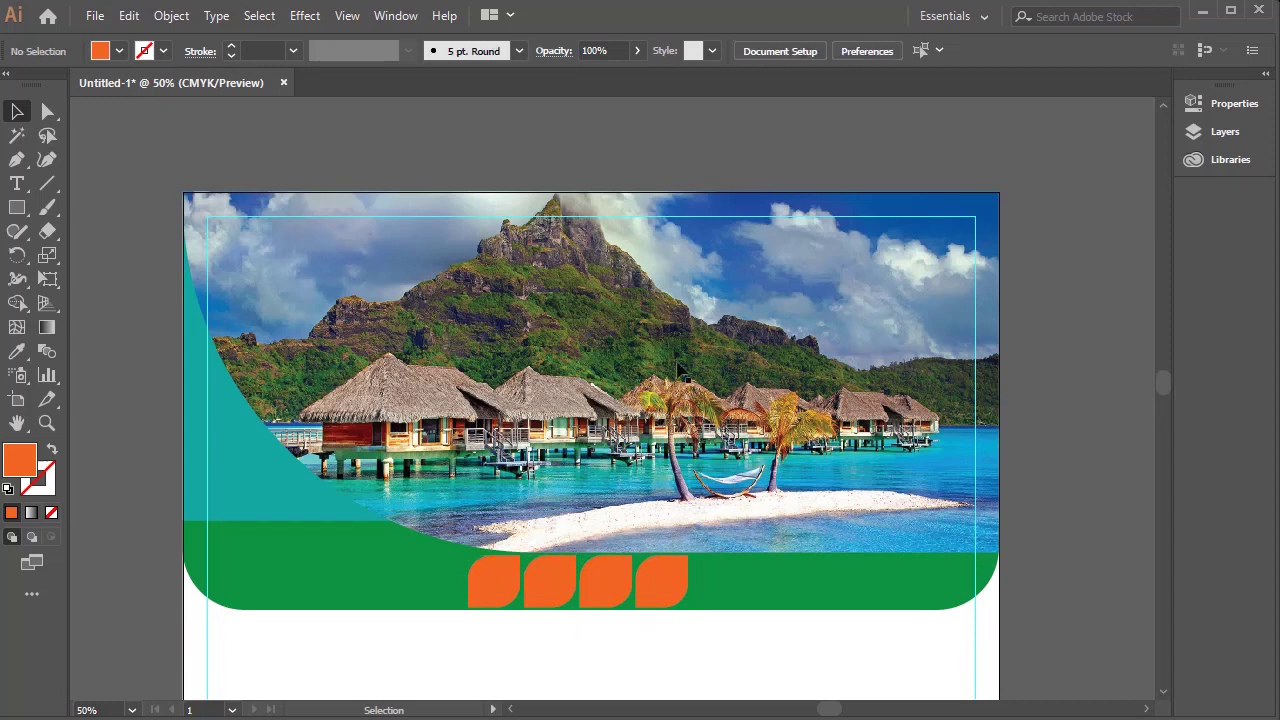
- Recolour the second, third and fourth leaves light blue, magenta and navy
{"action": "left_click", "coordinate": [555, 585]}
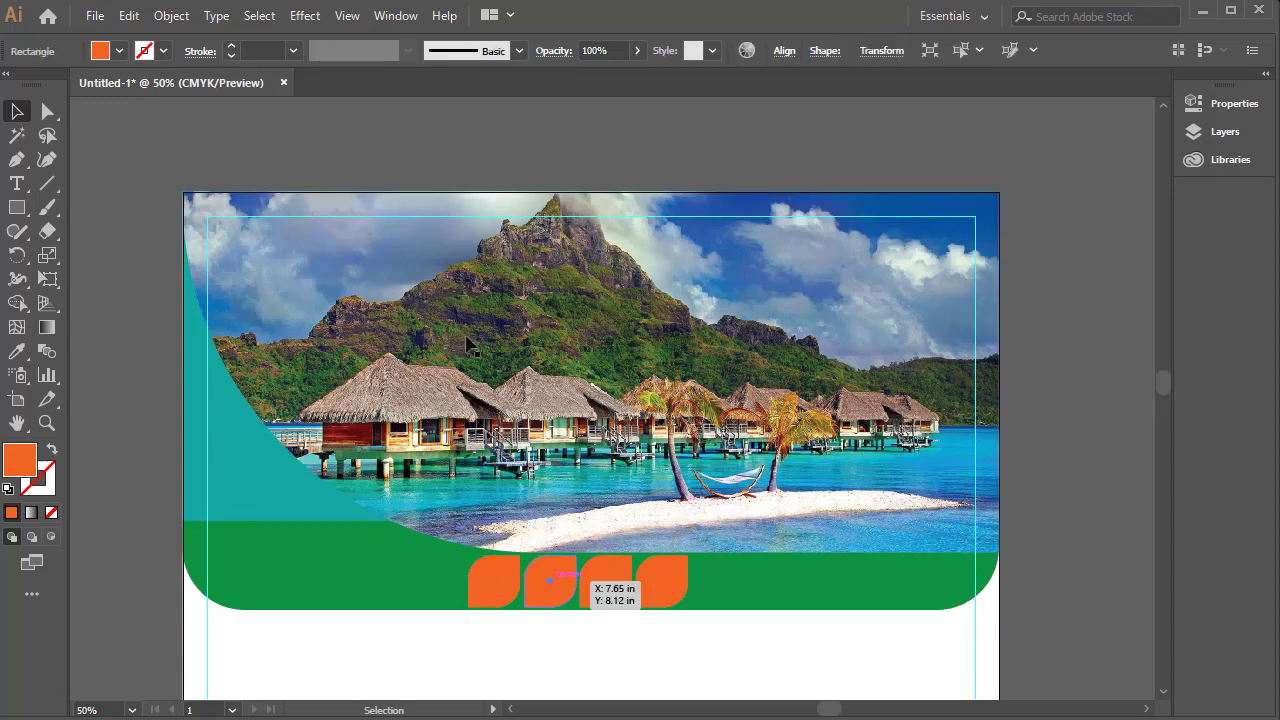
{"action": "left_click", "coordinate": [119, 51]}
{"action": "left_click", "coordinate": [138, 99]}
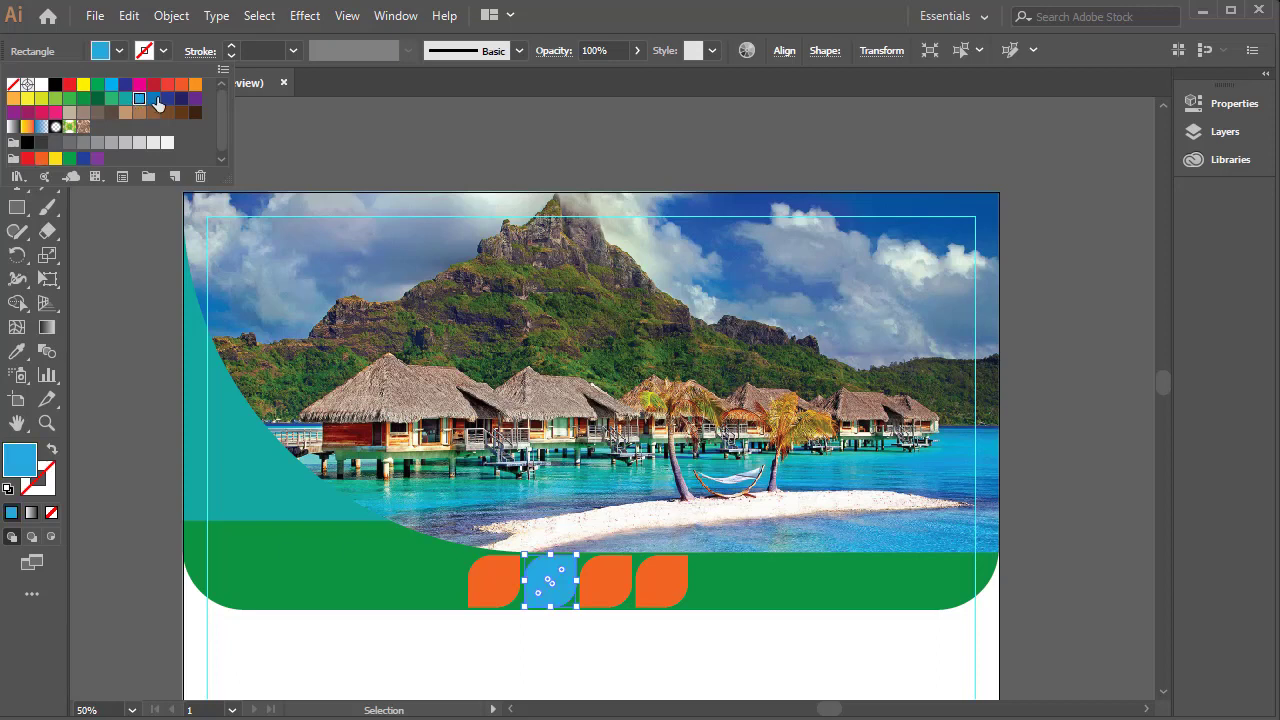
{"action": "key", "text": "Escape"}
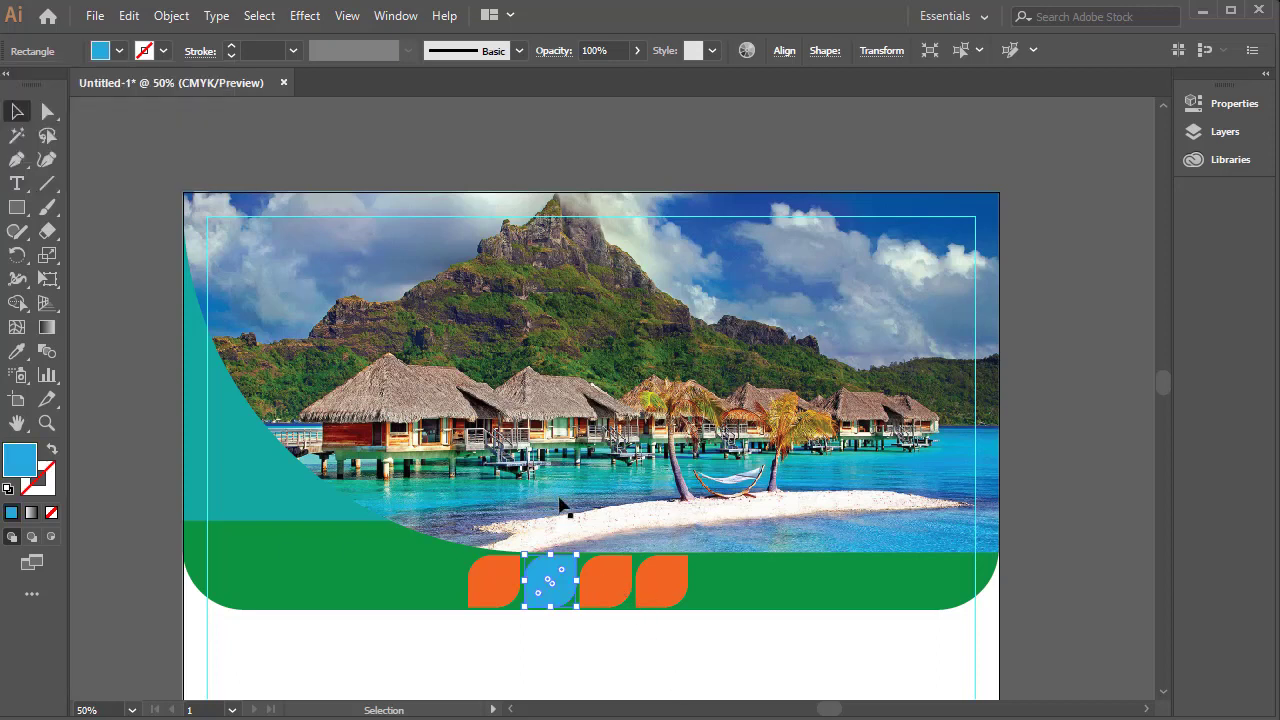
{"action": "left_click", "coordinate": [610, 581]}
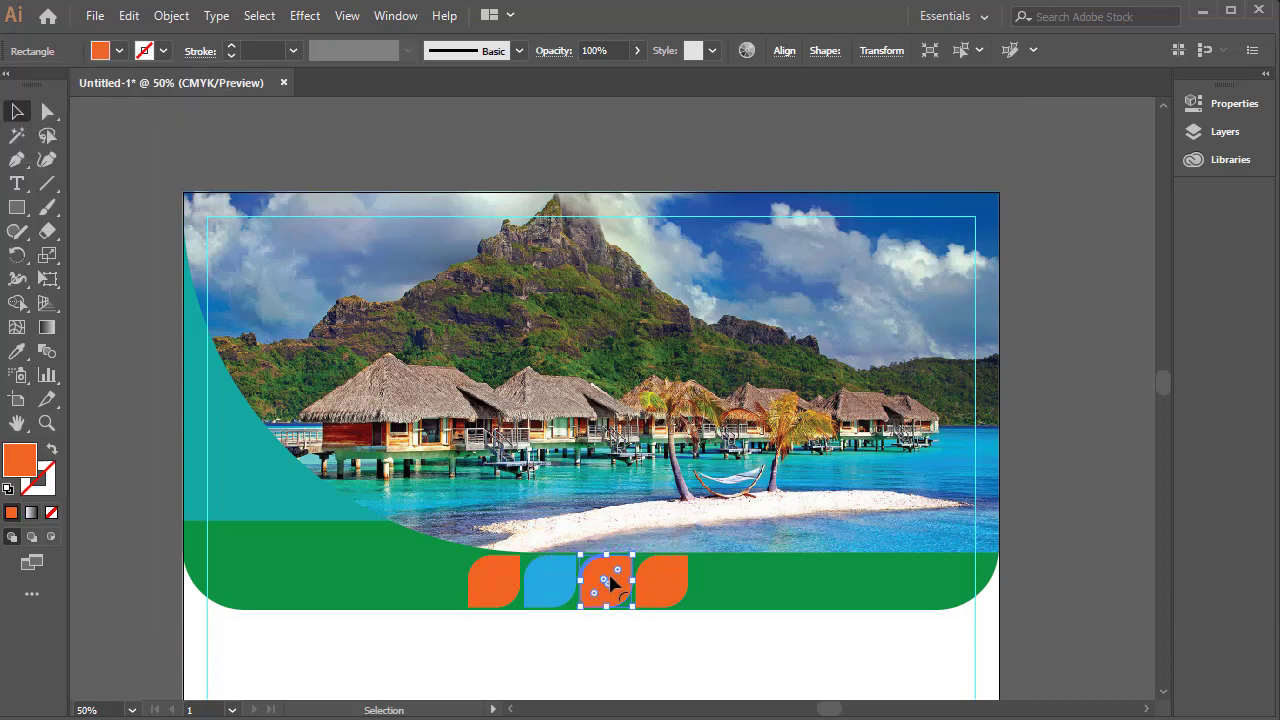
{"action": "left_click", "coordinate": [119, 51]}
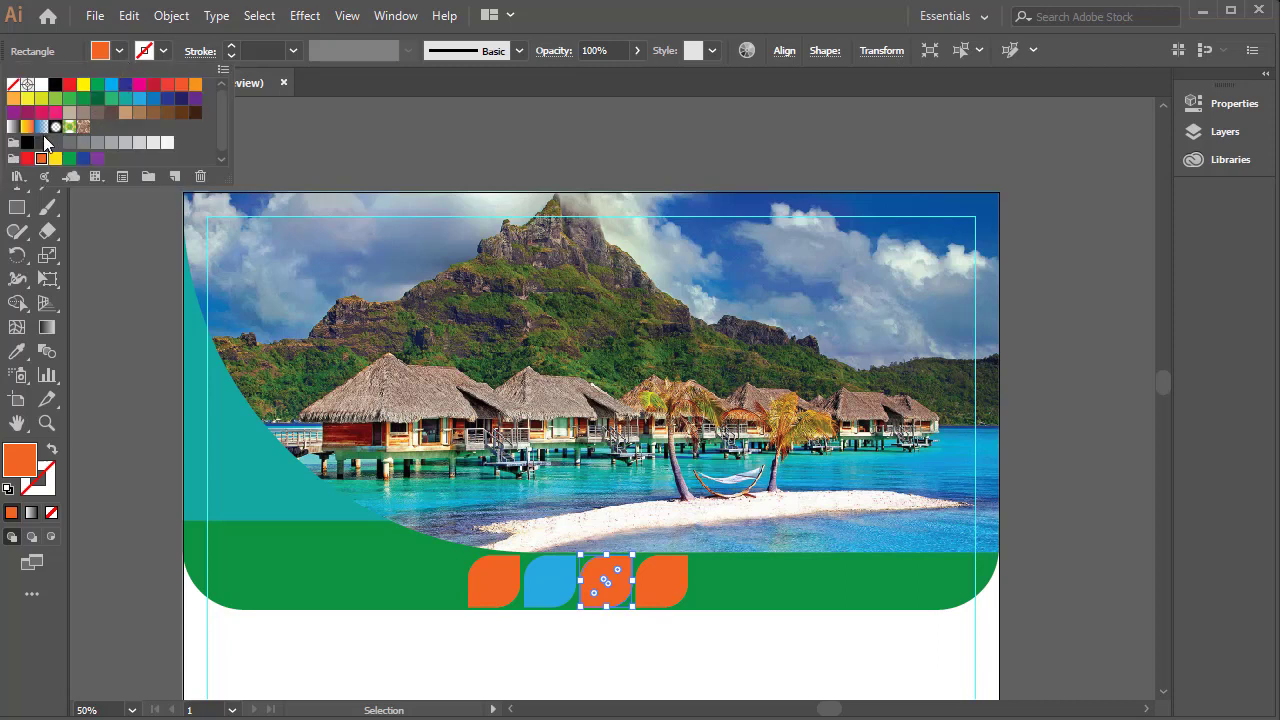
{"action": "left_click", "coordinate": [21, 116]}
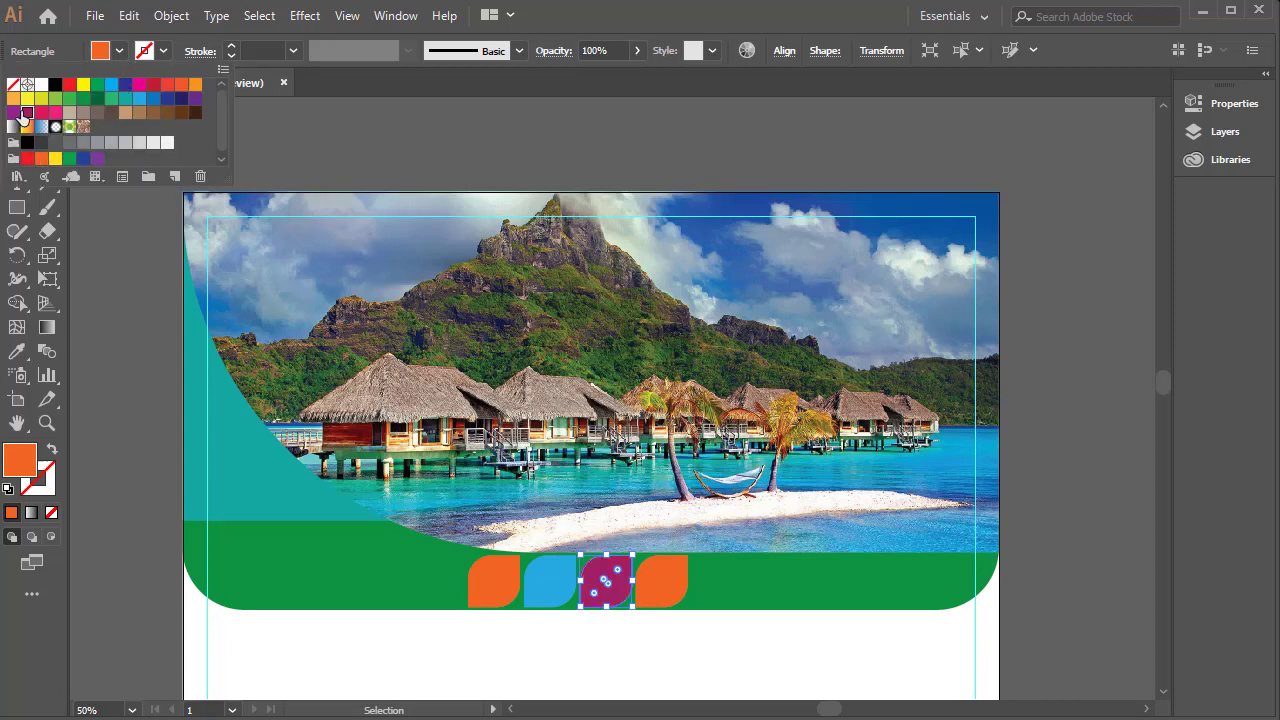
{"action": "key", "text": "Escape"}
{"action": "left_click", "coordinate": [680, 591]}
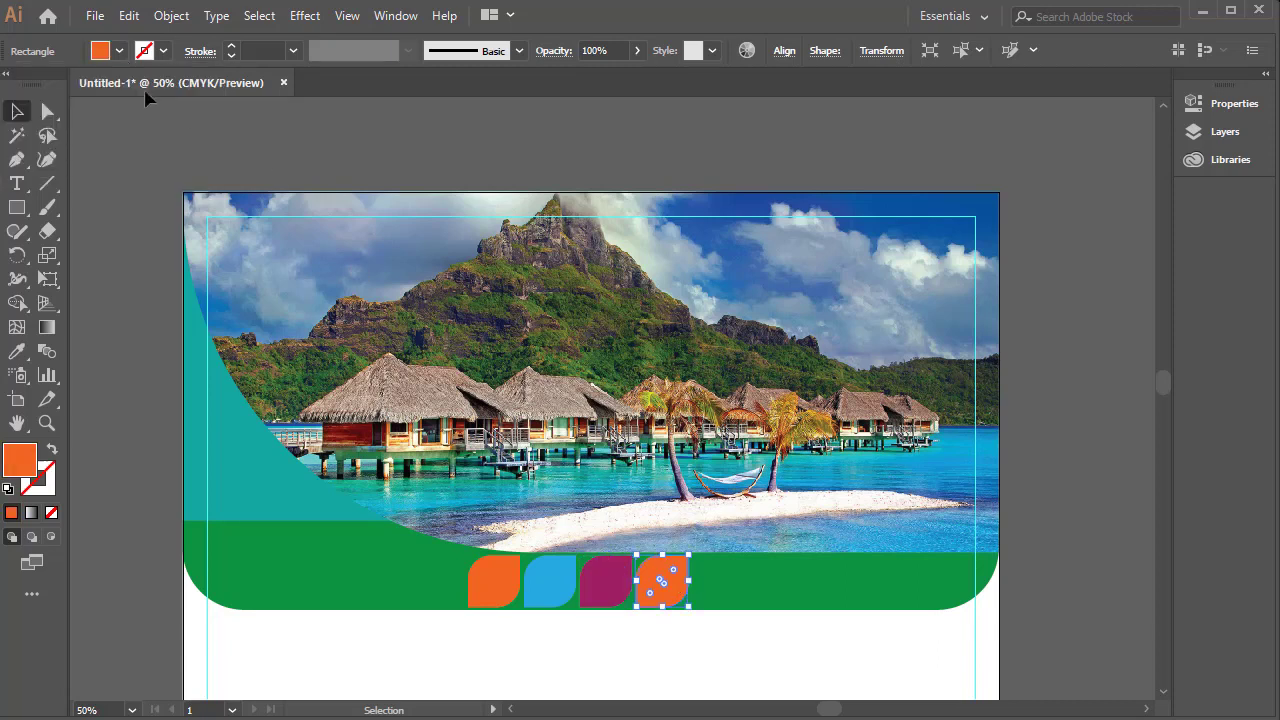
{"action": "left_click", "coordinate": [119, 51]}
{"action": "left_click", "coordinate": [167, 100]}
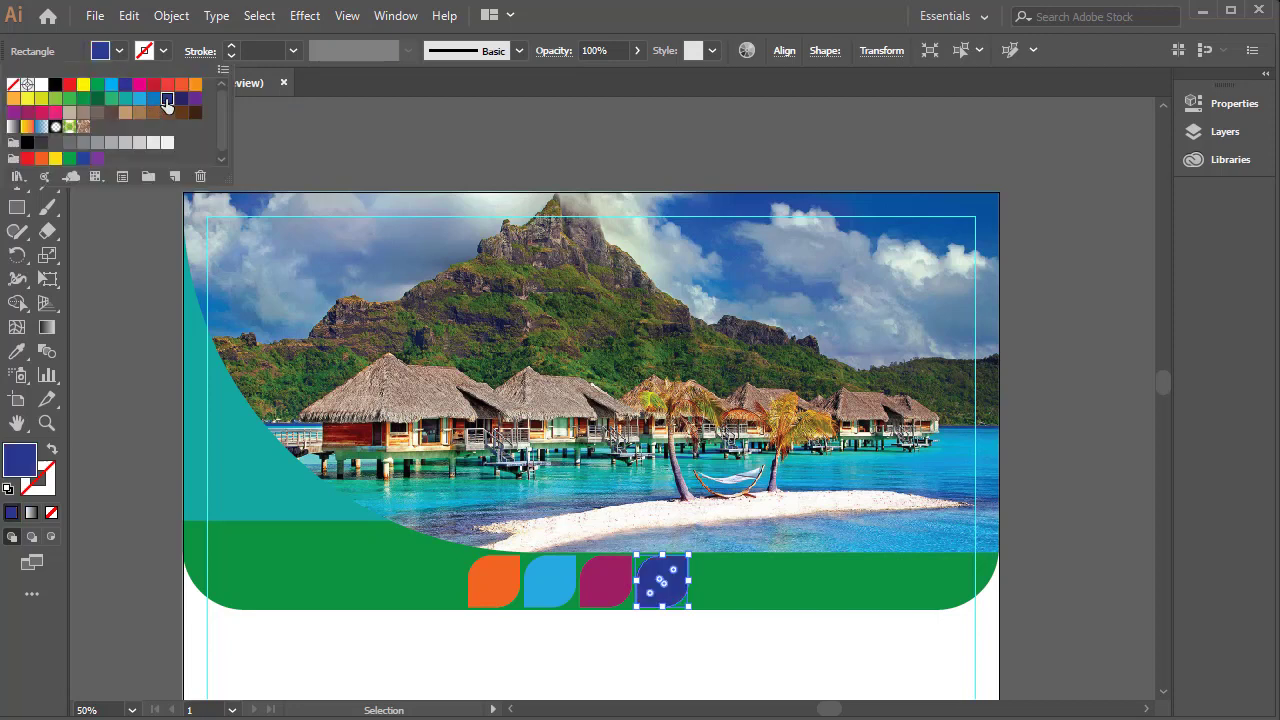
{"action": "key", "text": "Escape"}
{"action": "left_click", "coordinate": [684, 143]}
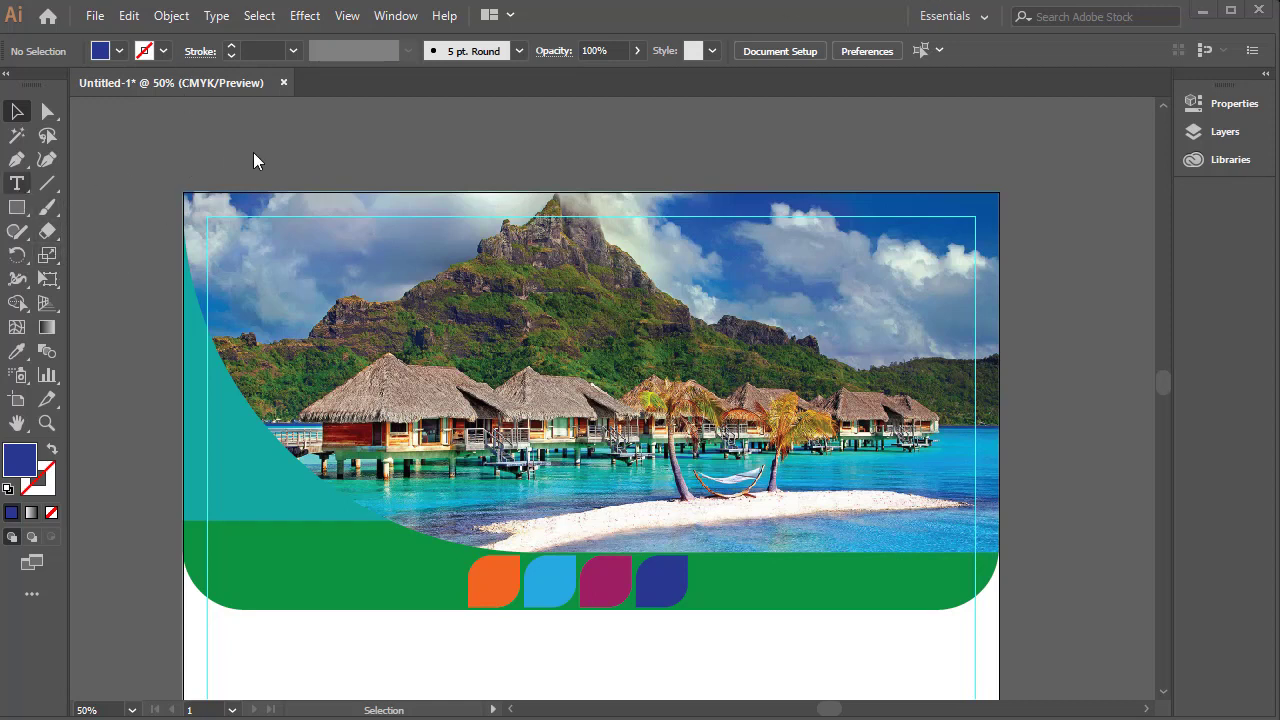
- Create a digit 2 enlarged to about 54 pt in Franklin Gothic Heavy
{"action": "left_click", "coordinate": [301, 142]}
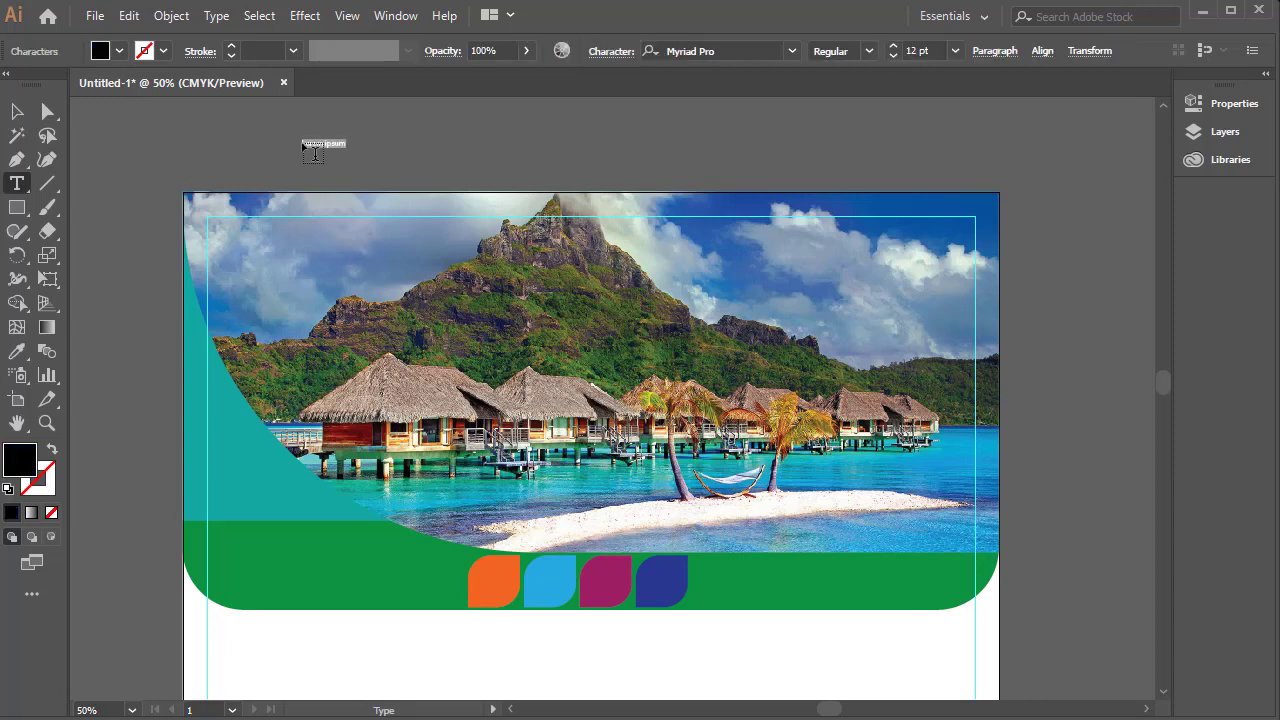
{"action": "key", "text": "Escape"}
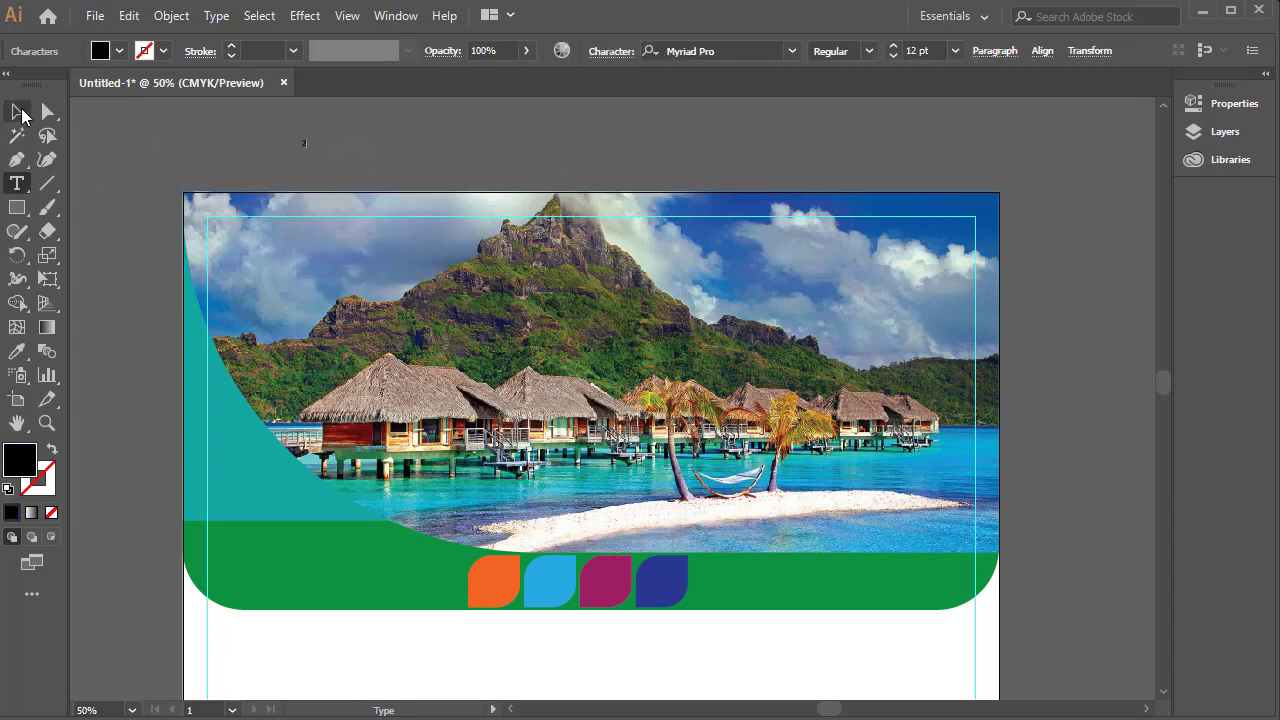
{"action": "left_click_drag", "start_coordinate": [313, 152], "coordinate": [386, 204]}
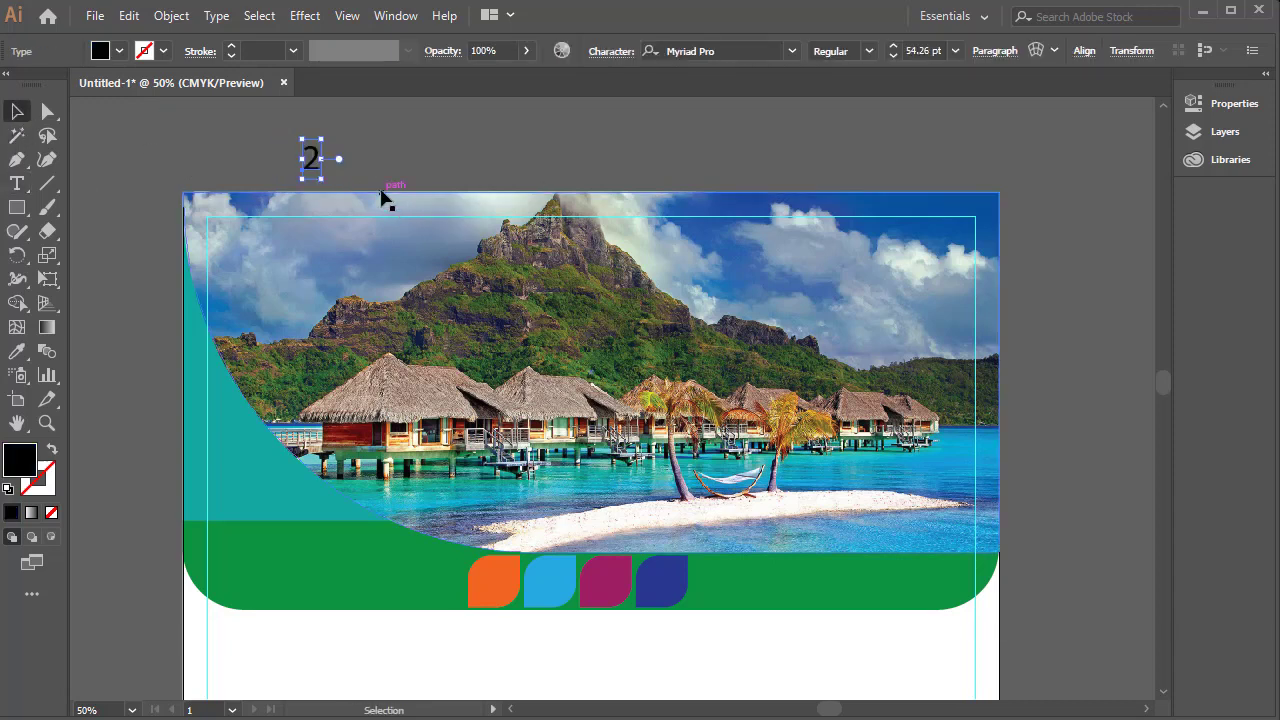
{"action": "left_click", "coordinate": [791, 51]}
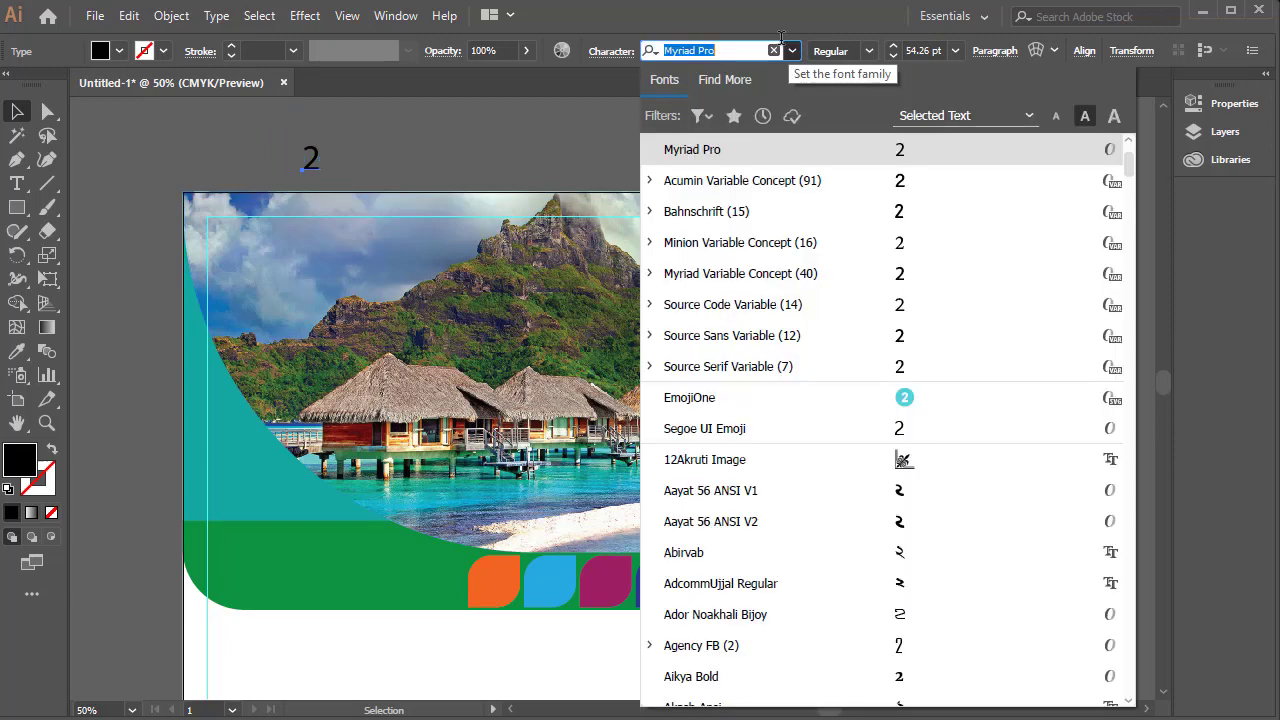
{"action": "scroll", "coordinate": [866, 494], "scroll_direction": "down", "scroll_amount": 3}
{"action": "scroll", "coordinate": [866, 494], "scroll_direction": "down", "scroll_amount": 5}
{"action": "scroll", "coordinate": [849, 494], "scroll_direction": "down", "scroll_amount": 5}
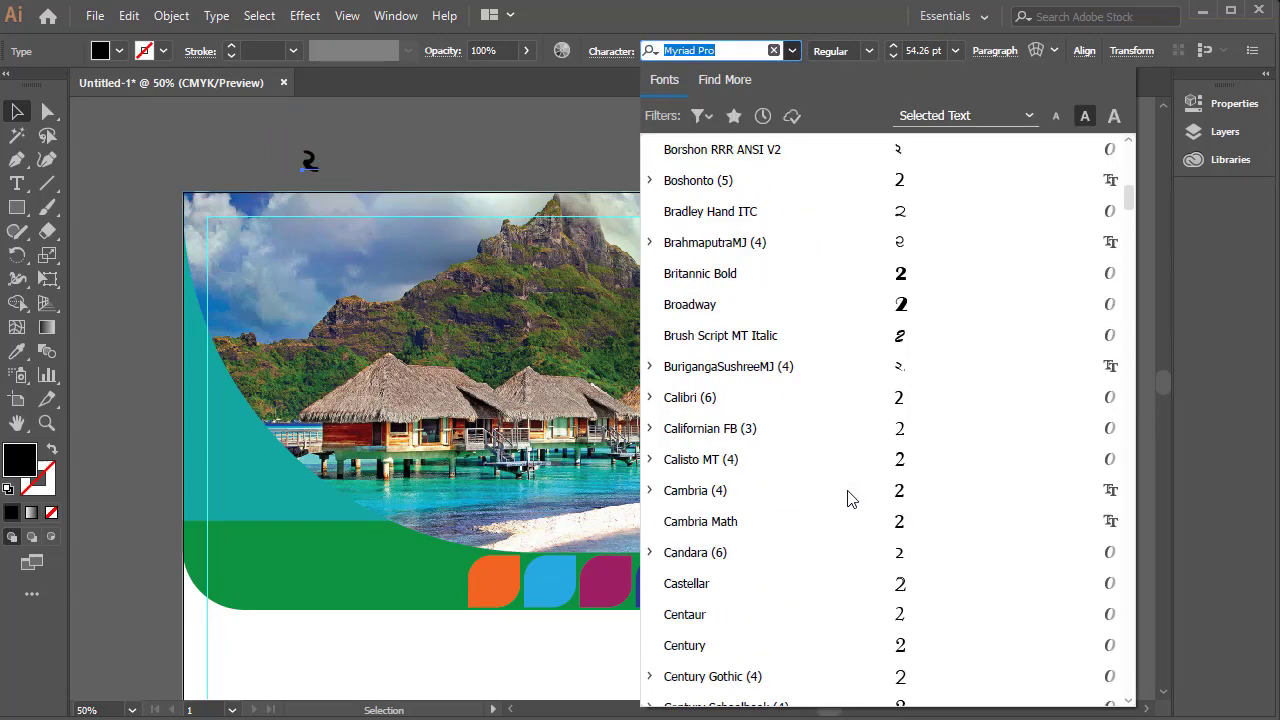
{"action": "scroll", "coordinate": [849, 494], "scroll_direction": "down", "scroll_amount": 5}
{"action": "scroll", "coordinate": [849, 490], "scroll_direction": "down", "scroll_amount": 5}
{"action": "scroll", "coordinate": [849, 485], "scroll_direction": "down", "scroll_amount": 3}
{"action": "scroll", "coordinate": [843, 503], "scroll_direction": "down", "scroll_amount": 2}
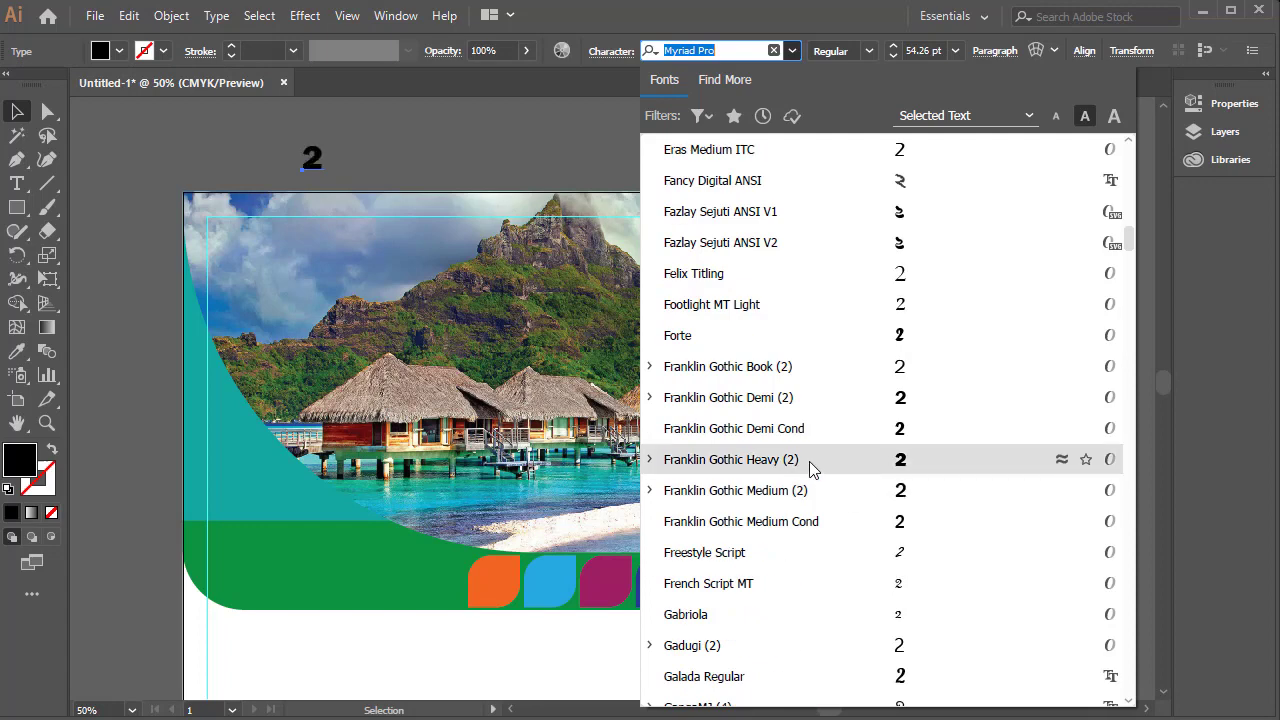
{"action": "left_click", "coordinate": [809, 461]}
- Place the 2 on the orange badge, fill it white, and stretch it to fill the badge
{"action": "mouse_move", "coordinate": [318, 172]}
{"action": "left_mouse_down"}
{"action": "mouse_move", "coordinate": [469, 580]}
{"action": "mouse_move", "coordinate": [492, 582]}
{"action": "left_mouse_up"}
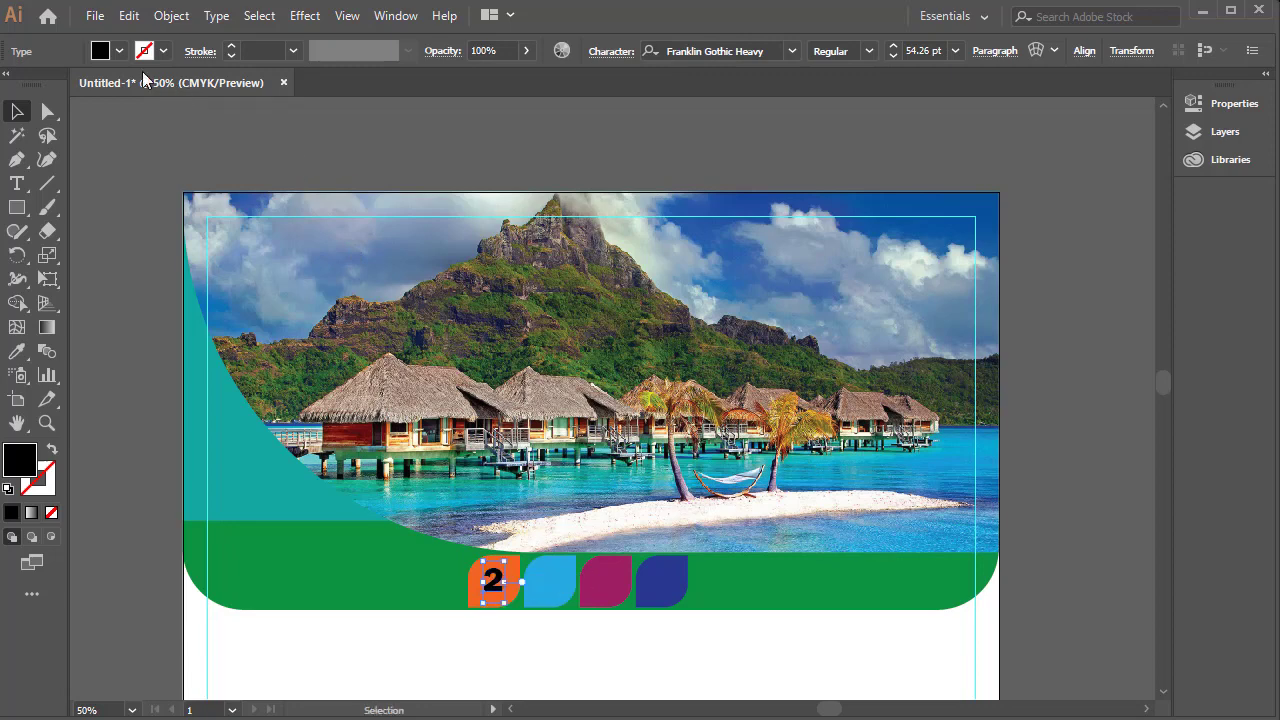
{"action": "left_click", "coordinate": [118, 52]}
{"action": "left_click", "coordinate": [43, 85]}
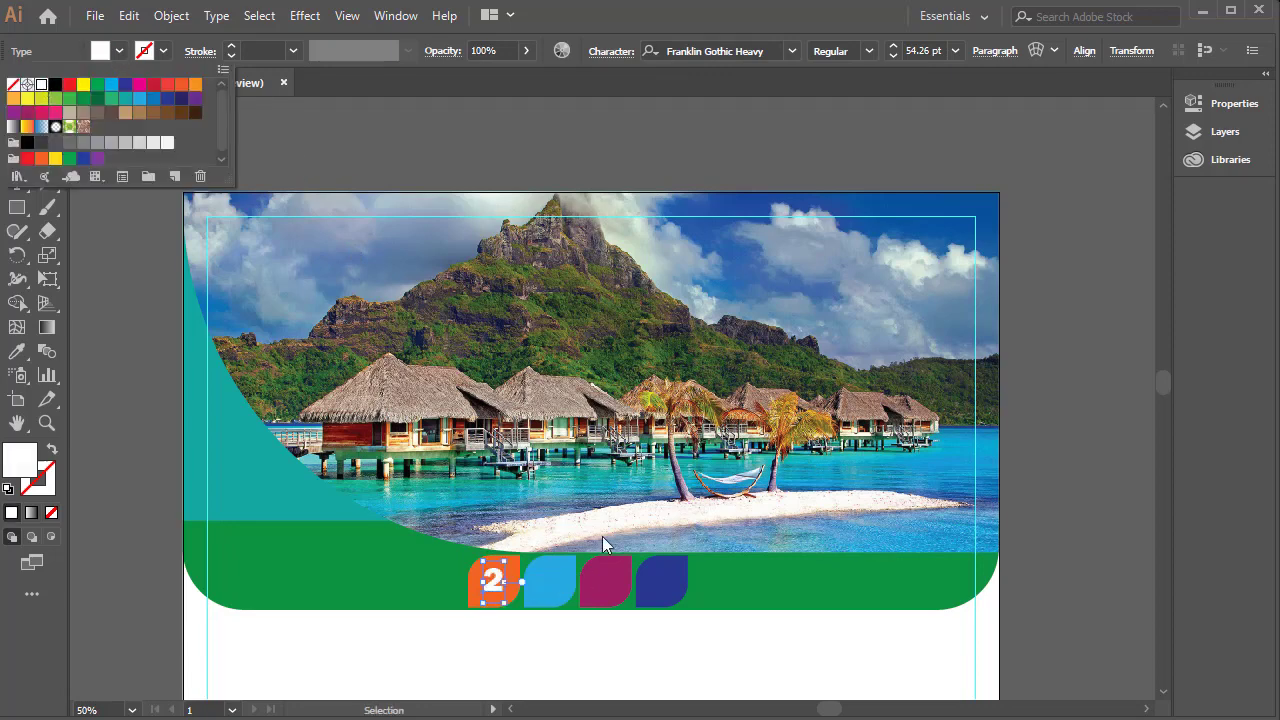
{"action": "key", "text": "ctrl+space"}
{"action": "left_click_drag", "start_coordinate": [442, 535], "coordinate": [820, 643]}
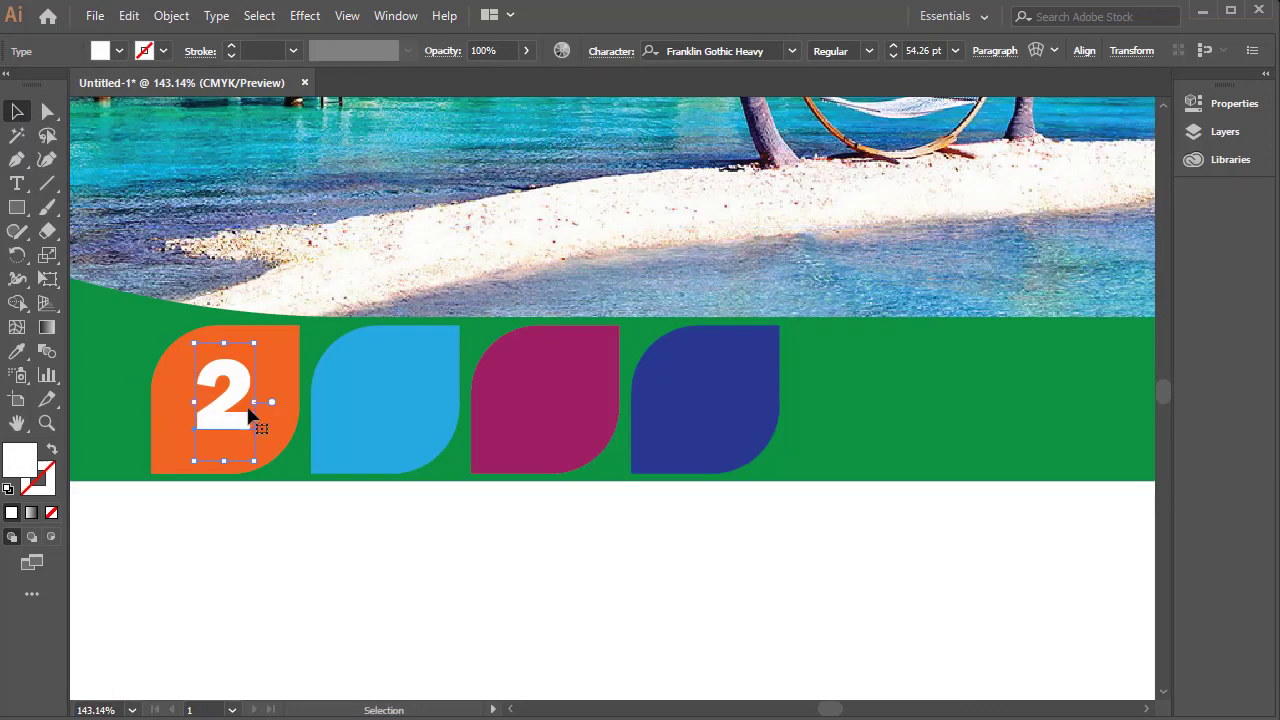
{"action": "left_click_drag", "start_coordinate": [252, 403], "coordinate": [395, 398]}
- Change the second badge's copied digit to 0 and copy a 2 onto the last badge
{"action": "double_click", "coordinate": [395, 398]}
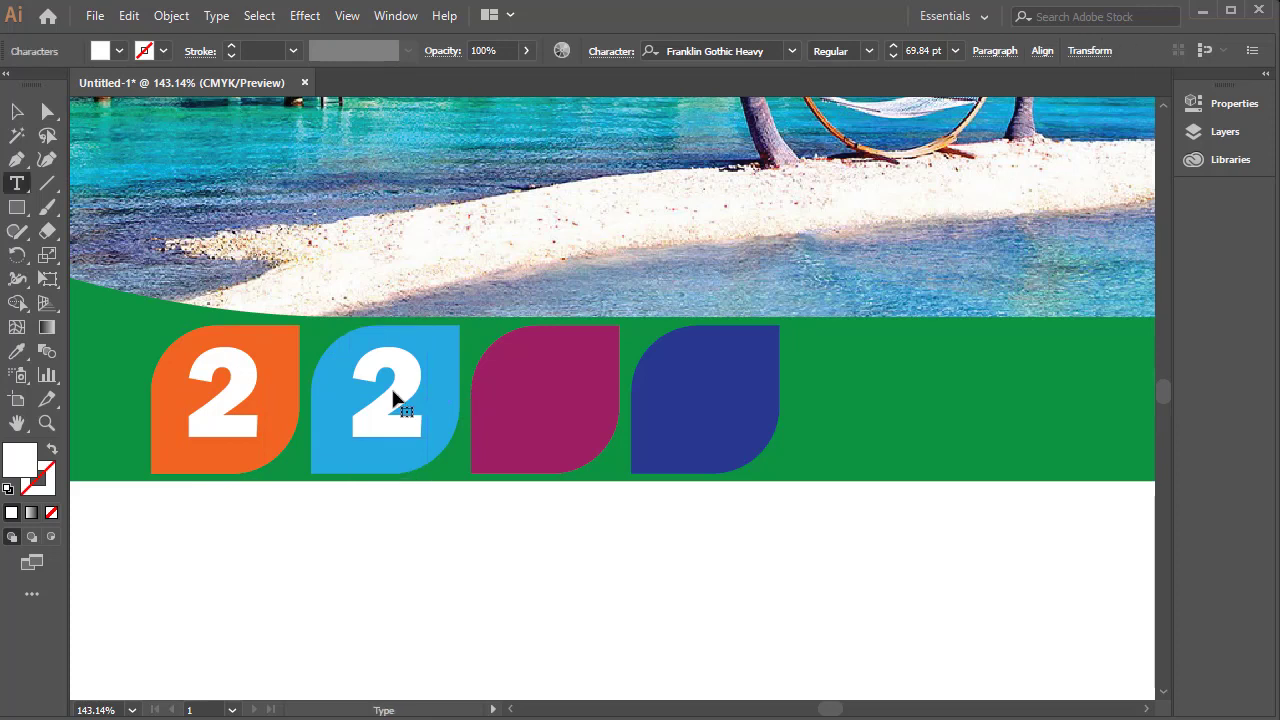
{"action": "key", "text": "ctrl+a"}
{"action": "type", "text": "0"}
{"action": "key", "text": "Escape"}
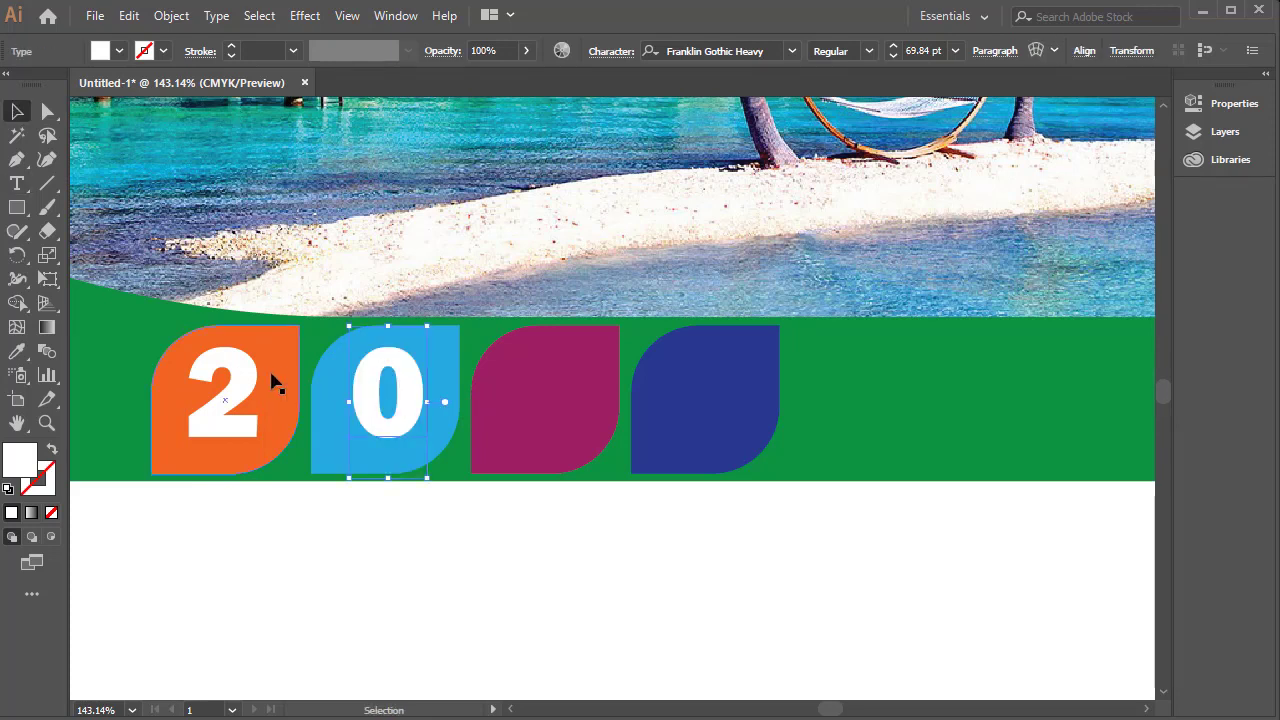
{"action": "left_click_drag", "start_coordinate": [425, 395], "coordinate": [725, 386]}
{"action": "left_click", "coordinate": [660, 345], "text": "ctrl+alt"}
{"action": "left_click", "coordinate": [660, 345], "text": "ctrl+alt"}
- Shrink the white page background rectangle into a strip along the page bottom
{"action": "scroll", "coordinate": [671, 349], "scroll_direction": "right", "scroll_amount": 1}
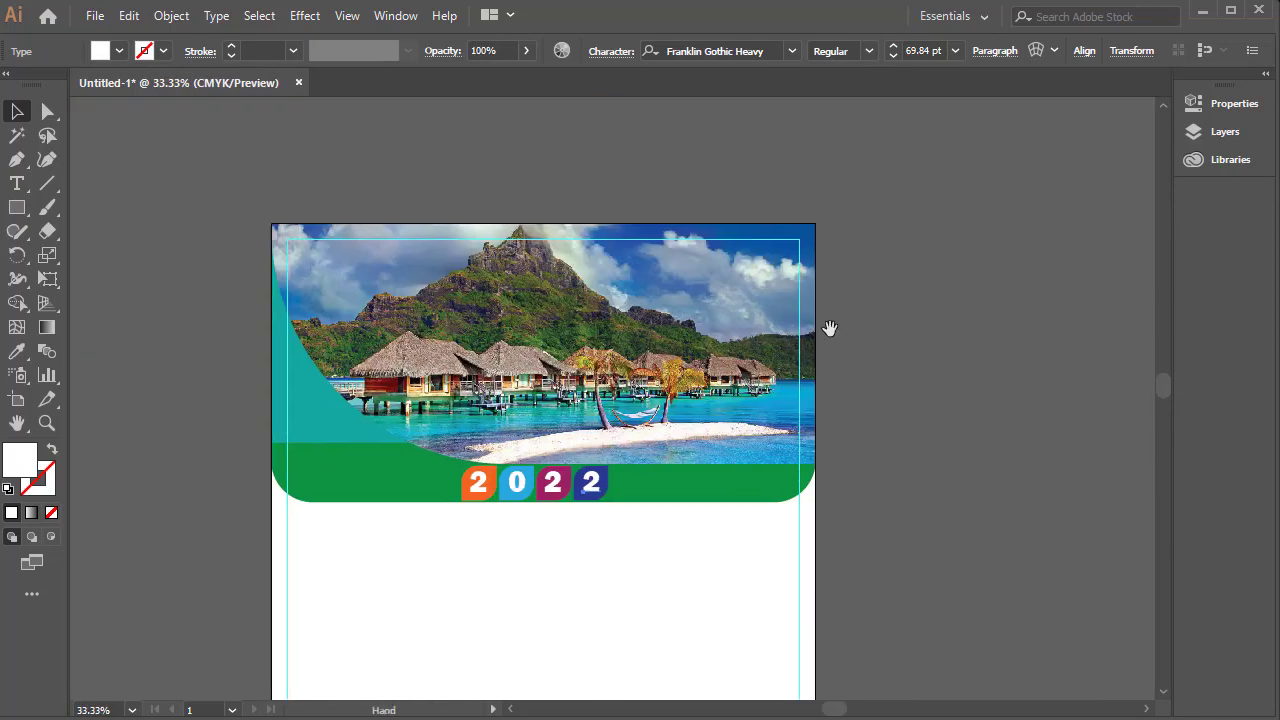
{"action": "scroll", "coordinate": [689, 404], "scroll_direction": "down", "scroll_amount": 2}
{"action": "left_click", "coordinate": [689, 404], "text": "ctrl+alt"}
{"action": "scroll", "coordinate": [709, 457], "scroll_direction": "down", "scroll_amount": 1}
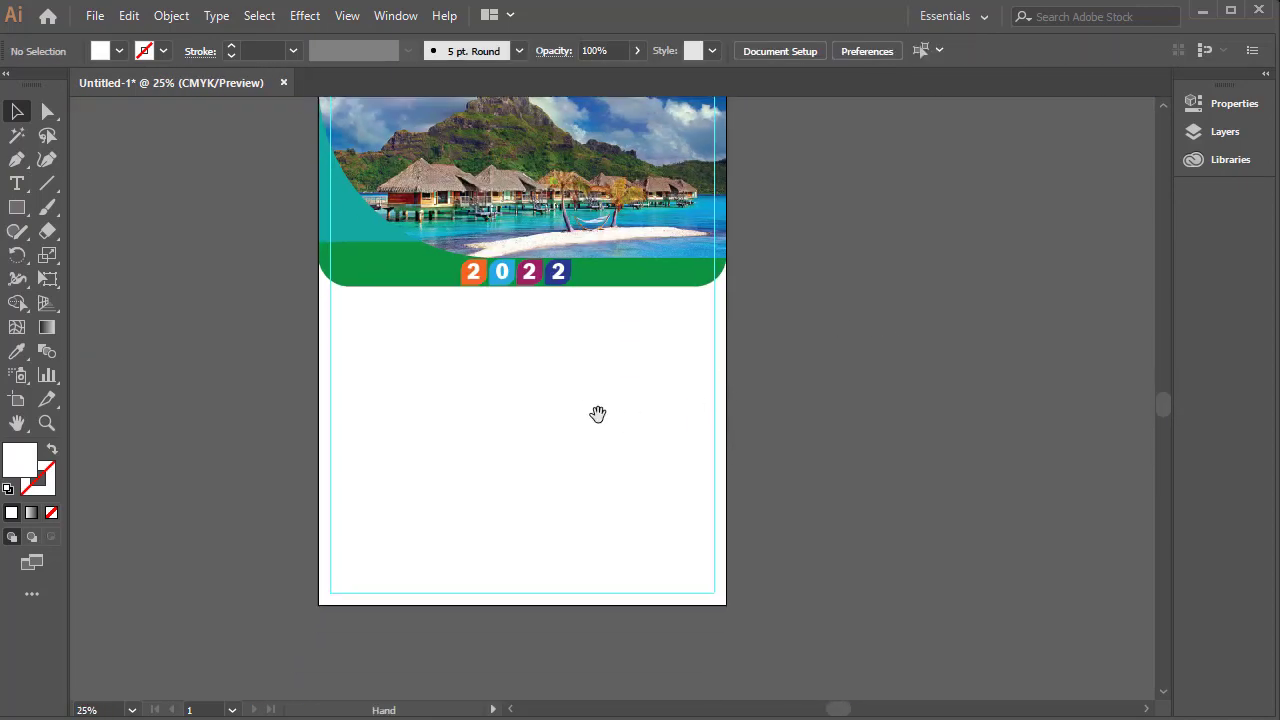
{"action": "left_click_drag", "start_coordinate": [597, 414], "coordinate": [563, 440]}
{"action": "left_click", "coordinate": [622, 450]}
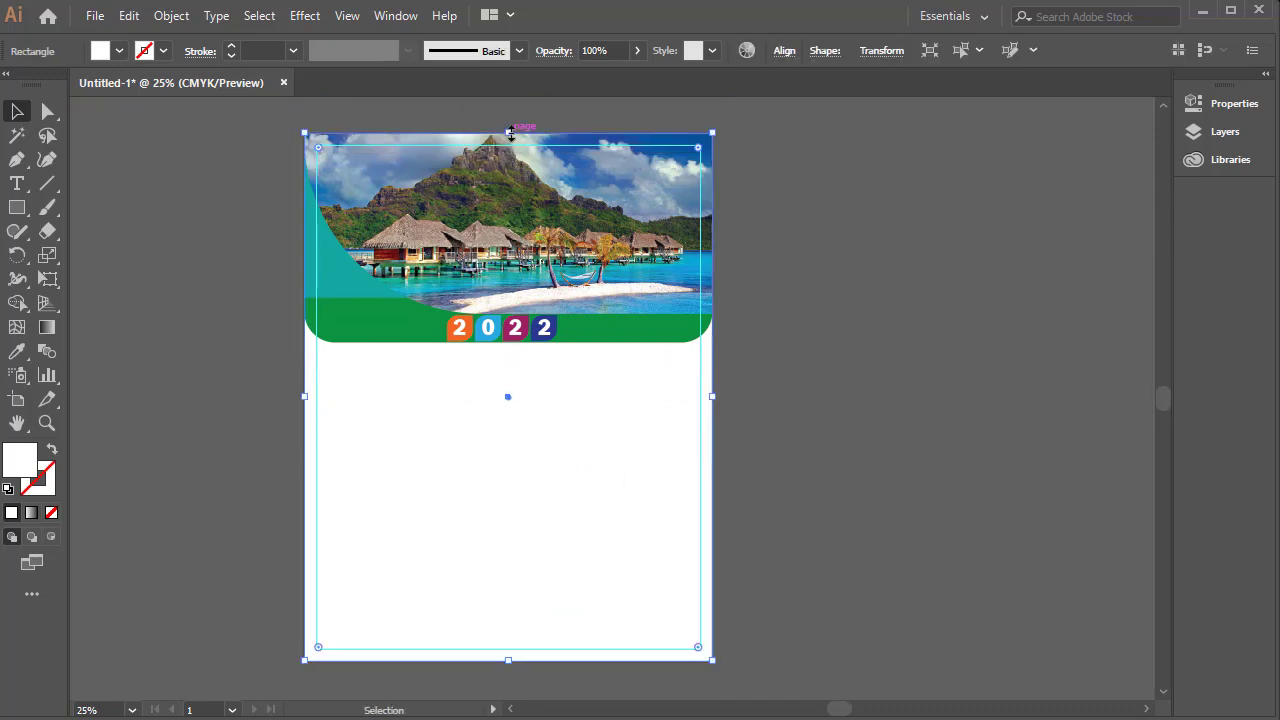
{"action": "mouse_move", "coordinate": [510, 131]}
{"action": "left_mouse_down"}
{"action": "mouse_move", "coordinate": [485, 610]}
{"action": "mouse_move", "coordinate": [486, 597]}
{"action": "left_mouse_up"}
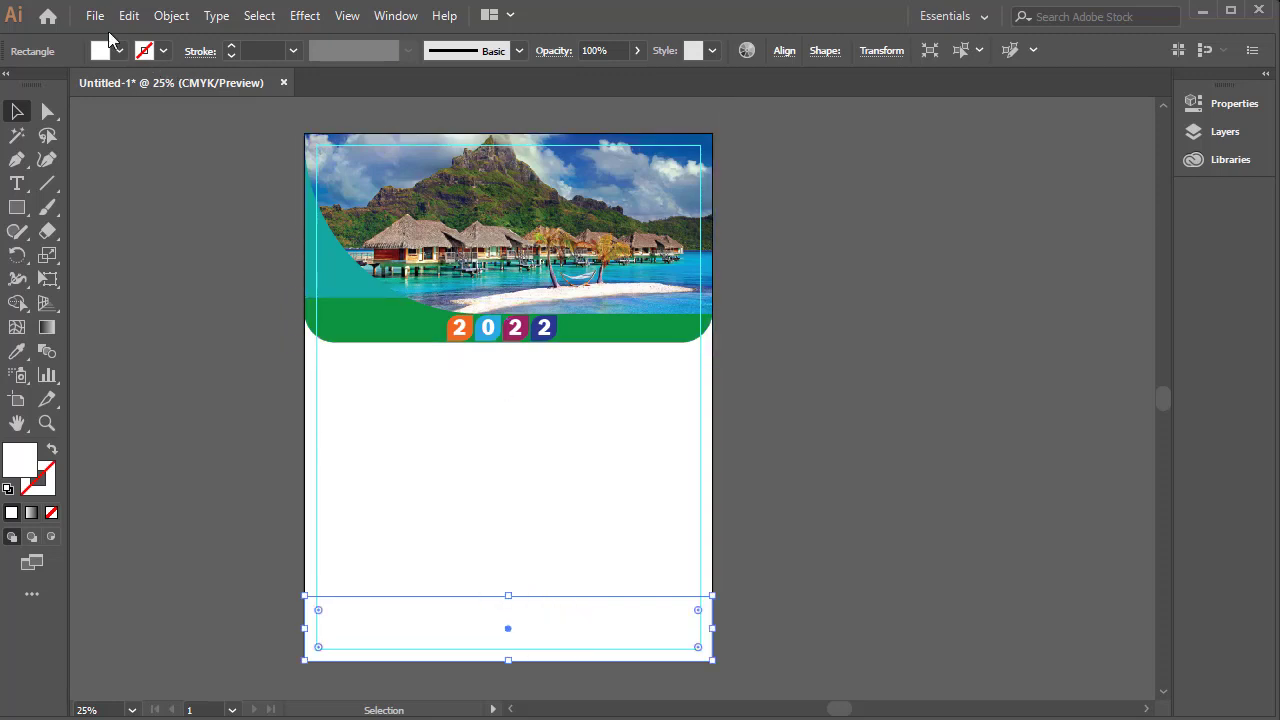
- Fill the bottom strip dark green and lower its top edge slightly
{"action": "left_click", "coordinate": [119, 51]}
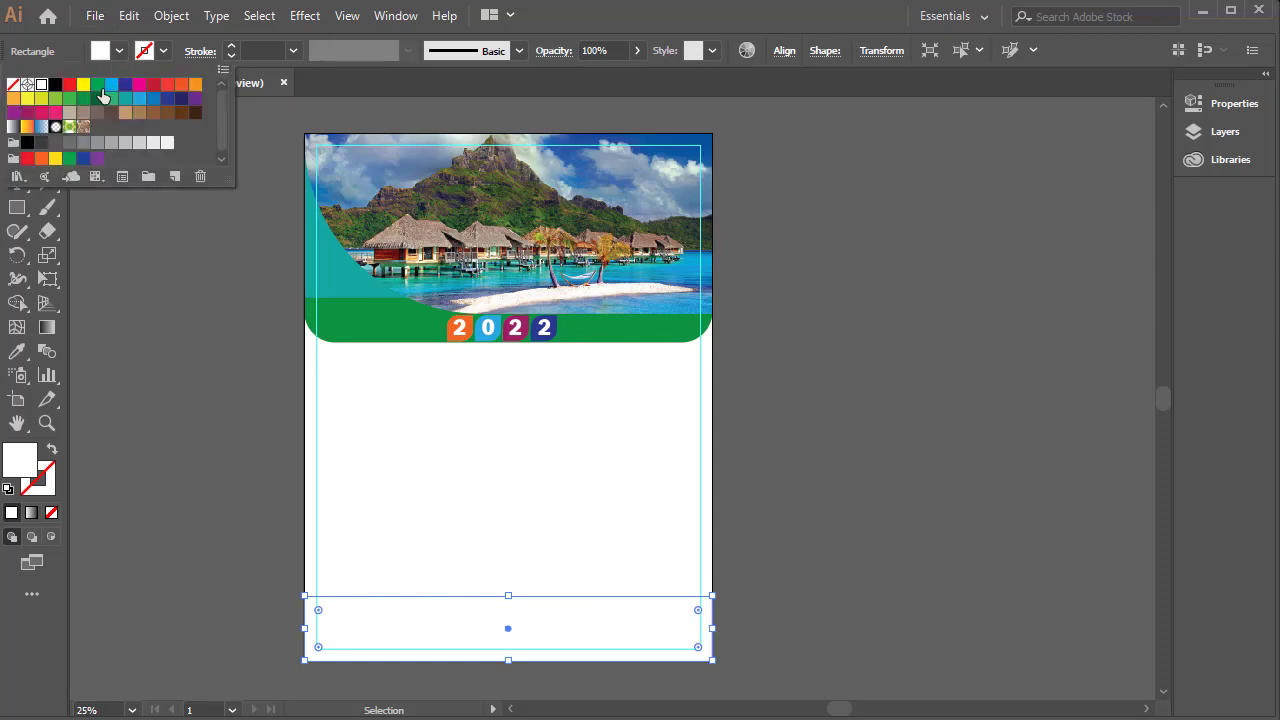
{"action": "left_click", "coordinate": [141, 101]}
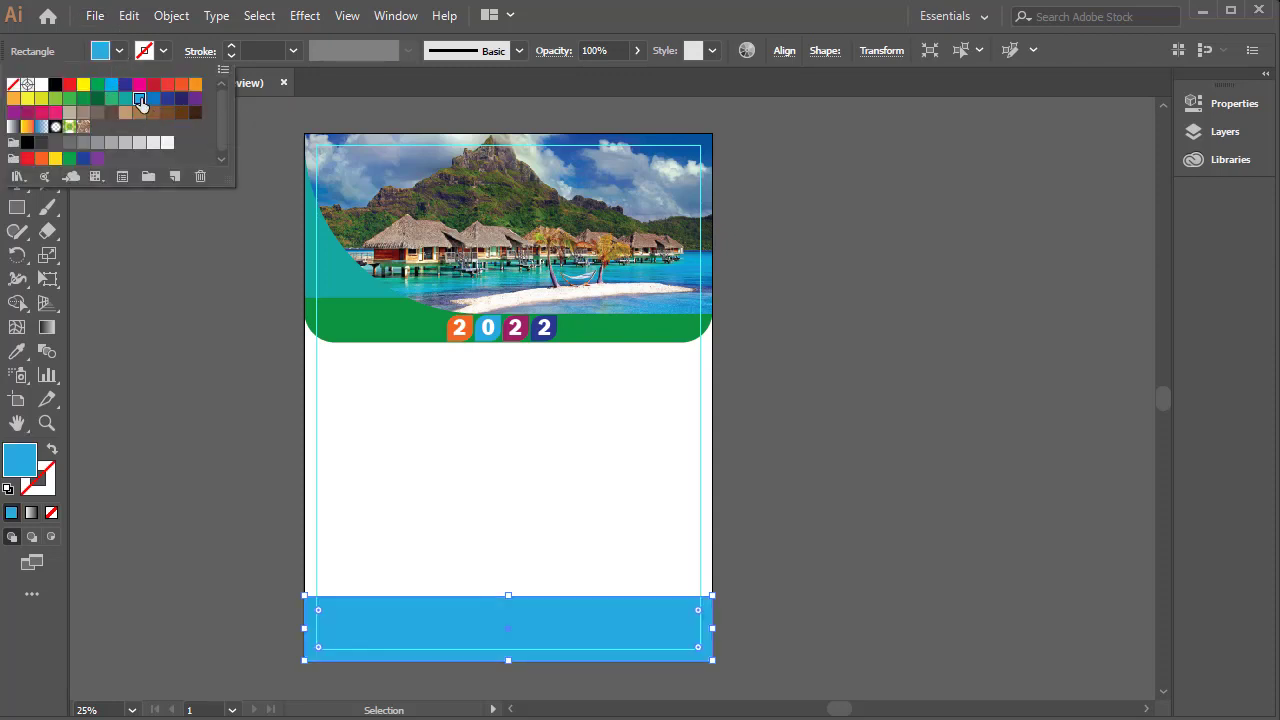
{"action": "left_click", "coordinate": [154, 100]}
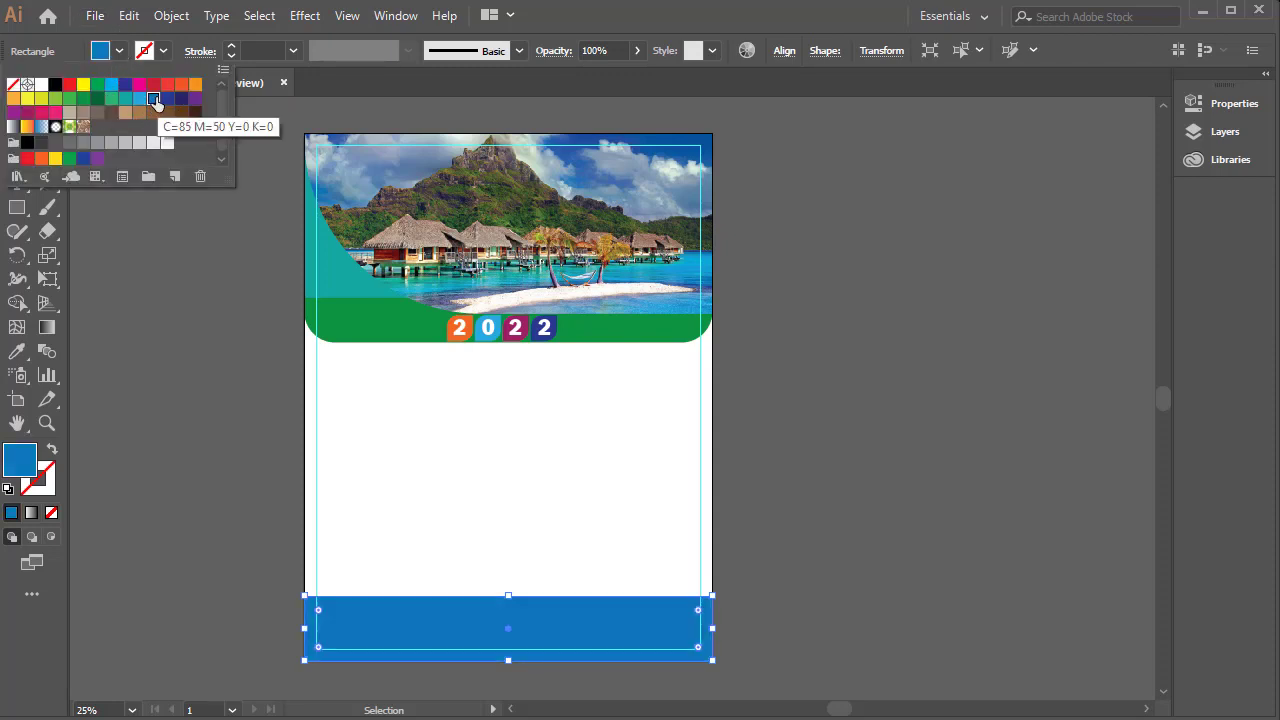
{"action": "left_click", "coordinate": [98, 99]}
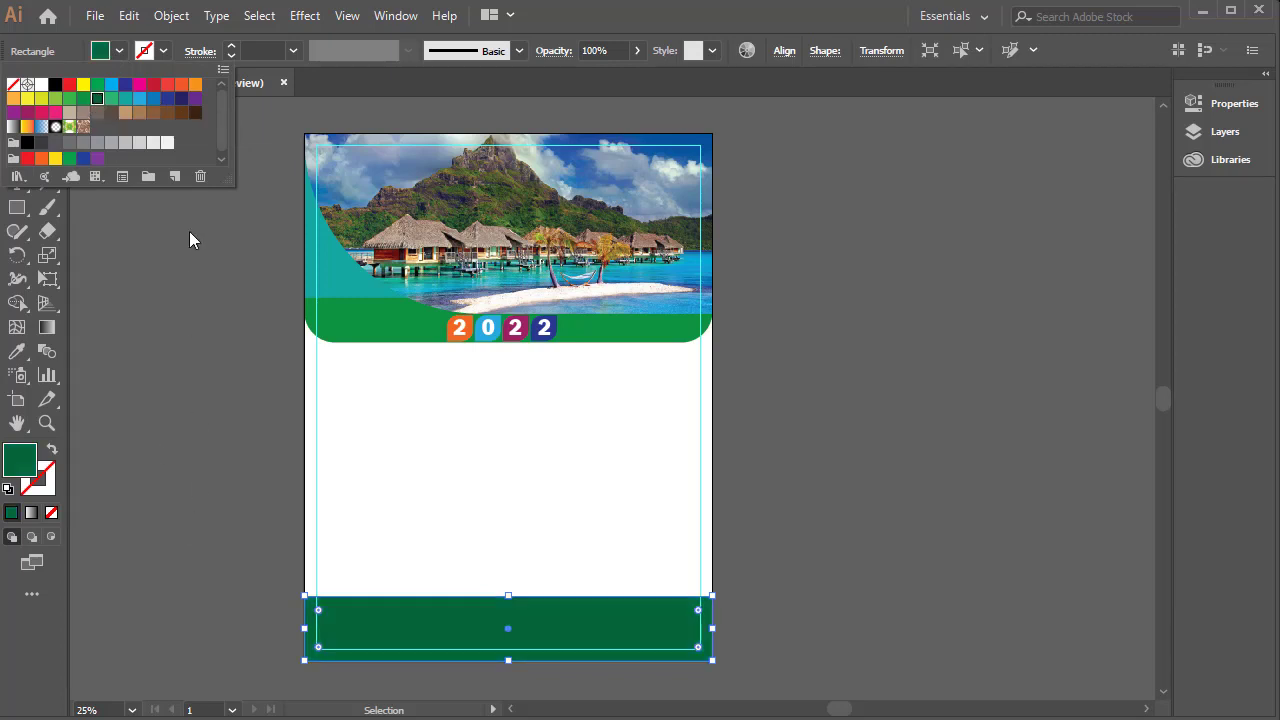
{"action": "left_click", "coordinate": [510, 605]}
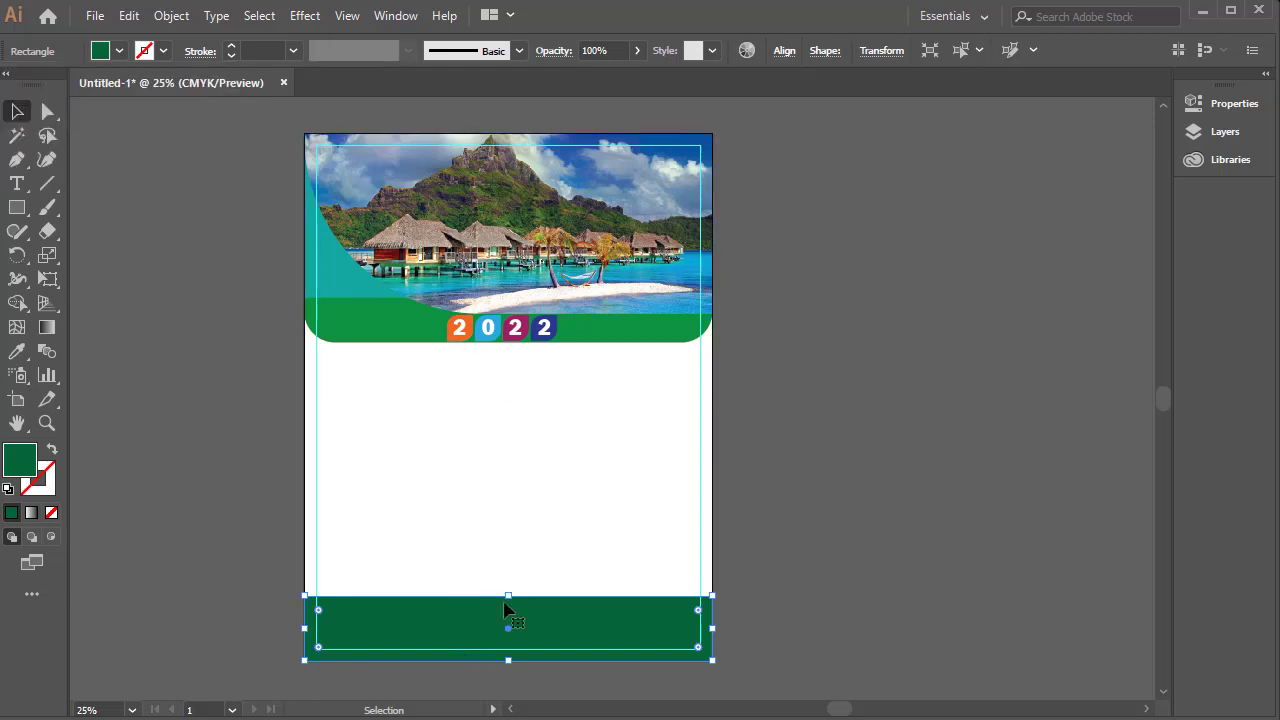
{"action": "left_click_drag", "start_coordinate": [510, 596], "coordinate": [886, 531]}
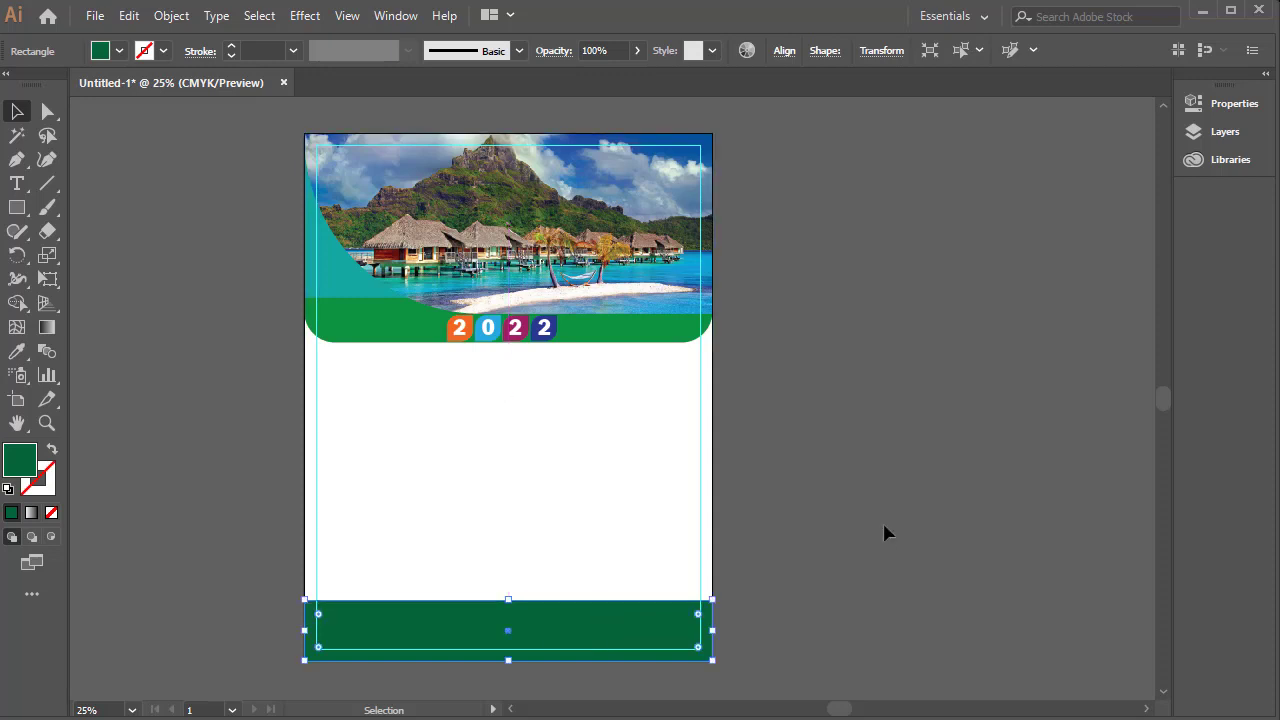
{"action": "left_click", "coordinate": [886, 531]}
- Lower the green strip's top edge a bit more and review the whole page layout
{"action": "left_click", "coordinate": [566, 537], "text": "ctrl"}
{"action": "scroll", "coordinate": [600, 450], "scroll_direction": "down", "scroll_amount": 2}
{"action": "left_click", "coordinate": [585, 420]}
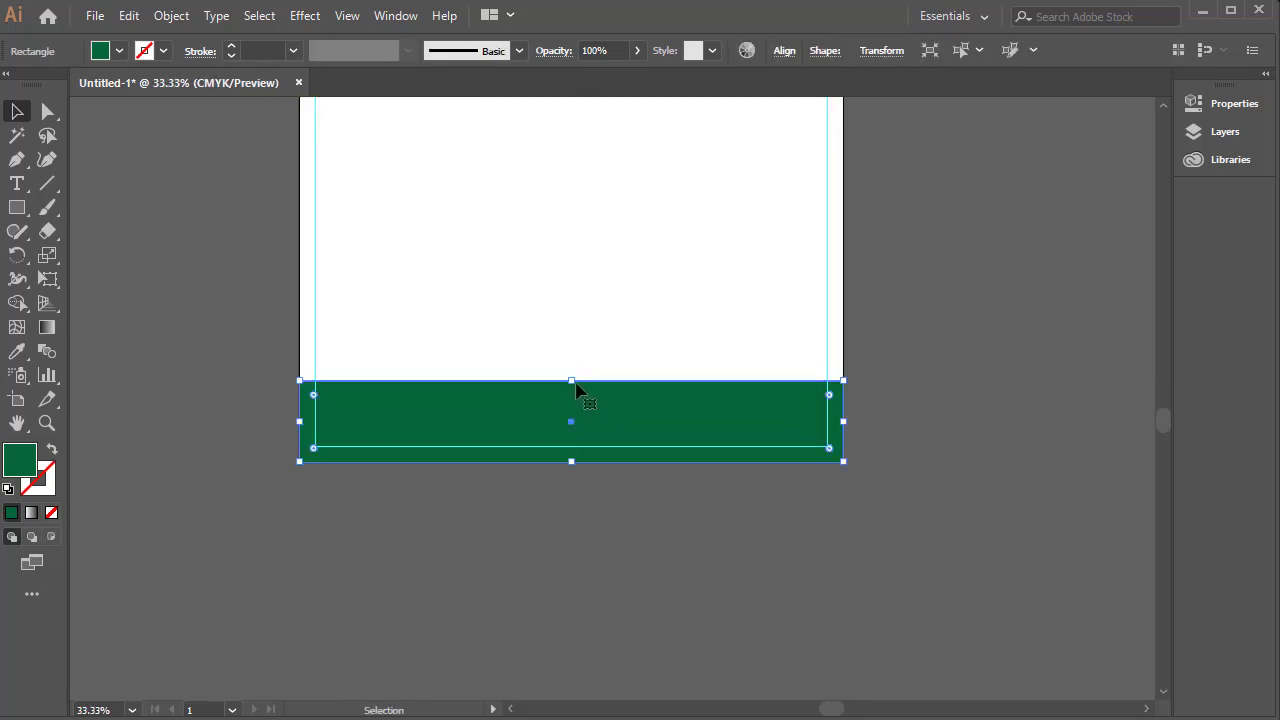
{"action": "mouse_move", "coordinate": [575, 378]}
{"action": "left_mouse_down"}
{"action": "mouse_move", "coordinate": [603, 454]}
{"action": "mouse_move", "coordinate": [601, 442]}
{"action": "left_mouse_up"}
{"action": "left_click", "coordinate": [663, 480]}
{"action": "scroll", "coordinate": [617, 411], "scroll_direction": "up", "scroll_amount": 3}
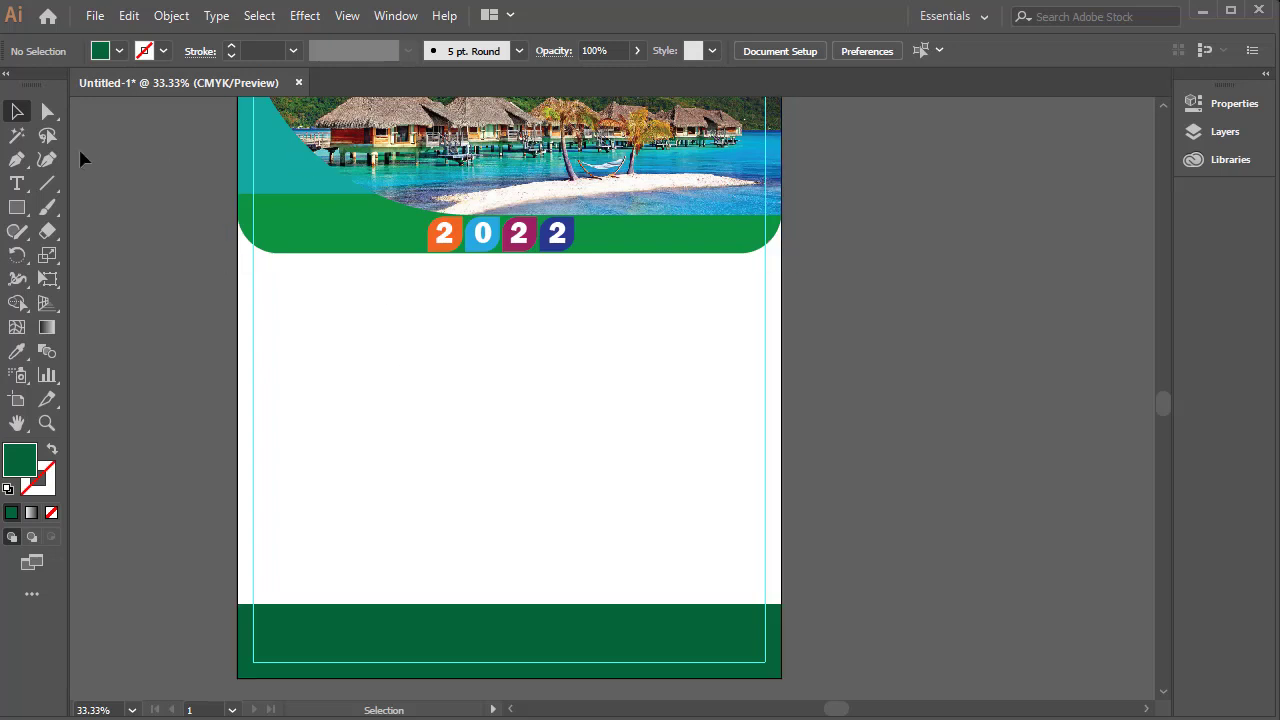
{"action": "left_click", "coordinate": [620, 384], "text": "ctrl+alt"}
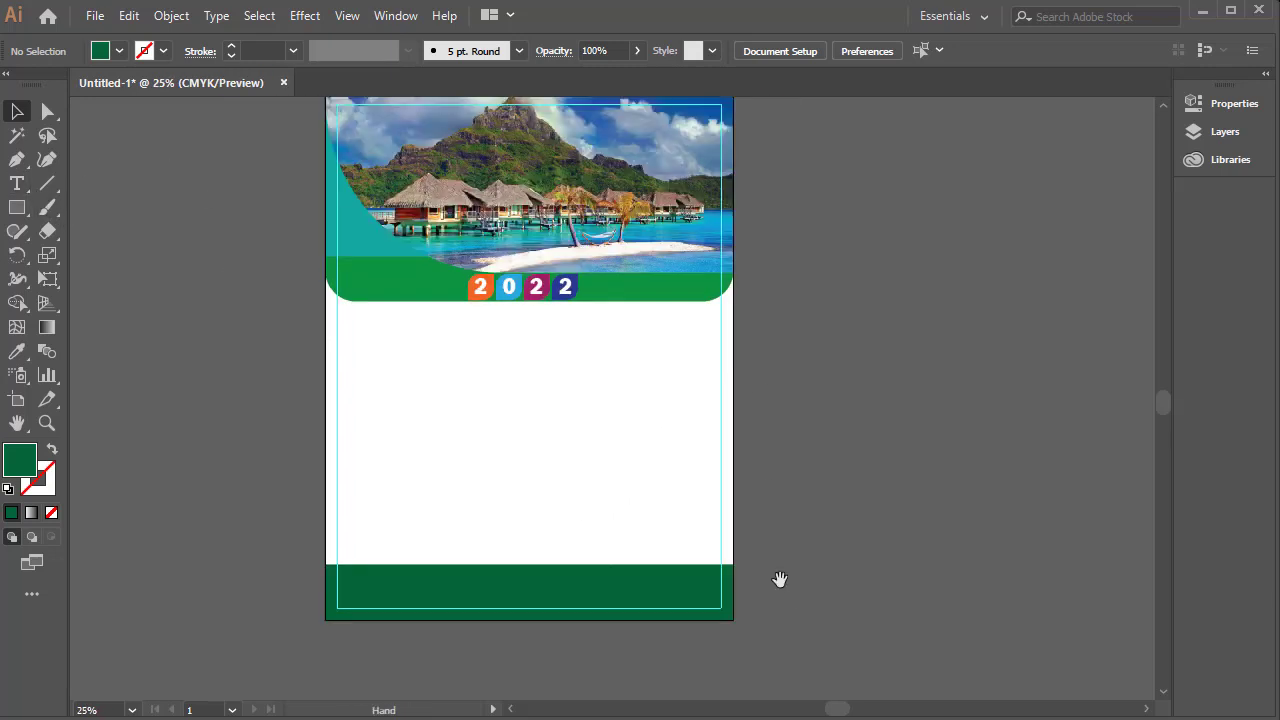
{"action": "scroll", "coordinate": [221, 167], "scroll_direction": "up", "scroll_amount": 3}
{"action": "key", "text": "ctrl+a"}
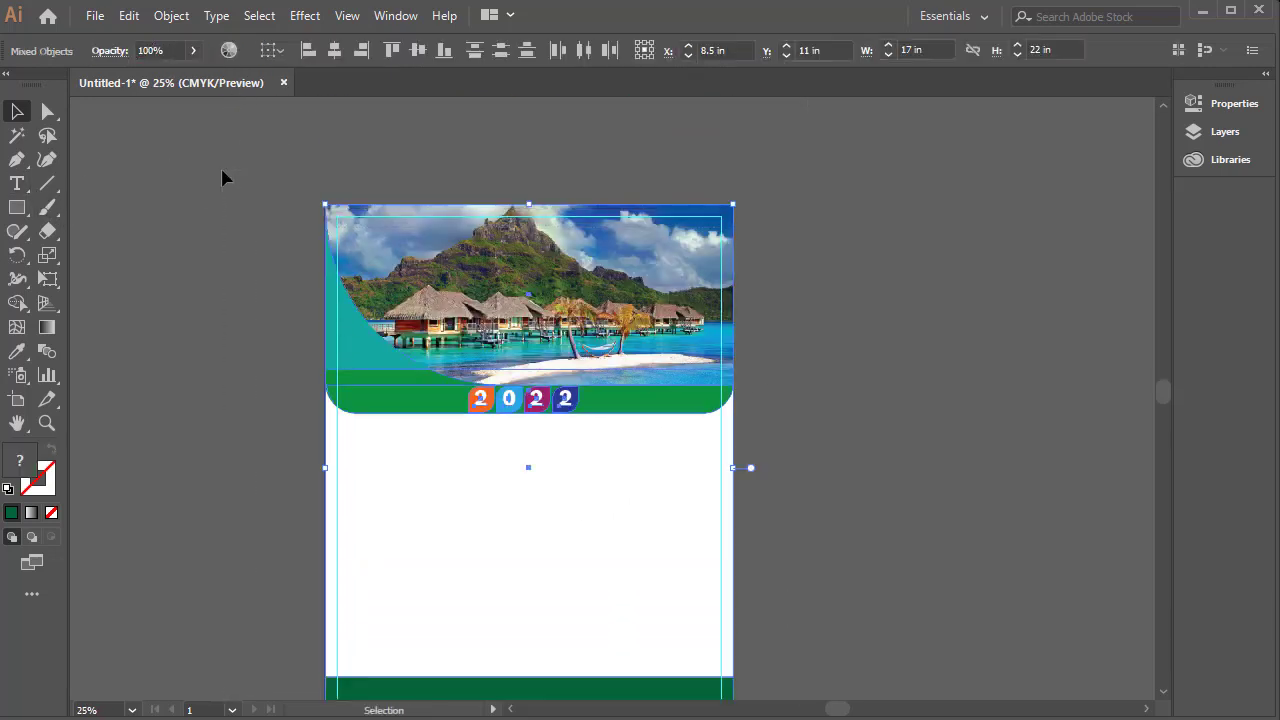
{"action": "left_click", "coordinate": [222, 178]}
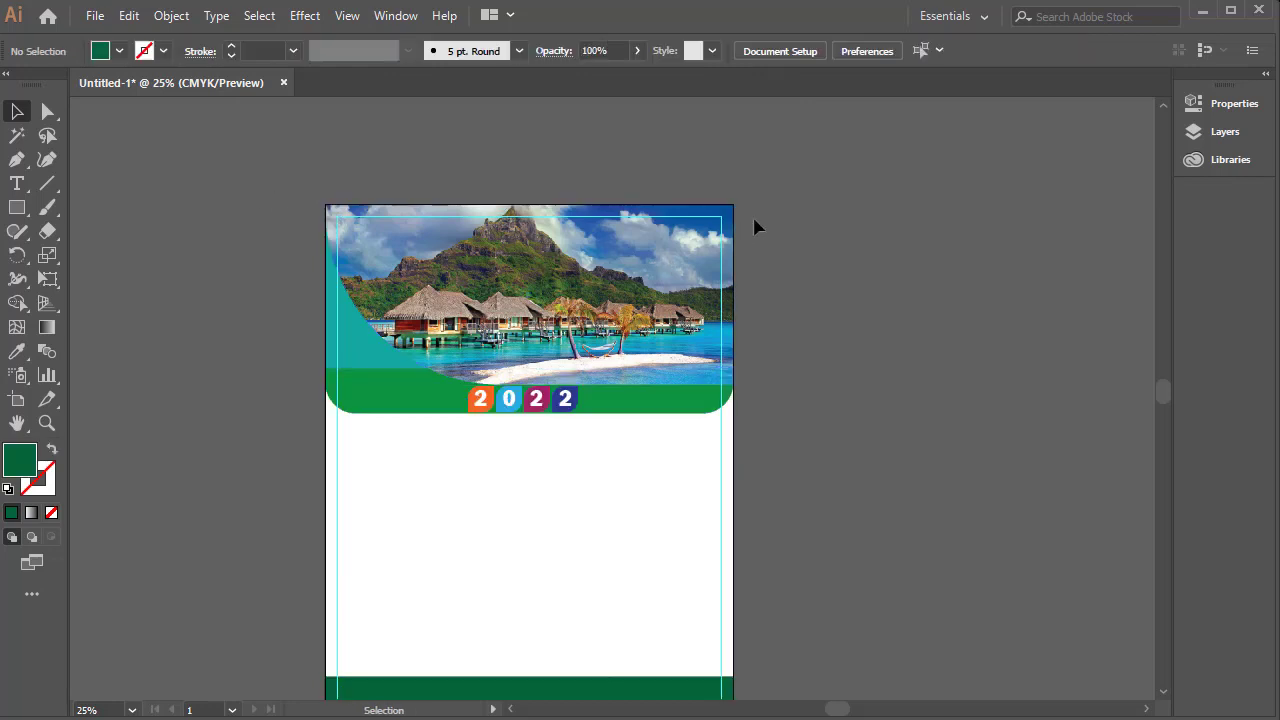
{"action": "mouse_move", "coordinate": [586, 437]}
{"action": "left_mouse_down"}
{"action": "mouse_move", "coordinate": [583, 366]}
{"action": "mouse_move", "coordinate": [600, 369]}
{"action": "mouse_move", "coordinate": [557, 354]}
{"action": "mouse_move", "coordinate": [526, 403]}
{"action": "mouse_move", "coordinate": [523, 363]}
{"action": "mouse_move", "coordinate": [474, 397]}
{"action": "mouse_move", "coordinate": [593, 396]}
{"action": "mouse_move", "coordinate": [578, 337]}
{"action": "left_mouse_up"}
- Draw a rectangle below the left side of the header
{"action": "left_click", "coordinate": [593, 396]}
{"action": "left_click", "coordinate": [591, 386]}
{"action": "left_click", "coordinate": [366, 393], "text": "alt"}
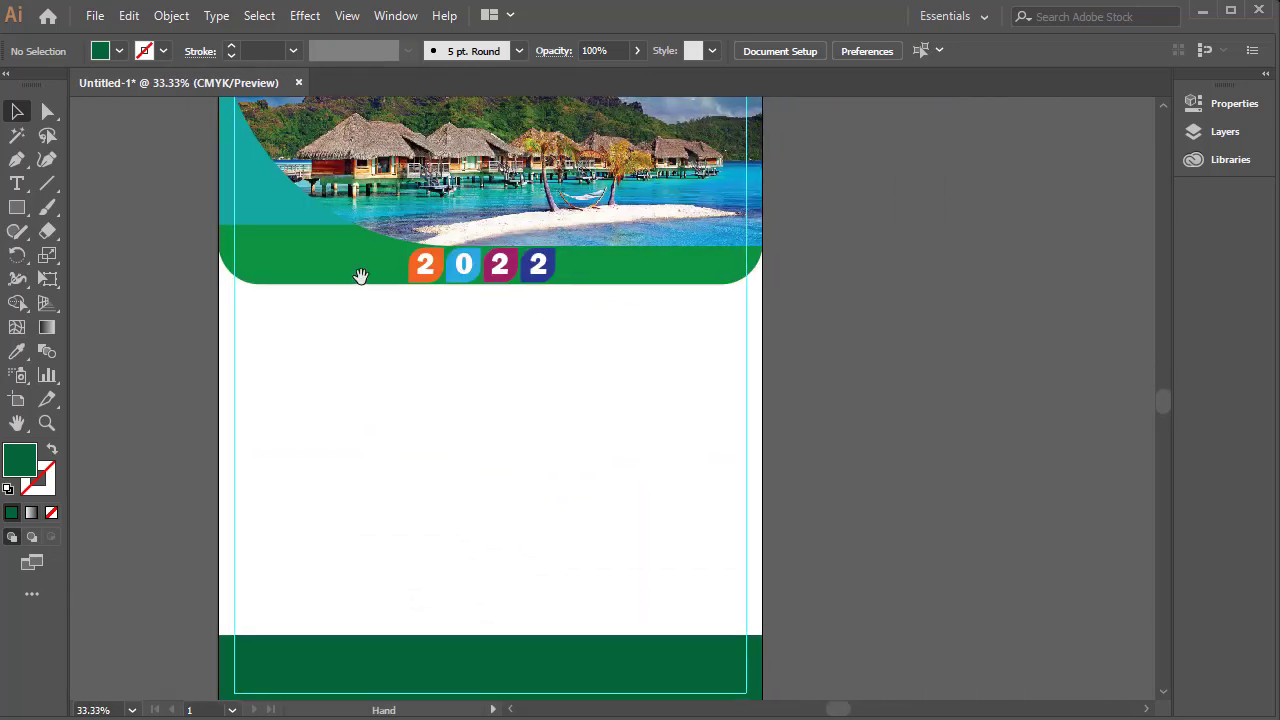
{"action": "left_click", "coordinate": [16, 208]}
{"action": "left_click_drag", "start_coordinate": [239, 294], "coordinate": [375, 335]}
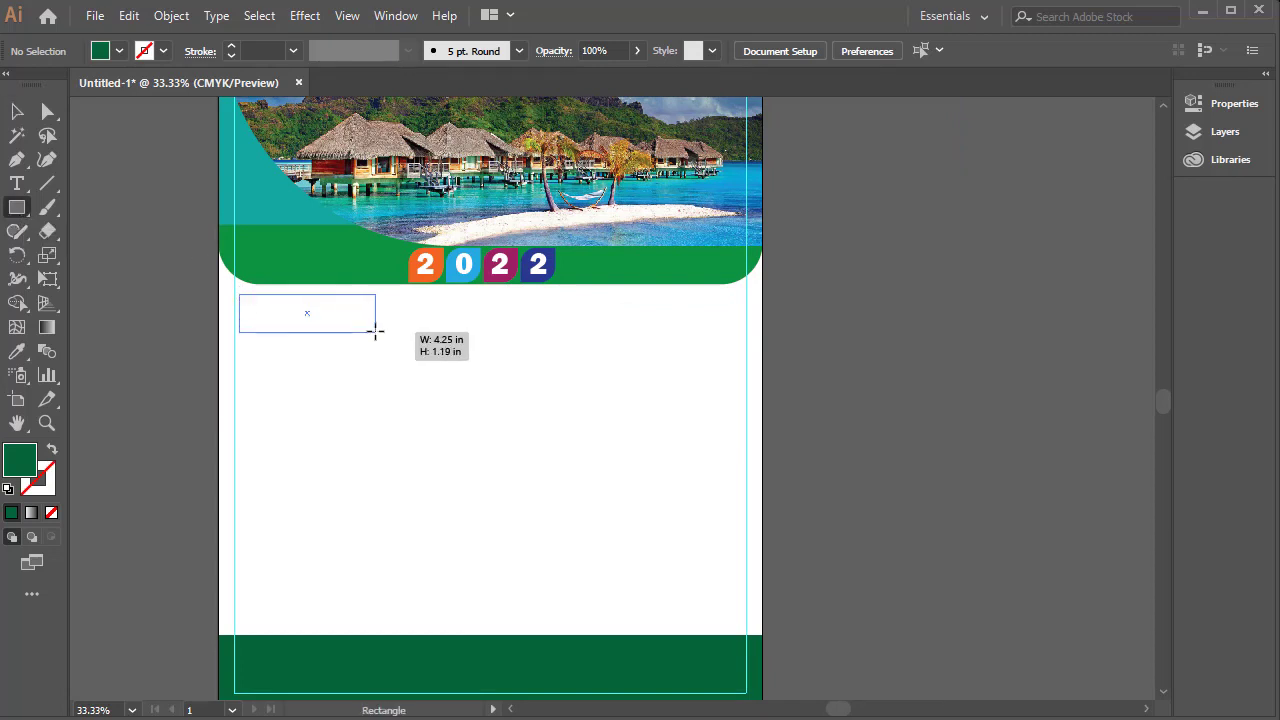
- Resize the new rectangle into a thin strip just above the large green rectangle
{"action": "key", "text": "ctrl+plus"}
{"action": "mouse_move", "coordinate": [375, 335]}
{"action": "left_mouse_down"}
{"action": "mouse_move", "coordinate": [361, 382]}
{"action": "mouse_move", "coordinate": [398, 397]}
{"action": "left_mouse_up"}
{"action": "key", "text": "ctrl+plus"}
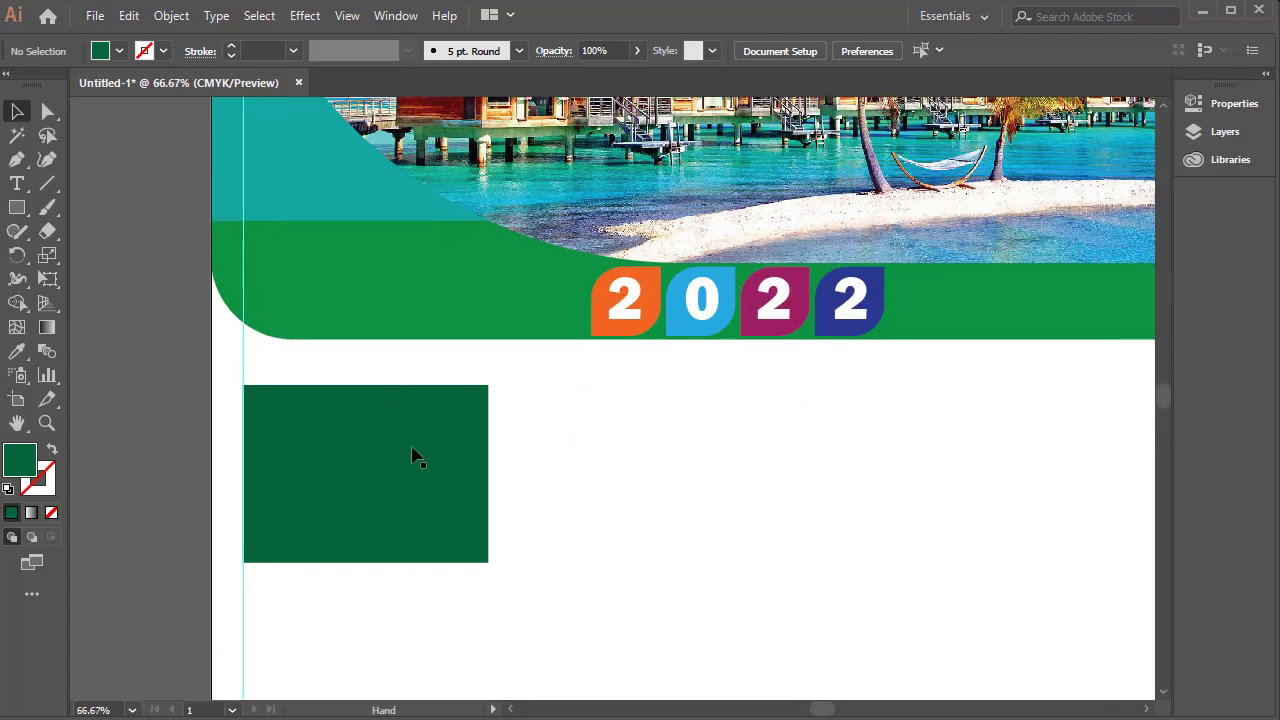
{"action": "left_click", "coordinate": [413, 466]}
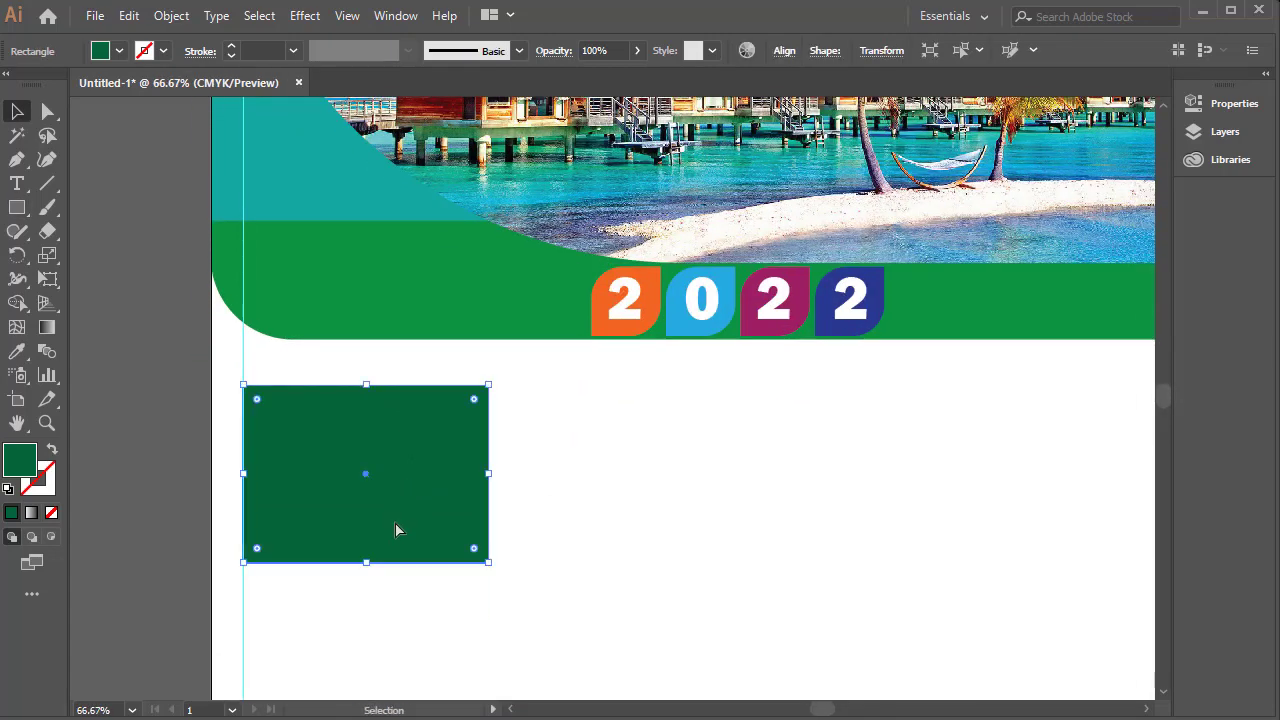
{"action": "left_click_drag", "start_coordinate": [366, 562], "coordinate": [383, 353]}
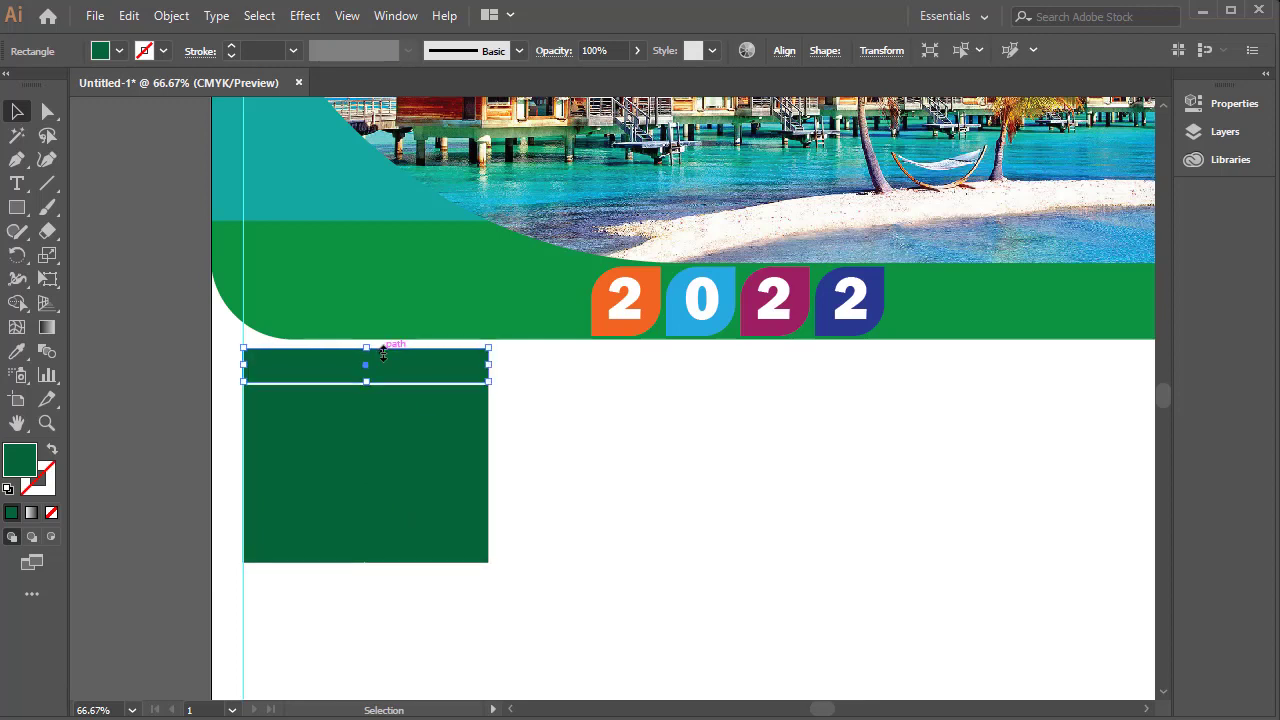
{"action": "left_click", "coordinate": [697, 477]}
- Shrink a copy of the thin strip into a 0.53 in square at its left end
{"action": "left_click", "coordinate": [574, 449], "text": "ctrl"}
{"action": "scroll", "coordinate": [567, 507], "scroll_direction": "up", "scroll_amount": 3}
{"action": "scroll", "coordinate": [529, 528], "scroll_direction": "up", "scroll_amount": 3}
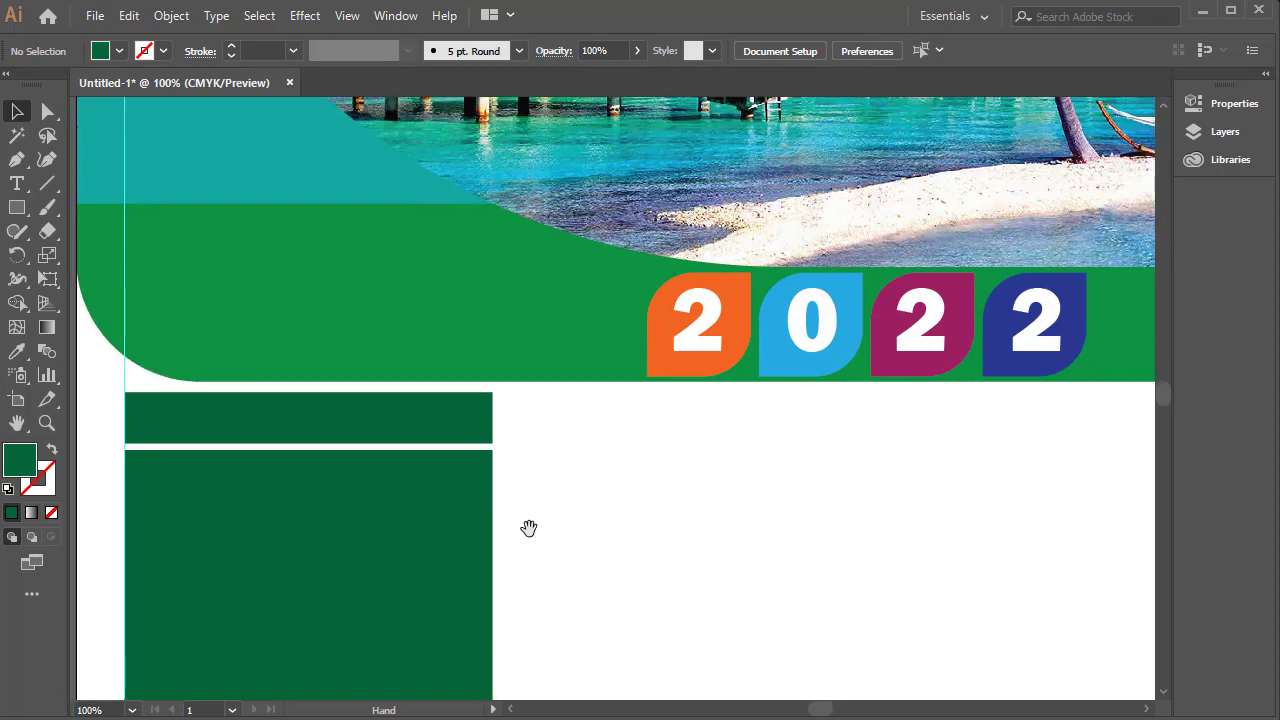
{"action": "left_click", "coordinate": [371, 418]}
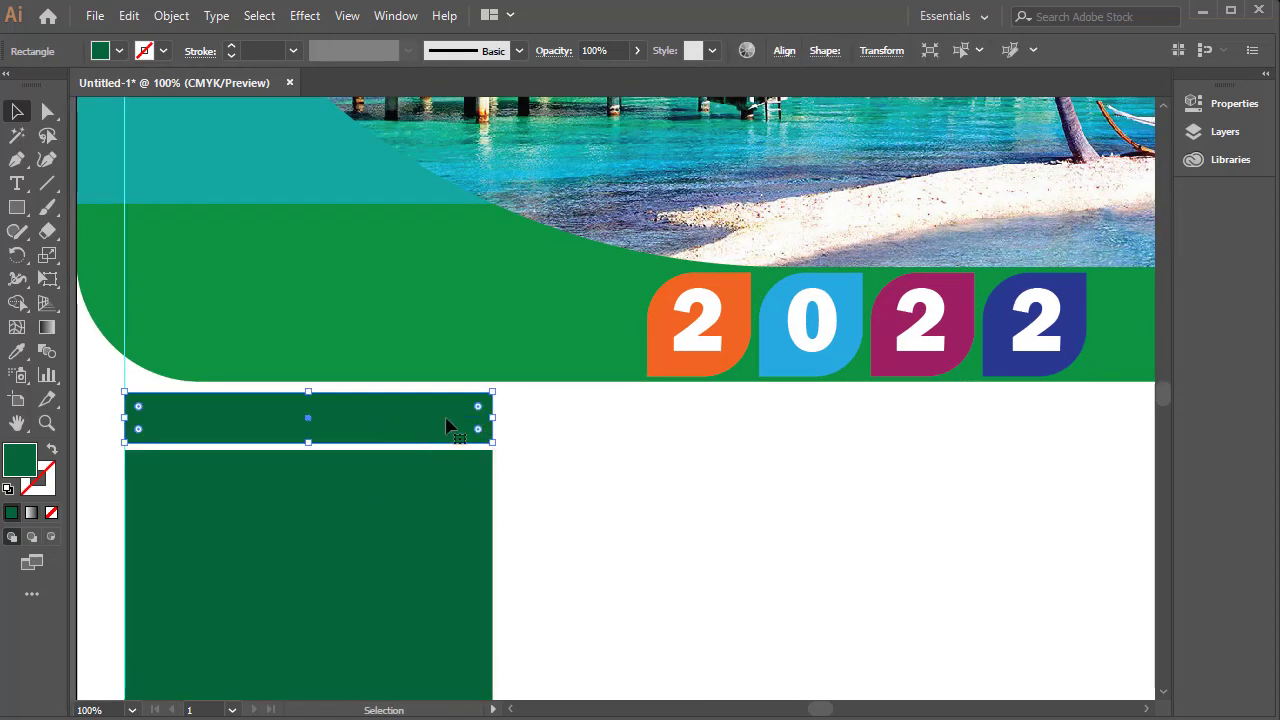
{"action": "key", "text": "a"}
{"action": "key", "text": "v"}
{"action": "mouse_move", "coordinate": [491, 420]}
{"action": "left_mouse_down"}
{"action": "mouse_move", "coordinate": [179, 423]}
{"action": "mouse_move", "coordinate": [191, 423]}
{"action": "left_mouse_up"}
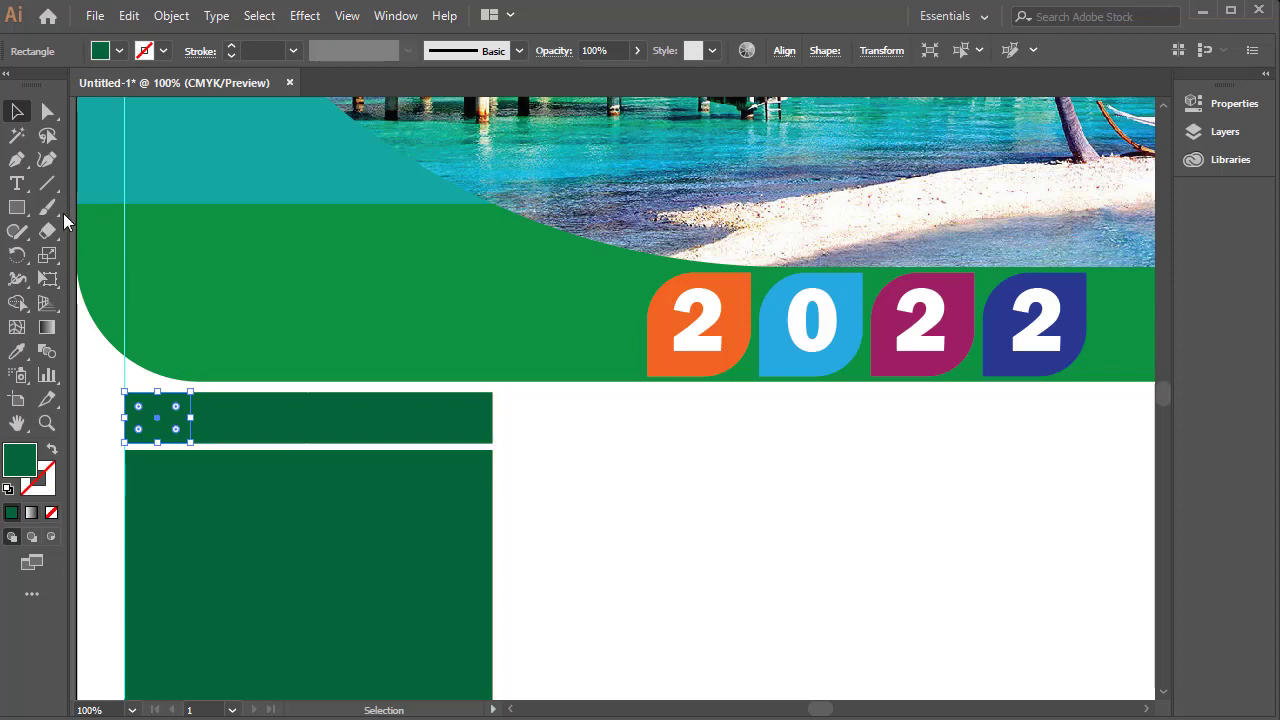
- Add an anchor point mid-way on the square's right edge and pull it right into an arrow tip
{"action": "left_click", "coordinate": [16, 162]}
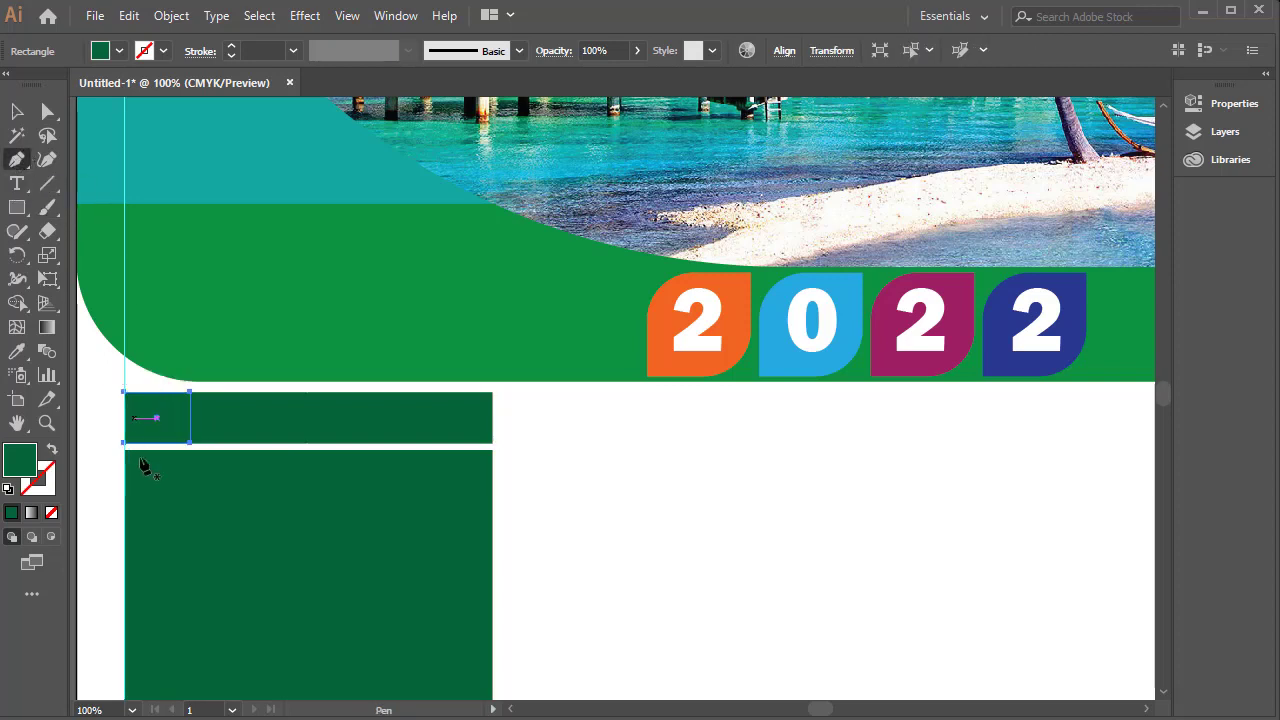
{"action": "left_click", "coordinate": [191, 418]}
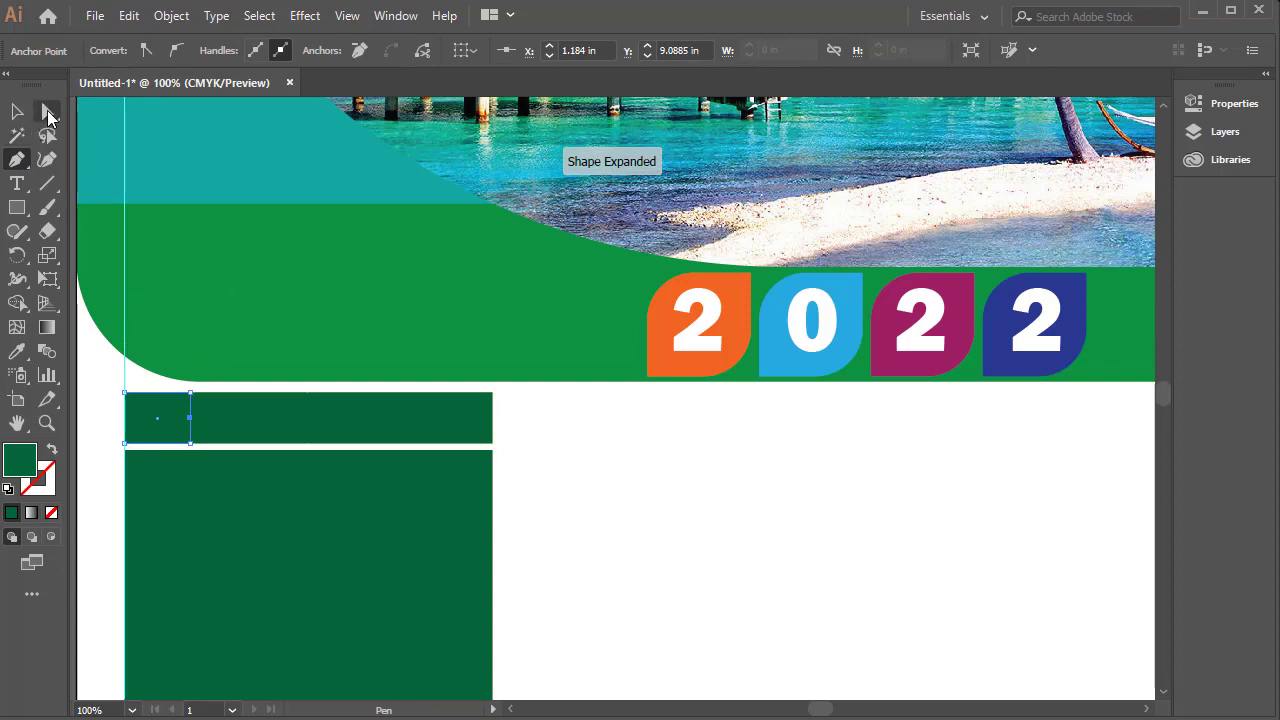
{"action": "left_click", "coordinate": [48, 112]}
{"action": "left_click_drag", "start_coordinate": [191, 418], "coordinate": [222, 418]}
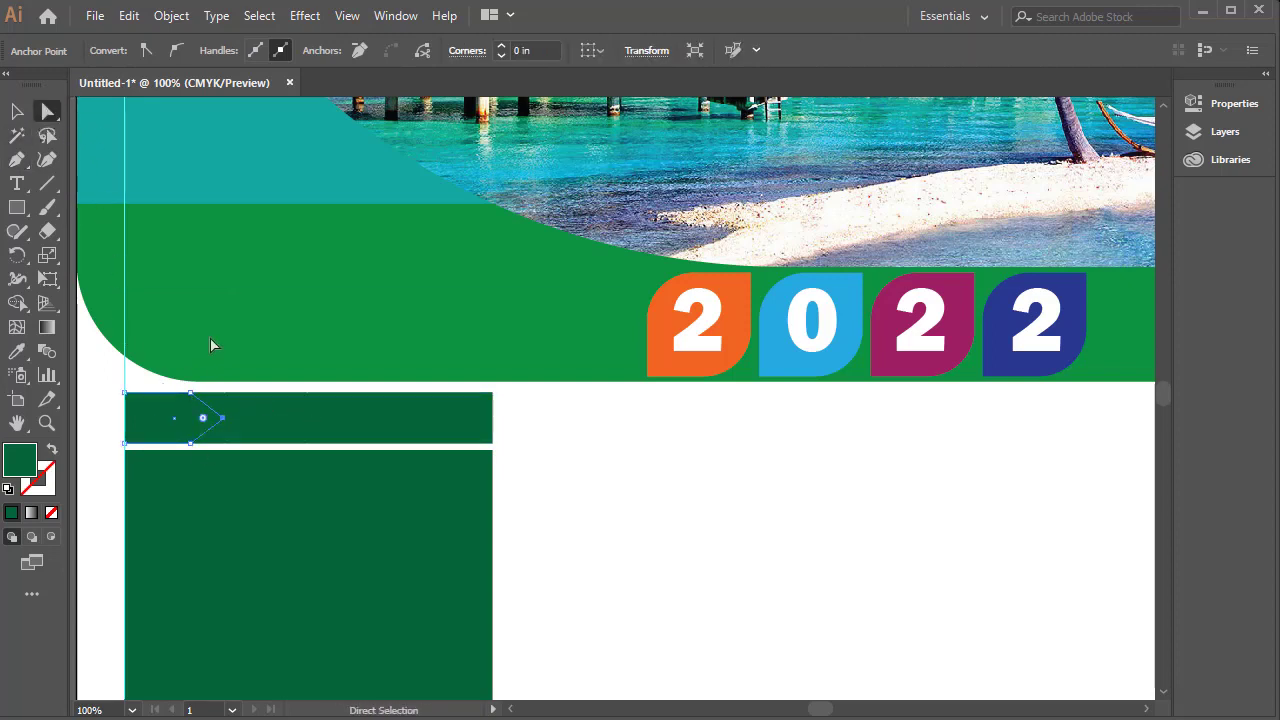
{"action": "left_click", "coordinate": [17, 112]}
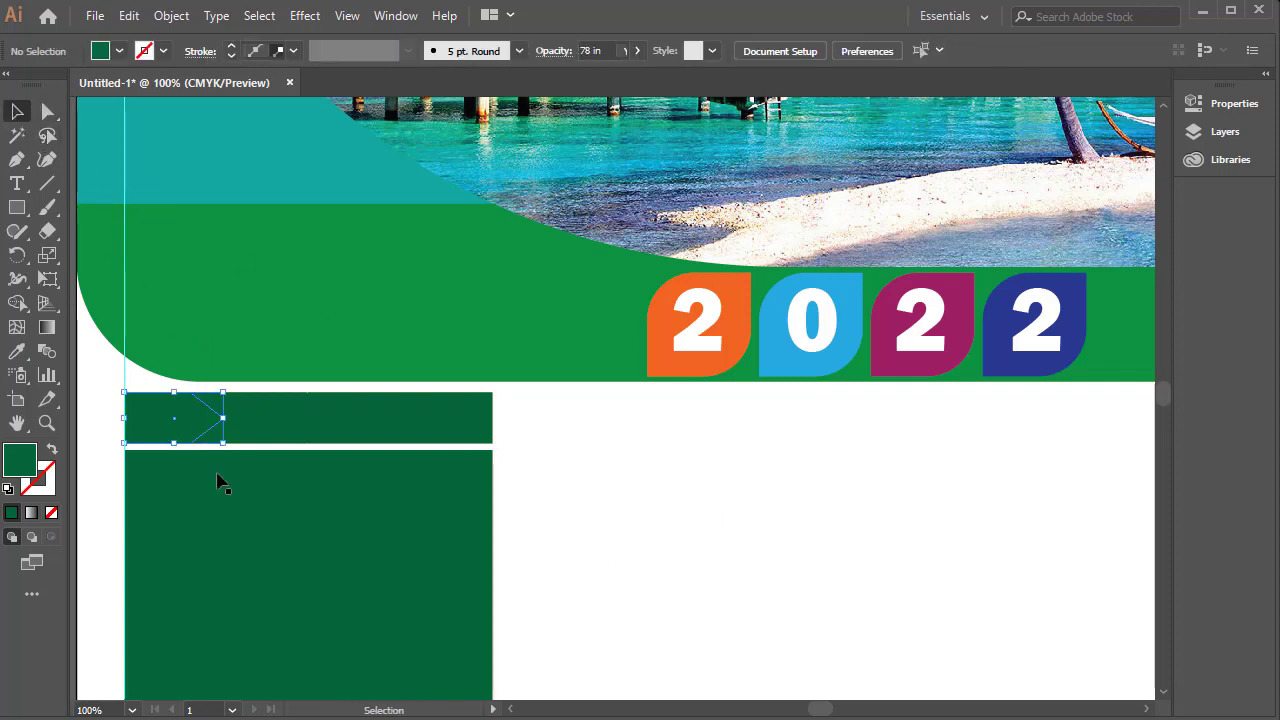
- Fill the arrow shape orange and narrow it by moving its tip left
{"action": "left_click", "coordinate": [168, 420]}
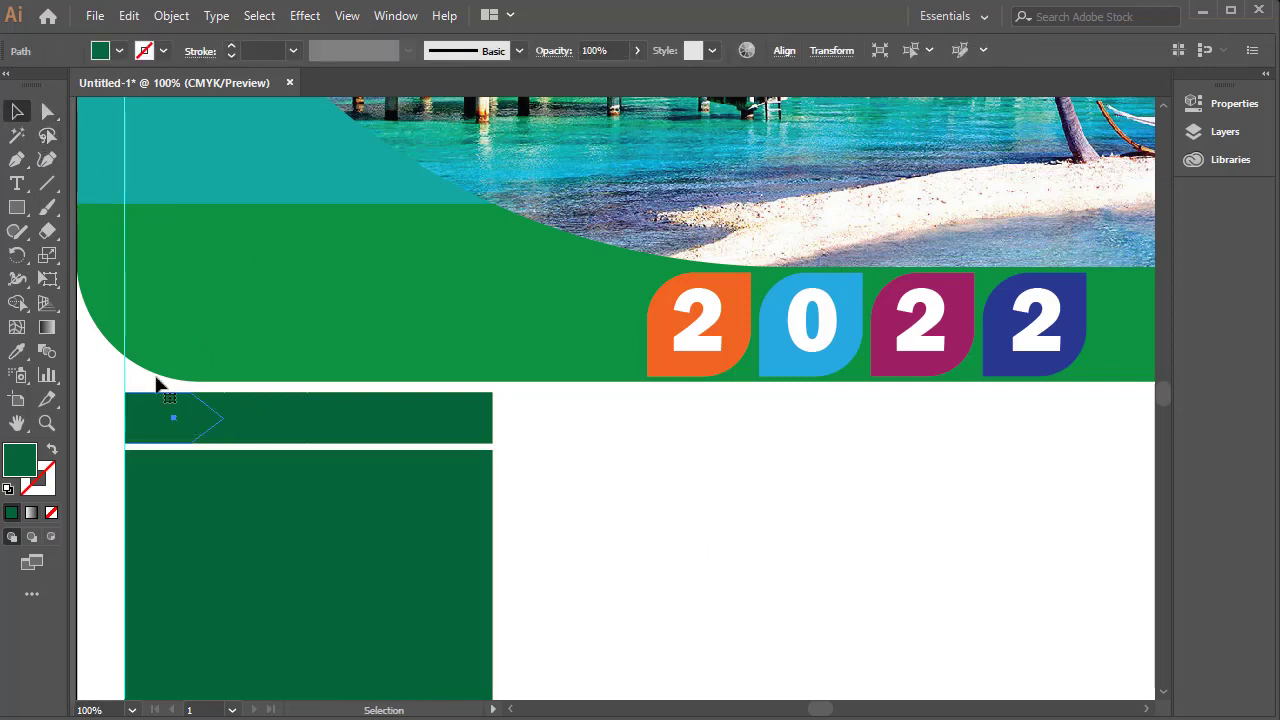
{"action": "left_click", "coordinate": [117, 51]}
{"action": "left_click", "coordinate": [41, 158]}
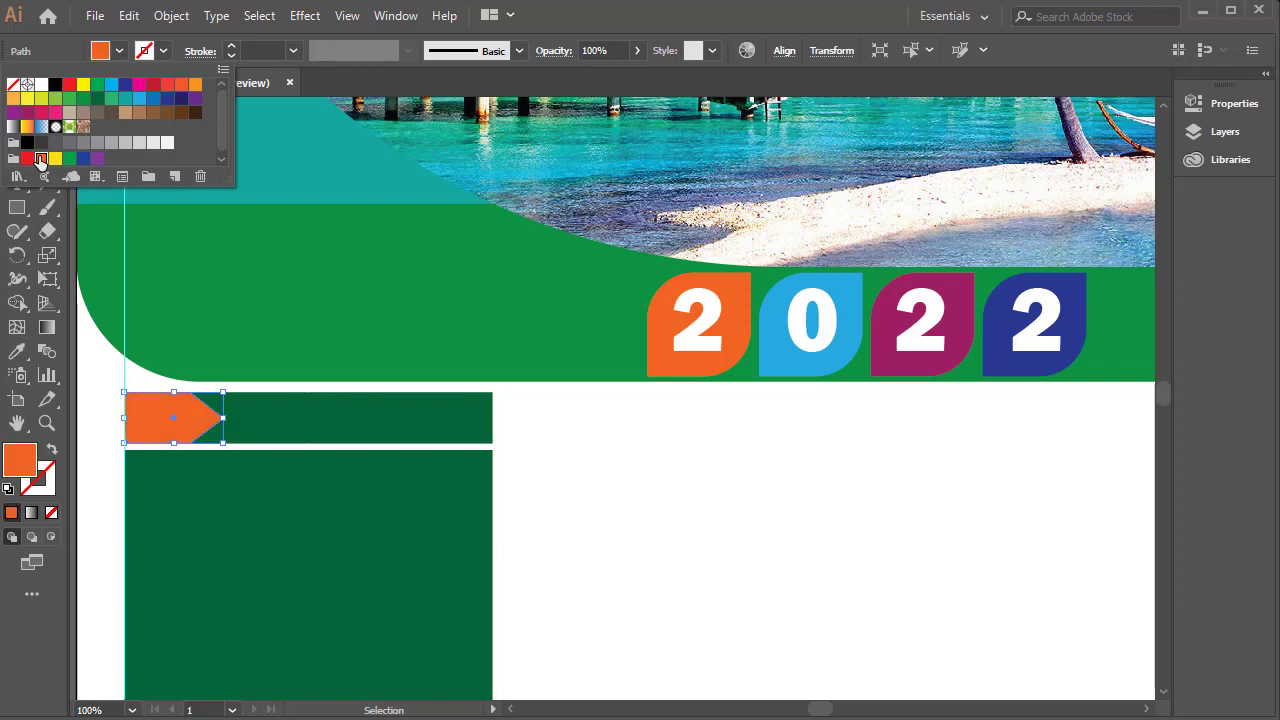
{"action": "left_click", "coordinate": [583, 507]}
{"action": "left_click", "coordinate": [577, 479]}
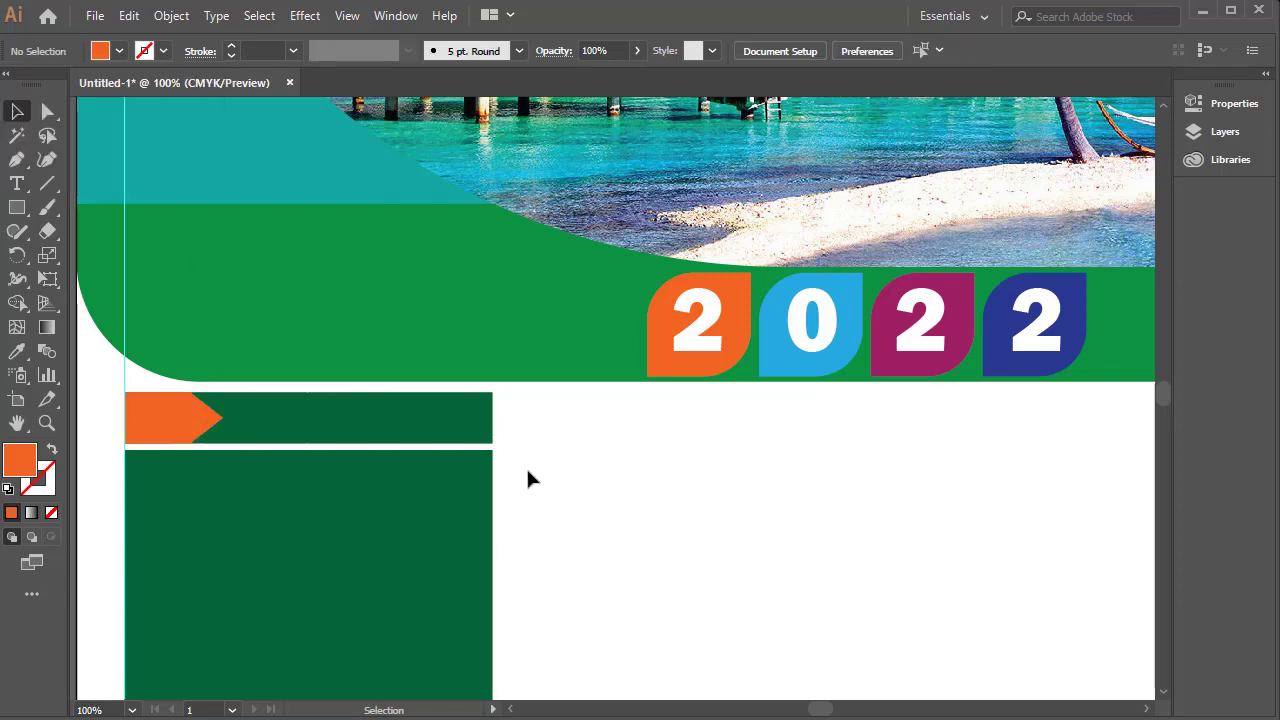
{"action": "left_click", "coordinate": [198, 423]}
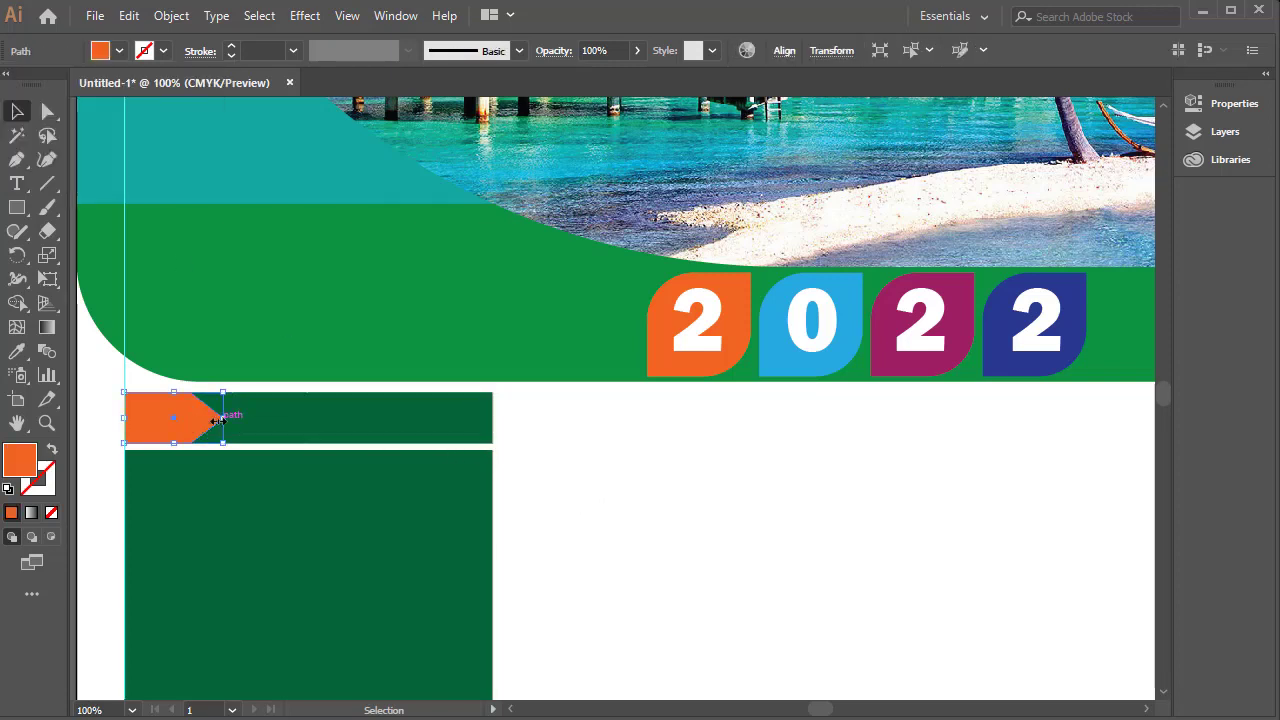
{"action": "left_click_drag", "start_coordinate": [222, 418], "coordinate": [208, 418]}
{"action": "left_click", "coordinate": [533, 461]}
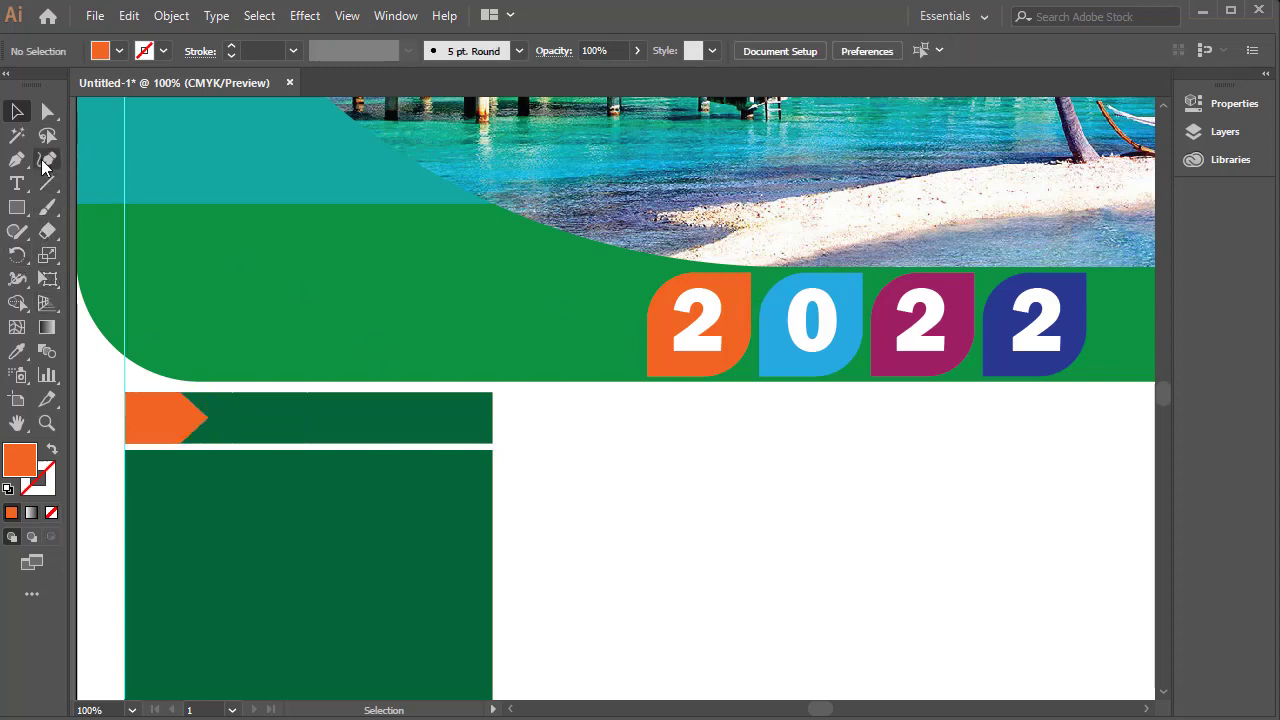
{"action": "left_click", "coordinate": [16, 183]}
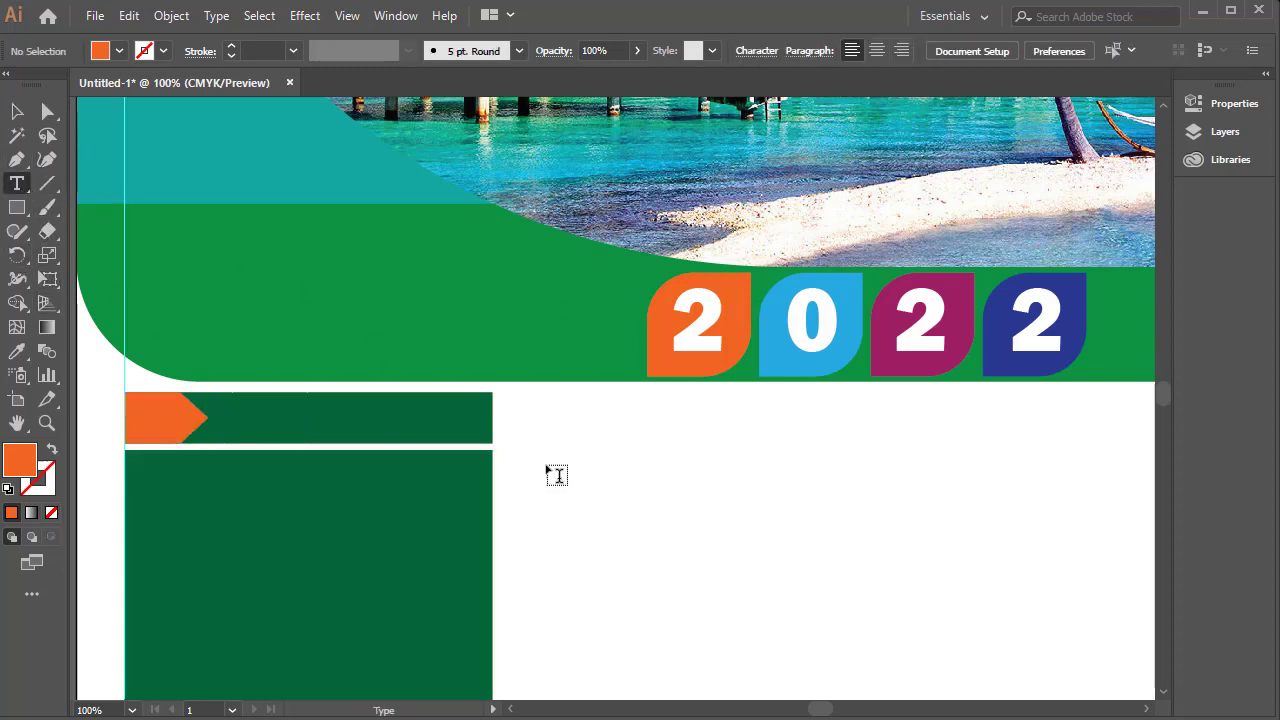
- Type a 1 on the orange tag, enlarge it, fill it white, and nudge it into position
{"action": "left_click_drag", "start_coordinate": [141, 400], "coordinate": [440, 442]}
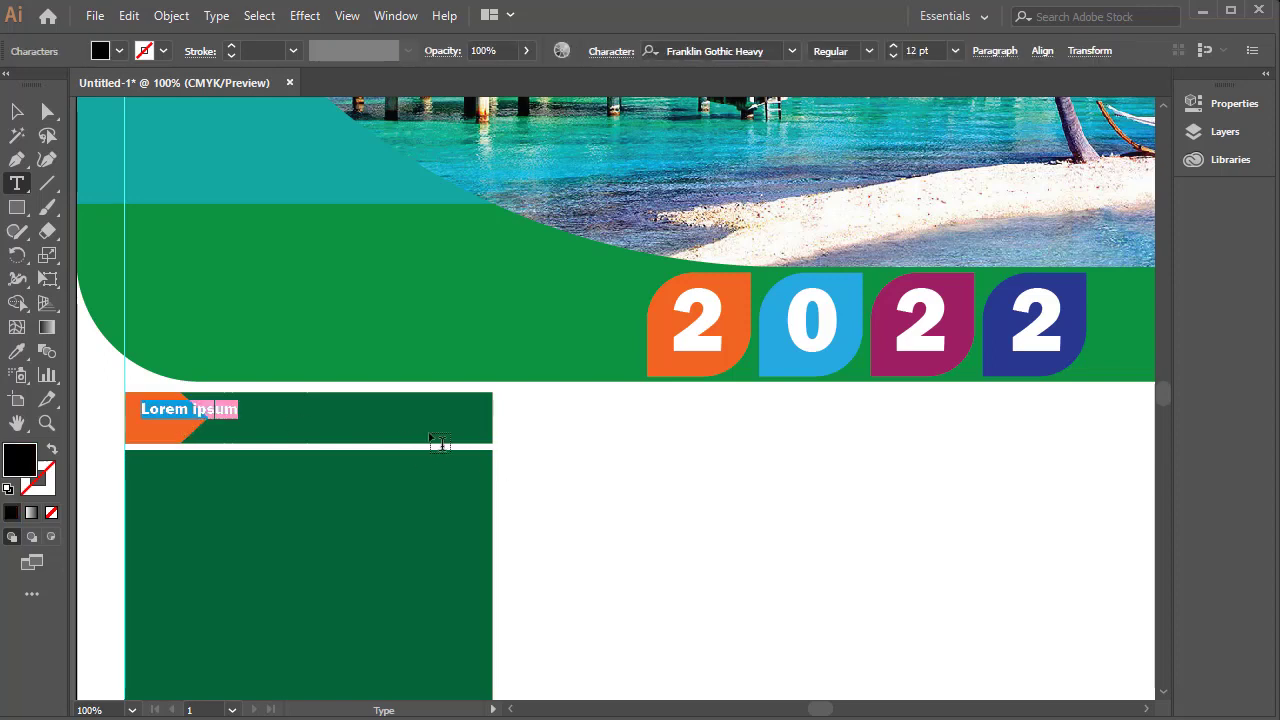
{"action": "type", "text": "1"}
{"action": "key", "text": "ctrl+="}
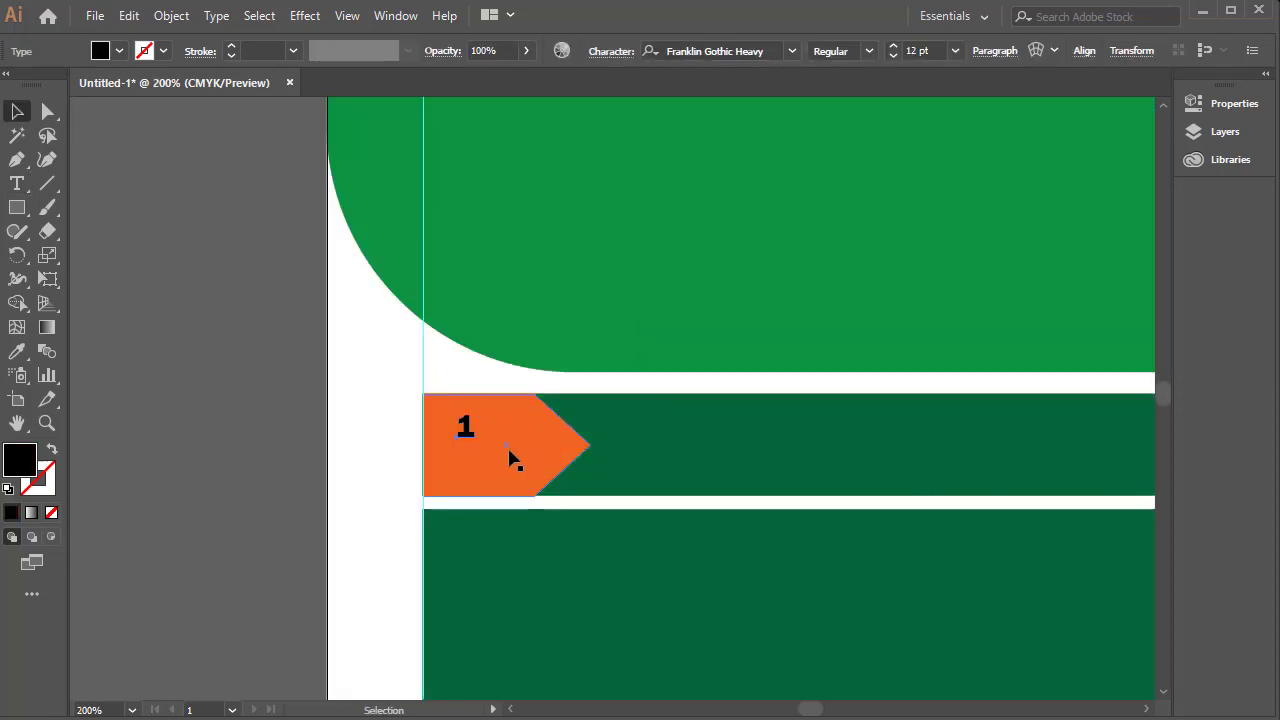
{"action": "key", "text": "Escape"}
{"action": "left_click_drag", "start_coordinate": [490, 448], "coordinate": [536, 502]}
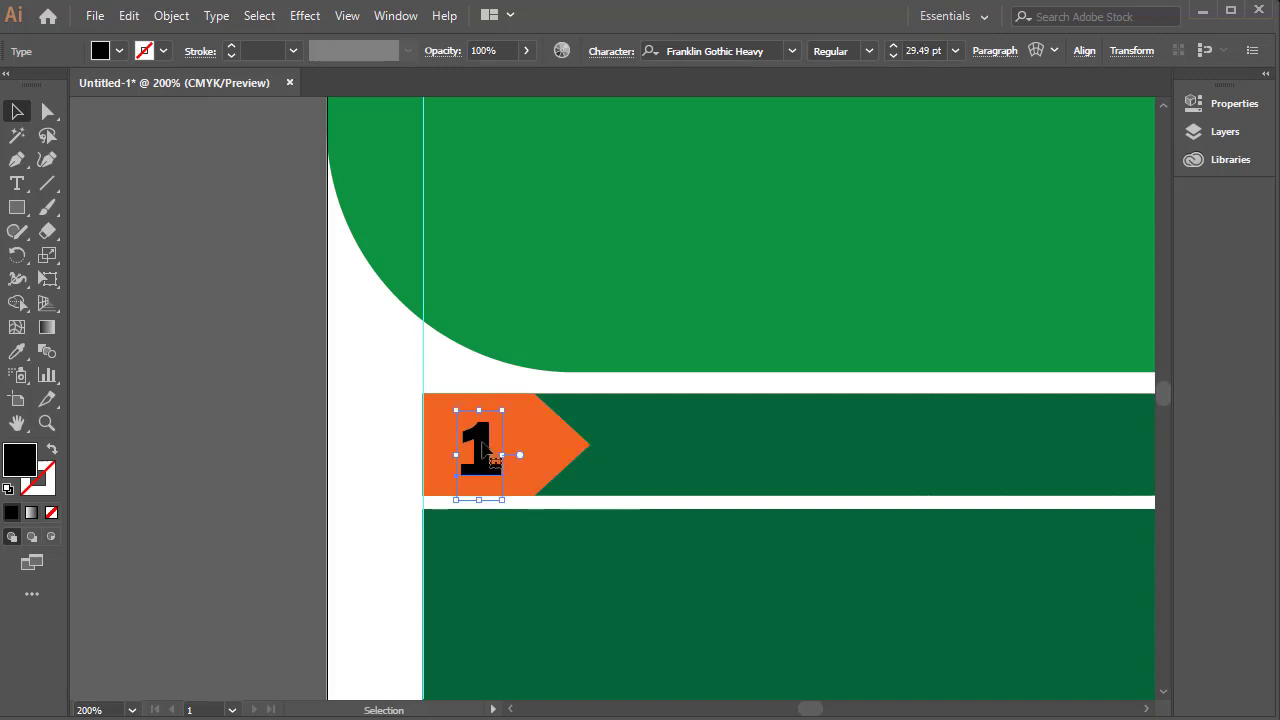
{"action": "left_click_drag", "start_coordinate": [477, 444], "coordinate": [462, 440]}
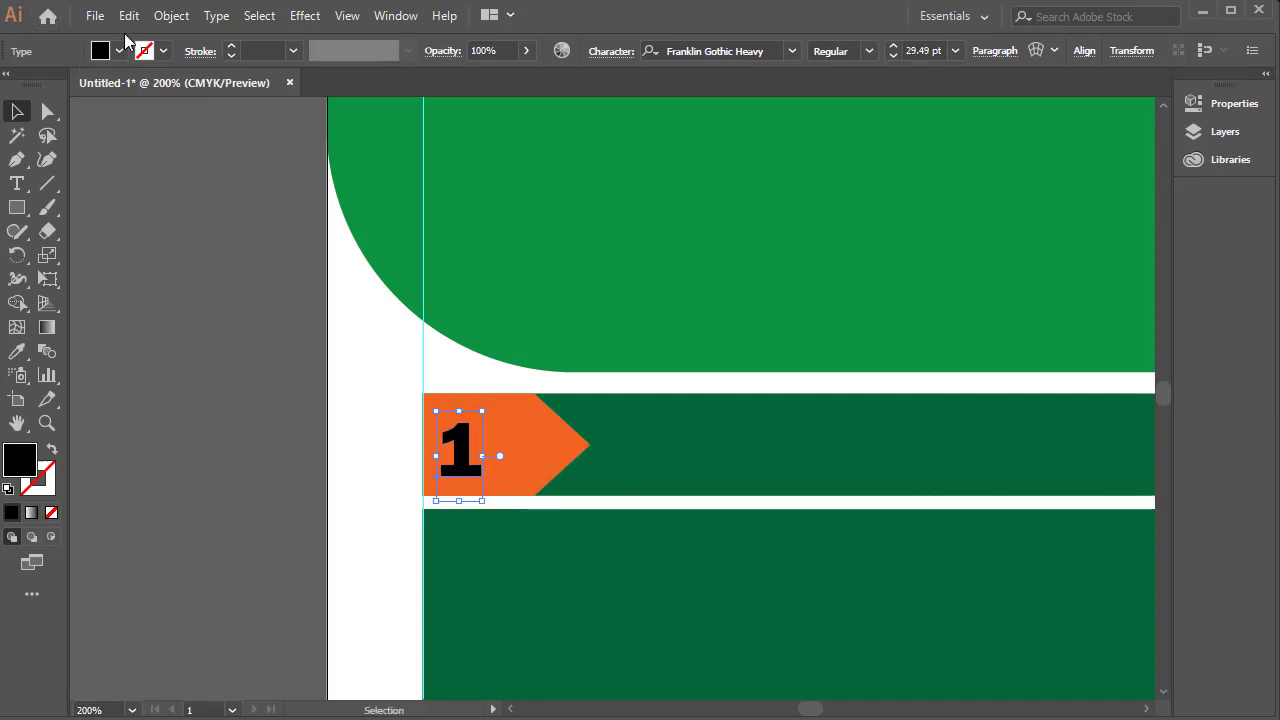
{"action": "left_click", "coordinate": [119, 51]}
{"action": "left_click", "coordinate": [41, 84]}
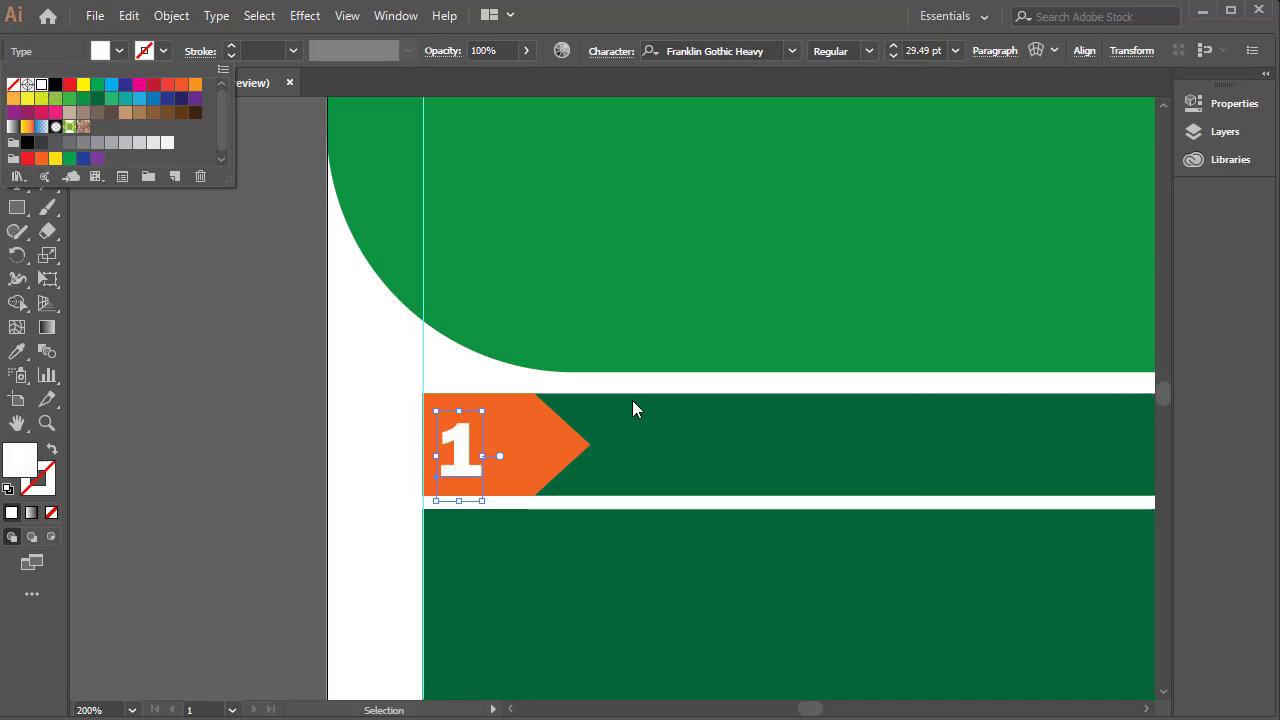
{"action": "left_click", "coordinate": [452, 442]}
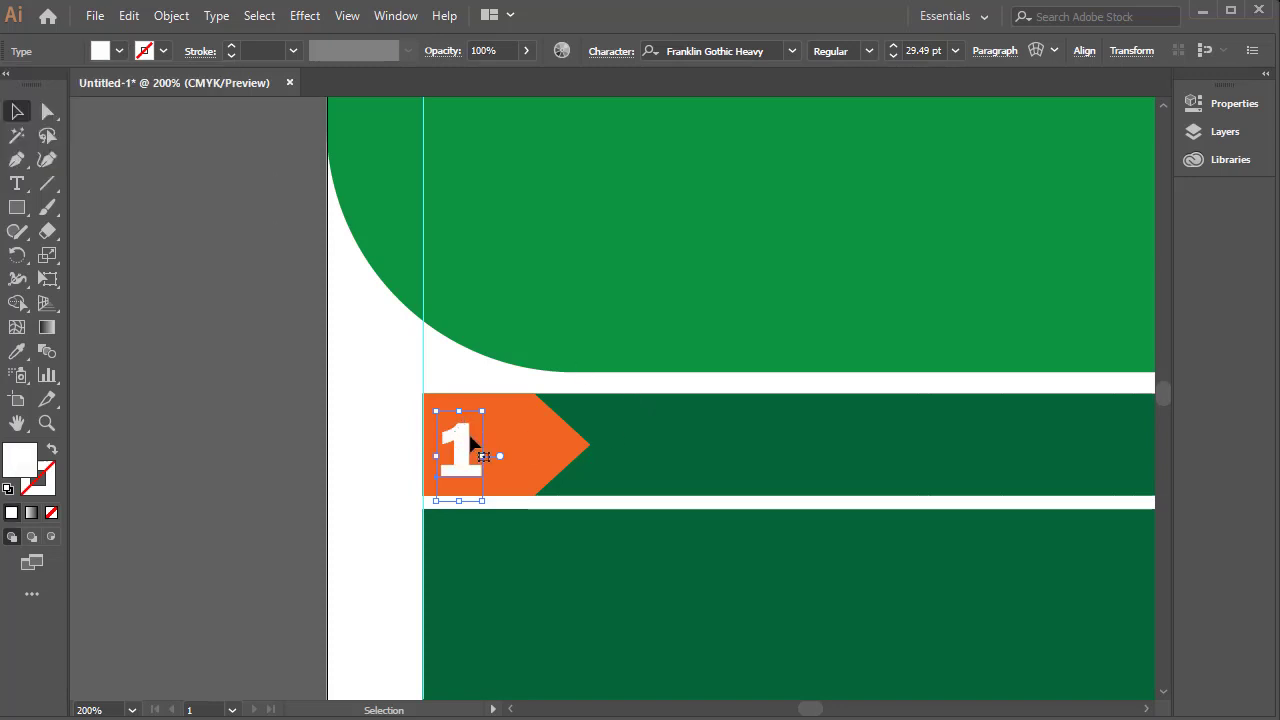
{"action": "left_click_drag", "start_coordinate": [460, 432], "coordinate": [586, 466]}
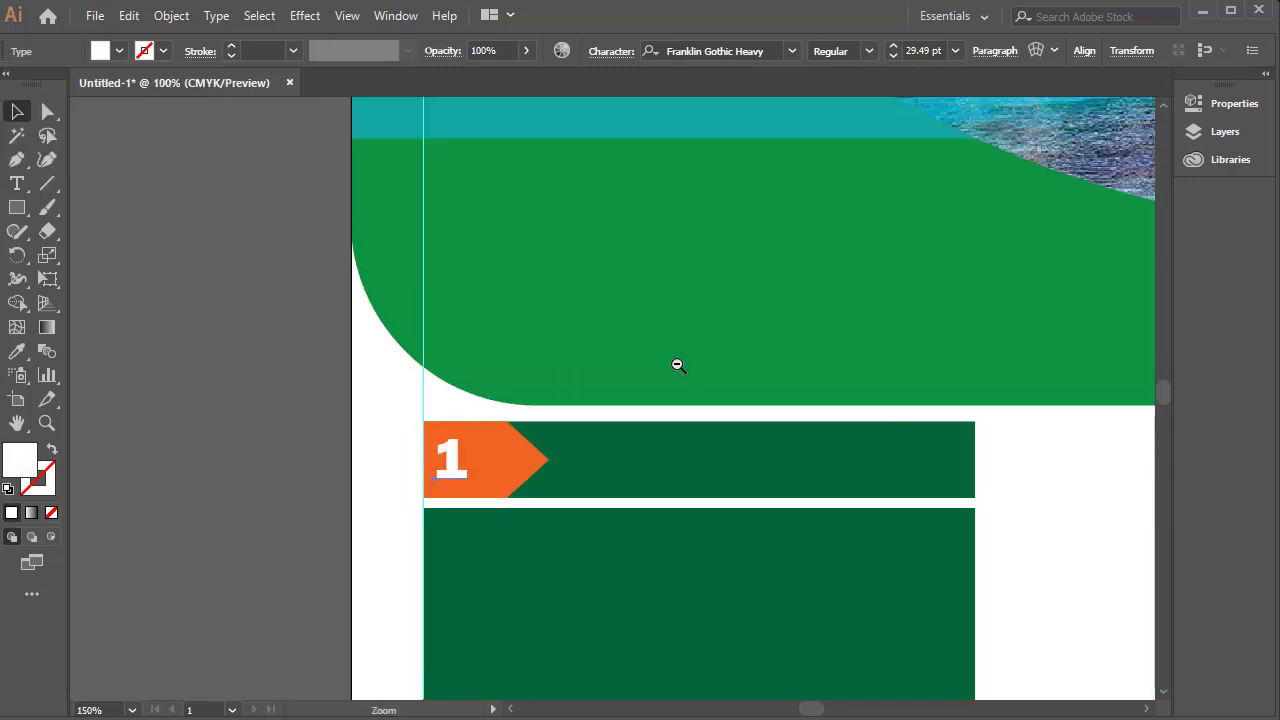
{"action": "key", "text": "ctrl+minus"}
{"action": "key", "text": "Right"}
{"action": "key", "text": "Right"}
{"action": "key", "text": "Right"}
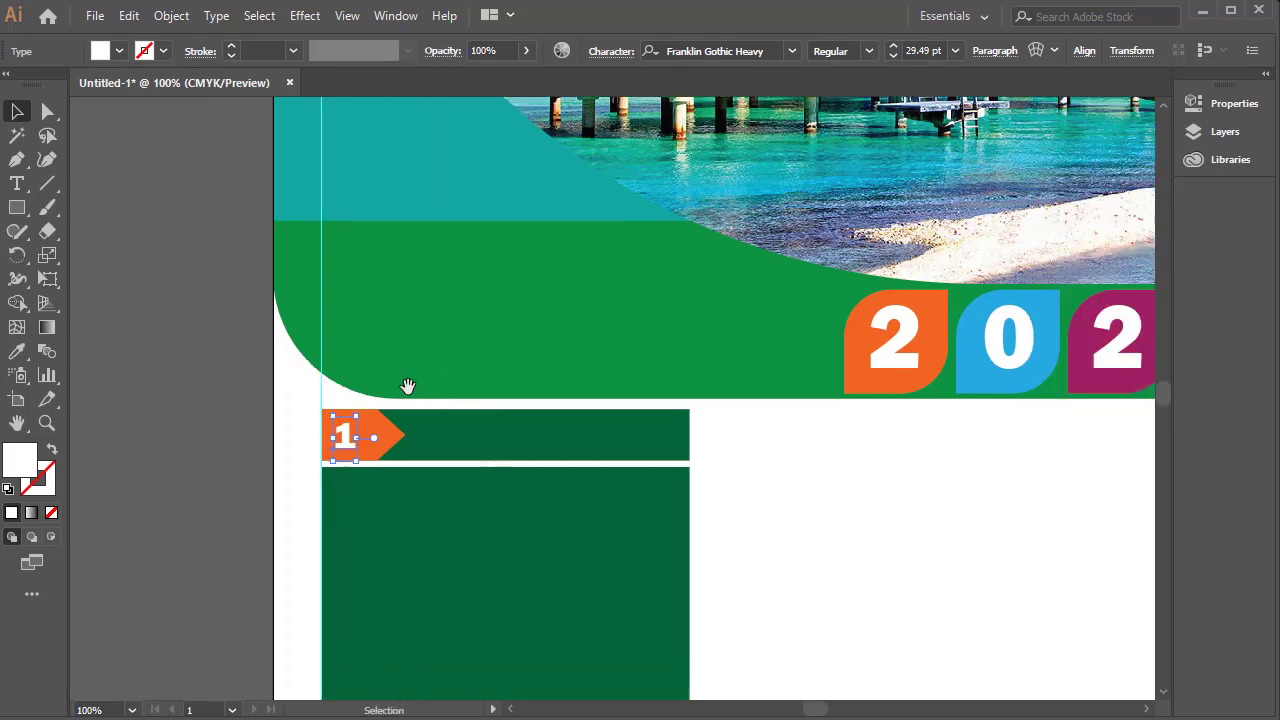
- Copy the 1 to the right, retype it as JANUARY, and set it in Eras Demi ITC
{"action": "left_click_drag", "start_coordinate": [343, 436], "coordinate": [429, 436]}
{"action": "double_click", "coordinate": [430, 435]}
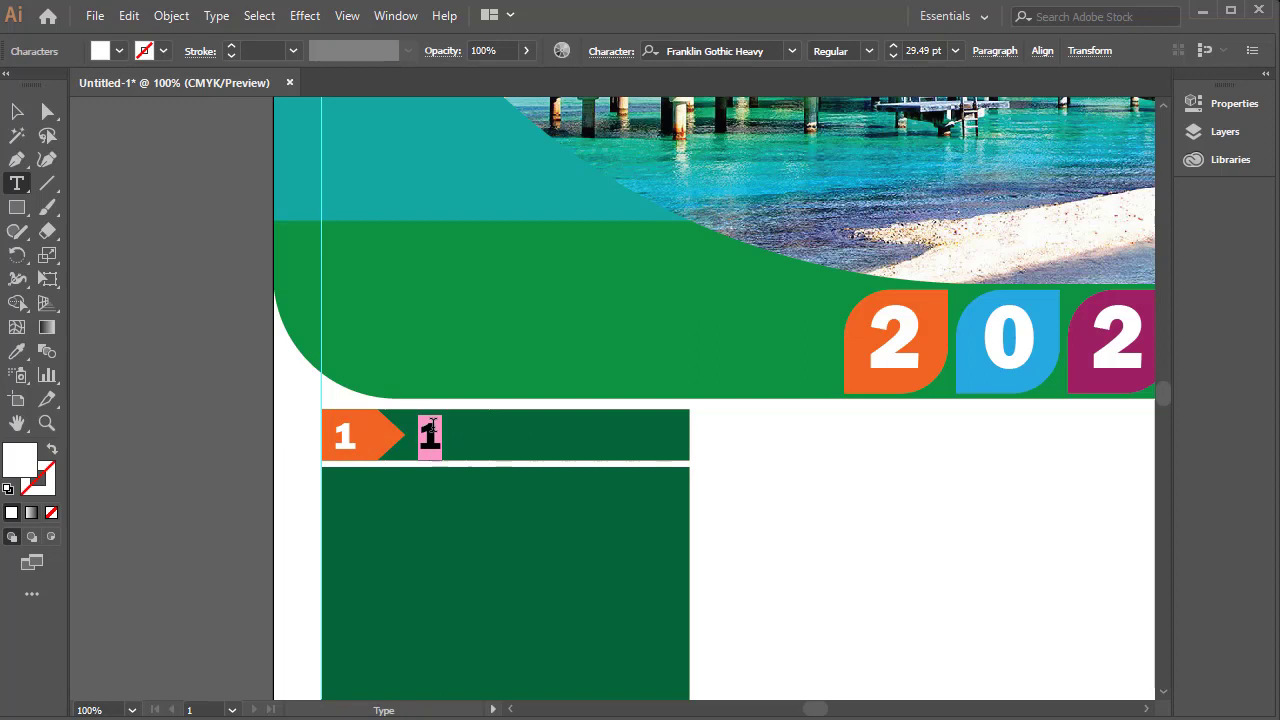
{"action": "type", "text": "JANU"}
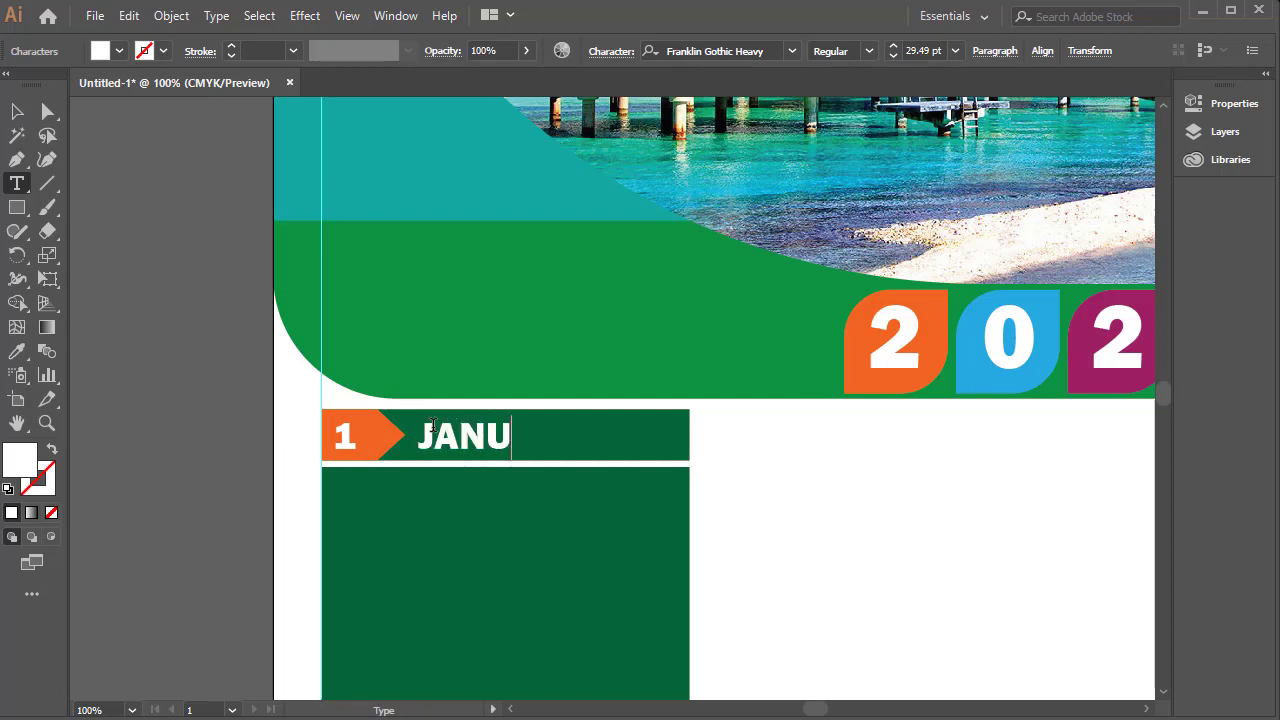
{"action": "type", "text": "A"}
{"action": "type", "text": "RY"}
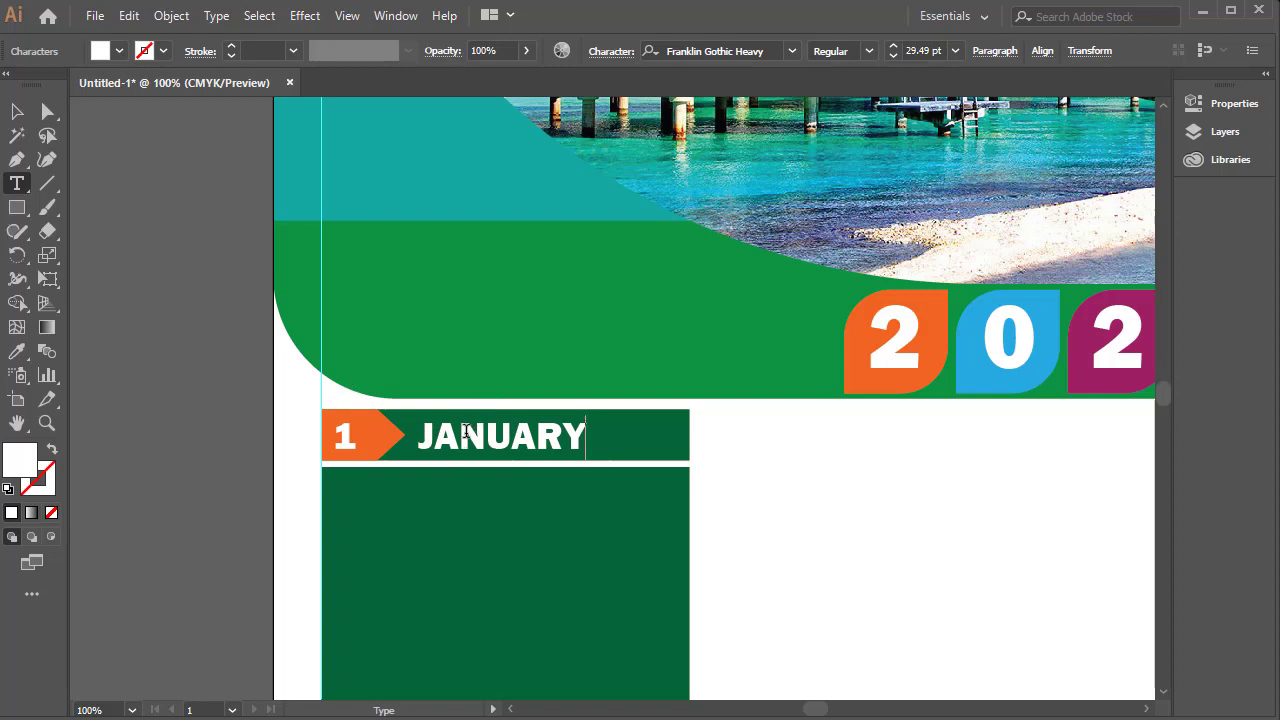
{"action": "double_click", "coordinate": [466, 433]}
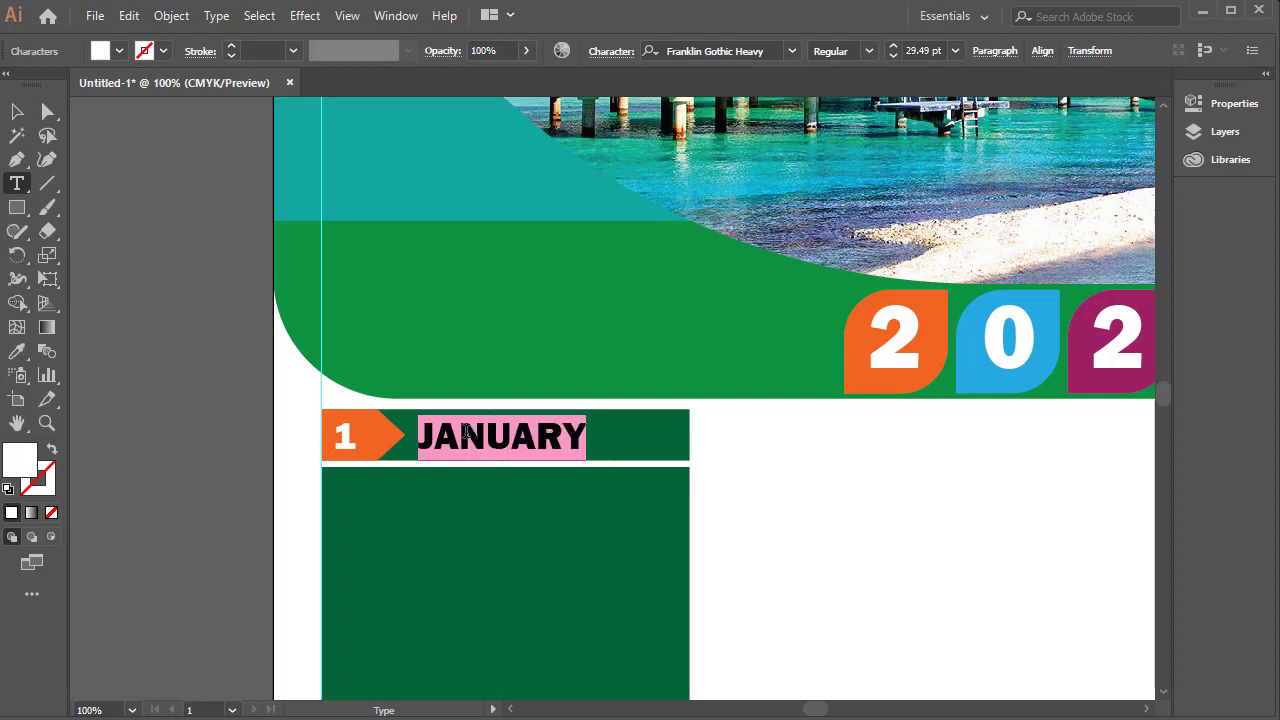
{"action": "left_click", "coordinate": [791, 51]}
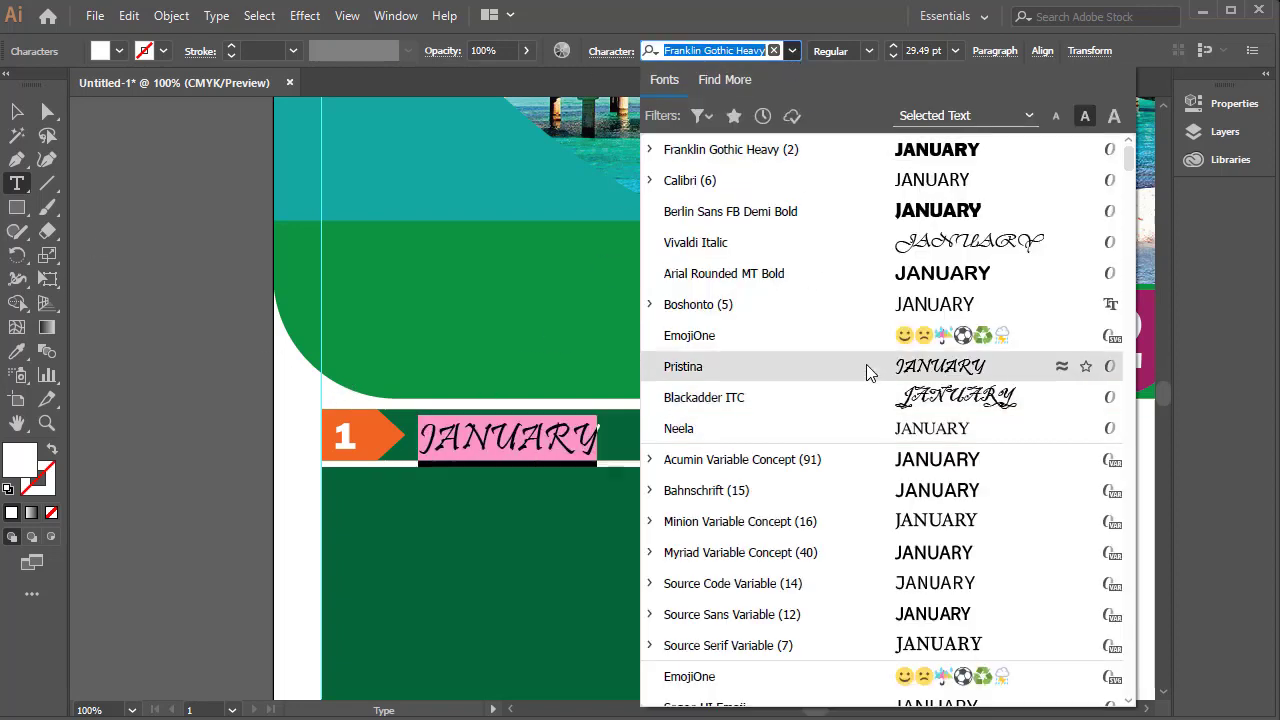
{"action": "scroll", "coordinate": [842, 528], "scroll_direction": "down", "scroll_amount": 10}
{"action": "left_click", "coordinate": [842, 528]}
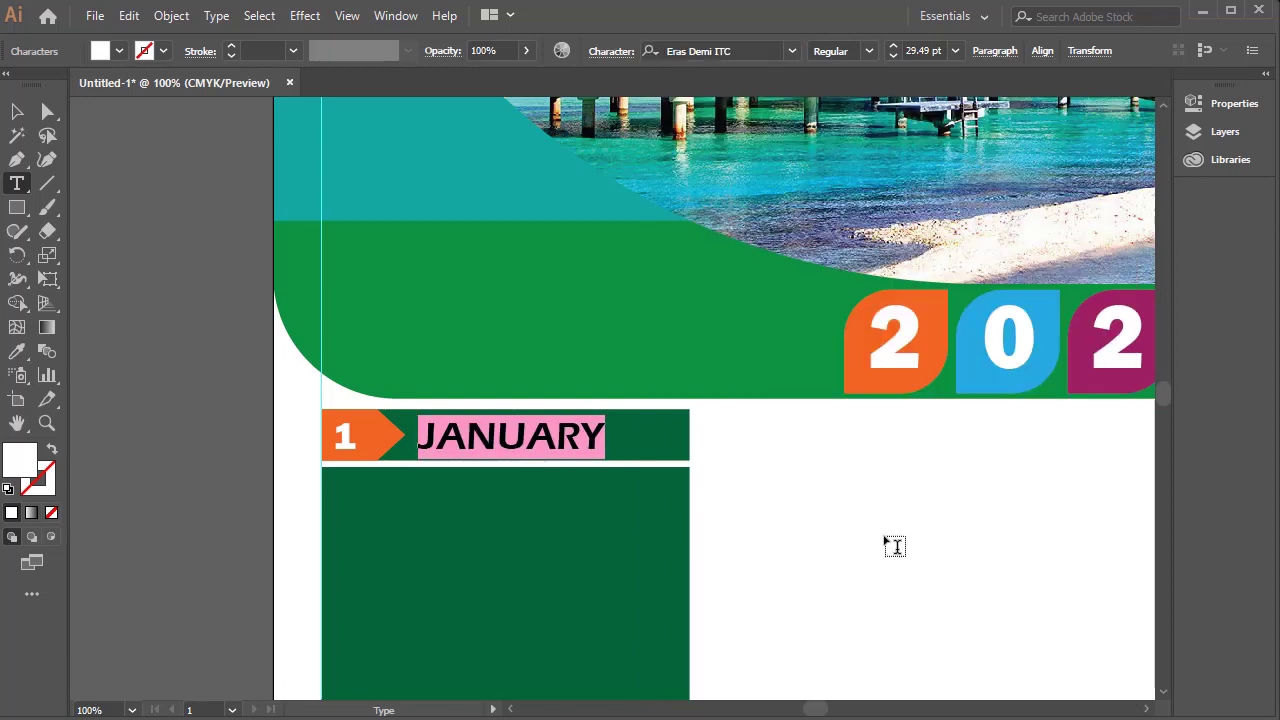
{"action": "key", "text": "Escape"}
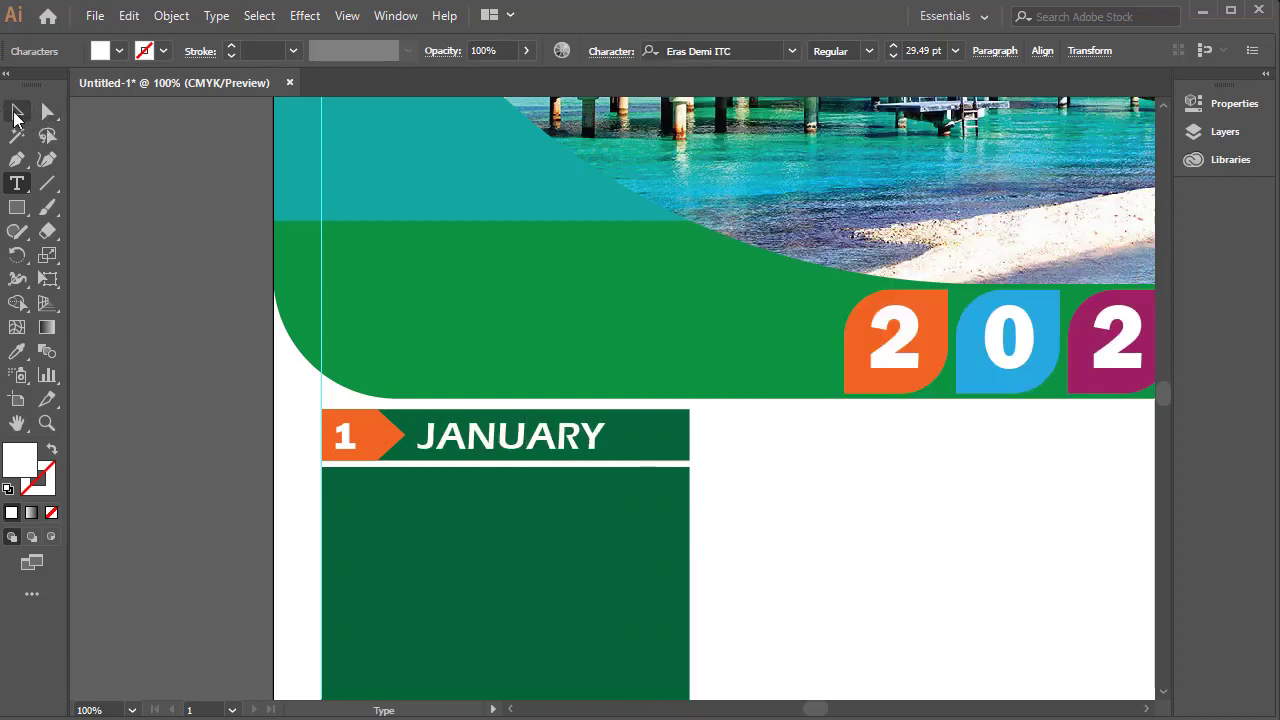
- Narrow the JANUARY text frame so it fits the green banner
{"action": "left_click", "coordinate": [17, 111]}
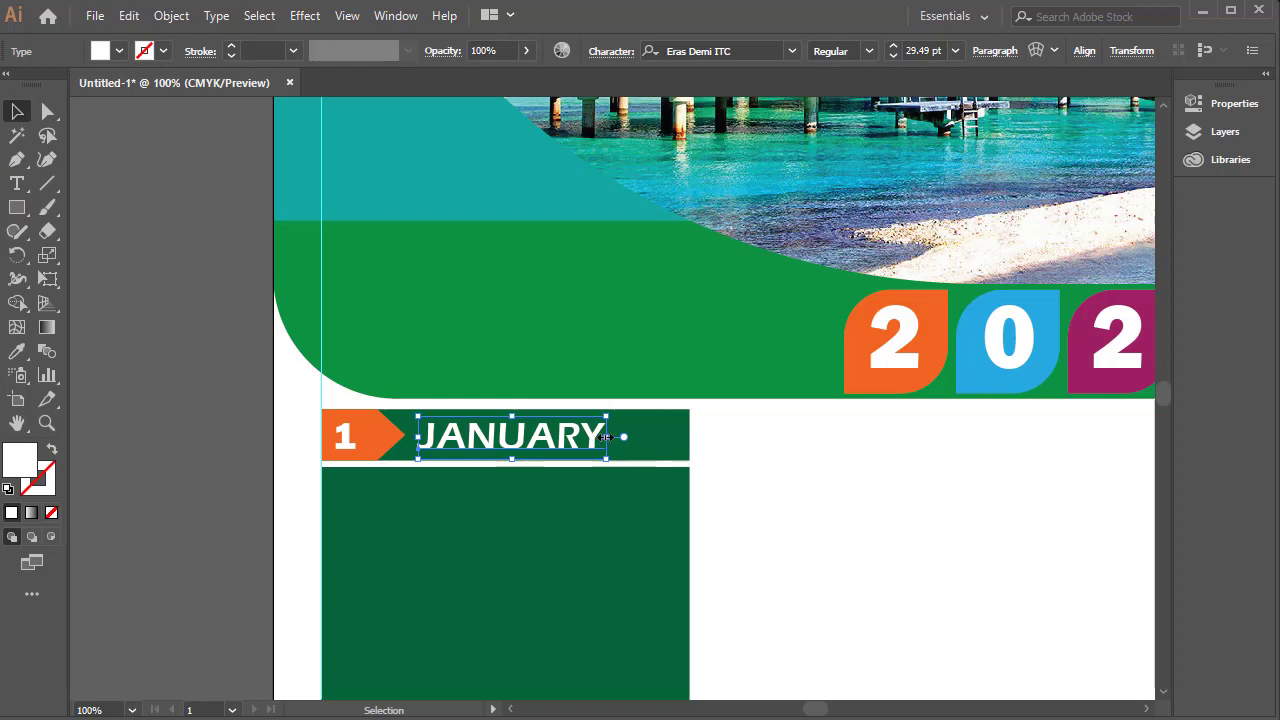
{"action": "left_click_drag", "start_coordinate": [606, 437], "coordinate": [595, 437]}
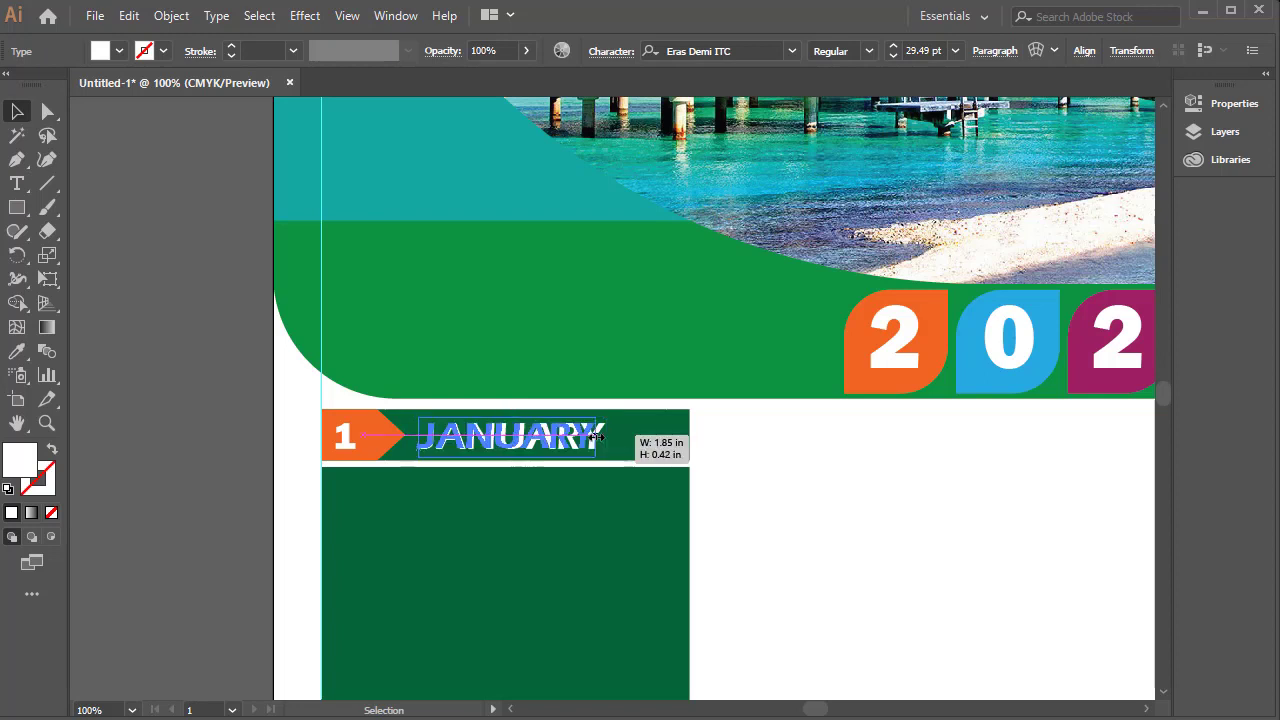
{"action": "left_click", "coordinate": [345, 436]}
{"action": "left_click", "coordinate": [614, 464]}
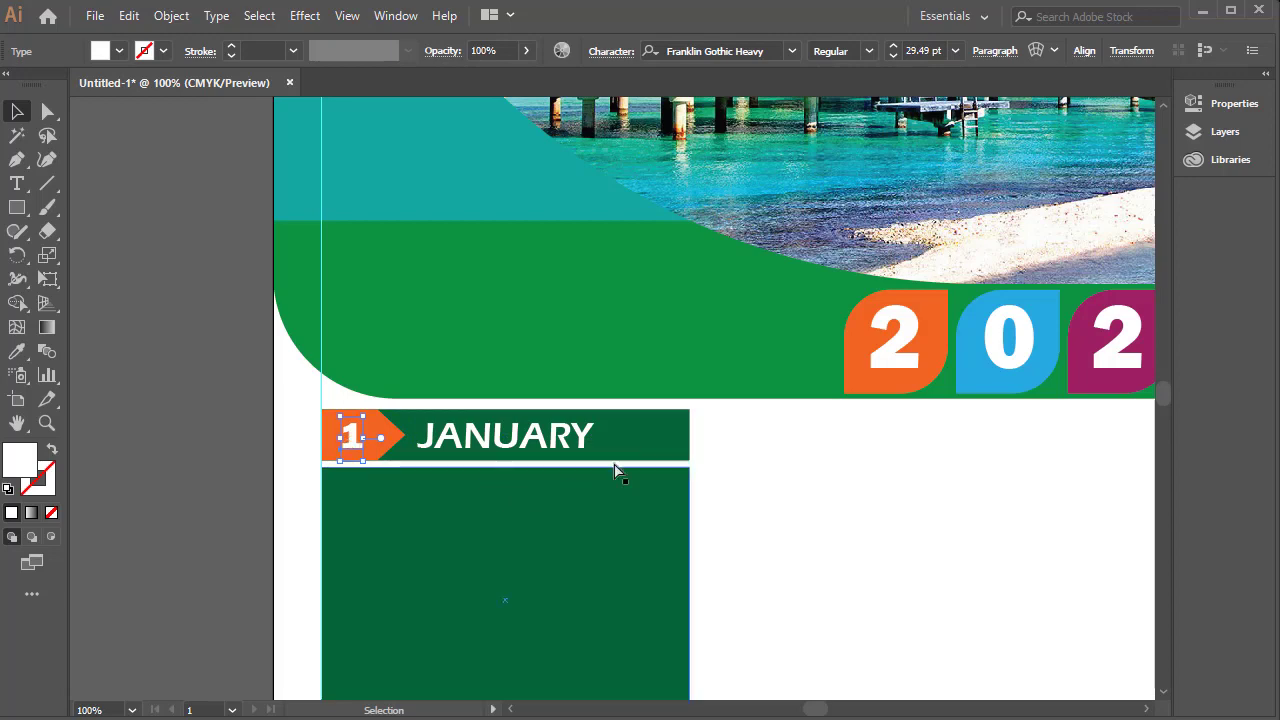
{"action": "key", "text": "ctrl+minus"}
{"action": "left_click_drag", "start_coordinate": [567, 387], "coordinate": [569, 417]}
- Give the box under JANUARY a black outline and no fill, then zoom in on it
{"action": "left_click", "coordinate": [352, 437]}
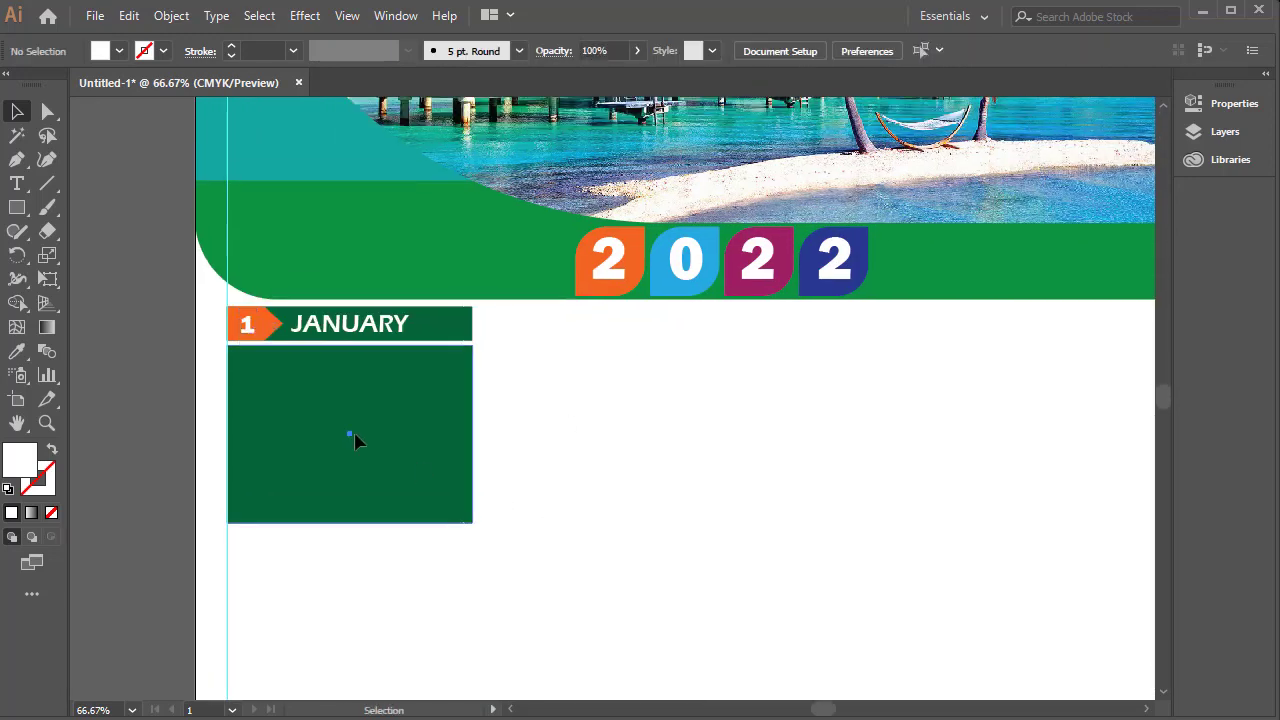
{"action": "left_click", "coordinate": [163, 51]}
{"action": "left_click", "coordinate": [55, 85]}
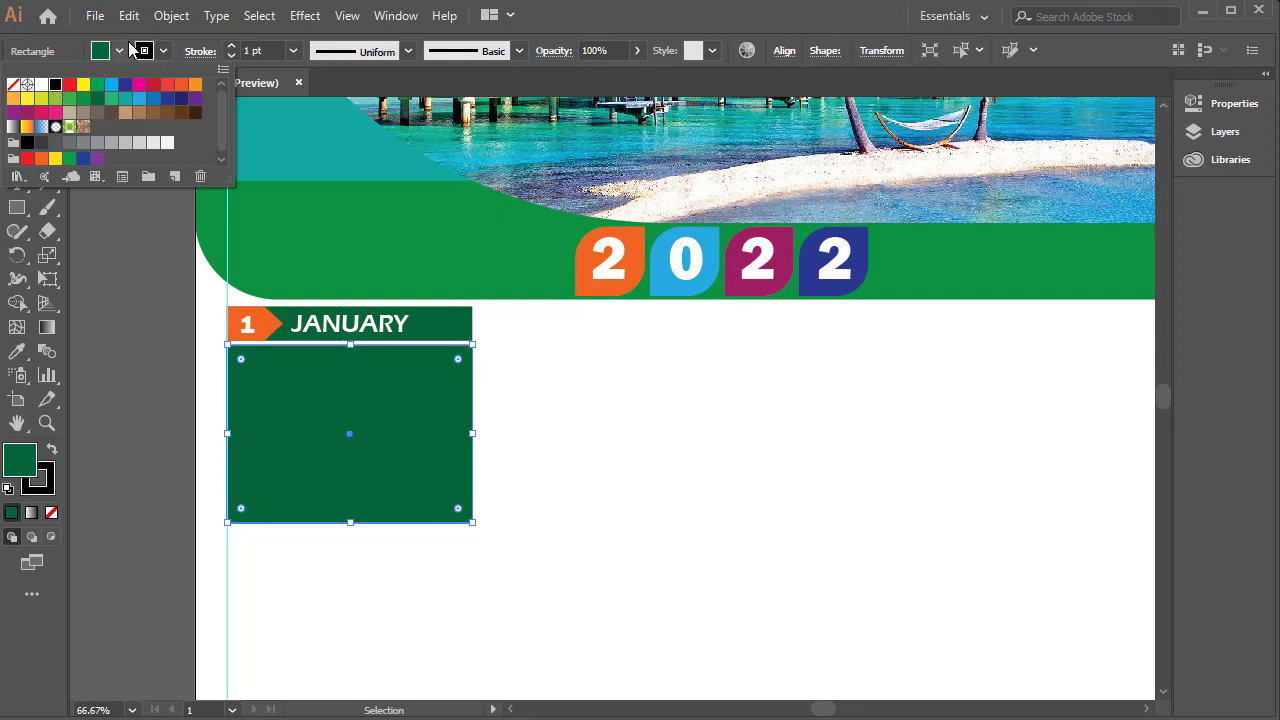
{"action": "left_click", "coordinate": [120, 52]}
{"action": "left_click", "coordinate": [120, 52]}
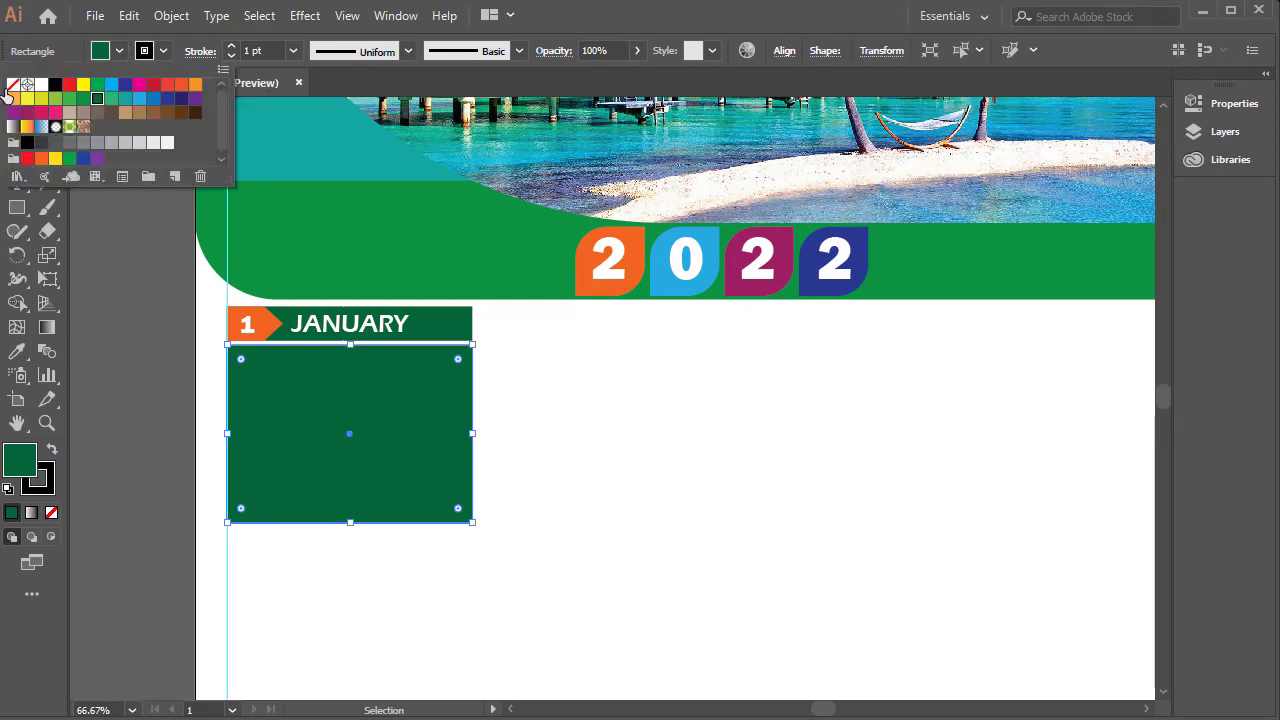
{"action": "left_click", "coordinate": [14, 85]}
{"action": "left_click", "coordinate": [558, 414]}
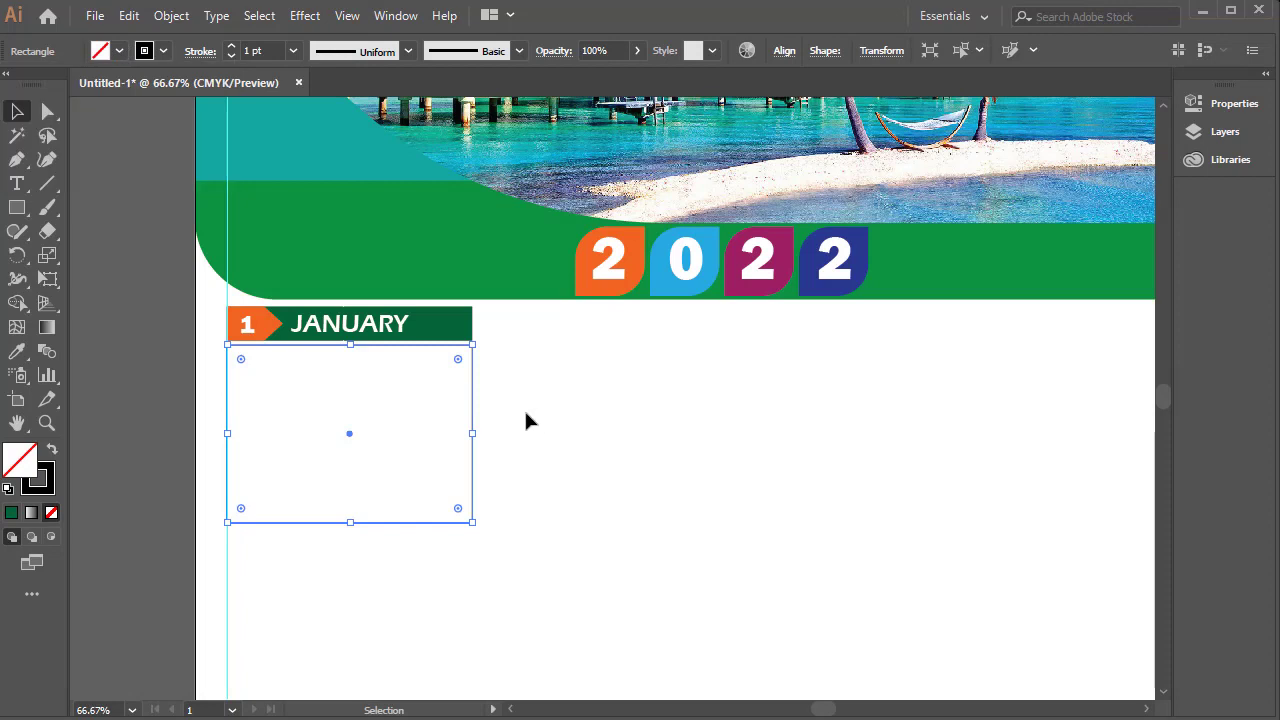
{"action": "left_click", "coordinate": [566, 397]}
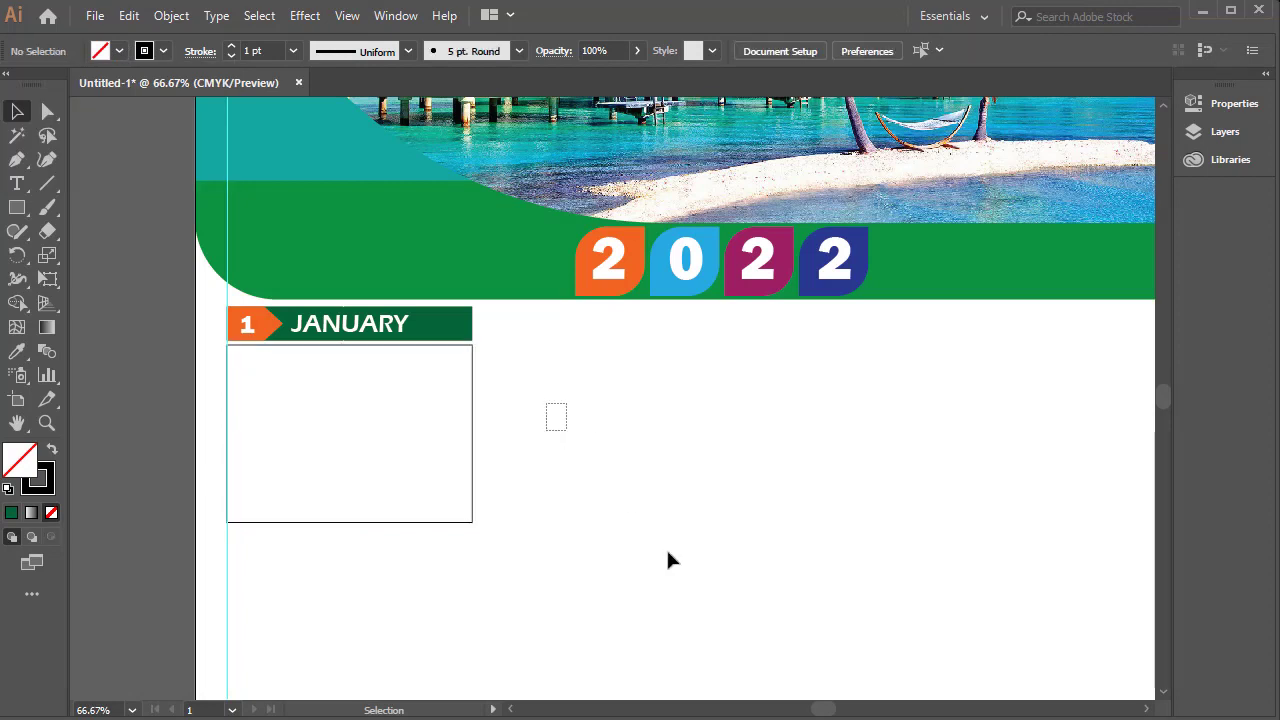
{"action": "key", "text": "ctrl+1"}
{"action": "left_click_drag", "start_coordinate": [714, 429], "coordinate": [603, 491]}
{"action": "left_click", "coordinate": [758, 400]}
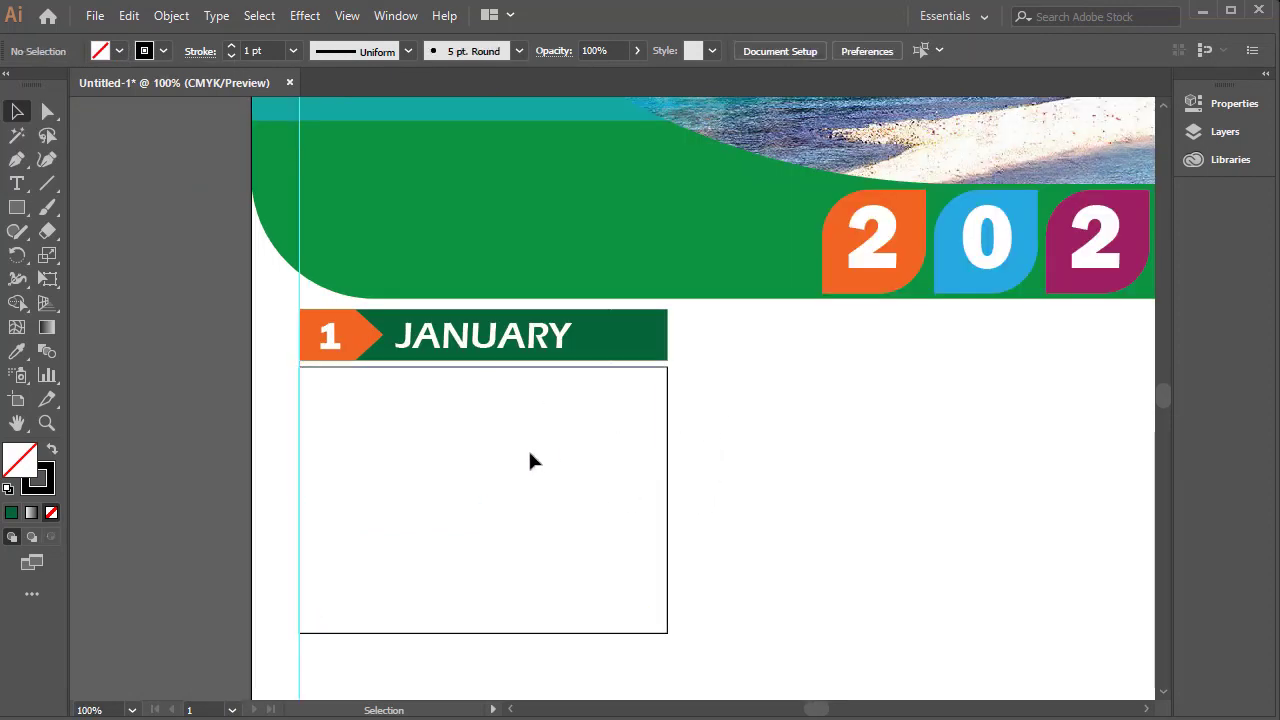
{"action": "left_click", "coordinate": [543, 397]}
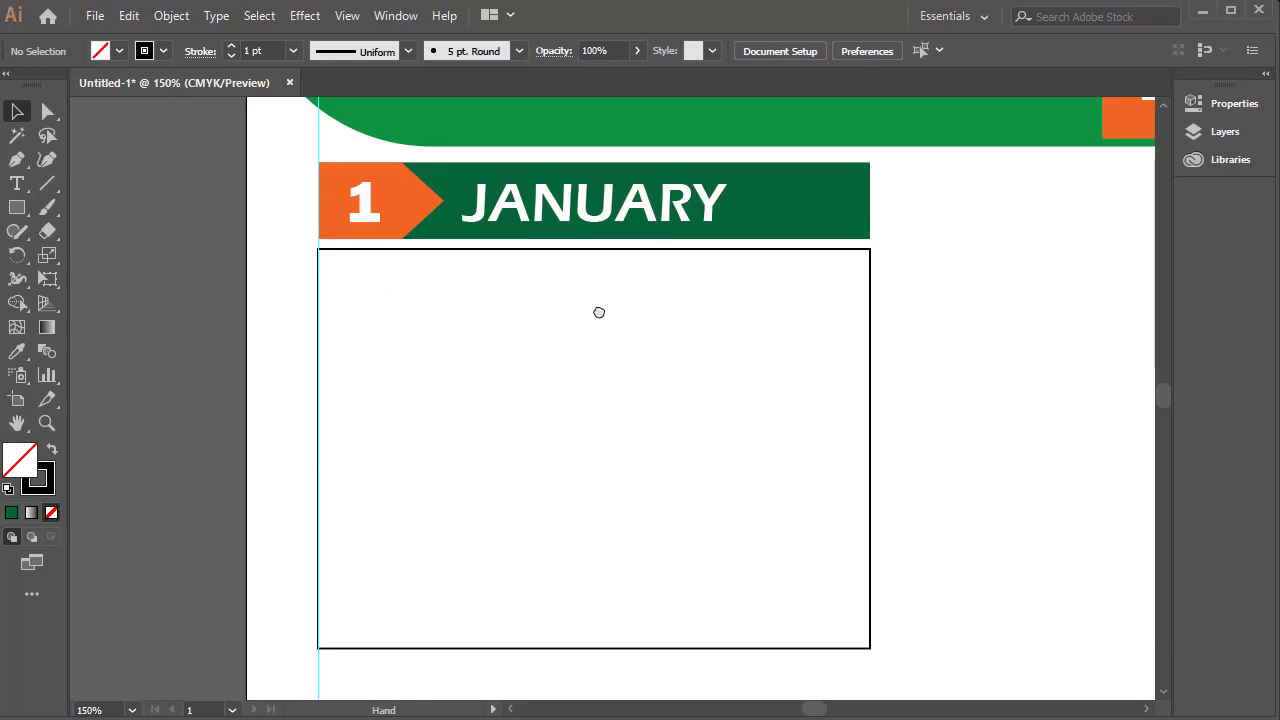
{"action": "left_click", "coordinate": [17, 207]}
- Make a small outlined box at the empty rectangle's top-left corner
{"action": "key", "text": "a"}
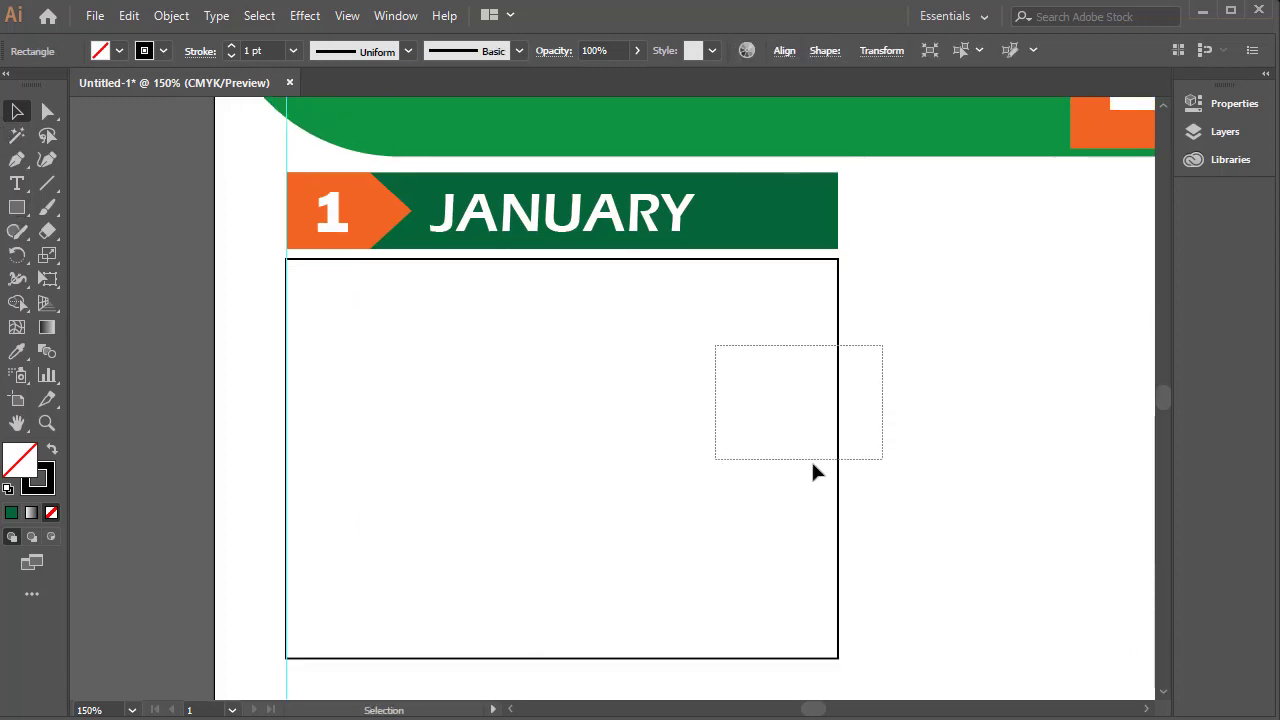
{"action": "left_click_drag", "start_coordinate": [714, 343], "coordinate": [867, 497]}
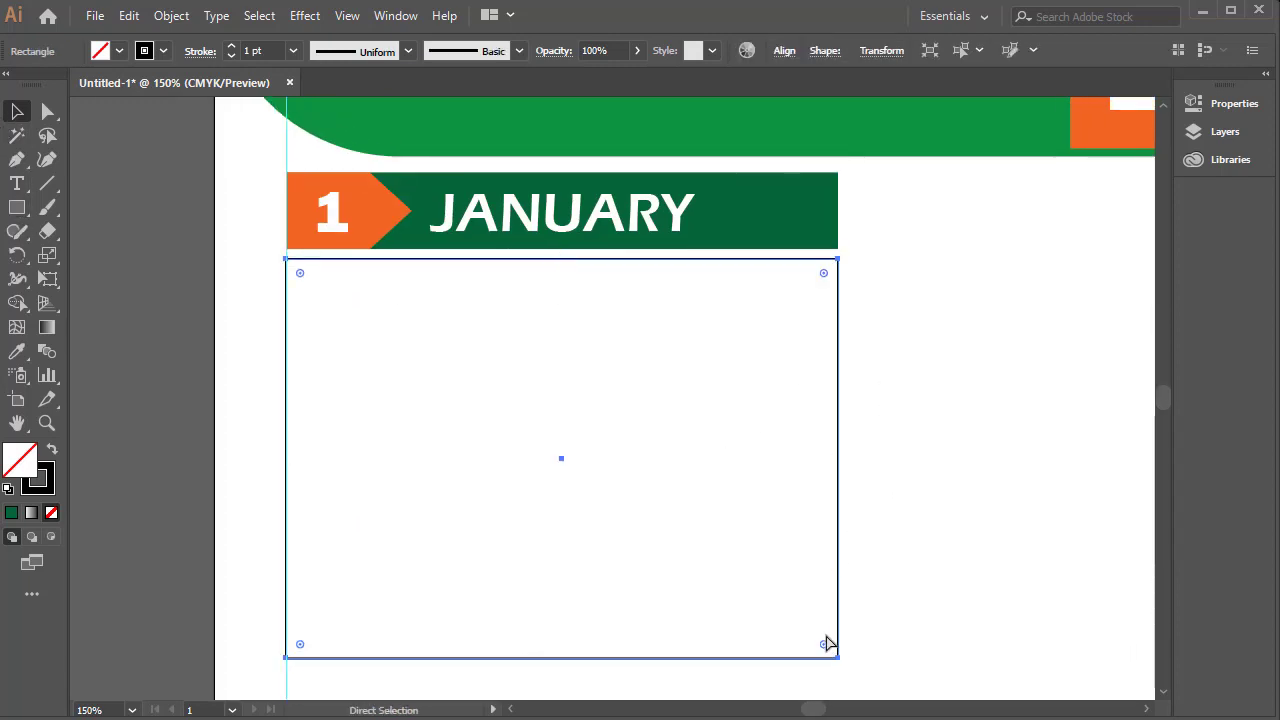
{"action": "key", "text": "v"}
{"action": "mouse_move", "coordinate": [836, 656]}
{"action": "left_mouse_down"}
{"action": "mouse_move", "coordinate": [305, 372]}
{"action": "mouse_move", "coordinate": [348, 416]}
{"action": "left_mouse_up"}
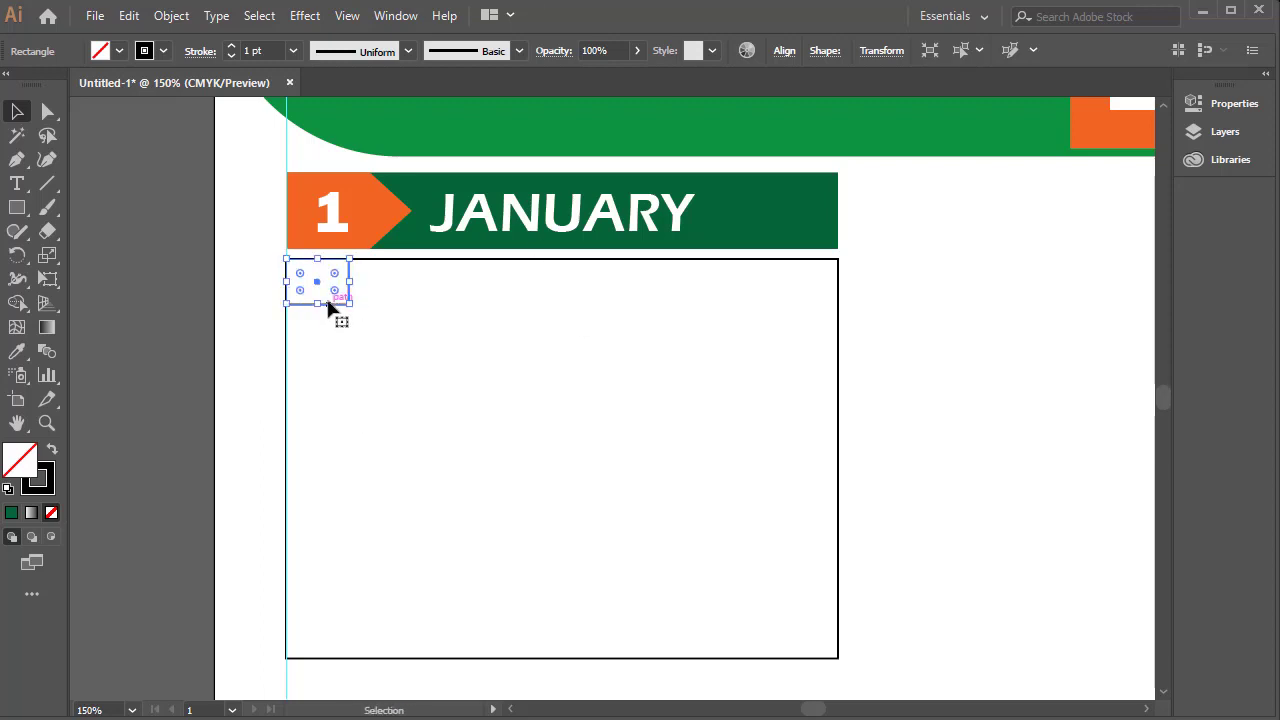
- Repeat copies of the box into a row of seven and stretch it to the right edge
{"action": "left_click_drag", "start_coordinate": [333, 308], "coordinate": [405, 310]}
{"action": "key", "text": "ctrl+d"}
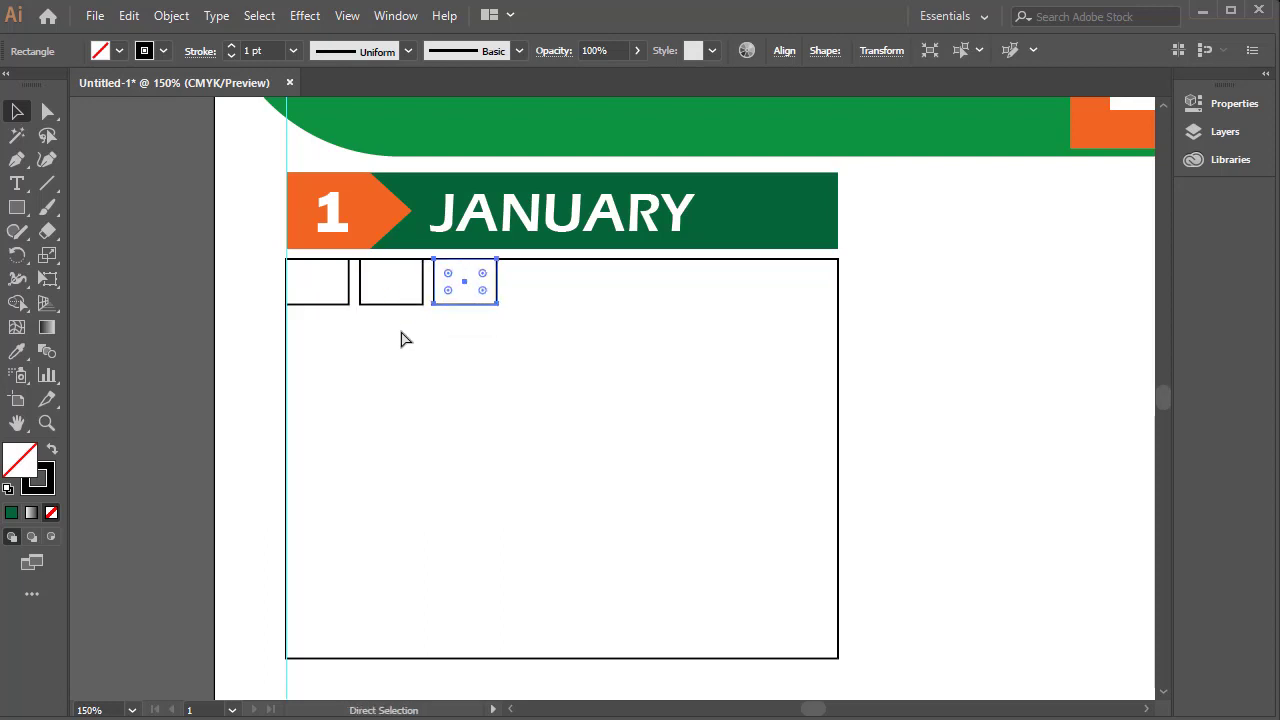
{"action": "key", "text": "ctrl+d"}
{"action": "key", "text": "ctrl+d"}
{"action": "key", "text": "ctrl+d"}
{"action": "key", "text": "ctrl+d"}
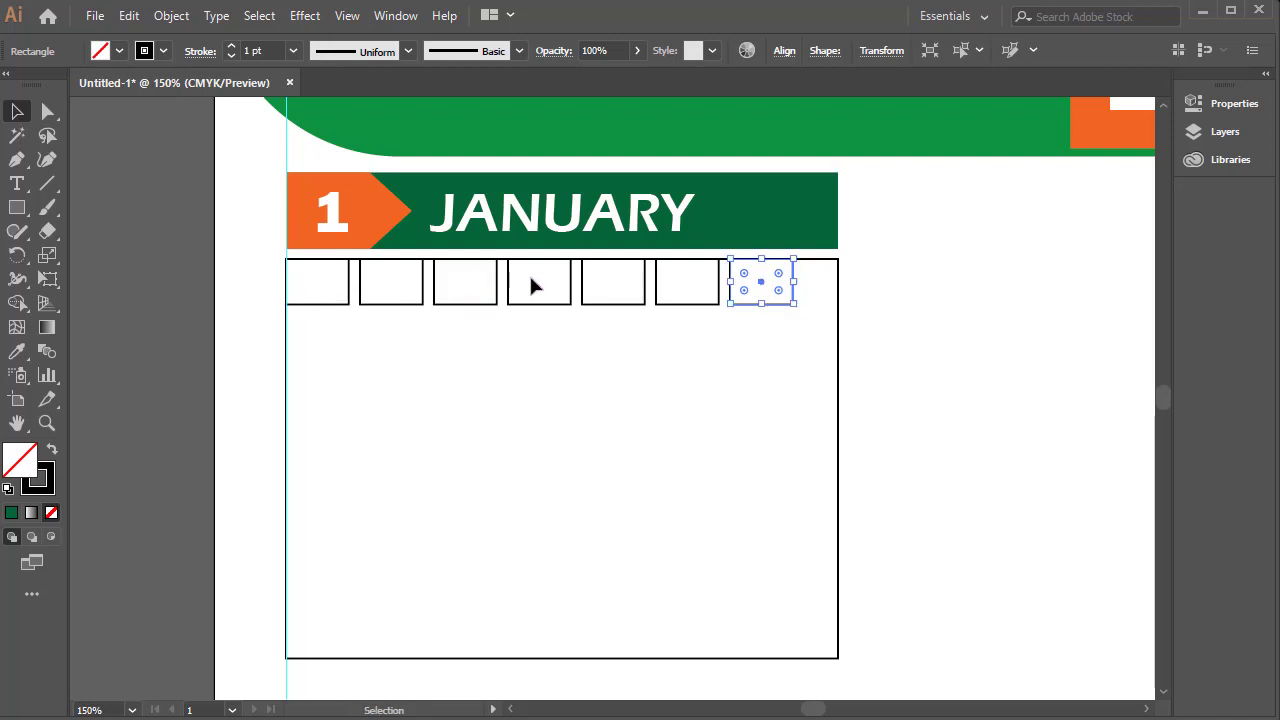
{"action": "left_click", "coordinate": [840, 390]}
{"action": "left_click_drag", "start_coordinate": [920, 378], "coordinate": [314, 289]}
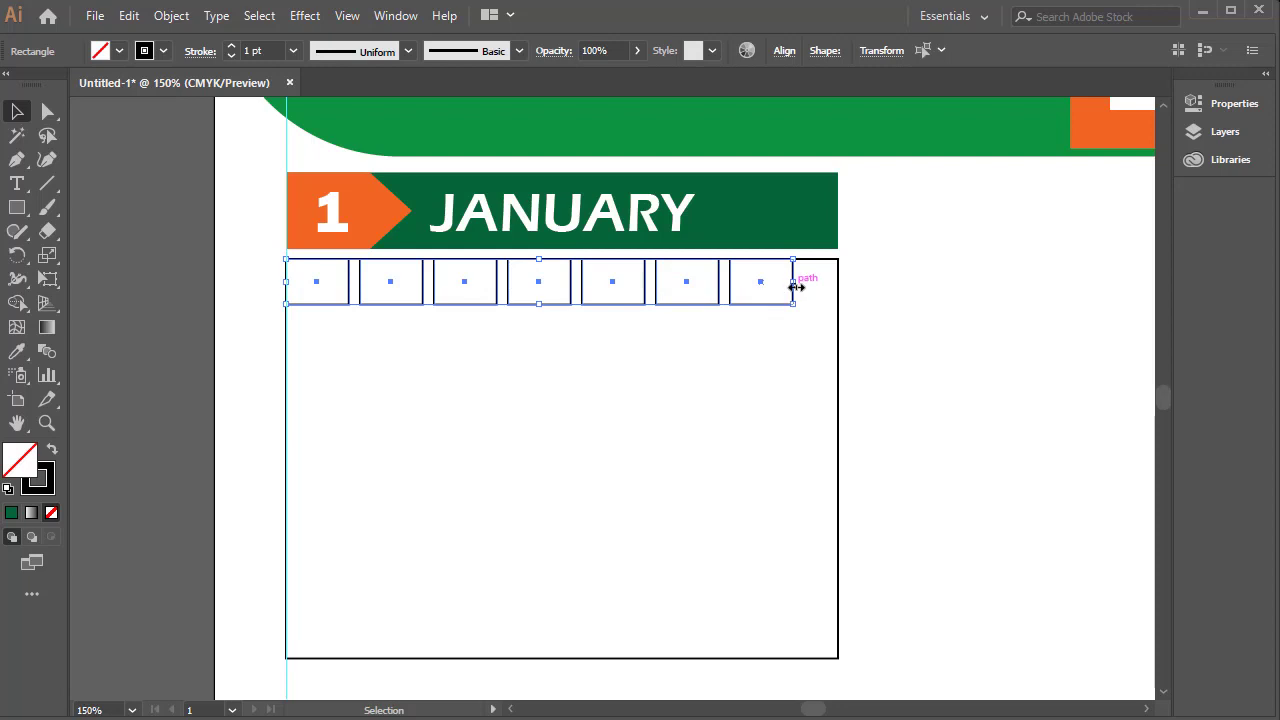
{"action": "left_click_drag", "start_coordinate": [793, 282], "coordinate": [840, 286]}
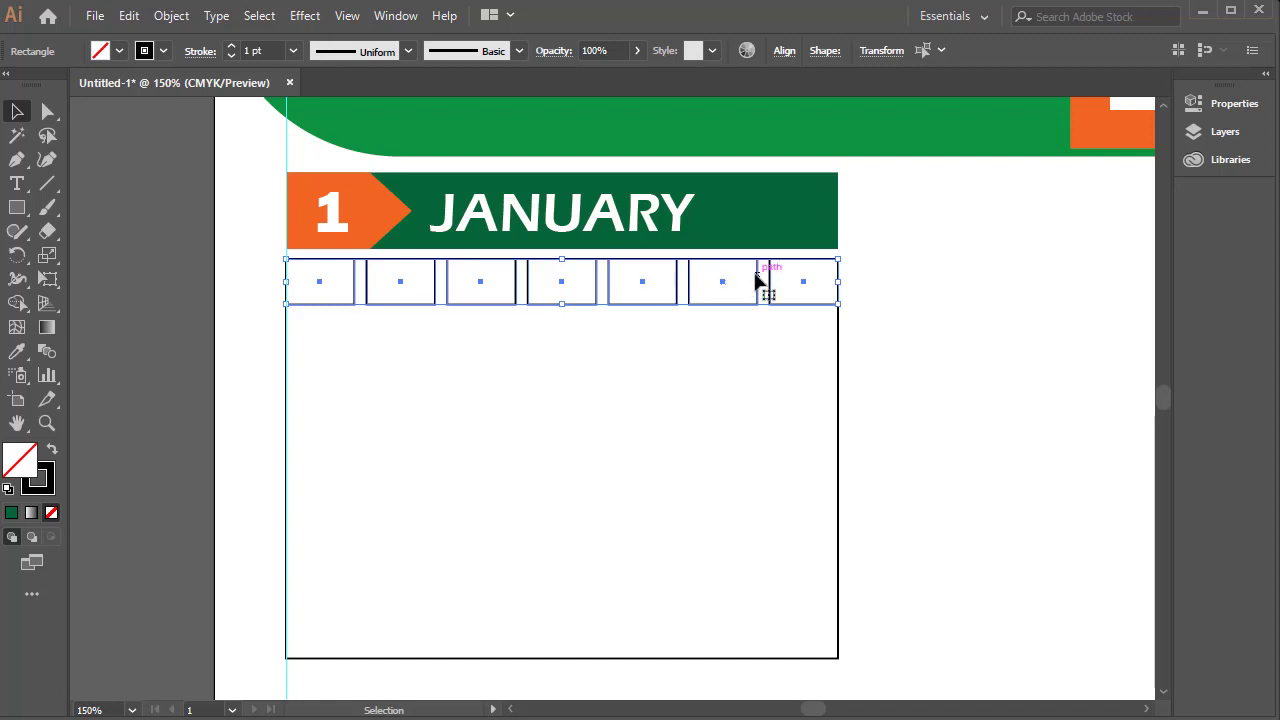
- Duplicate the row of boxes 0.4 in downward and repeat it to make six rows
{"action": "left_click_drag", "start_coordinate": [757, 281], "coordinate": [759, 350]}
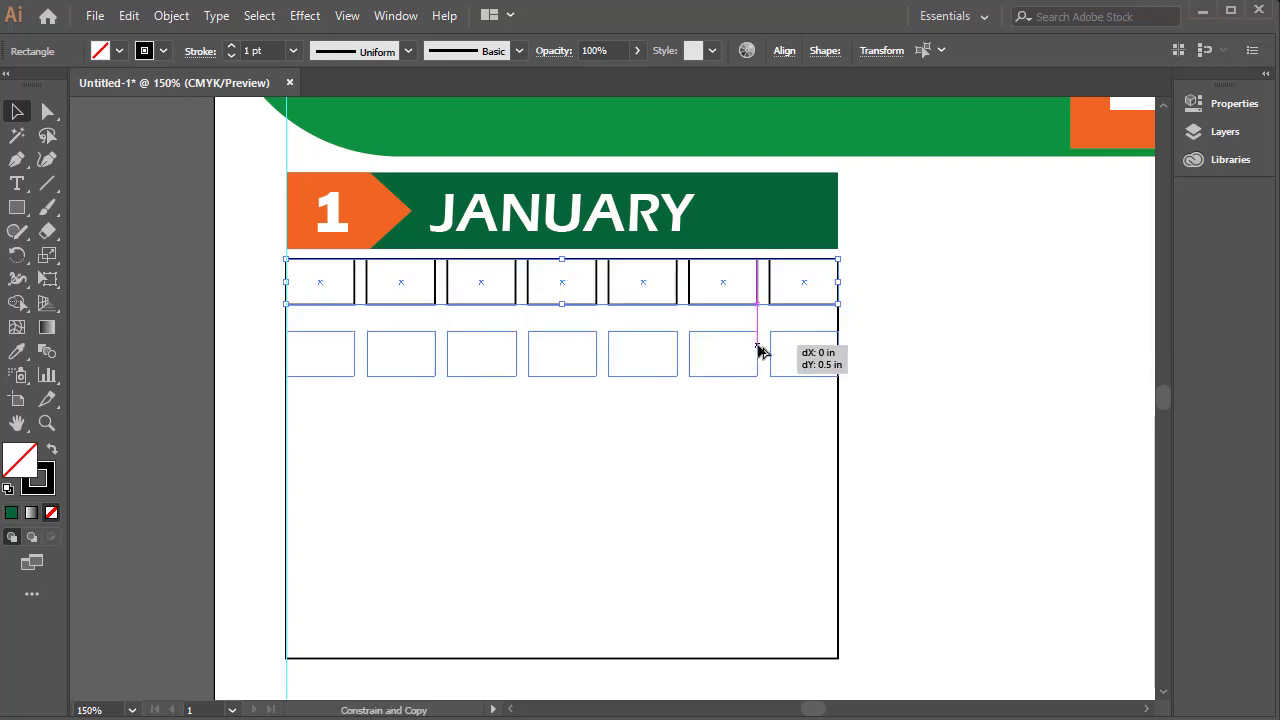
{"action": "left_click_drag", "start_coordinate": [759, 350], "coordinate": [759, 336]}
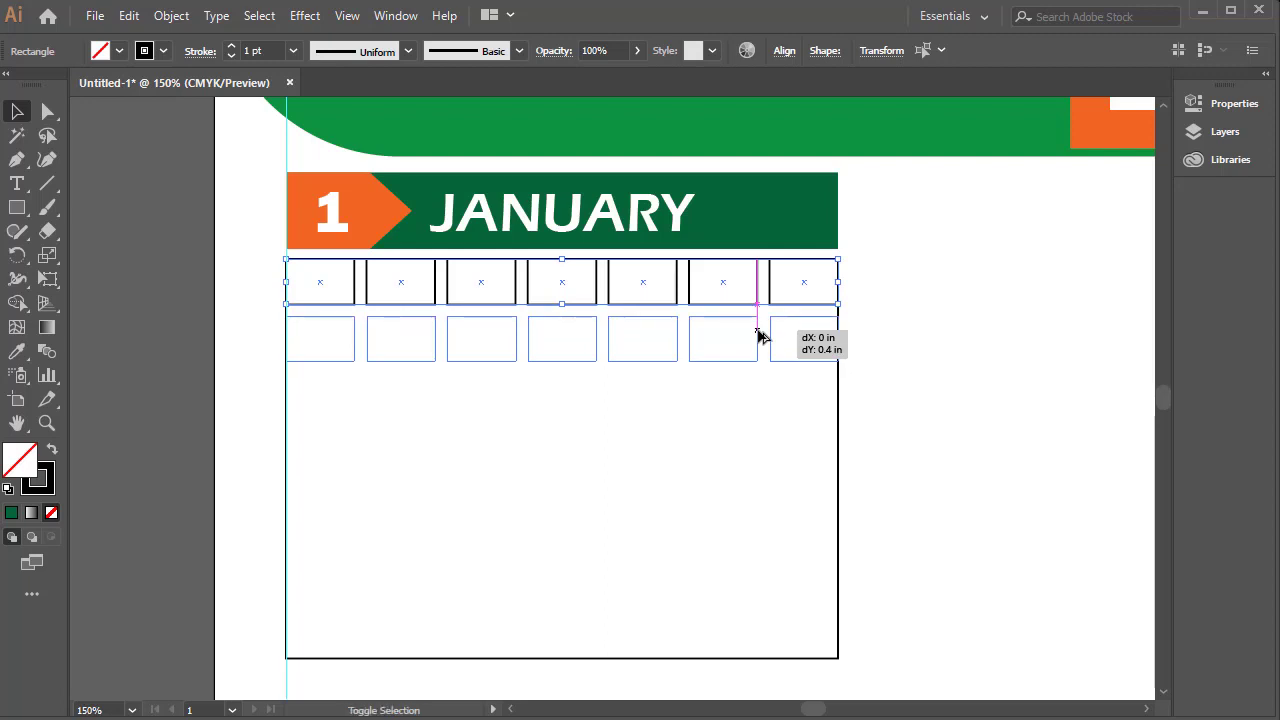
{"action": "left_click_drag", "start_coordinate": [759, 337], "coordinate": [759, 337]}
{"action": "key", "text": "ctrl+d"}
{"action": "key", "text": "ctrl+d"}
{"action": "key", "text": "ctrl+d"}
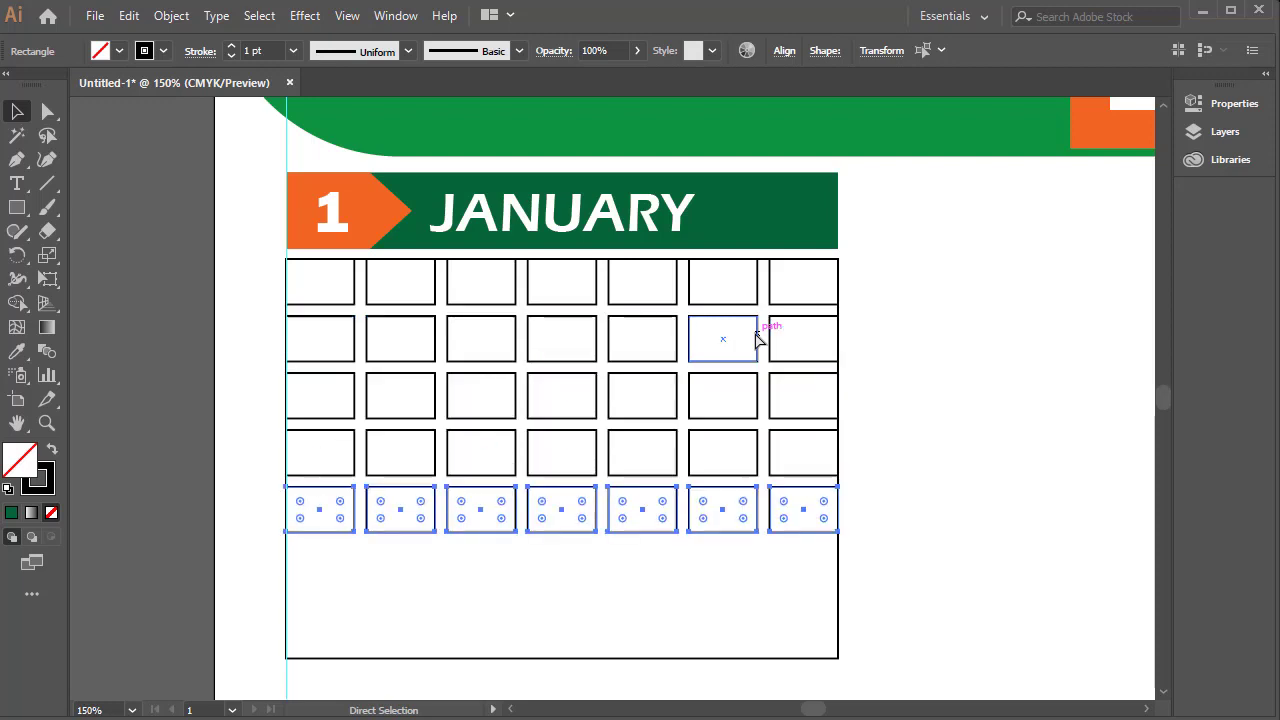
{"action": "key", "text": "ctrl+d"}
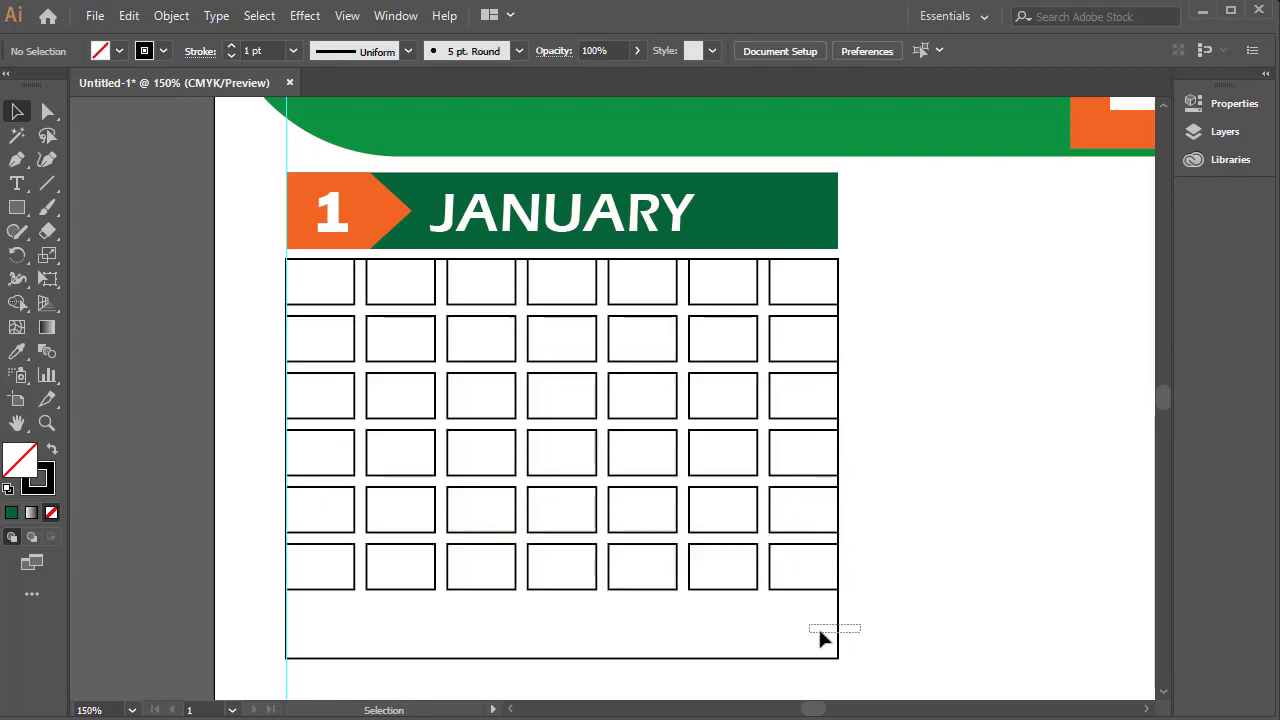
- Stretch all six rows so the grid reaches the rectangle's bottom edge
{"action": "left_click_drag", "start_coordinate": [862, 630], "coordinate": [823, 640]}
{"action": "left_click_drag", "start_coordinate": [900, 606], "coordinate": [291, 289]}
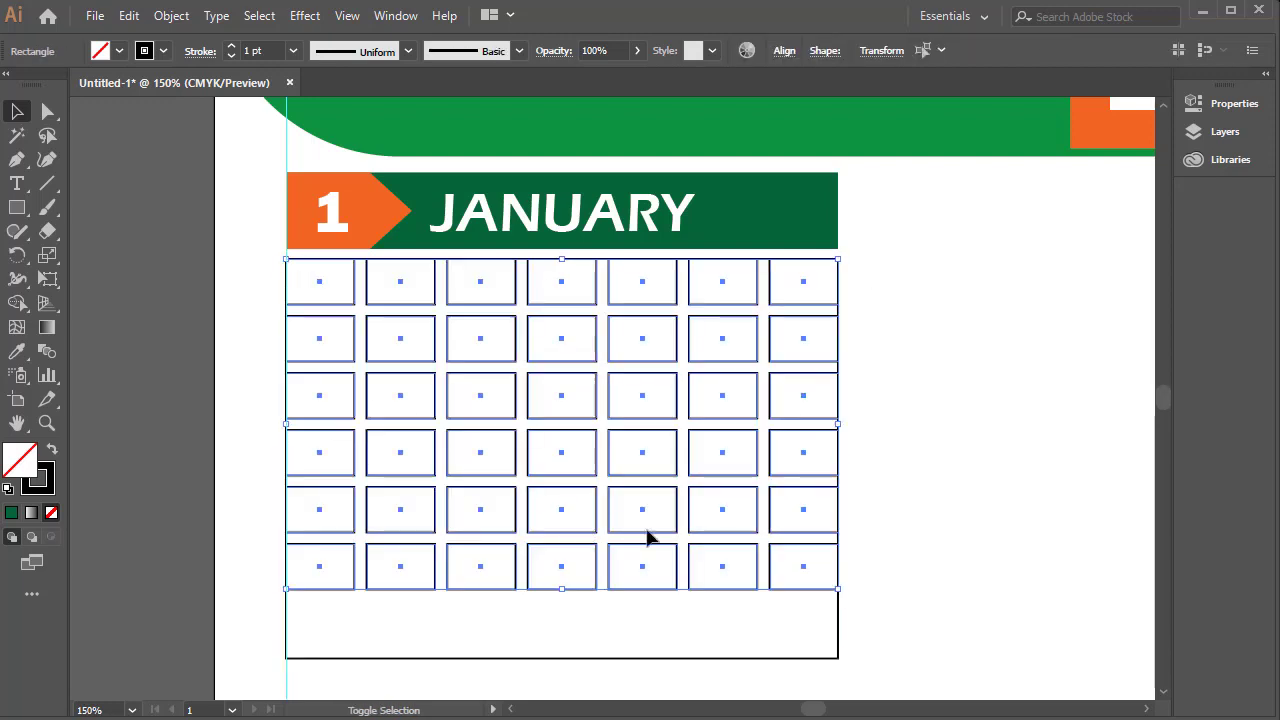
{"action": "left_click_drag", "start_coordinate": [564, 590], "coordinate": [564, 658]}
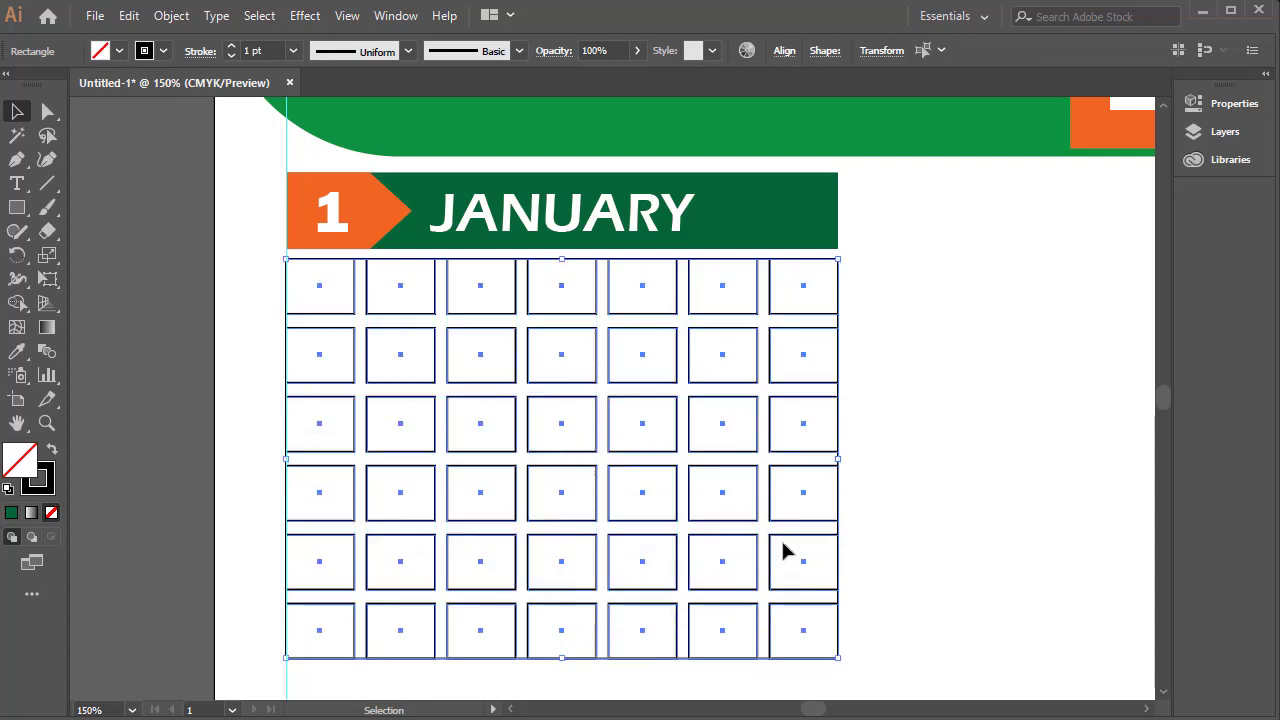
{"action": "left_click", "coordinate": [934, 395]}
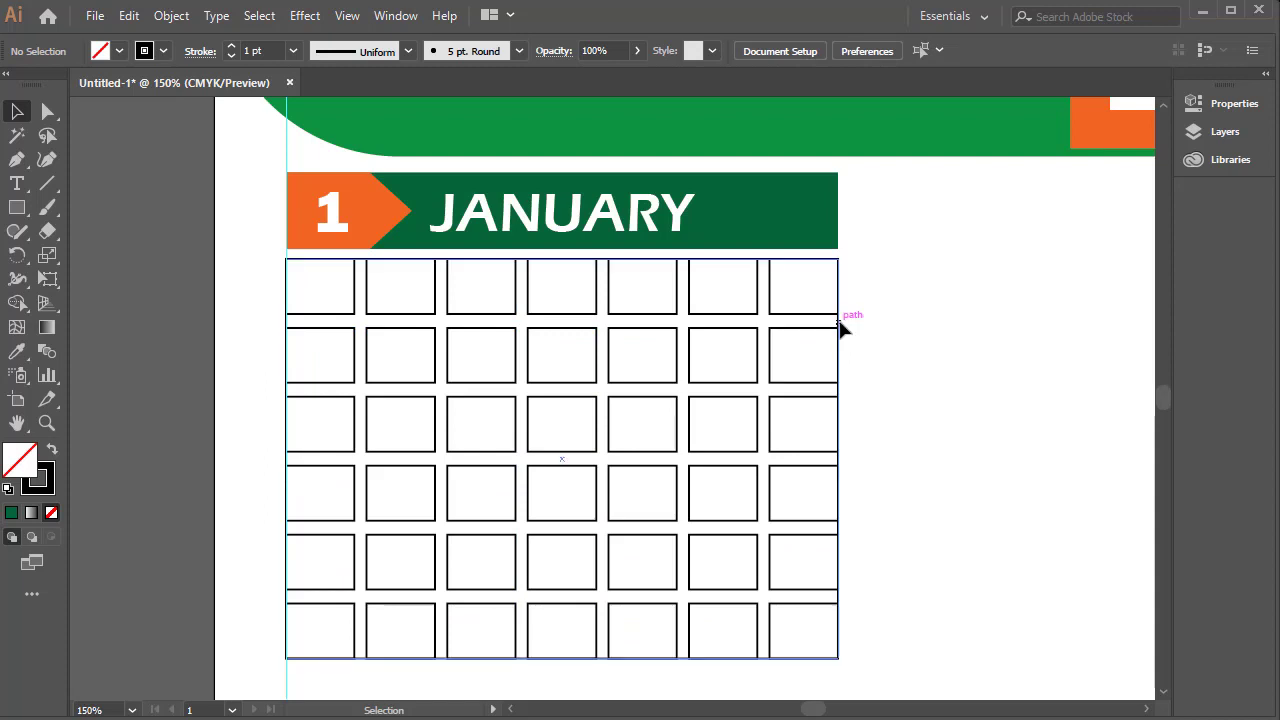
{"action": "left_click", "coordinate": [838, 330]}
{"action": "left_click", "coordinate": [890, 399]}
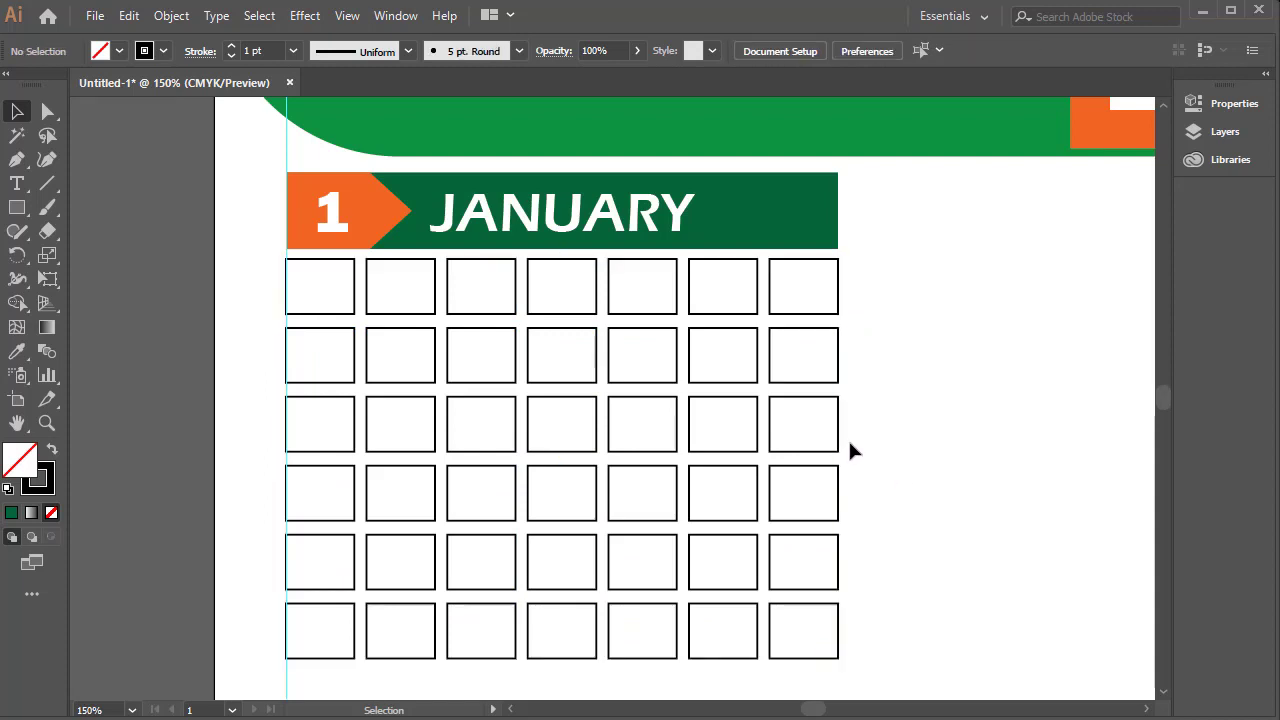
- Select the first row of cells and inspect its boxes with Direct Selection
{"action": "left_click_drag", "start_coordinate": [860, 276], "coordinate": [305, 297]}
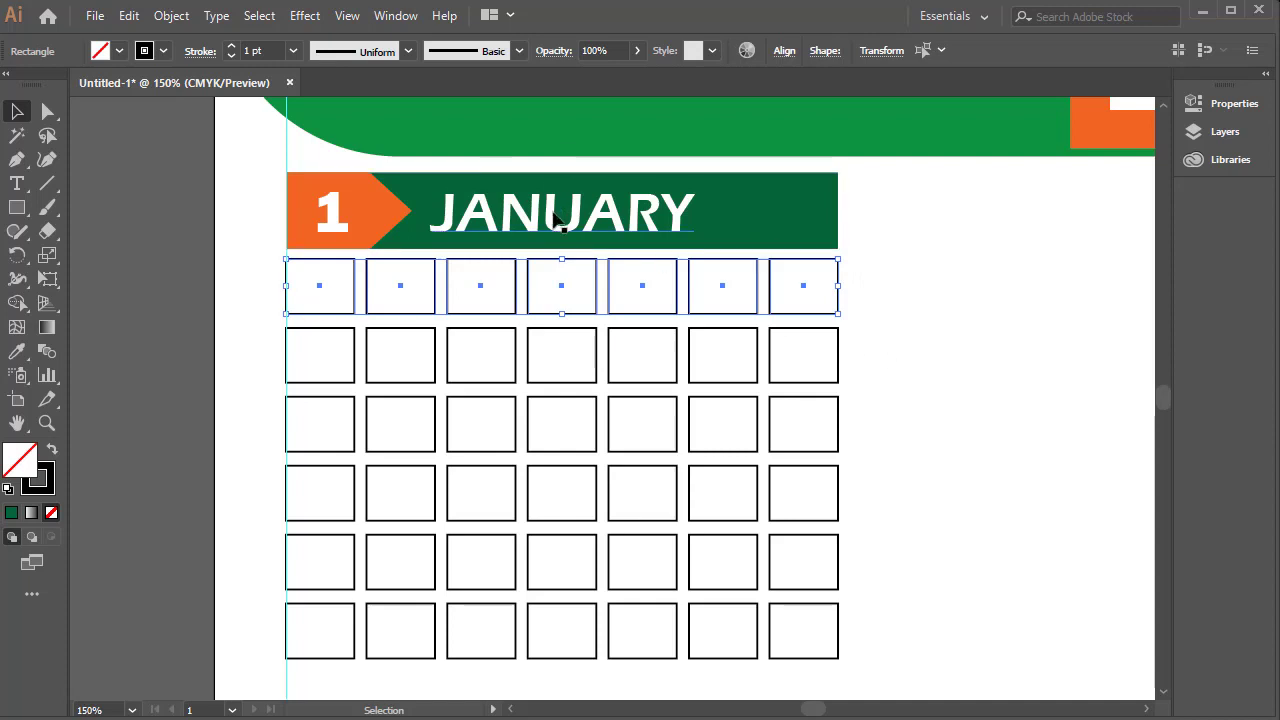
{"action": "left_click", "coordinate": [843, 297]}
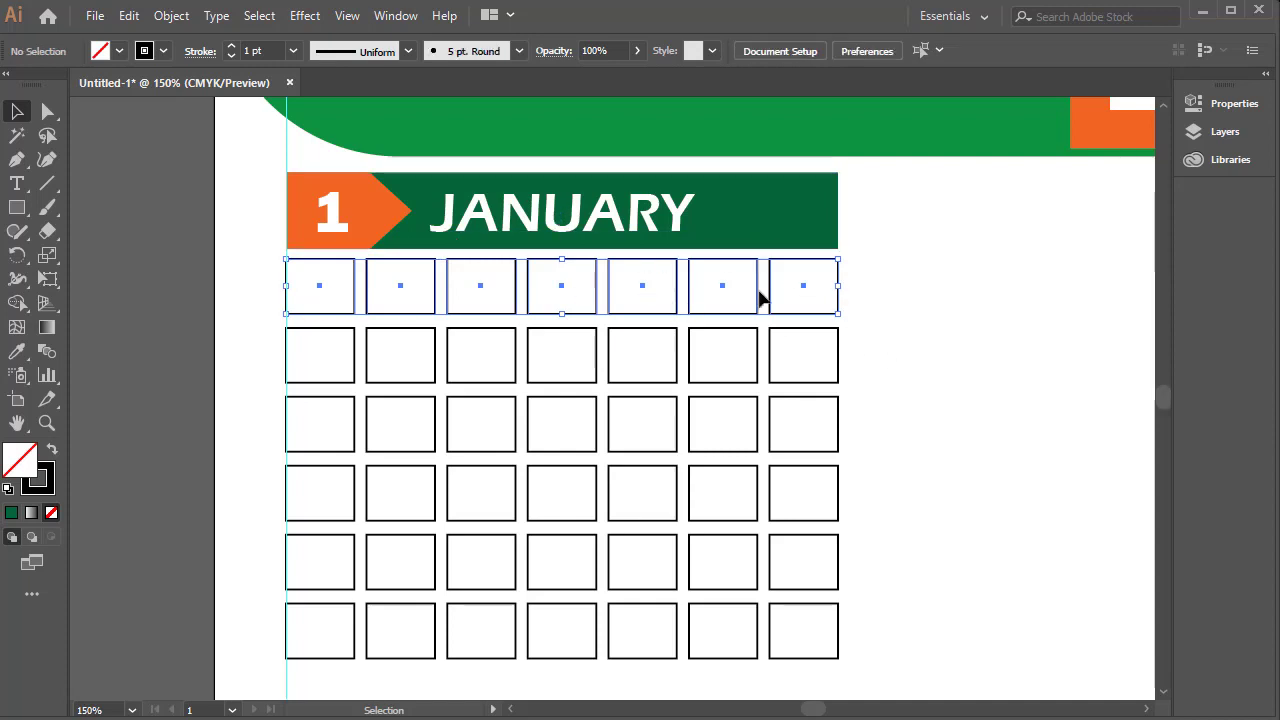
{"action": "left_click", "coordinate": [357, 286]}
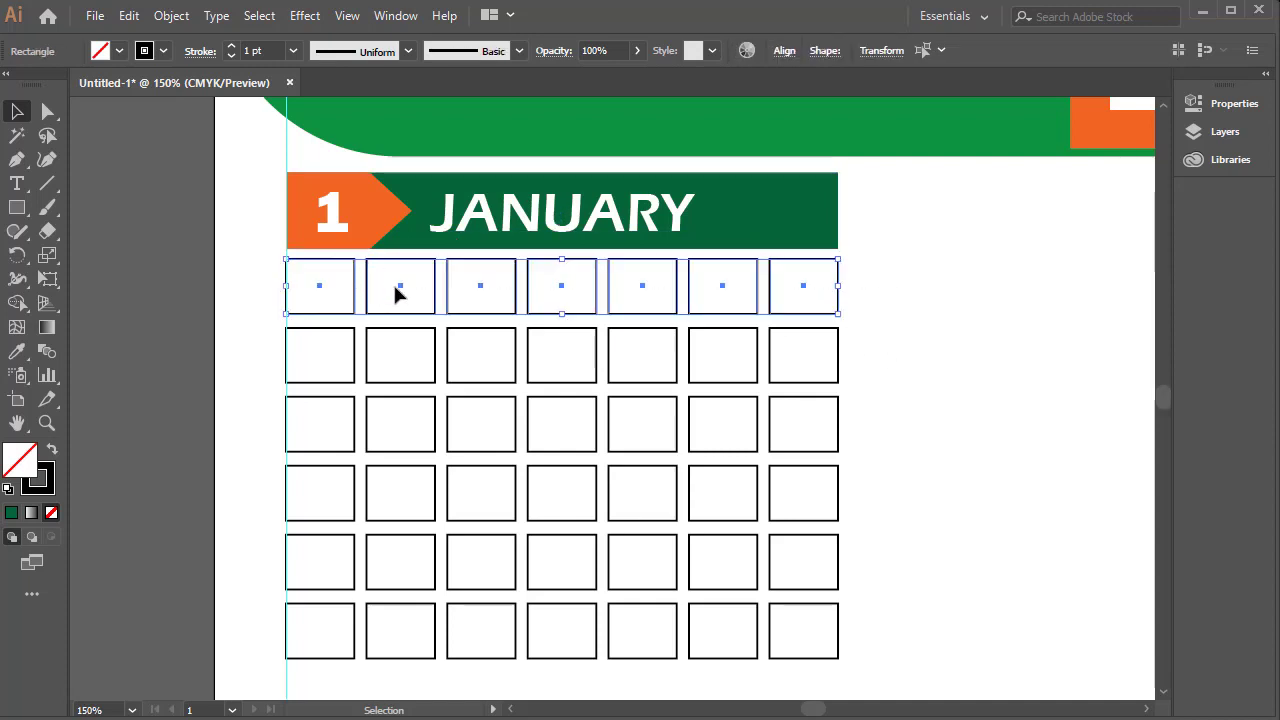
{"action": "key", "text": "a"}
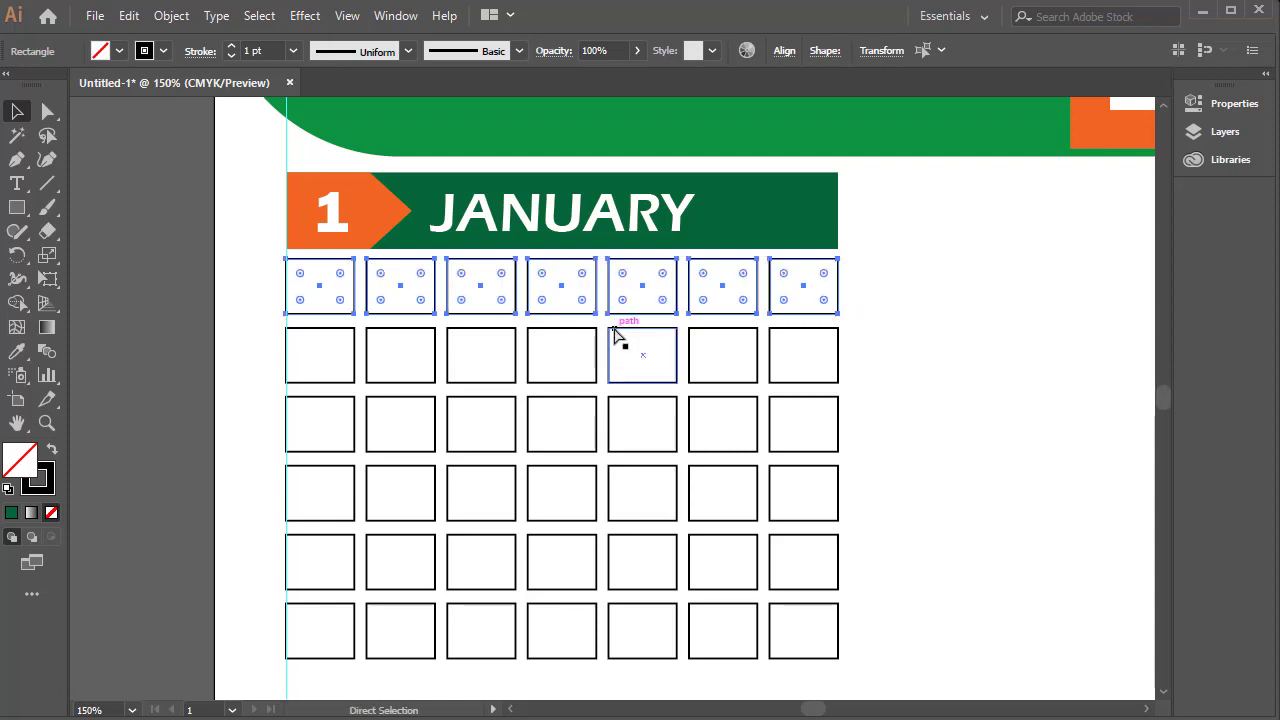
{"action": "key", "text": "v"}
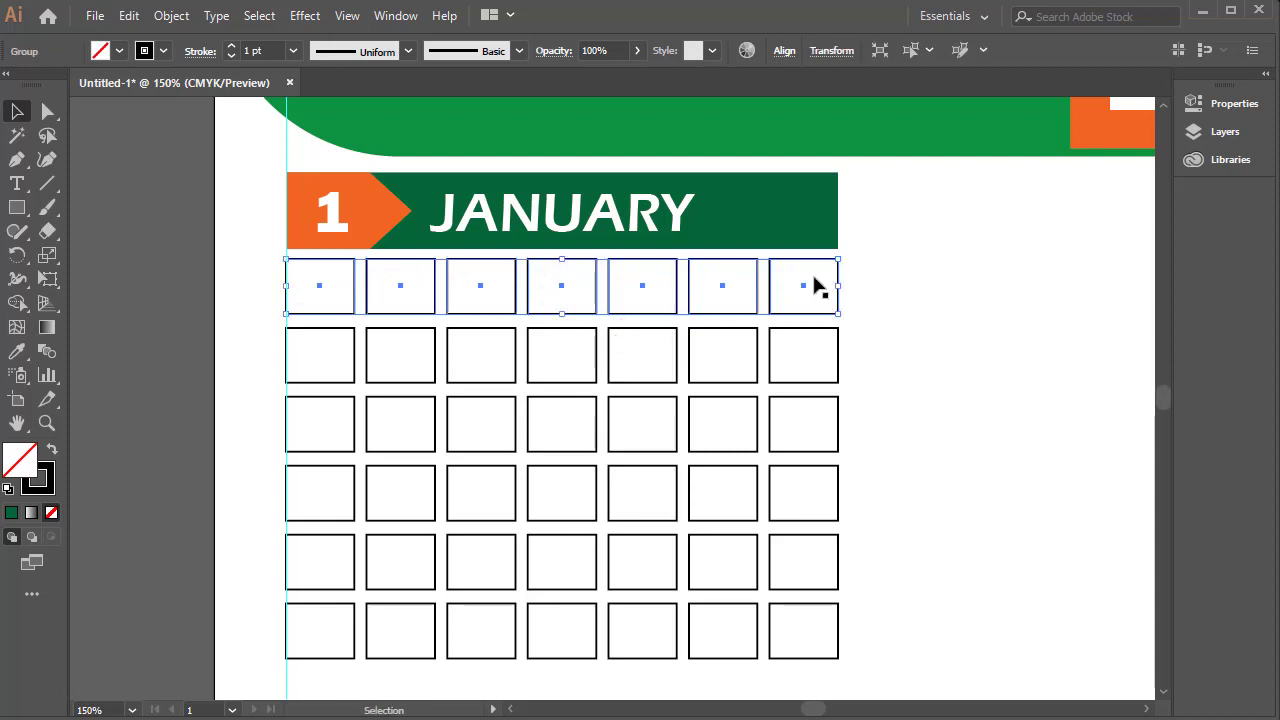
{"action": "left_click", "coordinate": [800, 268]}
{"action": "left_click", "coordinate": [790, 245]}
{"action": "left_click", "coordinate": [806, 274]}
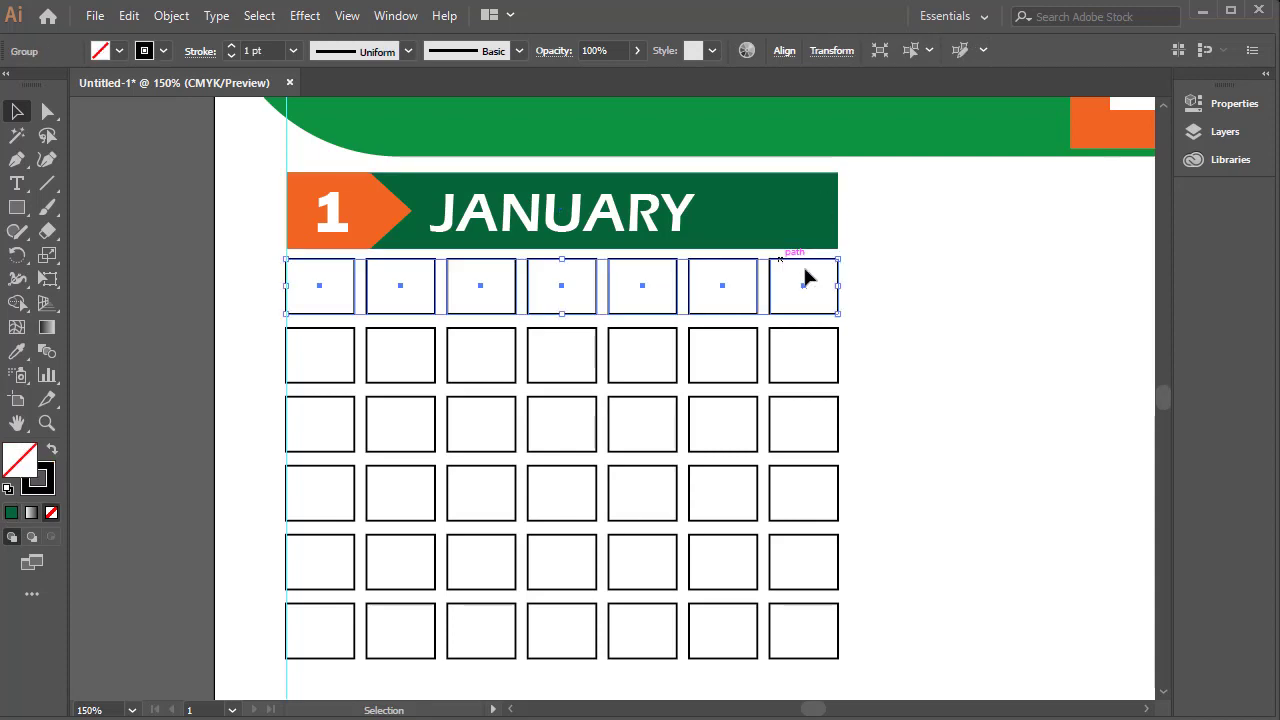
- Marquee-select all seven top-row cells with the Selection tool
{"action": "key", "text": "a"}
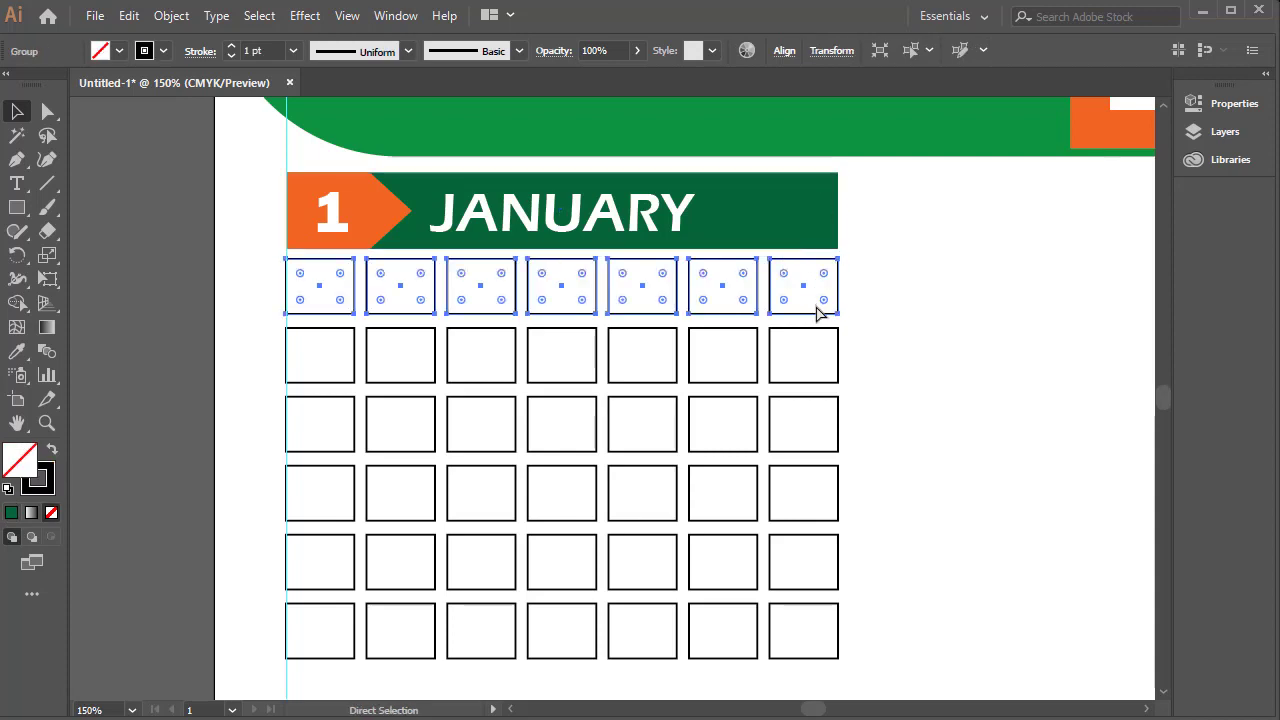
{"action": "key", "text": "v"}
{"action": "key", "text": "a"}
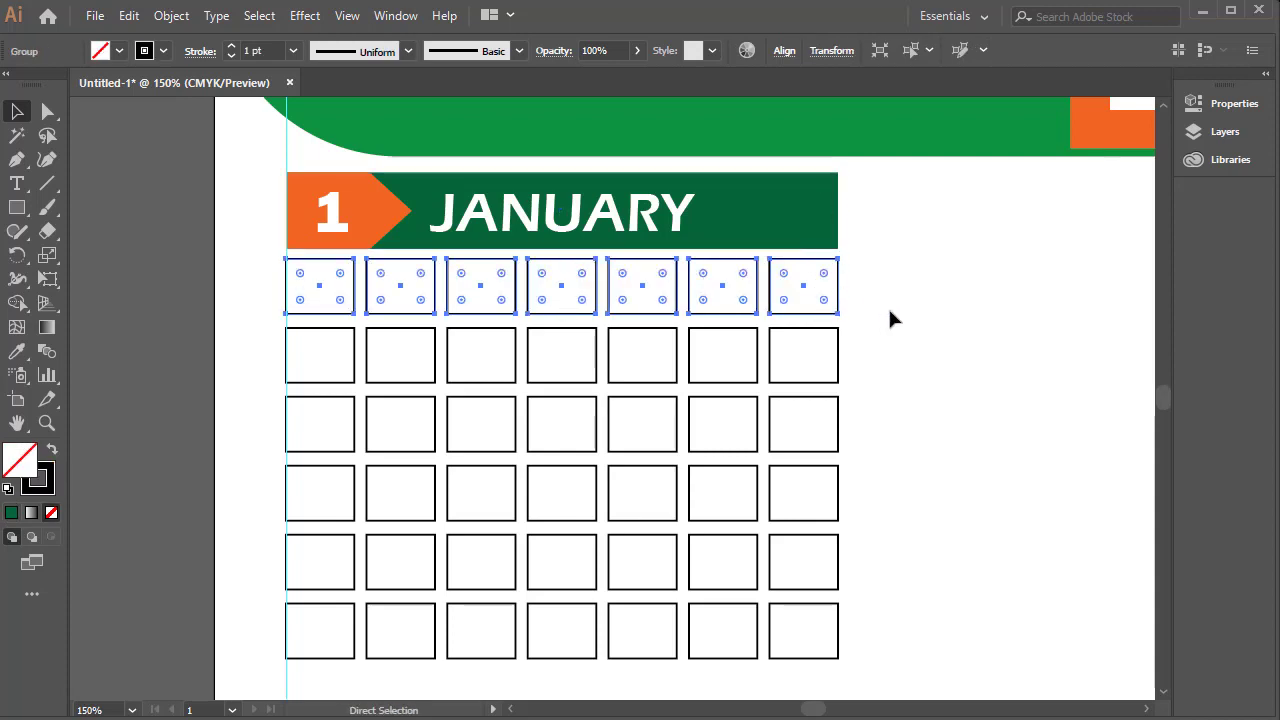
{"action": "key", "text": "v"}
{"action": "key", "text": "a"}
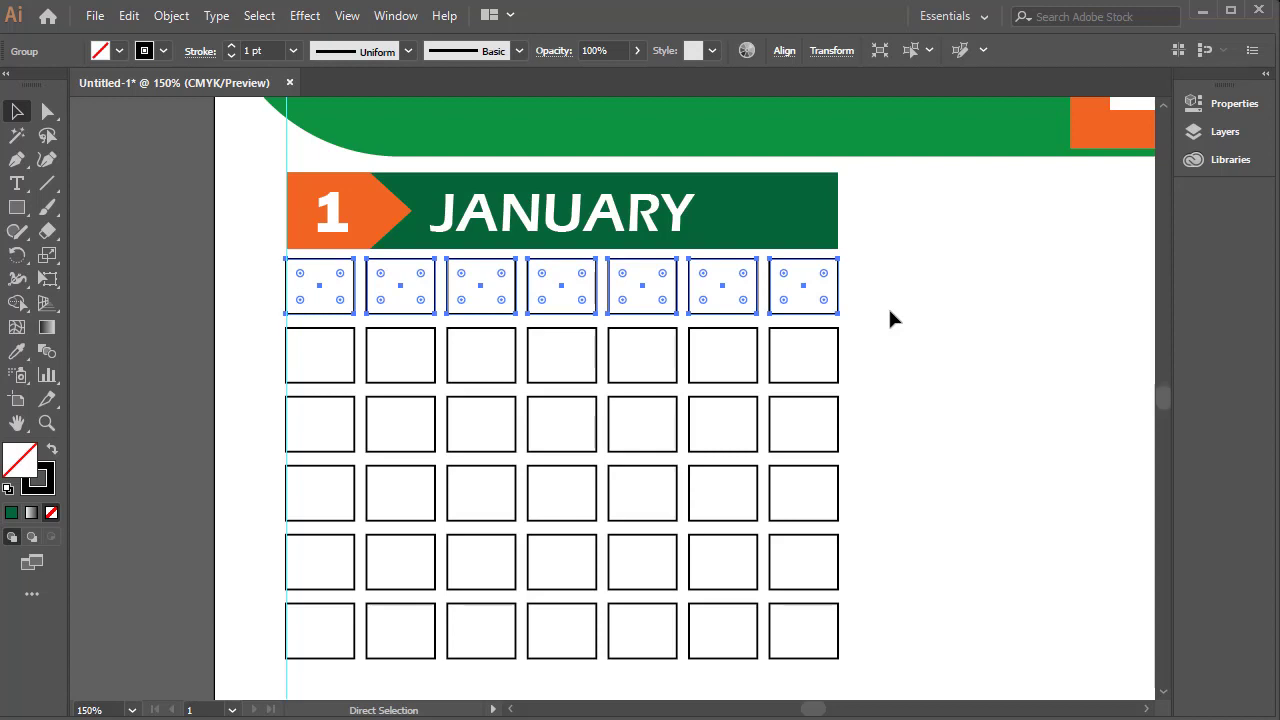
{"action": "key", "text": "v"}
{"action": "key", "text": "a"}
{"action": "left_click", "coordinate": [893, 318]}
{"action": "key", "text": "v"}
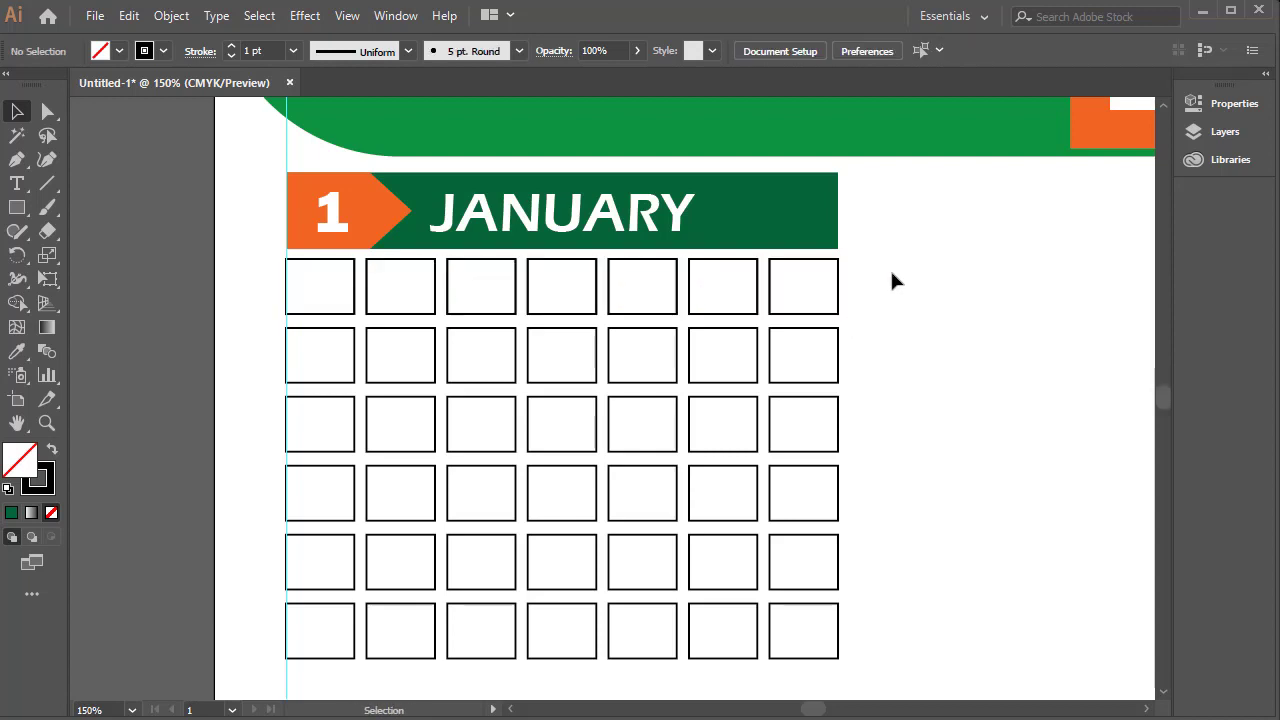
{"action": "left_click_drag", "start_coordinate": [892, 273], "coordinate": [330, 296]}
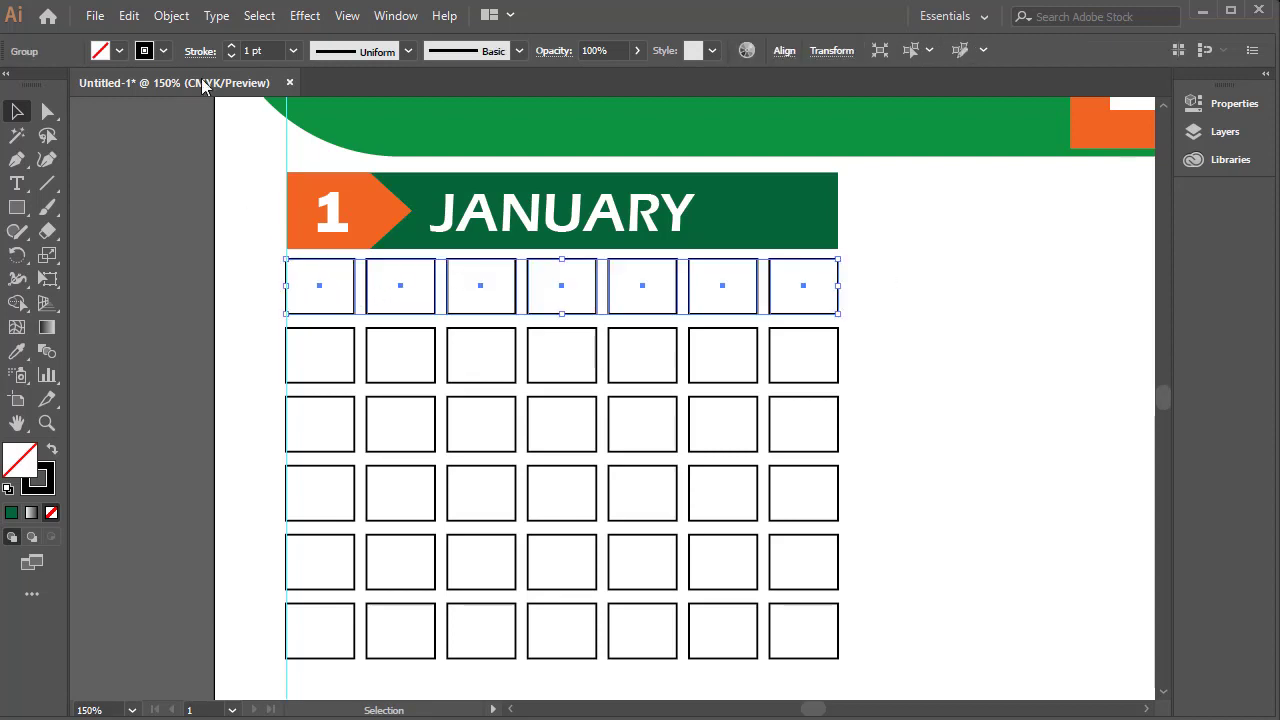
- Thread the seven cells via Type > Threaded Text > Create, test-typing then undoing to empty frames
{"action": "left_click", "coordinate": [216, 16]}
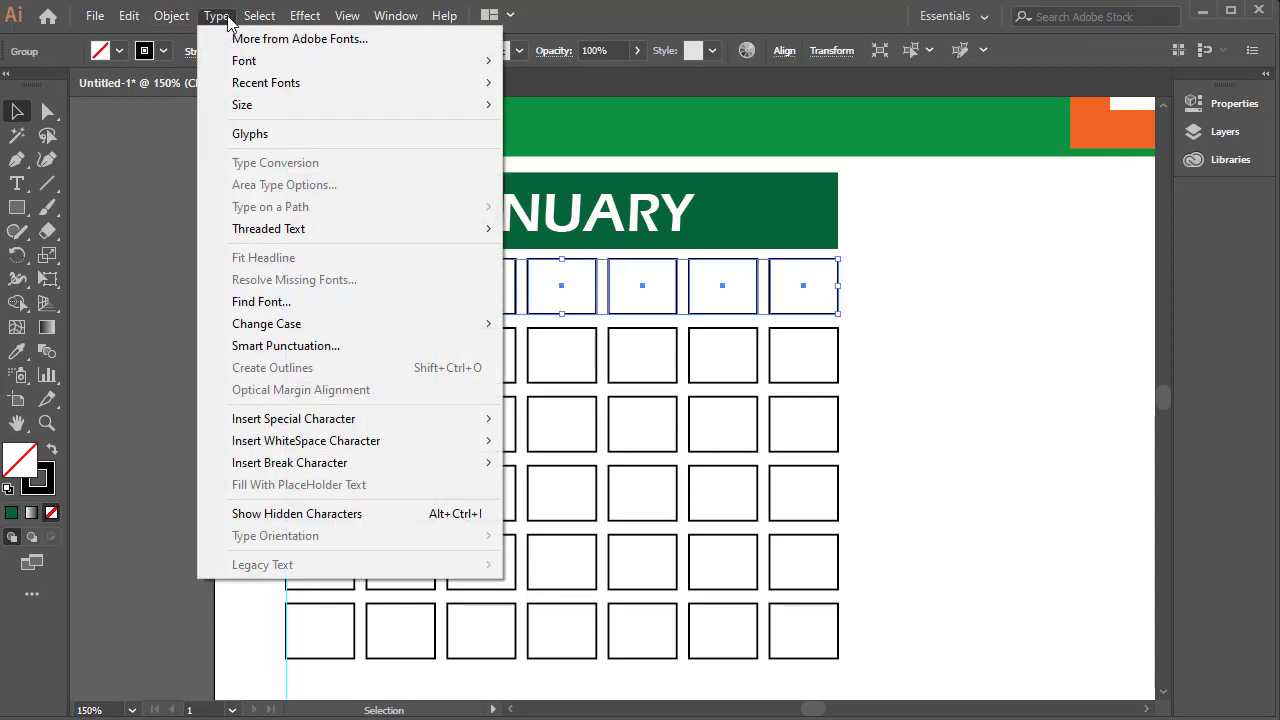
{"action": "mouse_move", "coordinate": [268, 229]}
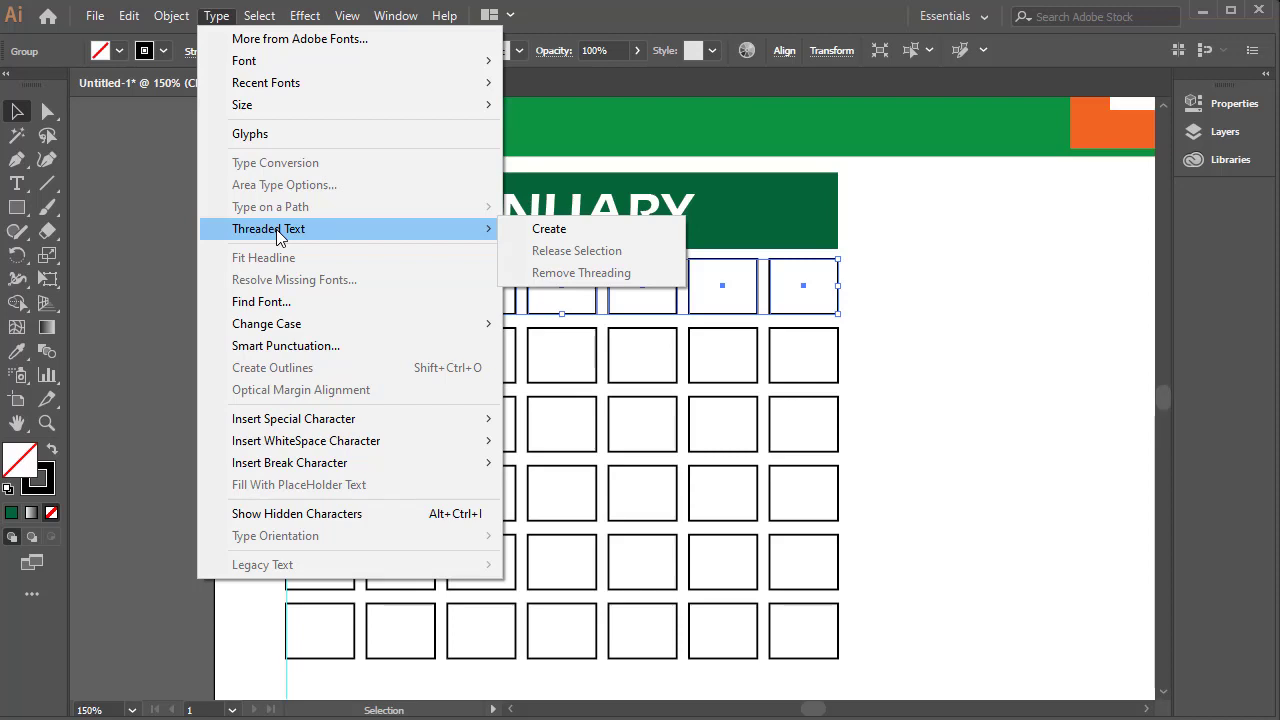
{"action": "left_click", "coordinate": [545, 234]}
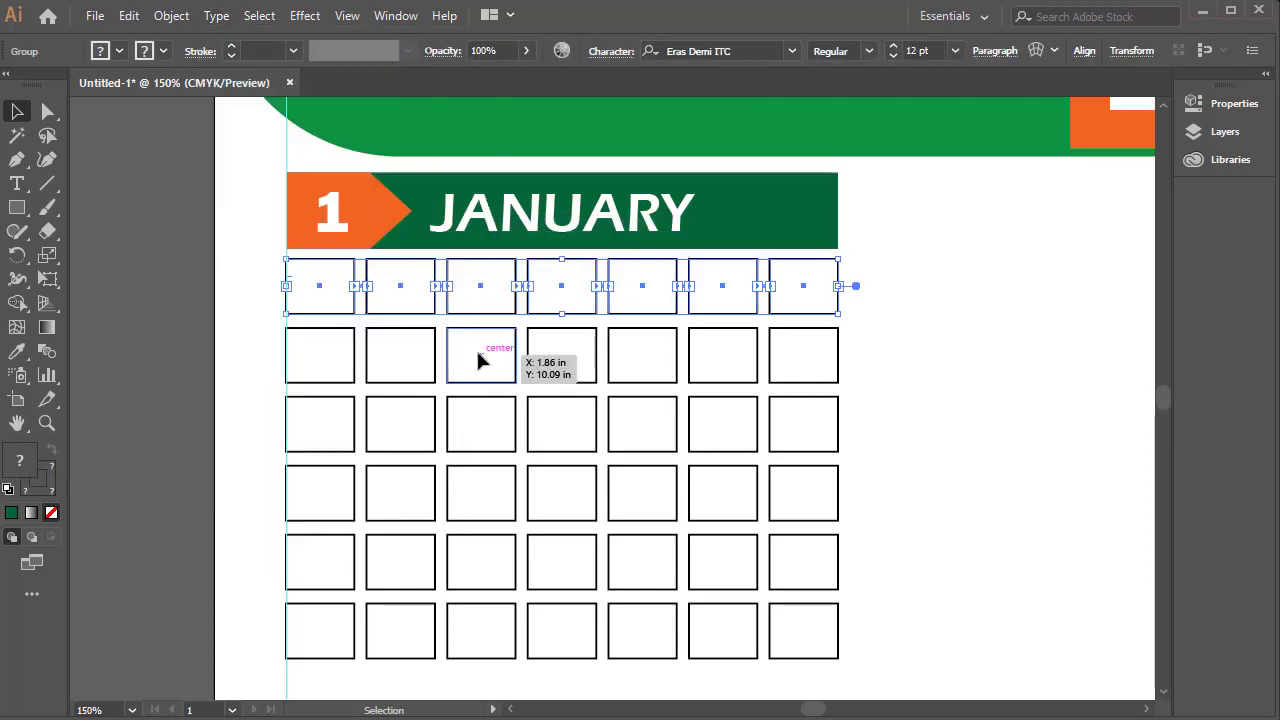
{"action": "left_click", "coordinate": [16, 186]}
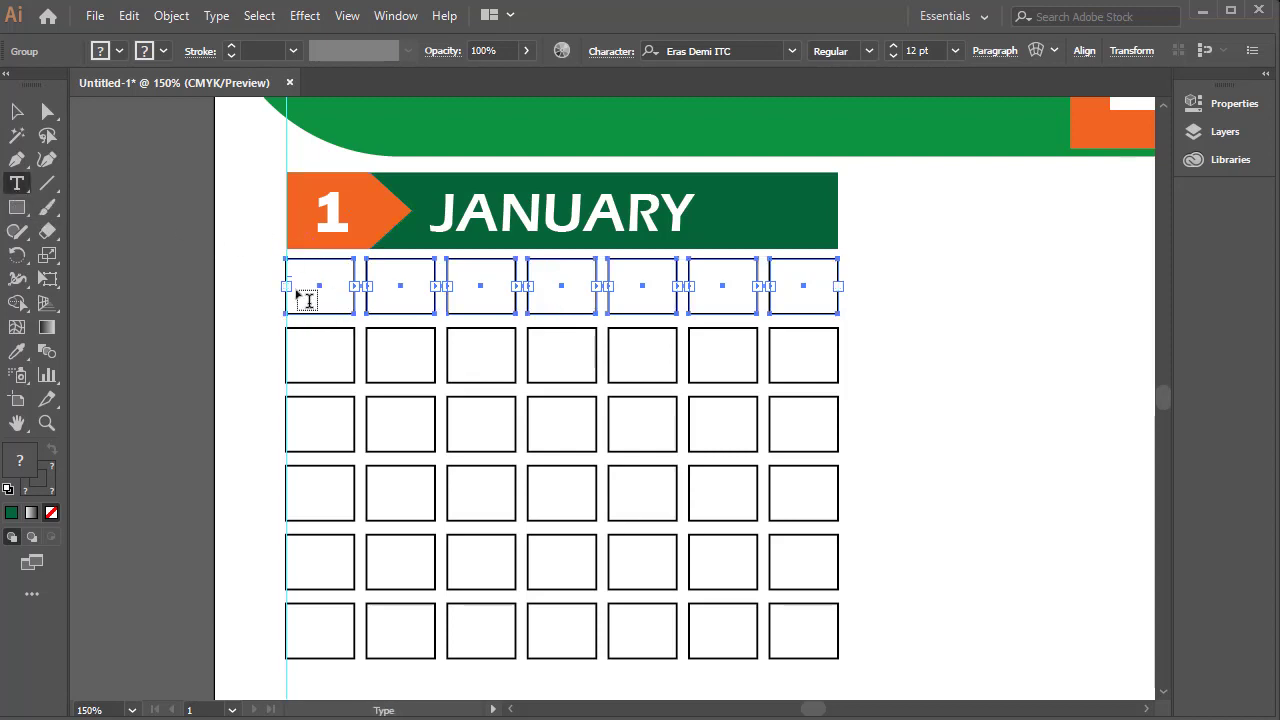
{"action": "left_click", "coordinate": [304, 288]}
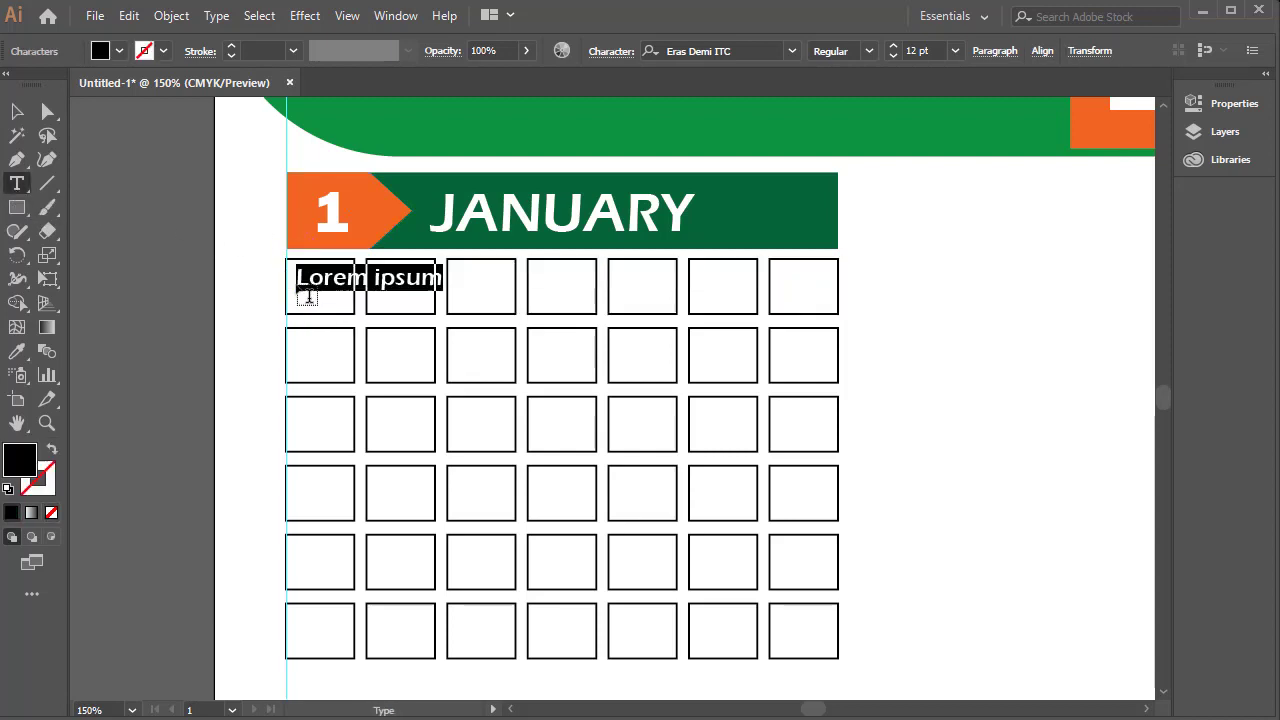
{"action": "type", "text": "dfvd"}
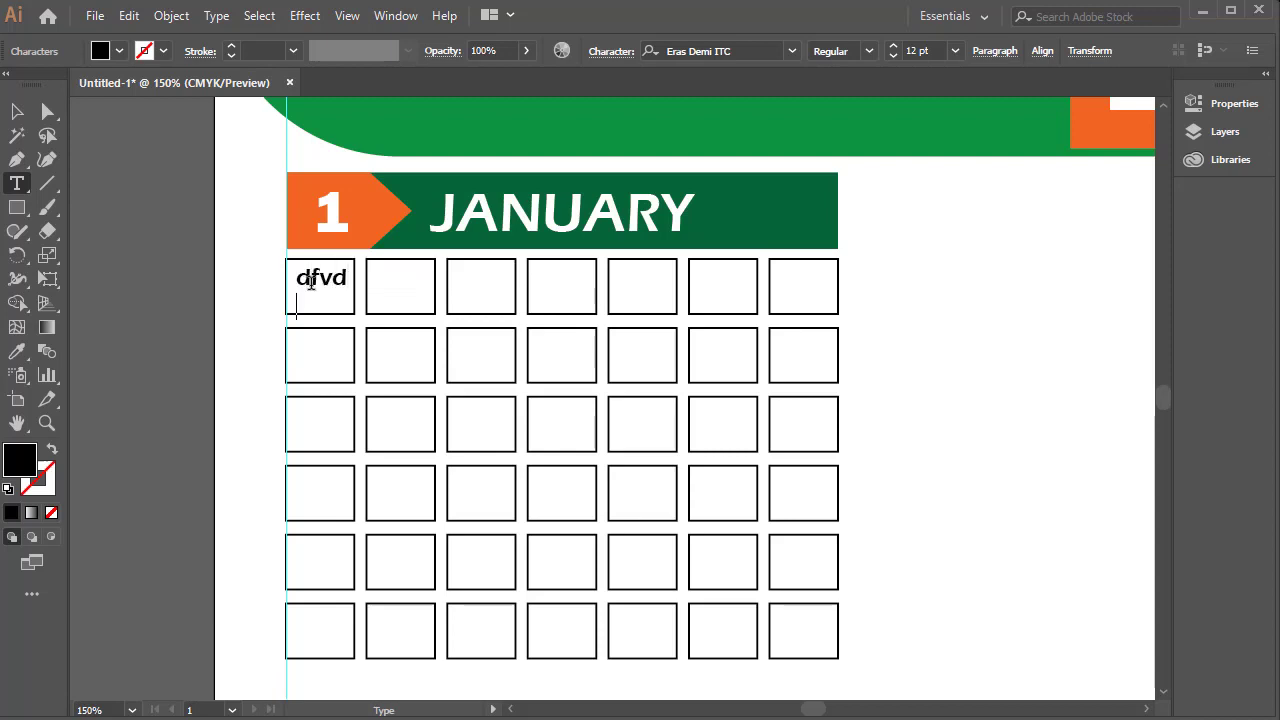
{"action": "key", "text": "ctrl+z"}
{"action": "key", "text": "Return"}
{"action": "type", "text": "df"}
{"action": "key", "text": "ctrl+z"}
{"action": "key", "text": "ctrl+z"}
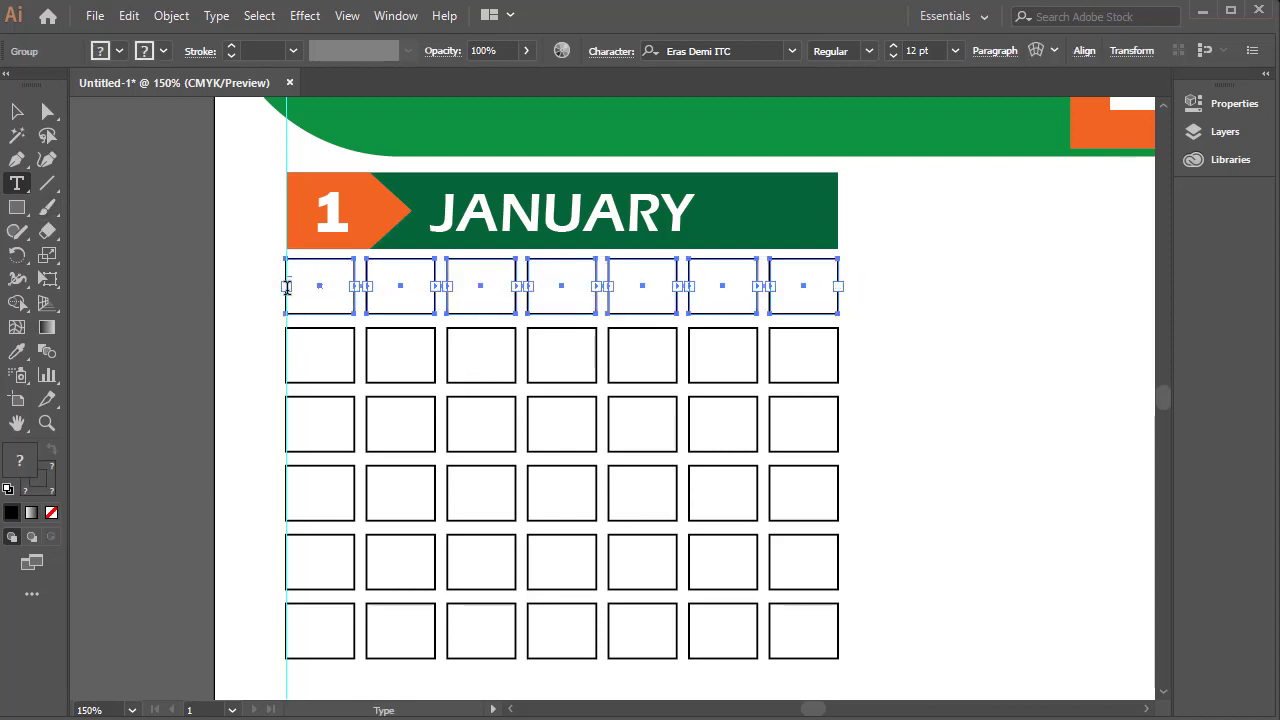
- Type the weekday labels Sun, Mon, Tue, Wed, Thu, Fri, Sat into the threaded cells
{"action": "left_click", "coordinate": [286, 287]}
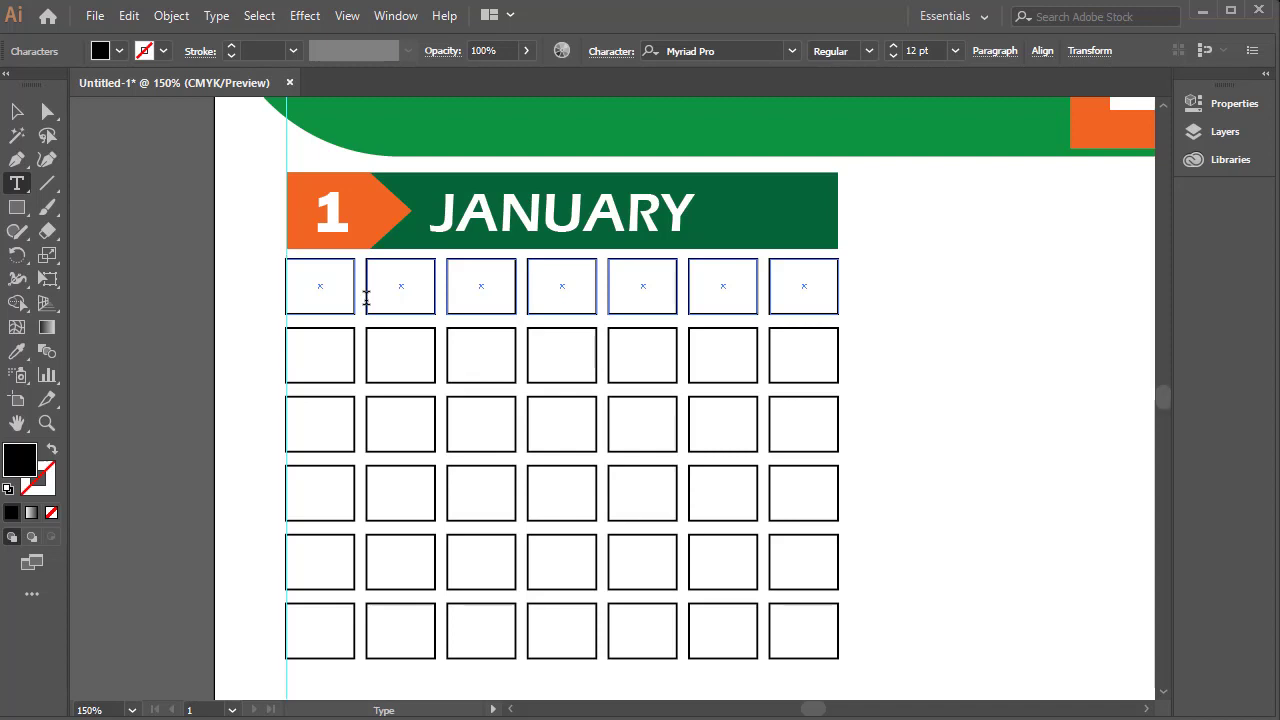
{"action": "type", "text": "Sun"}
{"action": "type", "text": "M"}
{"action": "type", "text": "on"}
{"action": "left_click", "coordinate": [366, 297]}
{"action": "type", "text": "e"}
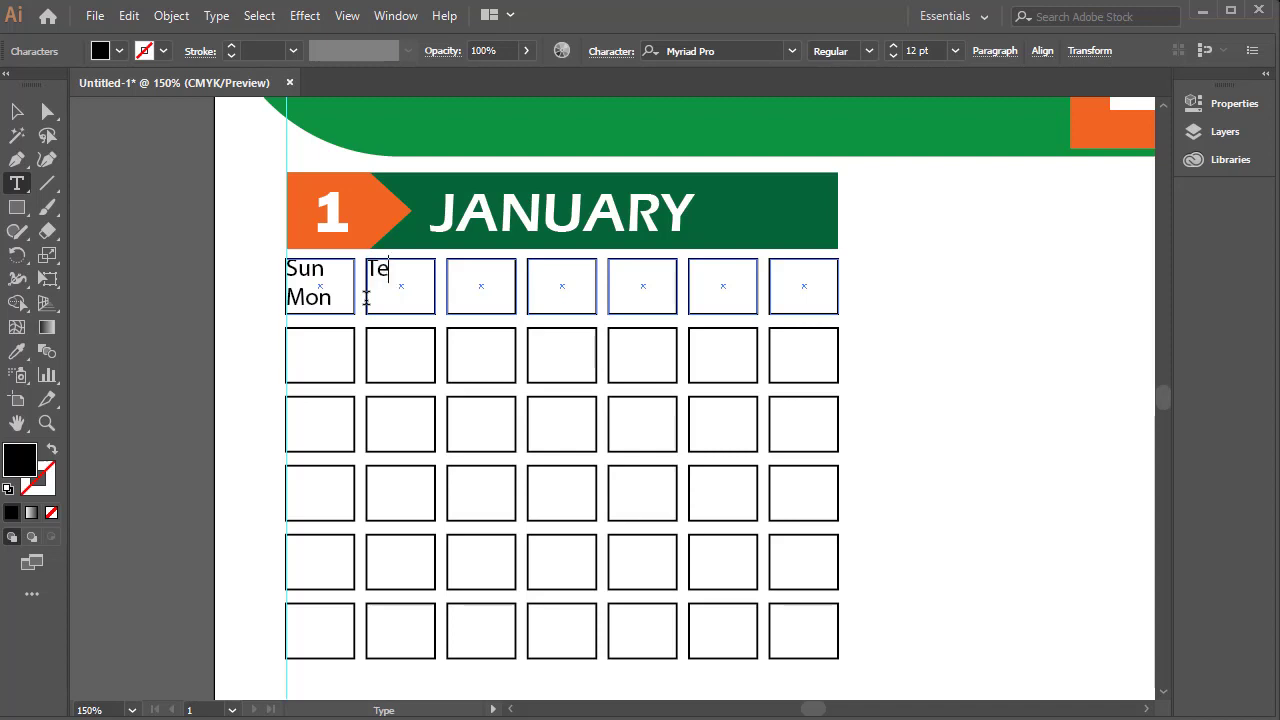
{"action": "type", "text": "e"}
{"action": "type", "text": "Wed"}
{"action": "key", "text": "Return"}
{"action": "type", "text": "Thu"}
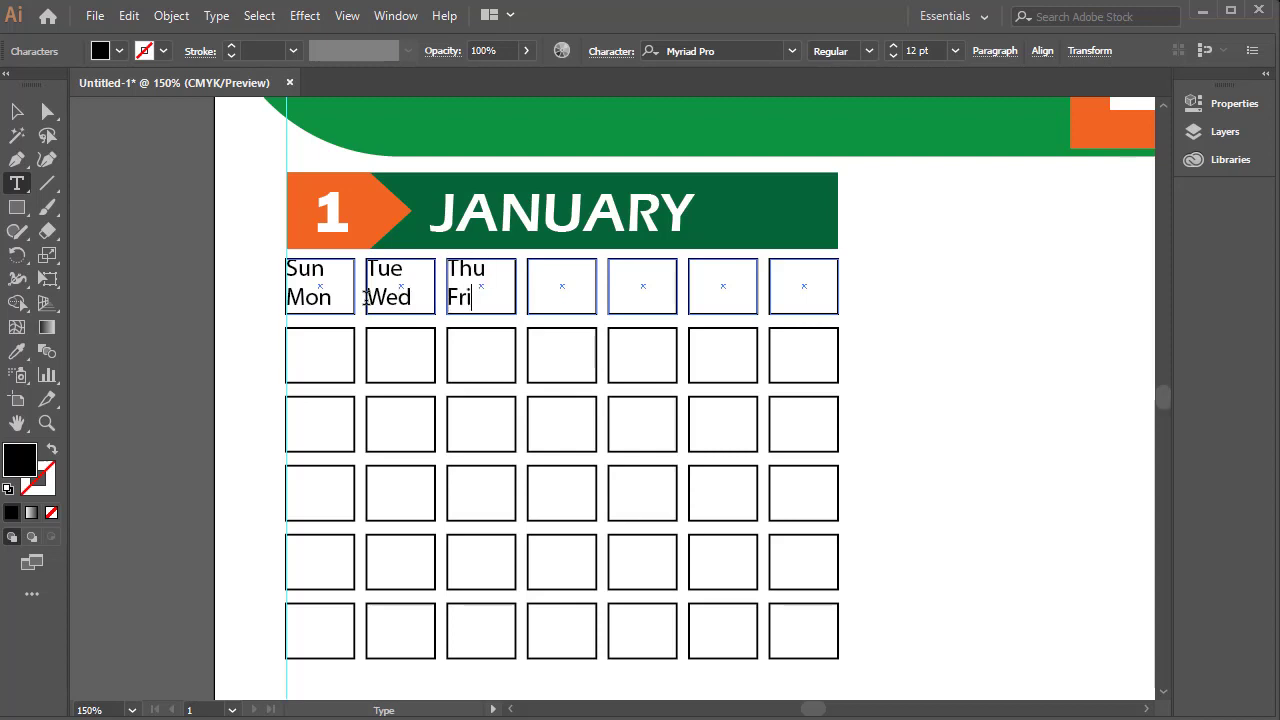
{"action": "type", "text": "Sat"}
- Set the weekday labels' font size to 17 pt so Sat fits
{"action": "left_click", "coordinate": [18, 116]}
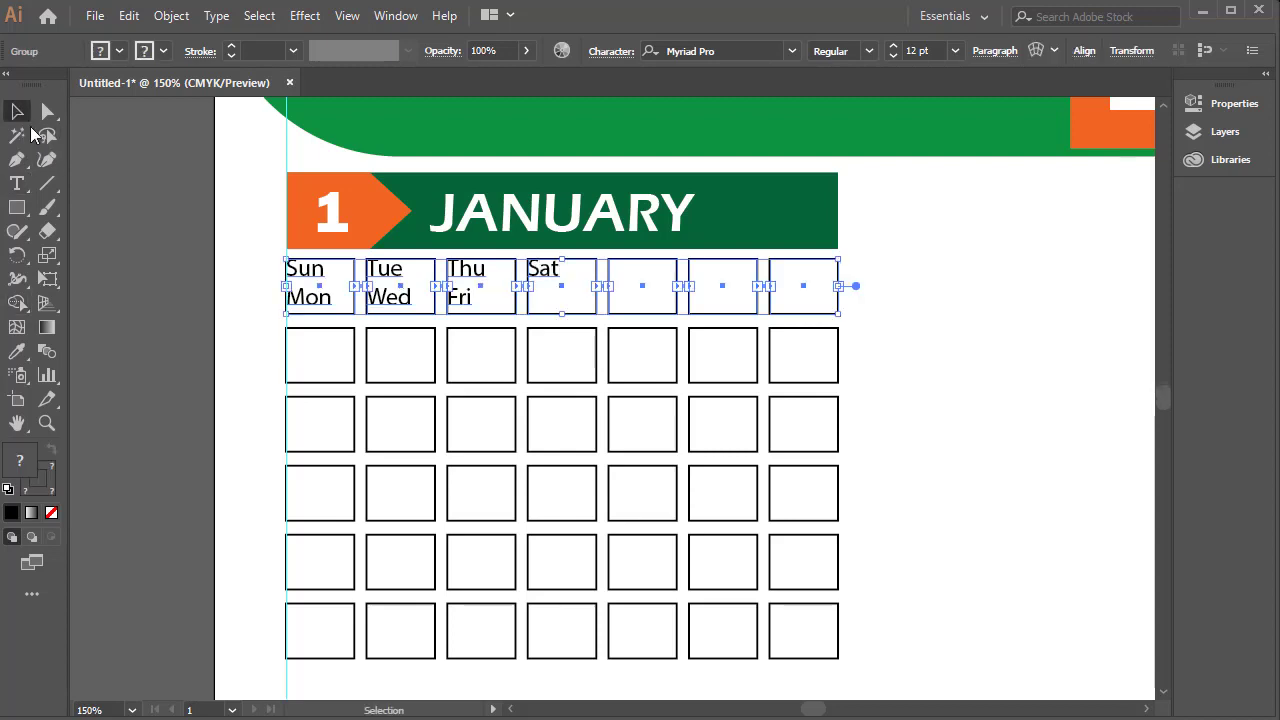
{"action": "left_click", "coordinate": [894, 46]}
{"action": "left_click", "coordinate": [894, 46]}
{"action": "left_click", "coordinate": [894, 46]}
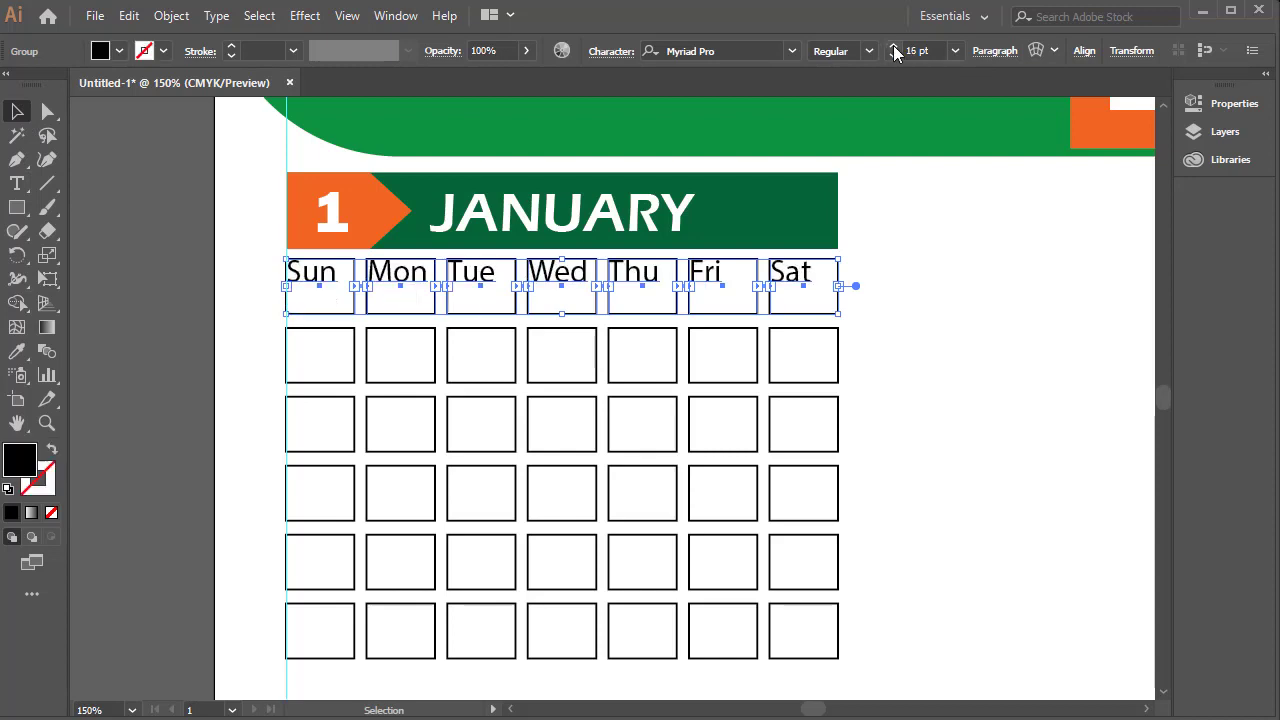
{"action": "left_click", "coordinate": [894, 46]}
{"action": "left_click", "coordinate": [894, 46]}
{"action": "left_click", "coordinate": [894, 46]}
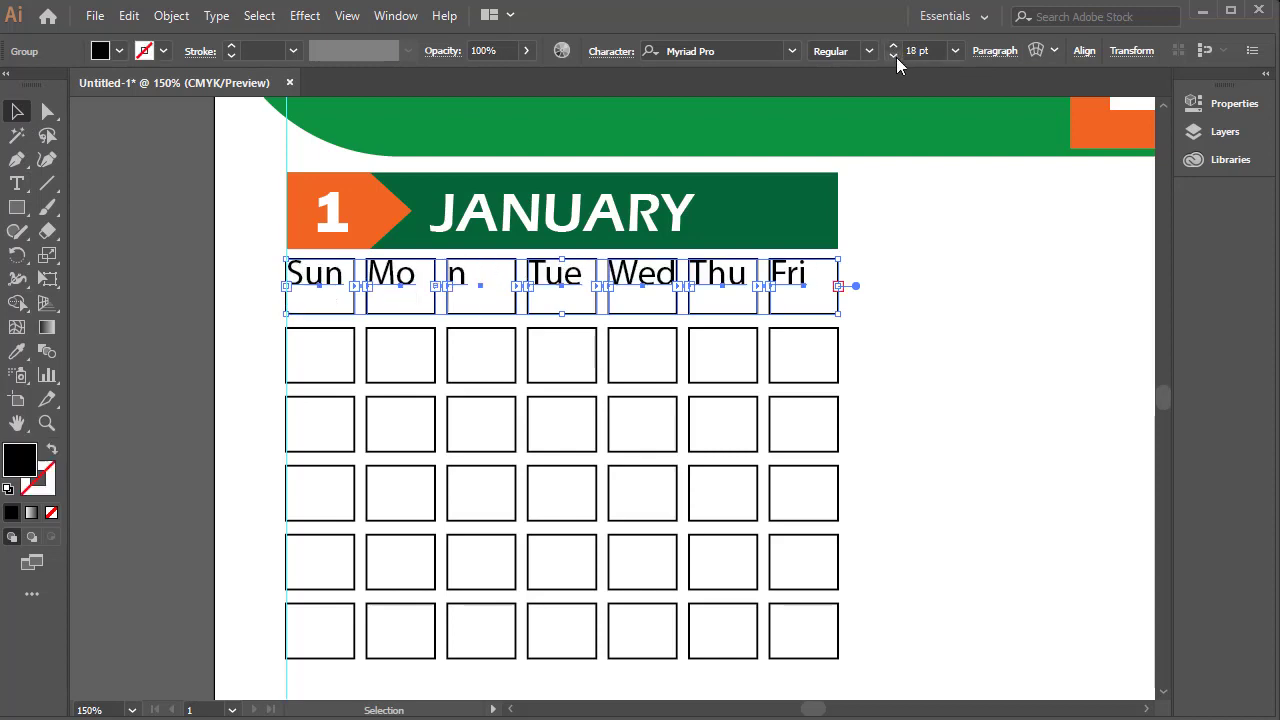
{"action": "left_click", "coordinate": [896, 57]}
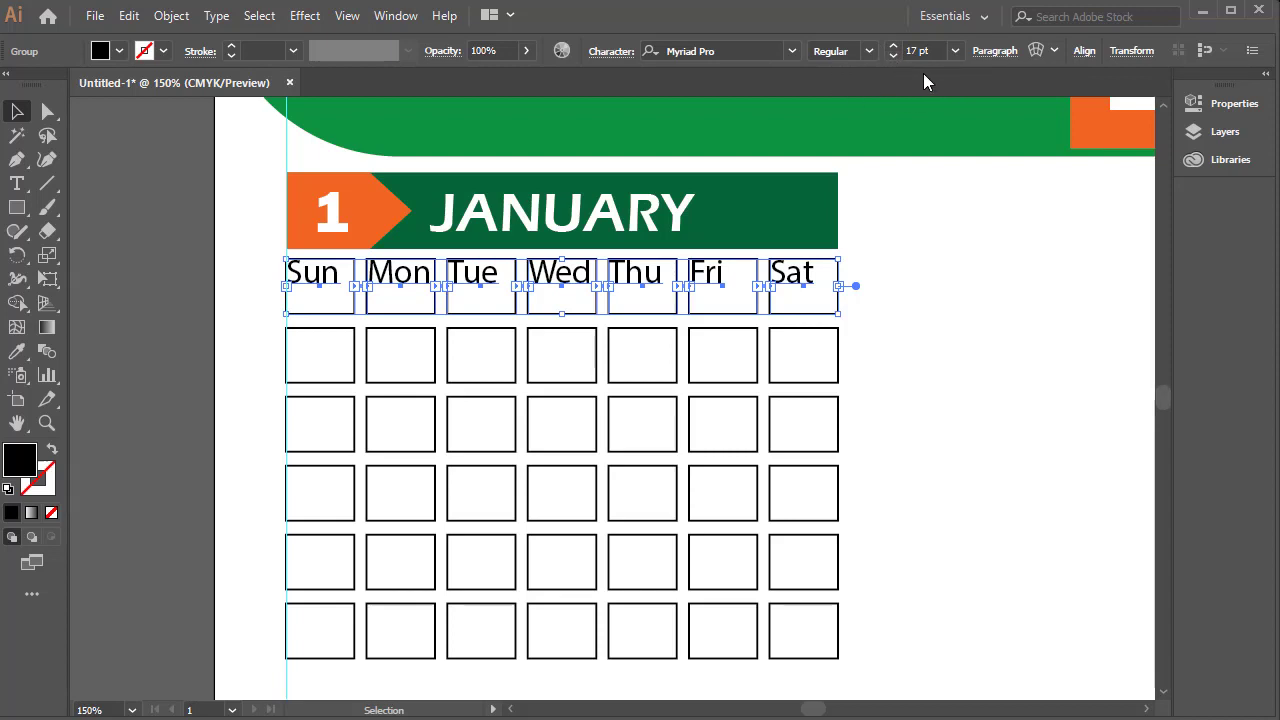
- Justify the weekday labels with the last line centred so each sits centred in its cell
{"action": "left_click", "coordinate": [1000, 50]}
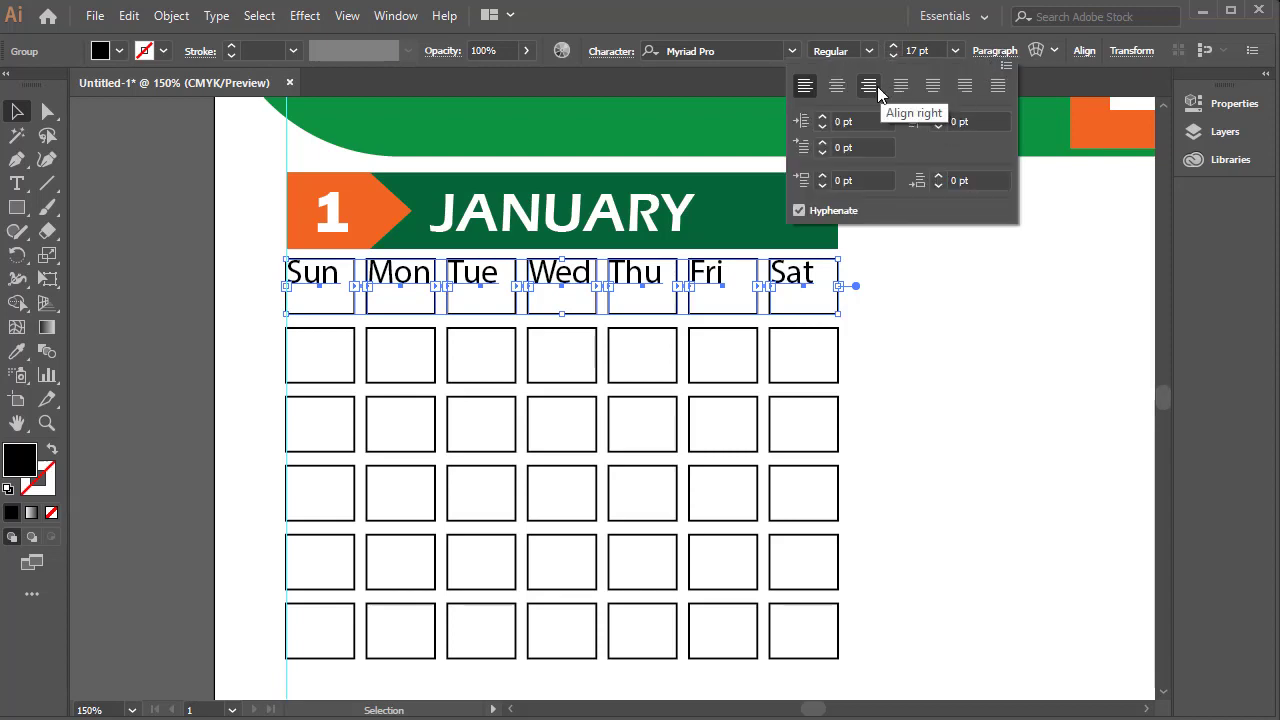
{"action": "left_click", "coordinate": [933, 86]}
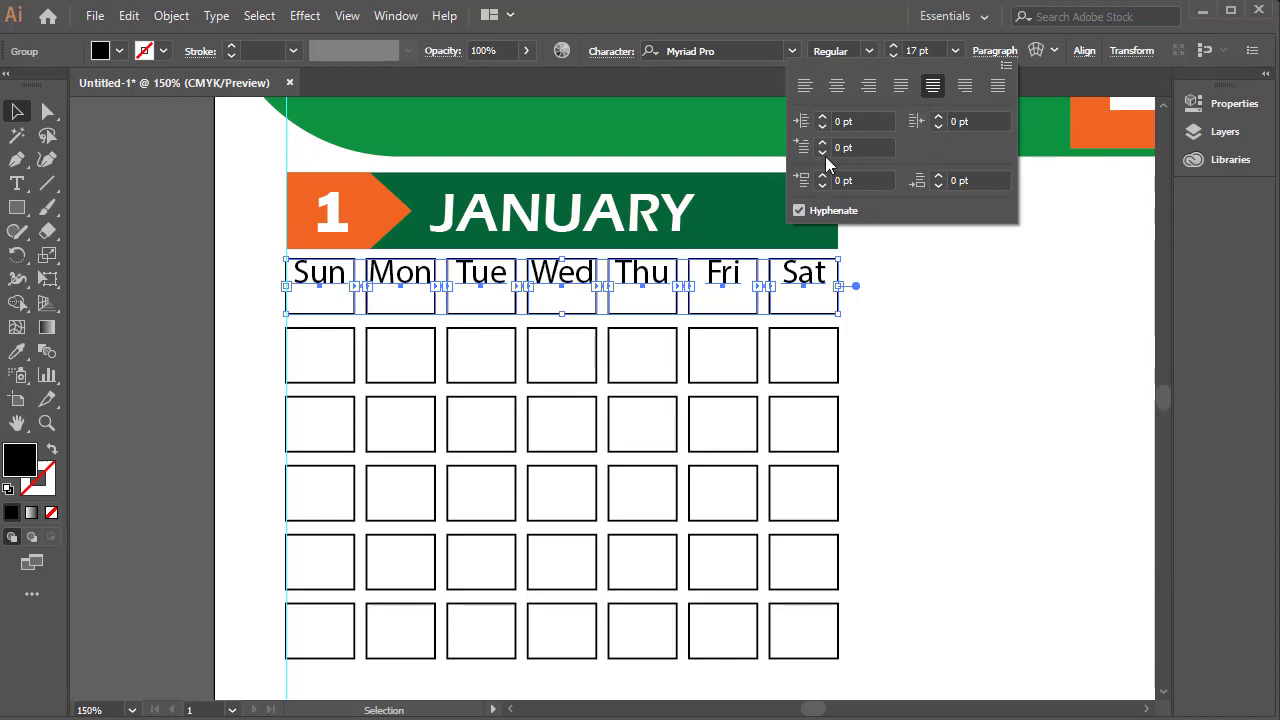
{"action": "left_click", "coordinate": [866, 51]}
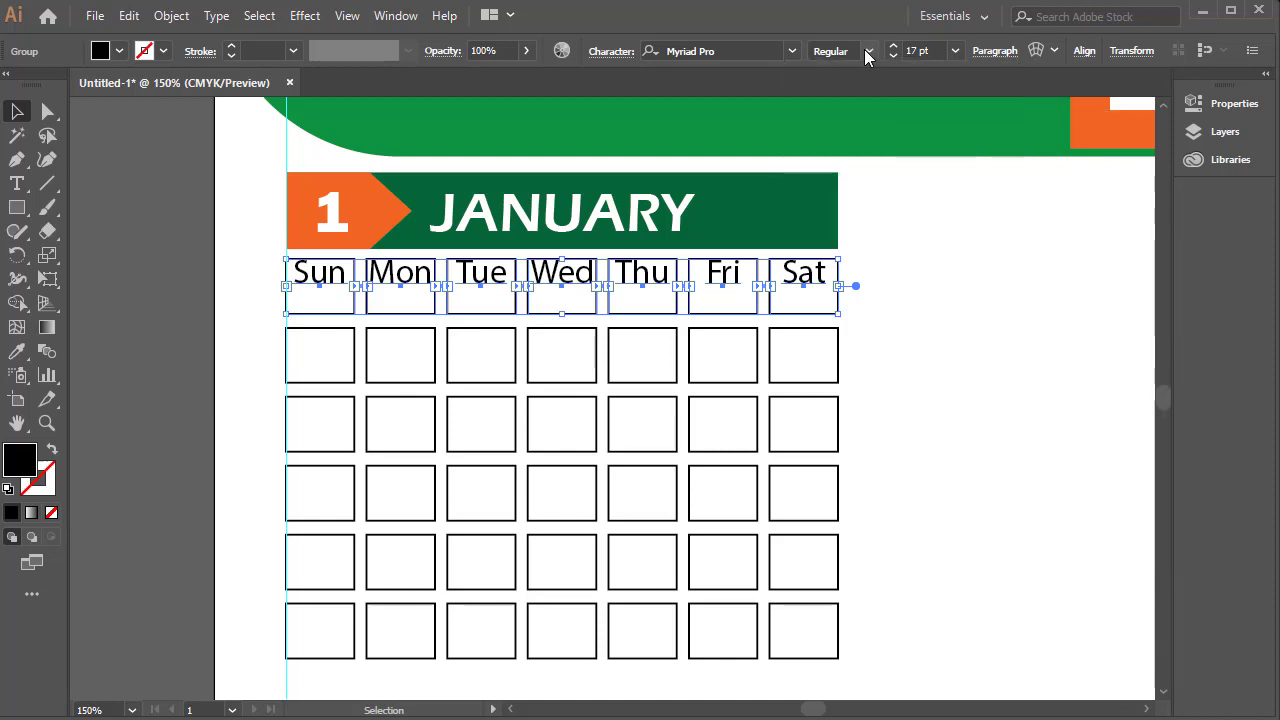
{"action": "left_click", "coordinate": [866, 51]}
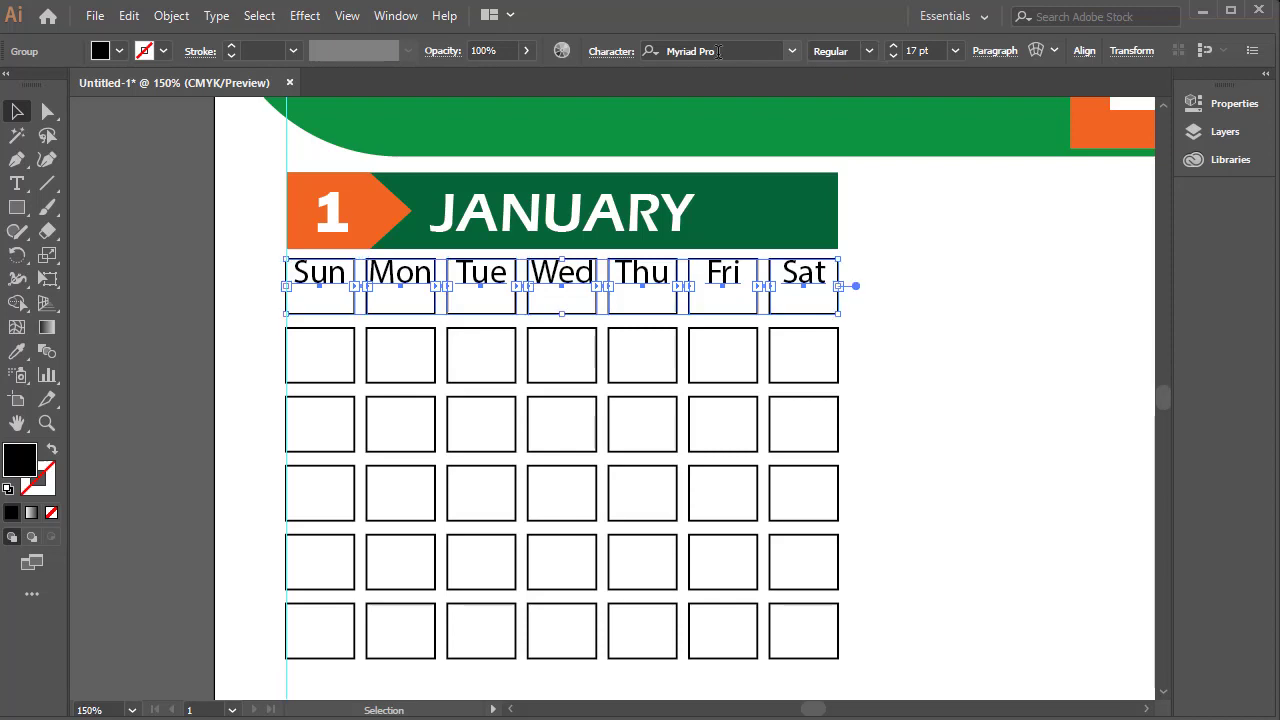
{"action": "left_click", "coordinate": [790, 52]}
- Change the weekday labels' font to Durbar
{"action": "left_click", "coordinate": [790, 51]}
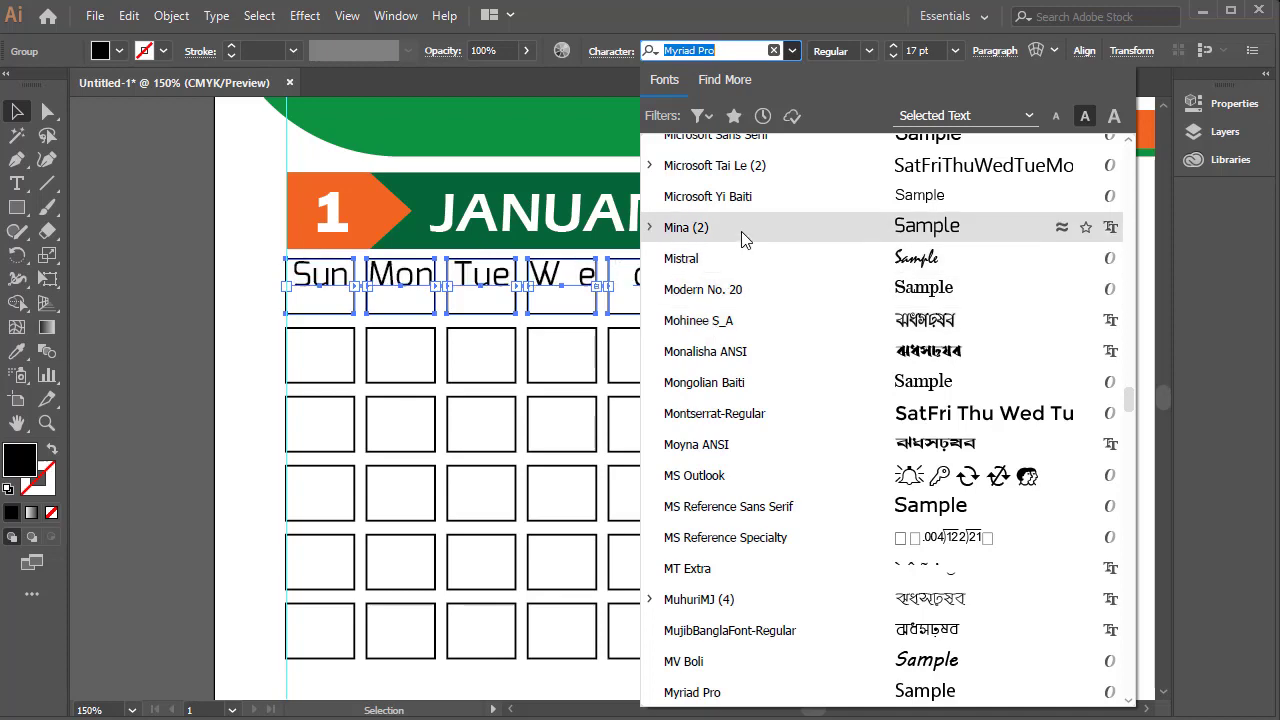
{"action": "scroll", "coordinate": [760, 365], "scroll_direction": "down", "scroll_amount": 2}
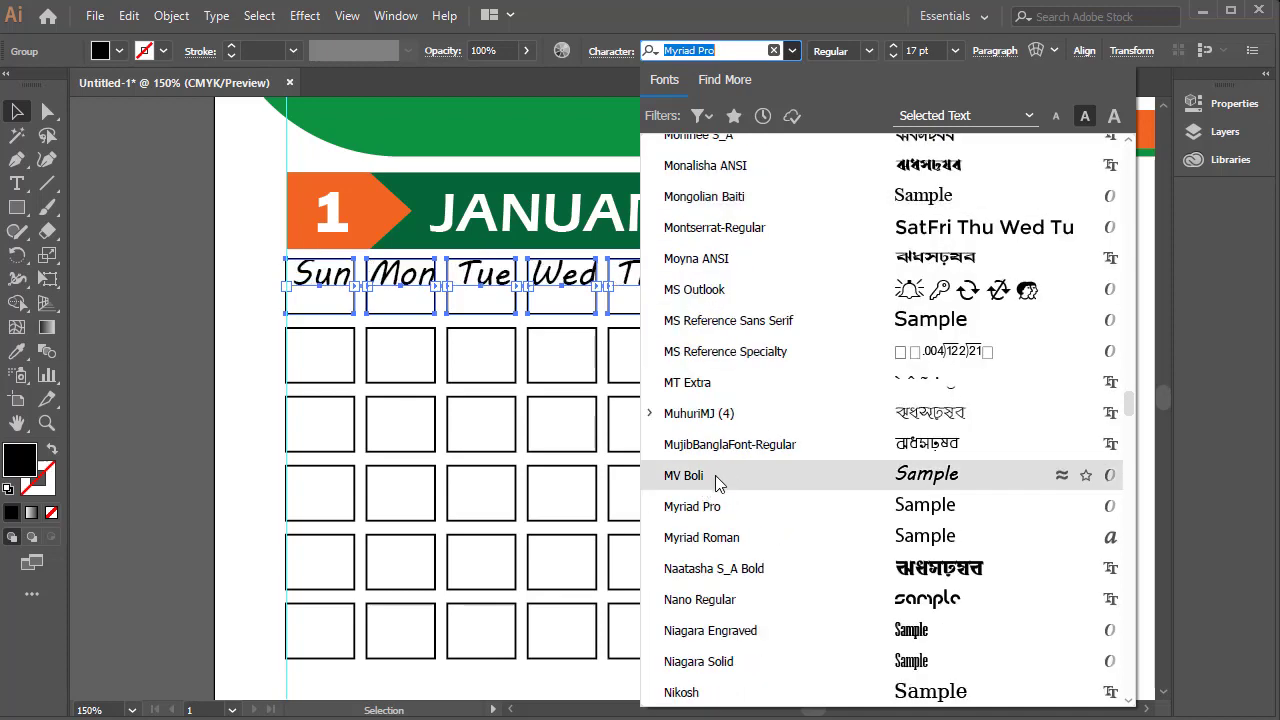
{"action": "scroll", "coordinate": [755, 470], "scroll_direction": "up", "scroll_amount": 5}
{"action": "scroll", "coordinate": [849, 380], "scroll_direction": "up", "scroll_amount": 10}
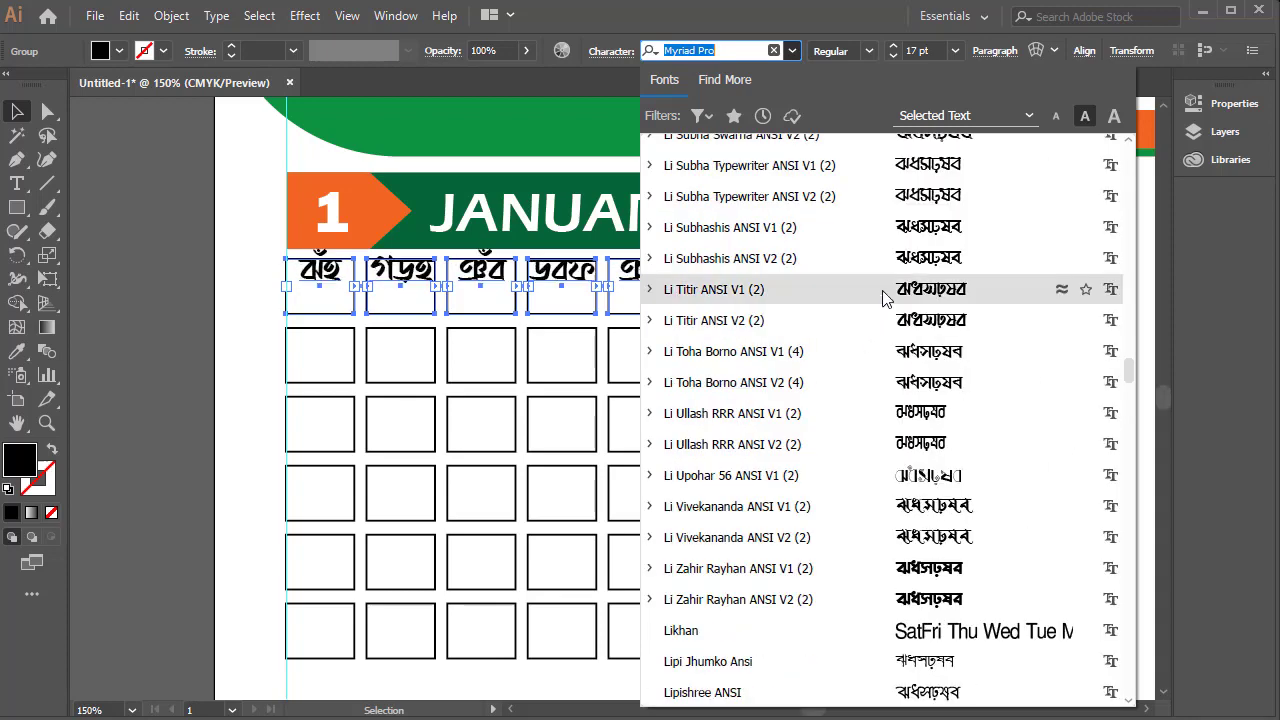
{"action": "scroll", "coordinate": [868, 302], "scroll_direction": "up", "scroll_amount": 5}
{"action": "scroll", "coordinate": [868, 302], "scroll_direction": "up", "scroll_amount": 3}
{"action": "scroll", "coordinate": [866, 297], "scroll_direction": "up", "scroll_amount": 10}
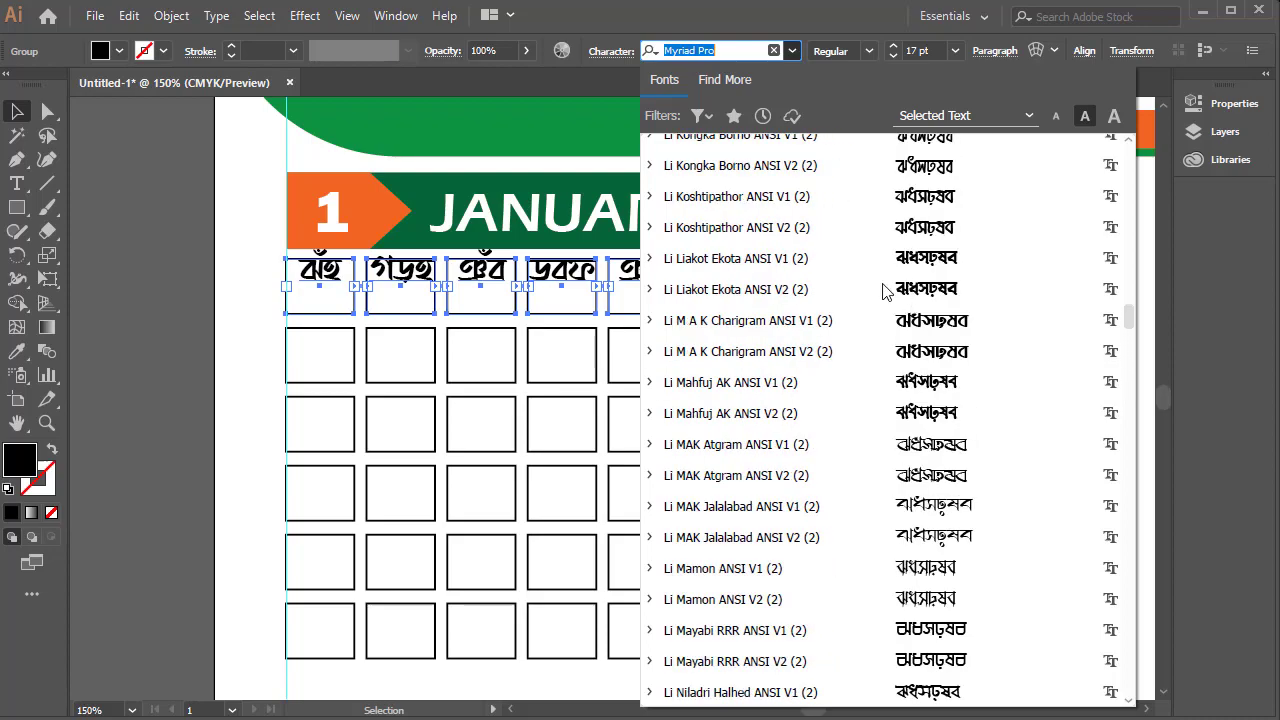
{"action": "scroll", "coordinate": [850, 320], "scroll_direction": "up", "scroll_amount": 6}
{"action": "scroll", "coordinate": [840, 332], "scroll_direction": "up", "scroll_amount": 5}
{"action": "scroll", "coordinate": [808, 329], "scroll_direction": "up", "scroll_amount": 10}
{"action": "scroll", "coordinate": [800, 300], "scroll_direction": "up", "scroll_amount": 10}
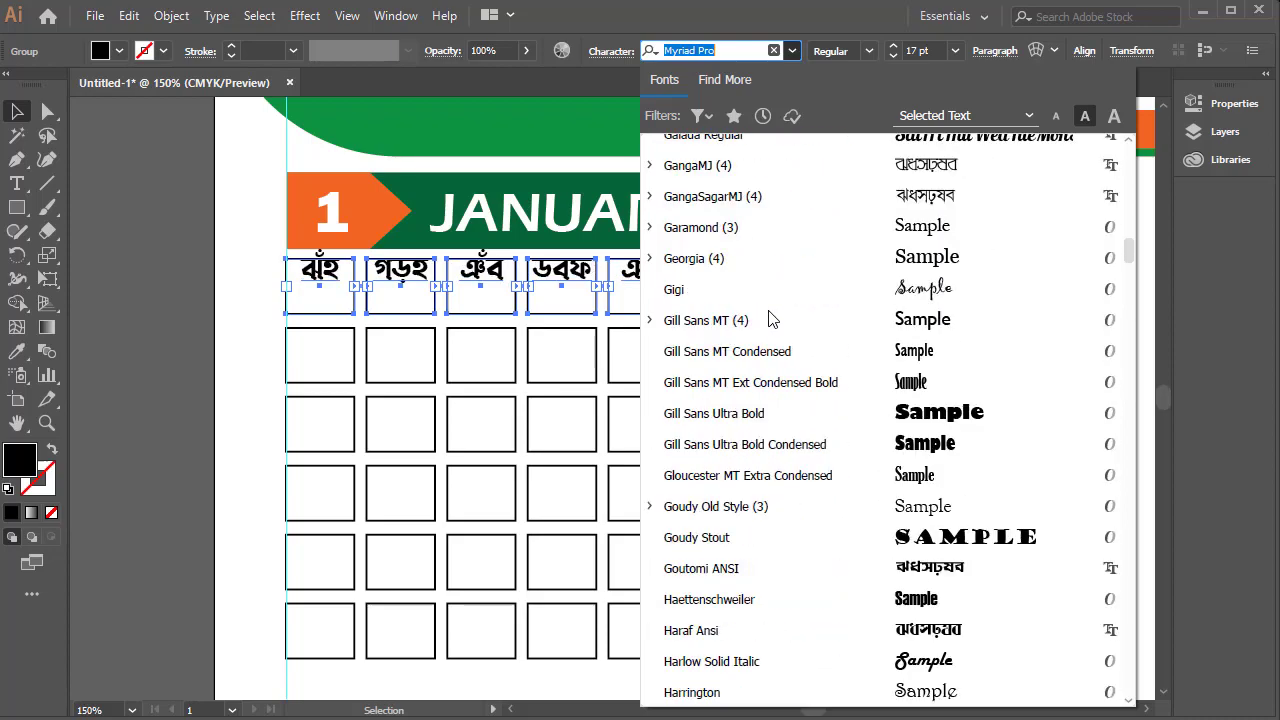
{"action": "scroll", "coordinate": [771, 314], "scroll_direction": "up", "scroll_amount": 5}
{"action": "scroll", "coordinate": [907, 258], "scroll_direction": "up", "scroll_amount": 5}
{"action": "scroll", "coordinate": [907, 258], "scroll_direction": "up", "scroll_amount": 10}
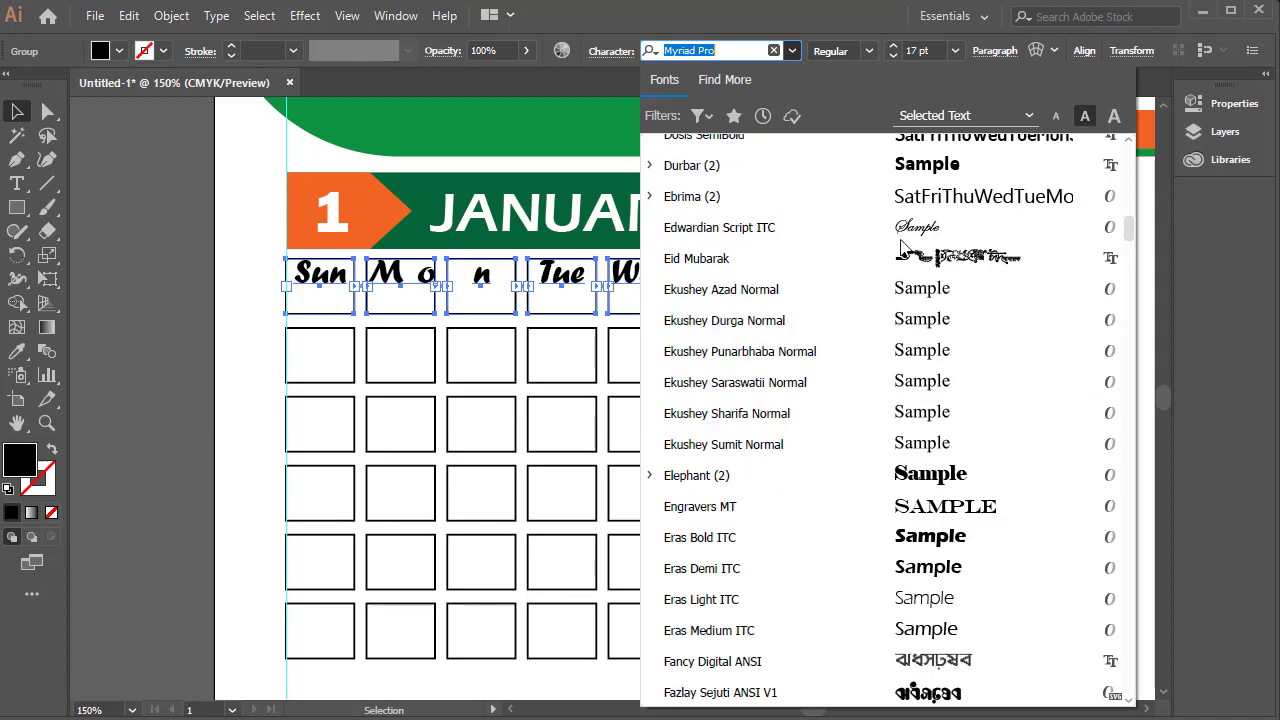
{"action": "scroll", "coordinate": [907, 180], "scroll_direction": "up", "scroll_amount": 2}
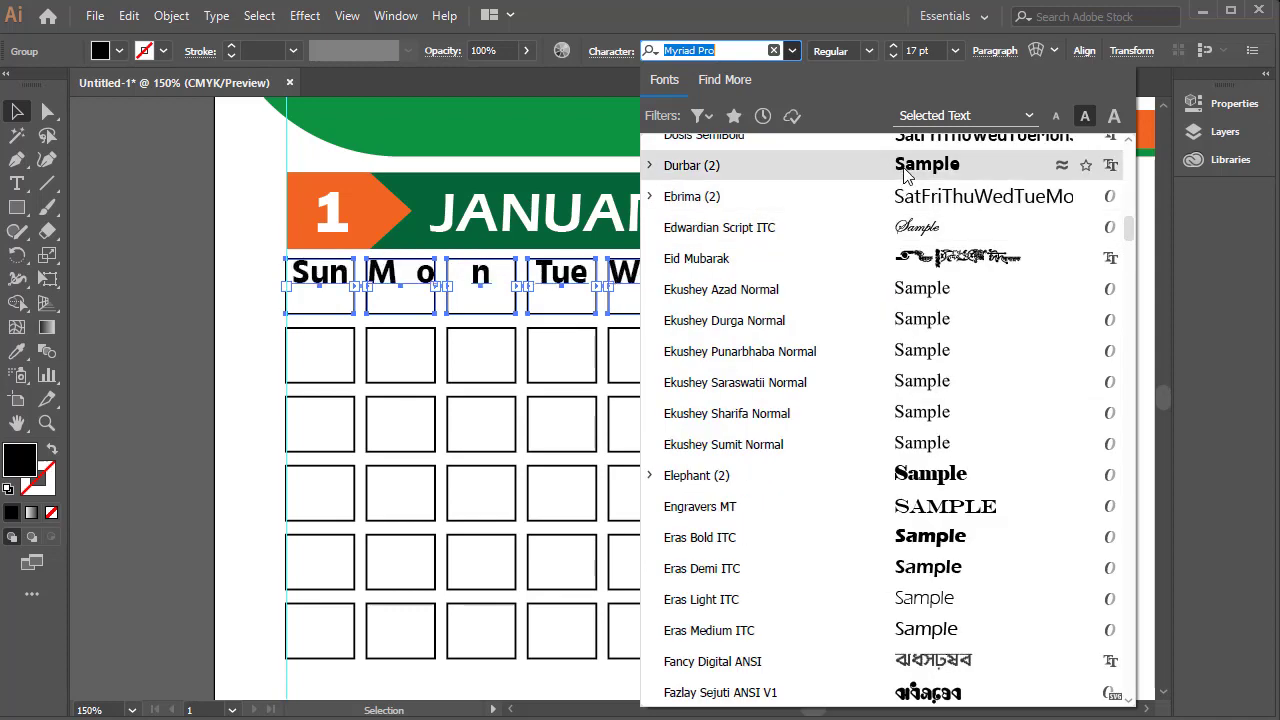
{"action": "left_click", "coordinate": [905, 170]}
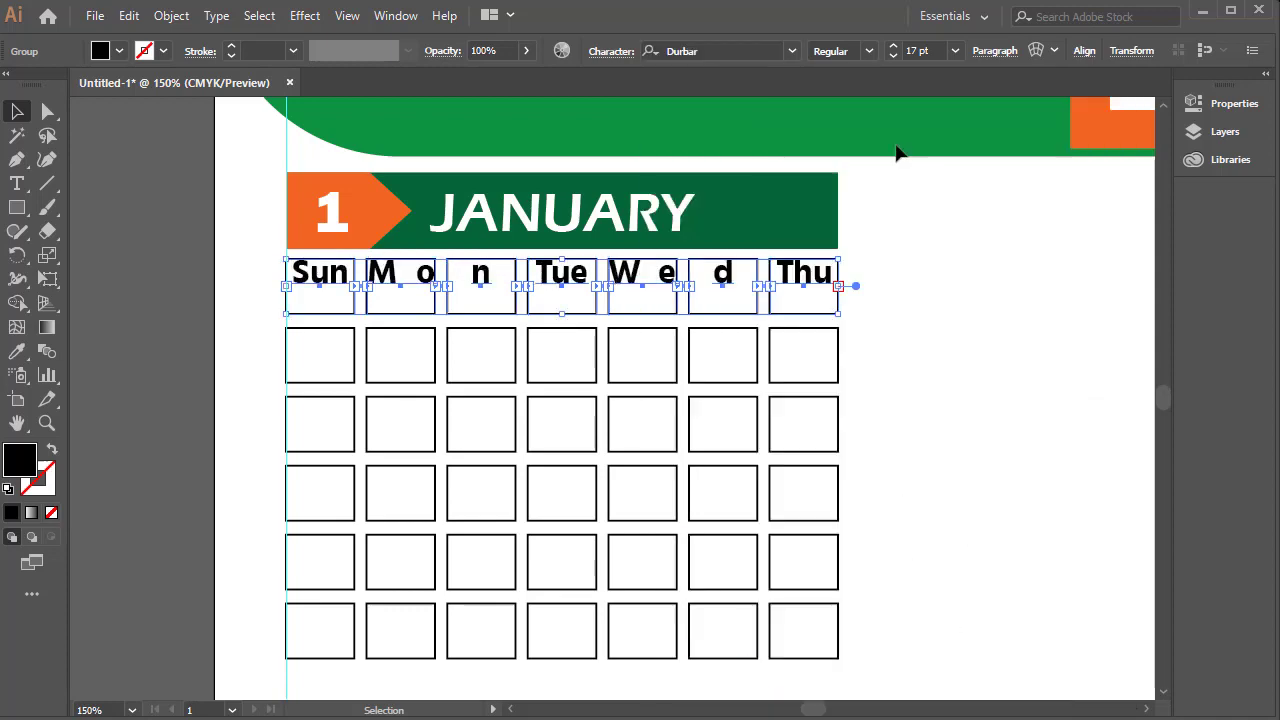
- Set the Durbar day labels to 15 pt so each fits in its own box
{"action": "left_click", "coordinate": [894, 56]}
{"action": "left_click", "coordinate": [894, 55]}
{"action": "left_click", "coordinate": [894, 55]}
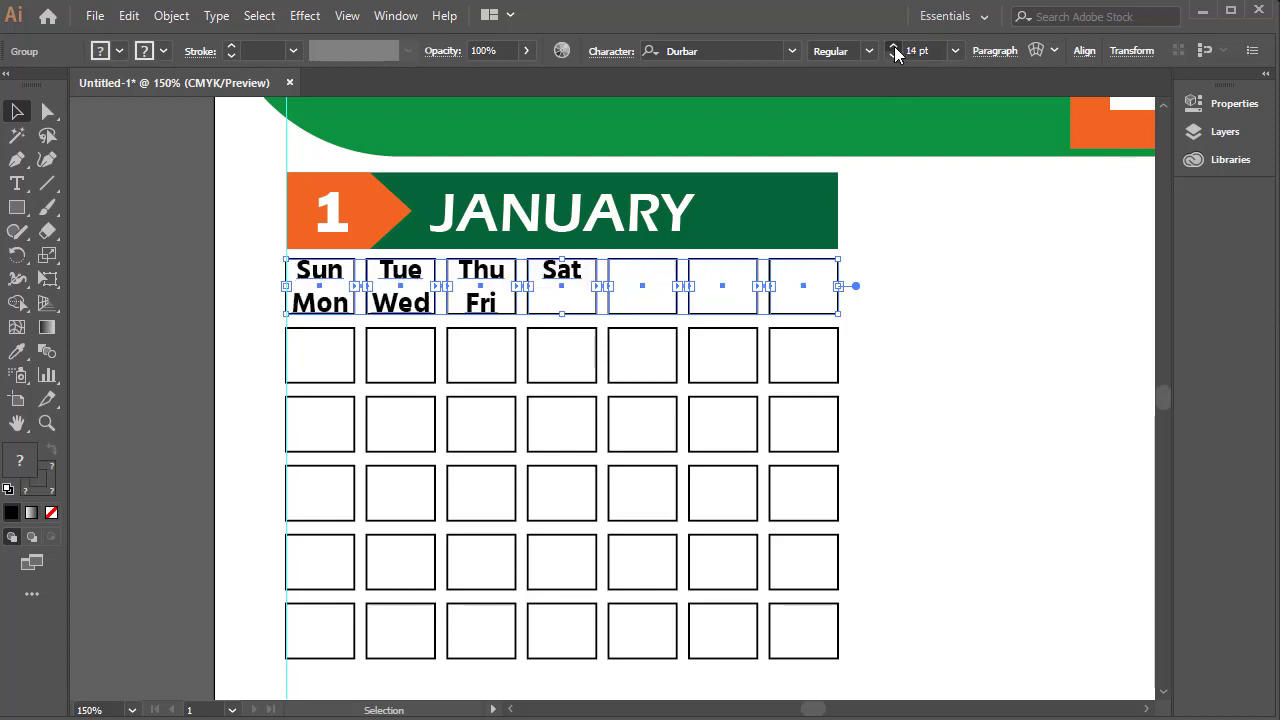
{"action": "left_click", "coordinate": [894, 46]}
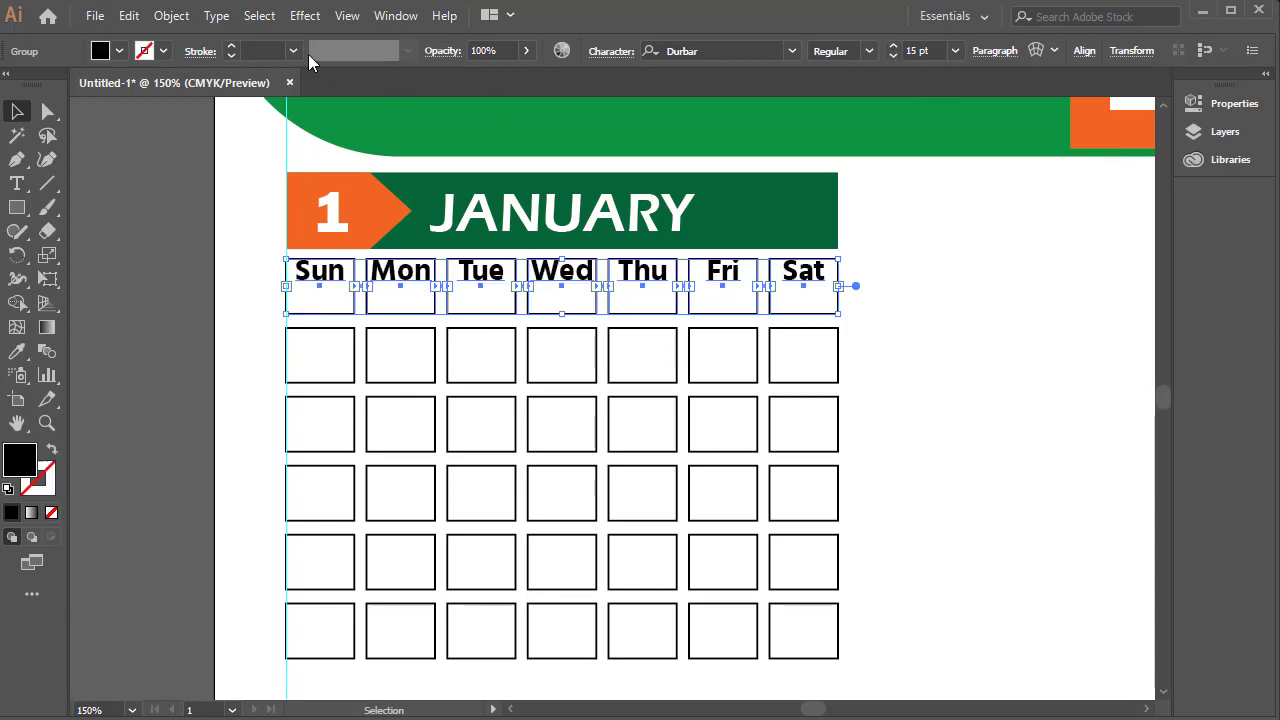
{"action": "left_click", "coordinate": [934, 258]}
{"action": "left_click", "coordinate": [805, 274]}
{"action": "left_click", "coordinate": [845, 290]}
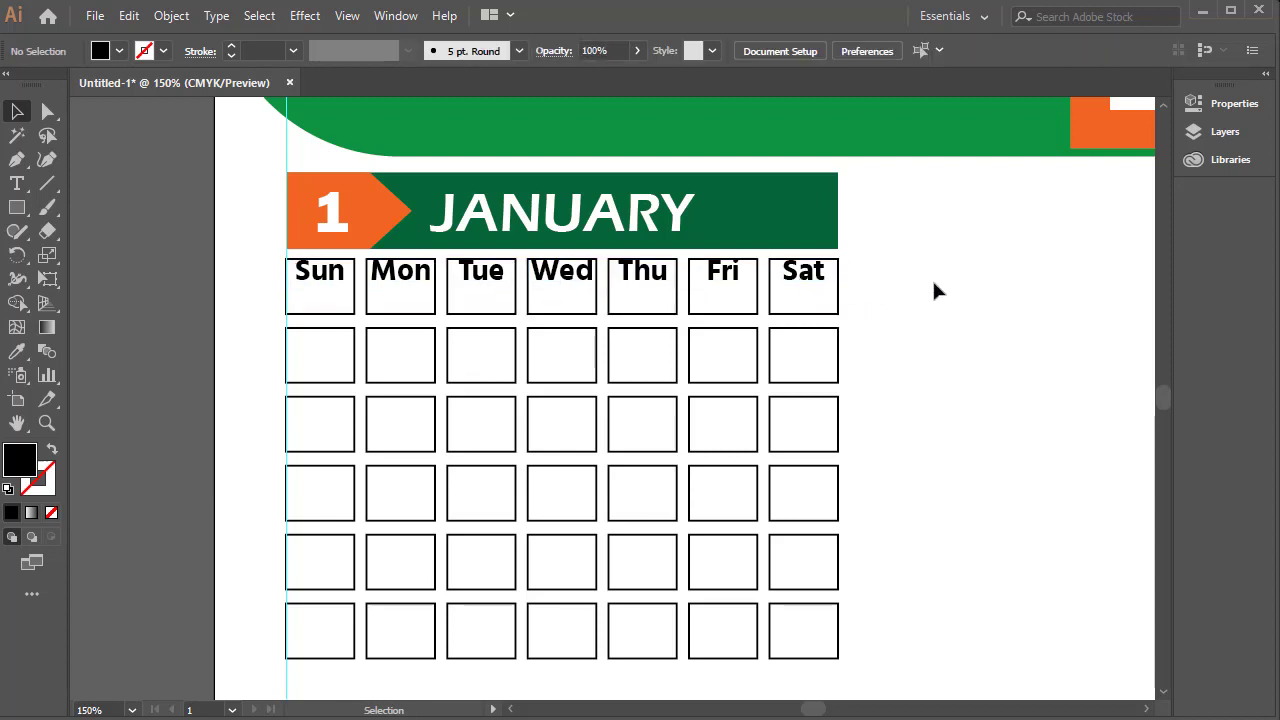
- Nudge the day-label group down two arrow steps to centre it vertically
{"action": "left_click", "coordinate": [803, 276]}
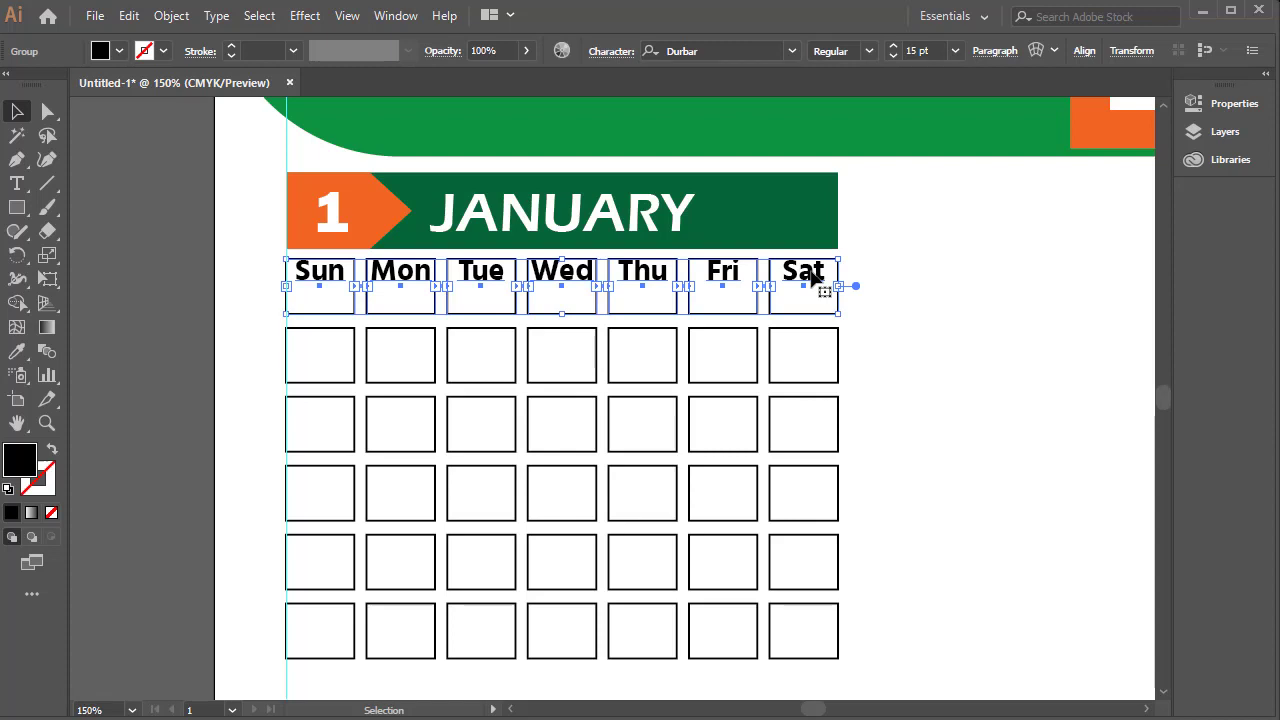
{"action": "key", "text": "Down"}
{"action": "key", "text": "Down"}
{"action": "key", "text": "Down"}
{"action": "key", "text": "Down"}
{"action": "key", "text": "Down"}
{"action": "key", "text": "Down"}
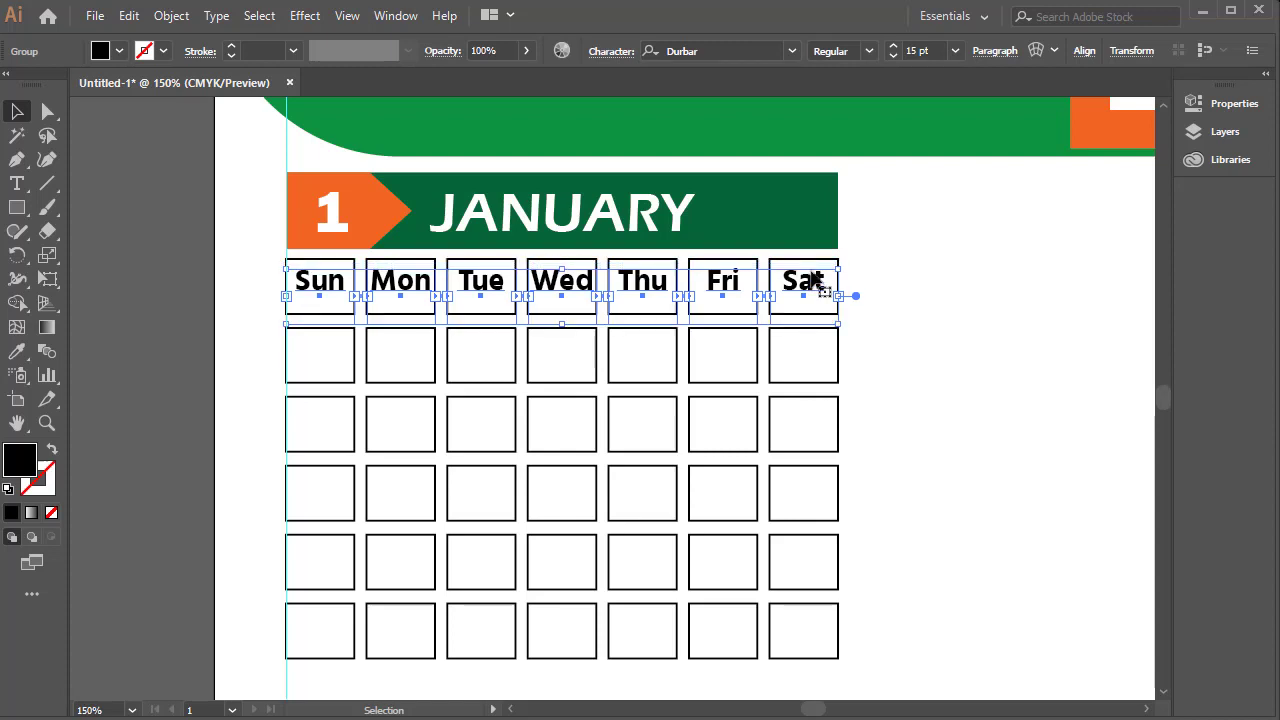
{"action": "key", "text": "Down"}
{"action": "key", "text": "Down"}
{"action": "key", "text": "Down"}
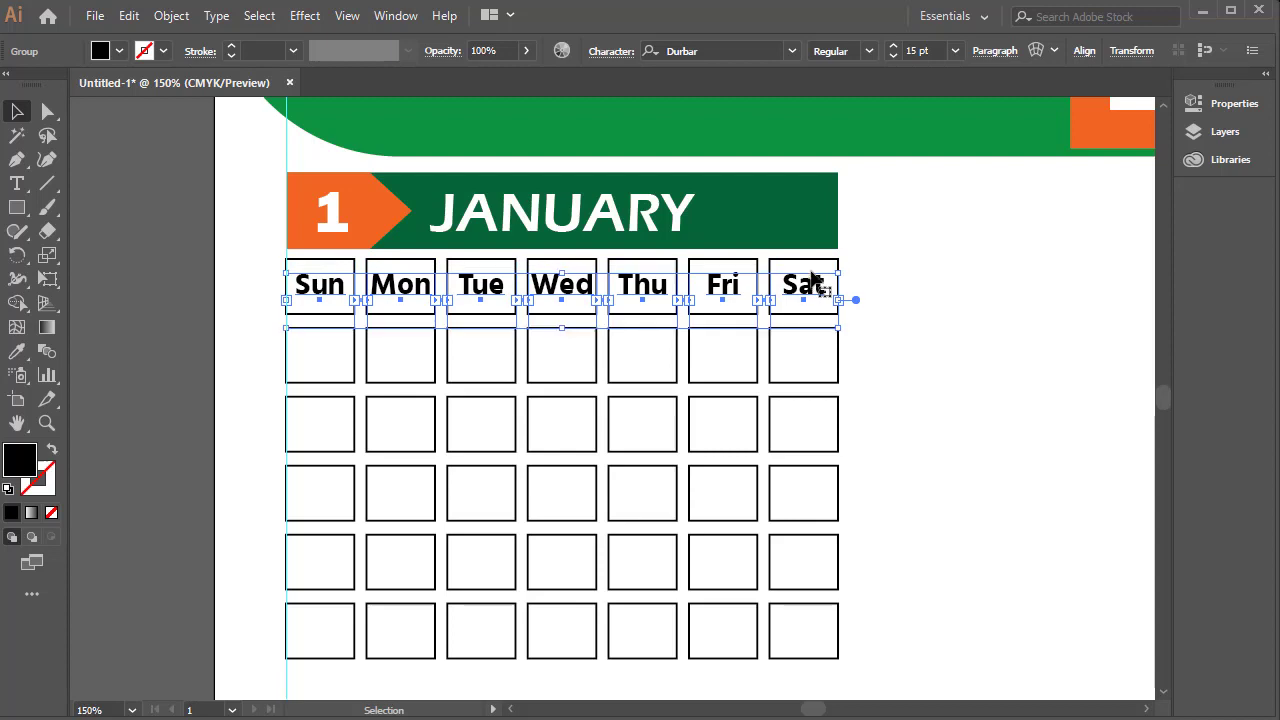
{"action": "left_click", "coordinate": [840, 268]}
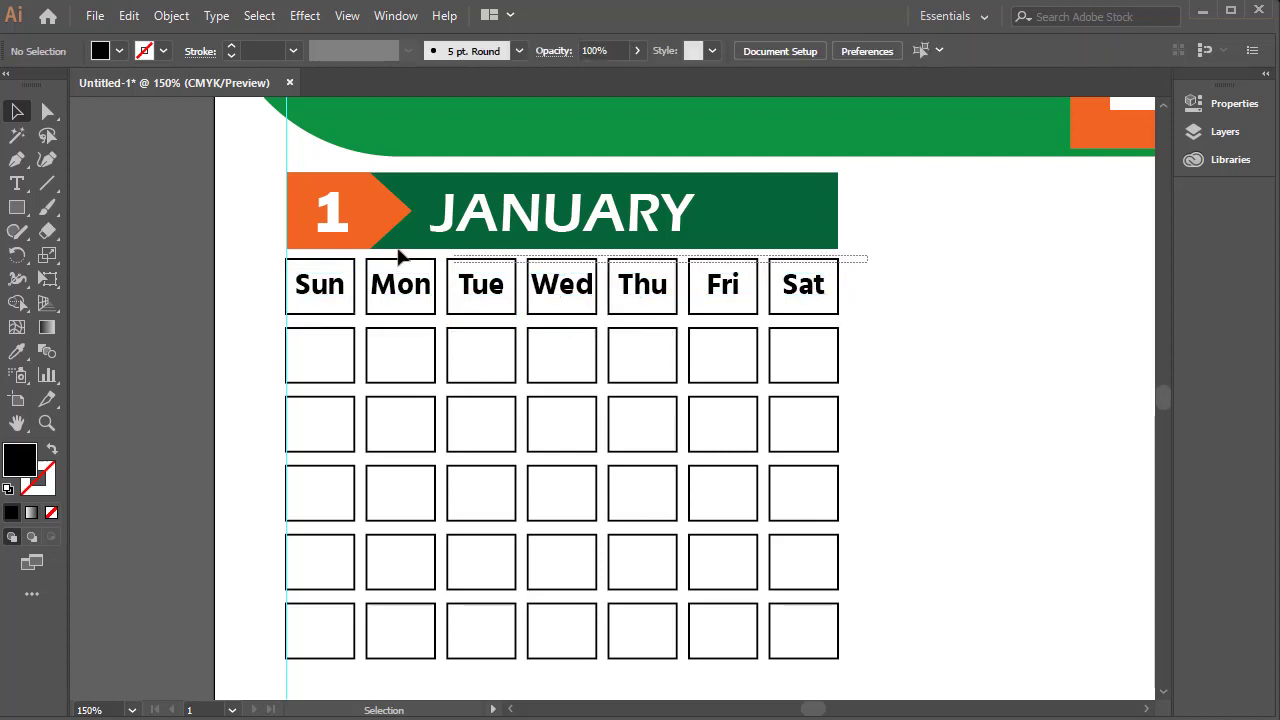
{"action": "key", "text": "a"}
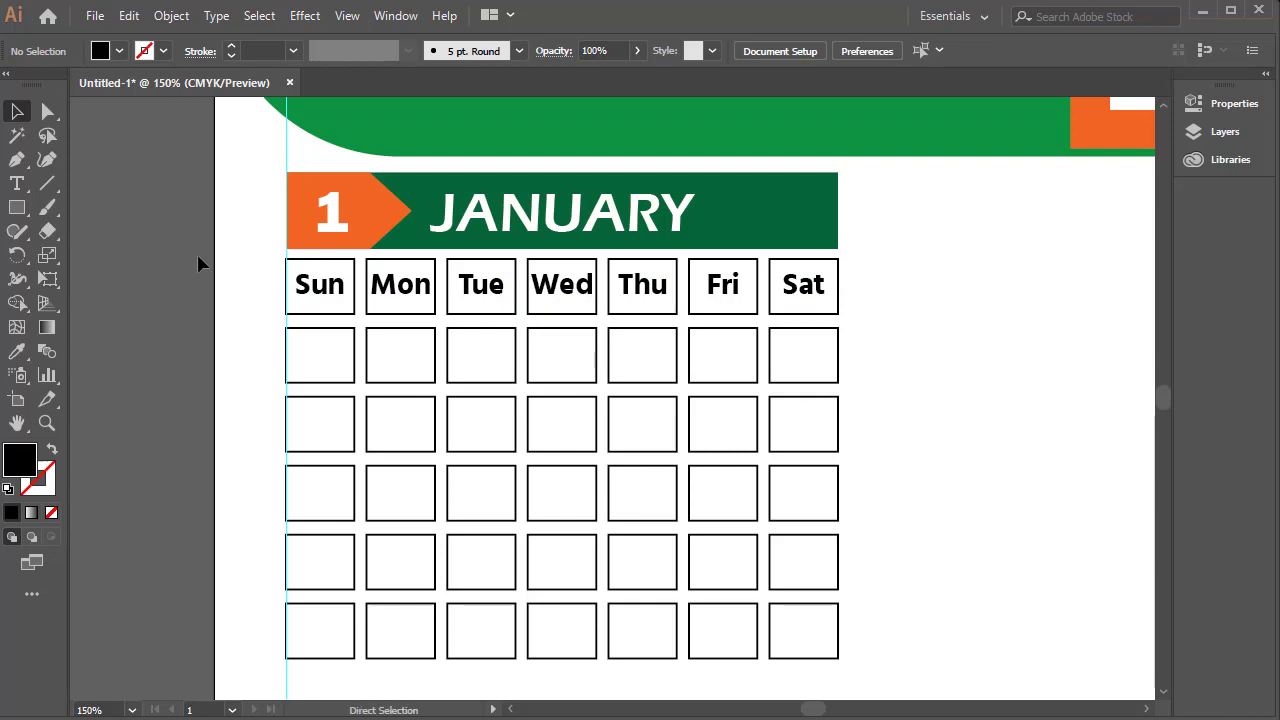
{"action": "key", "text": "ctrl+a"}
{"action": "key", "text": "v"}
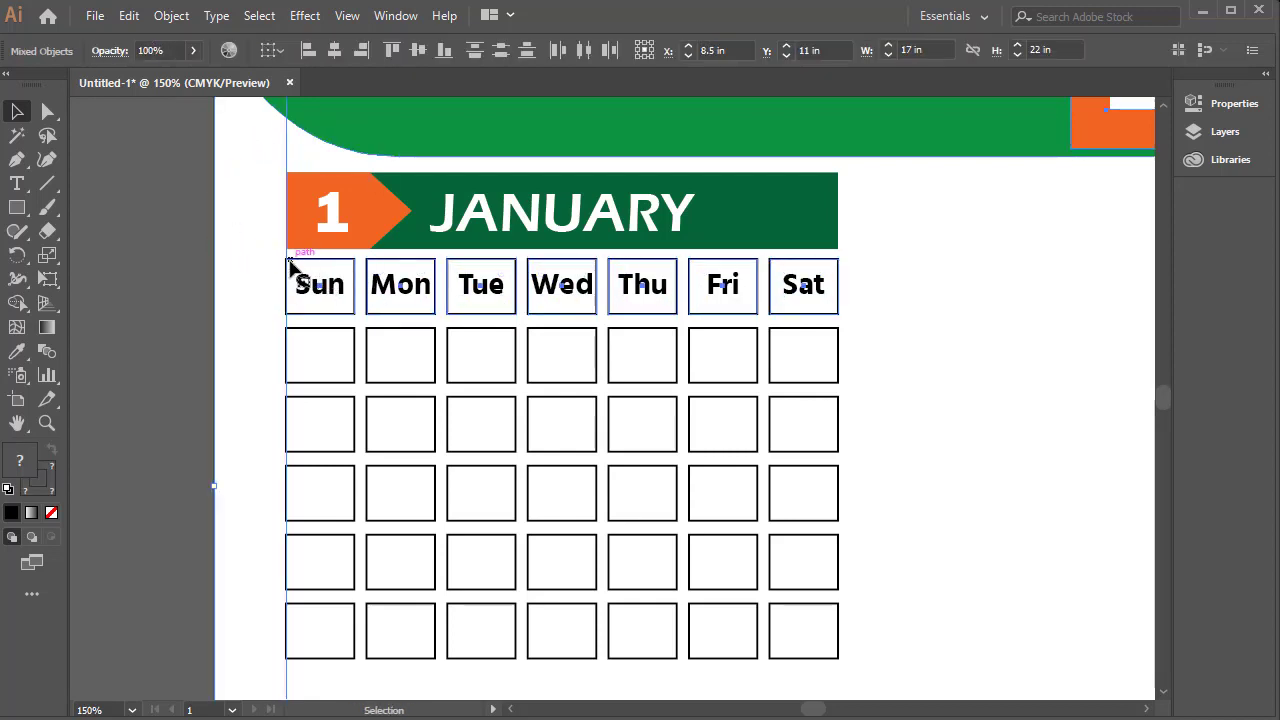
- Give the header box row no stroke and a light grey fill
{"action": "left_click", "coordinate": [235, 213]}
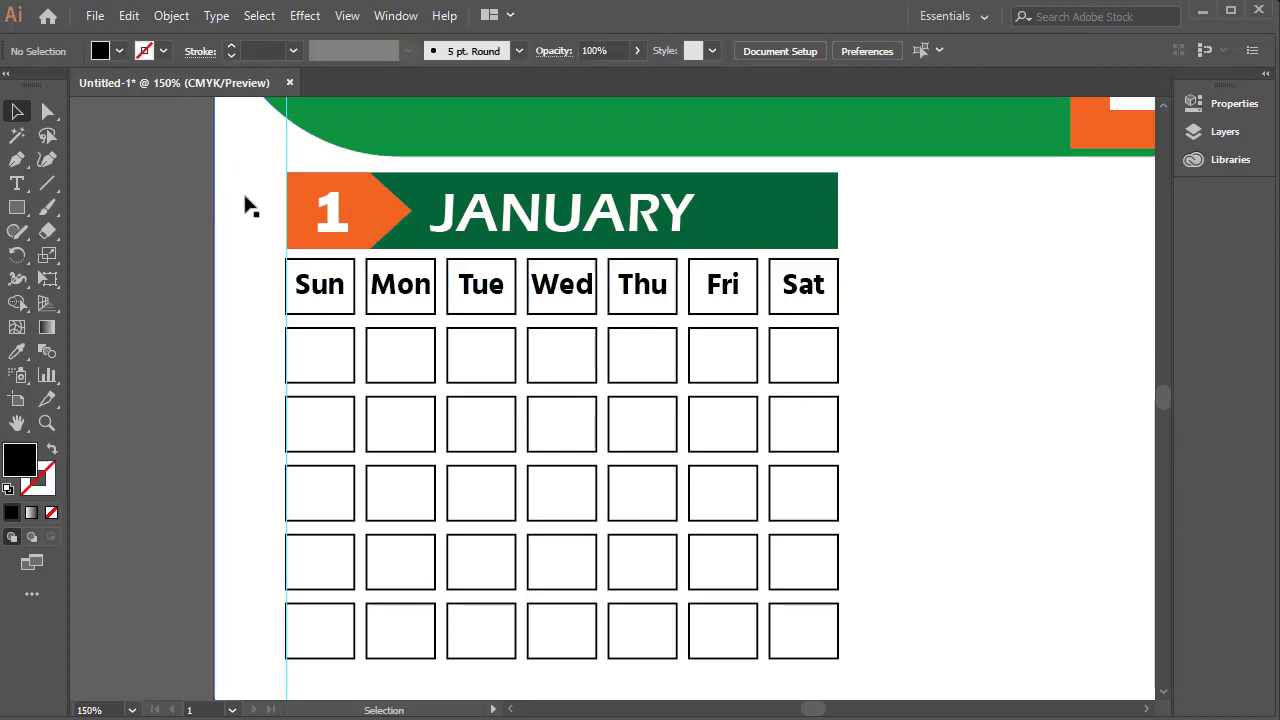
{"action": "left_click", "coordinate": [298, 263]}
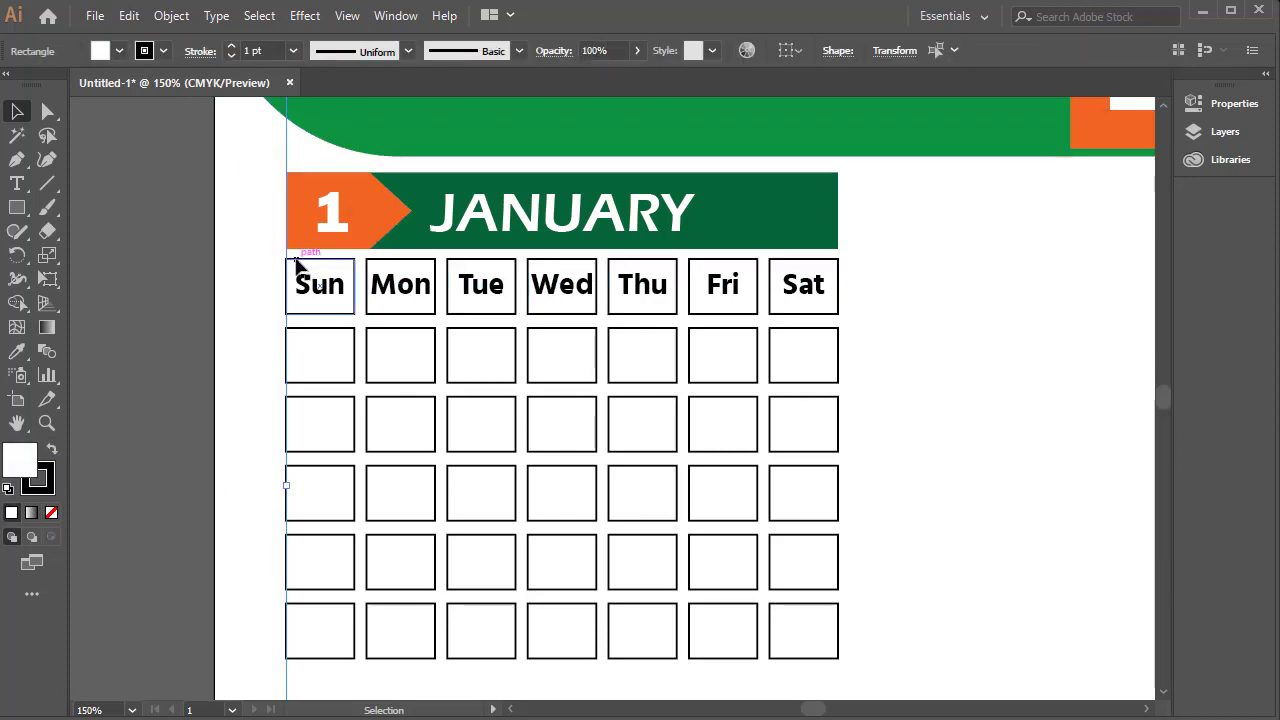
{"action": "left_click", "coordinate": [166, 50]}
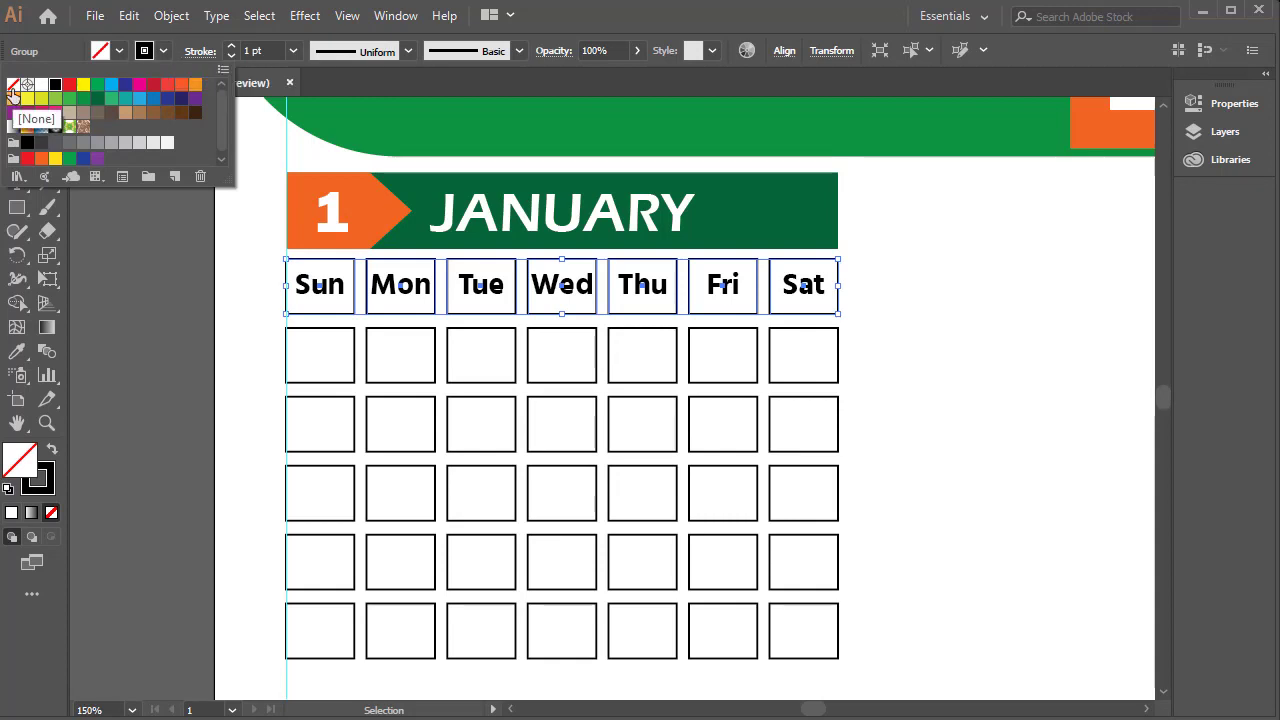
{"action": "left_click", "coordinate": [13, 84]}
{"action": "left_click", "coordinate": [119, 50]}
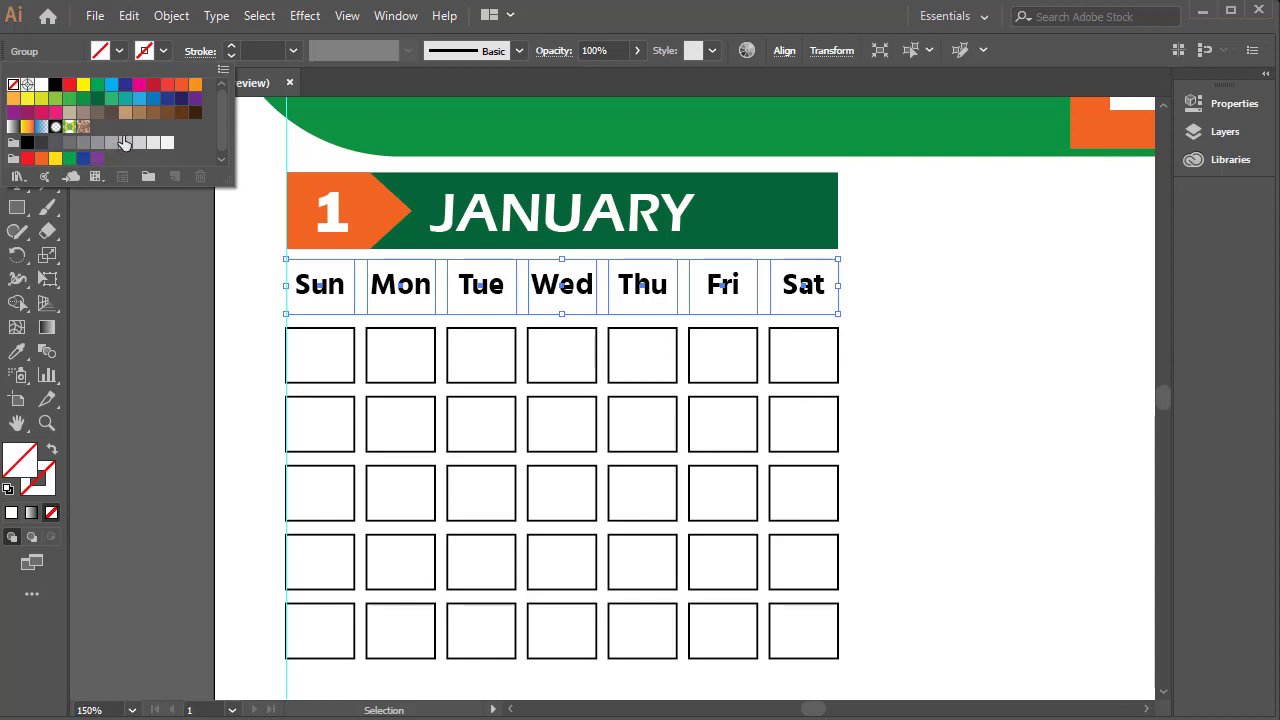
{"action": "left_click", "coordinate": [138, 143]}
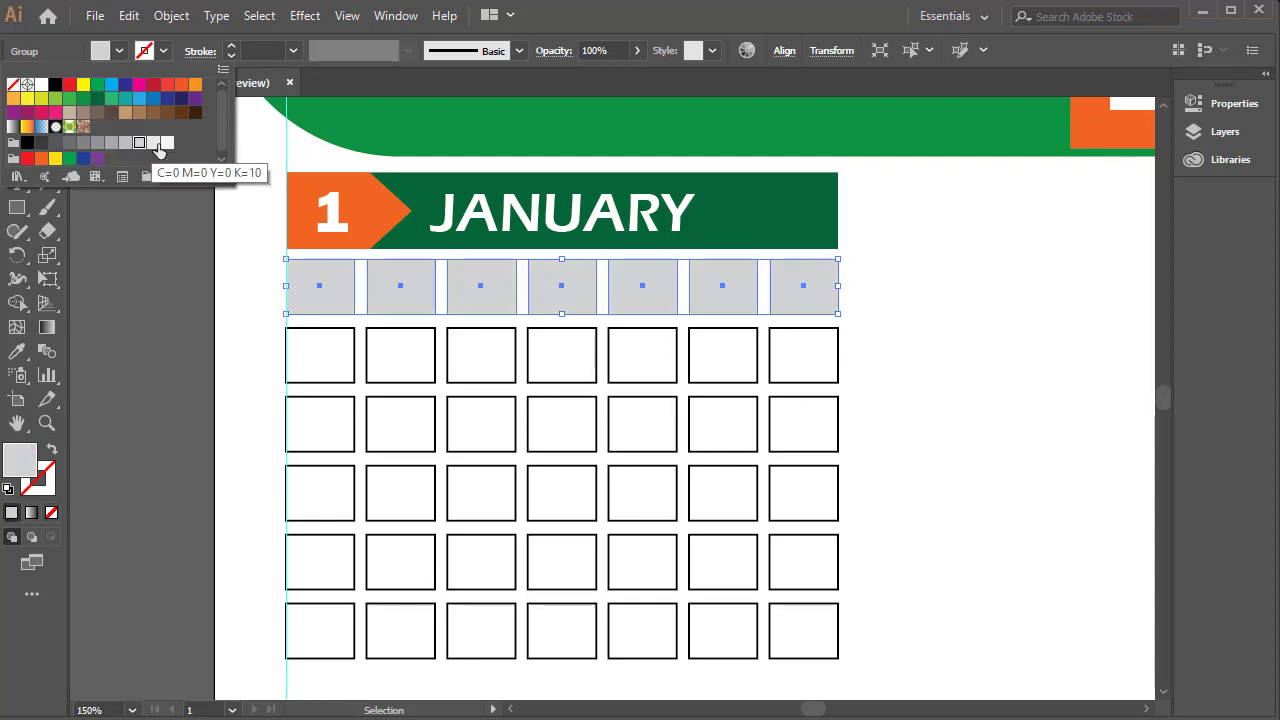
{"action": "left_click", "coordinate": [167, 143]}
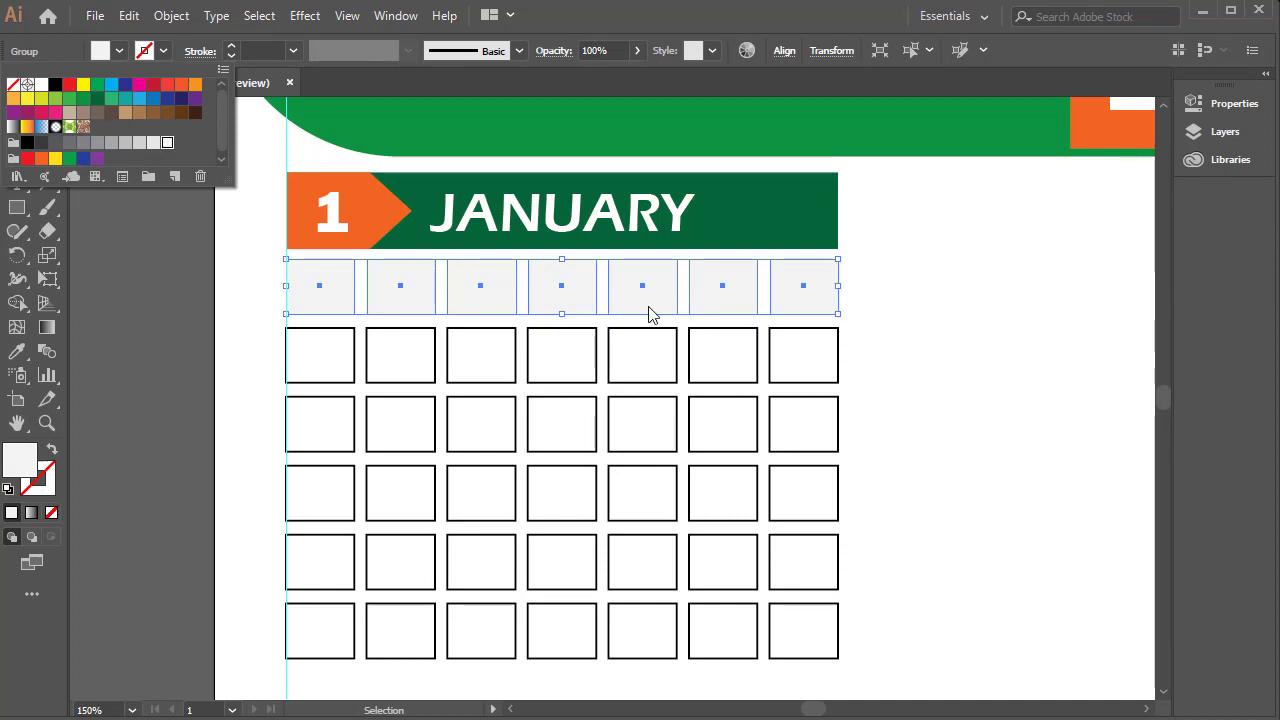
{"action": "left_click", "coordinate": [139, 144]}
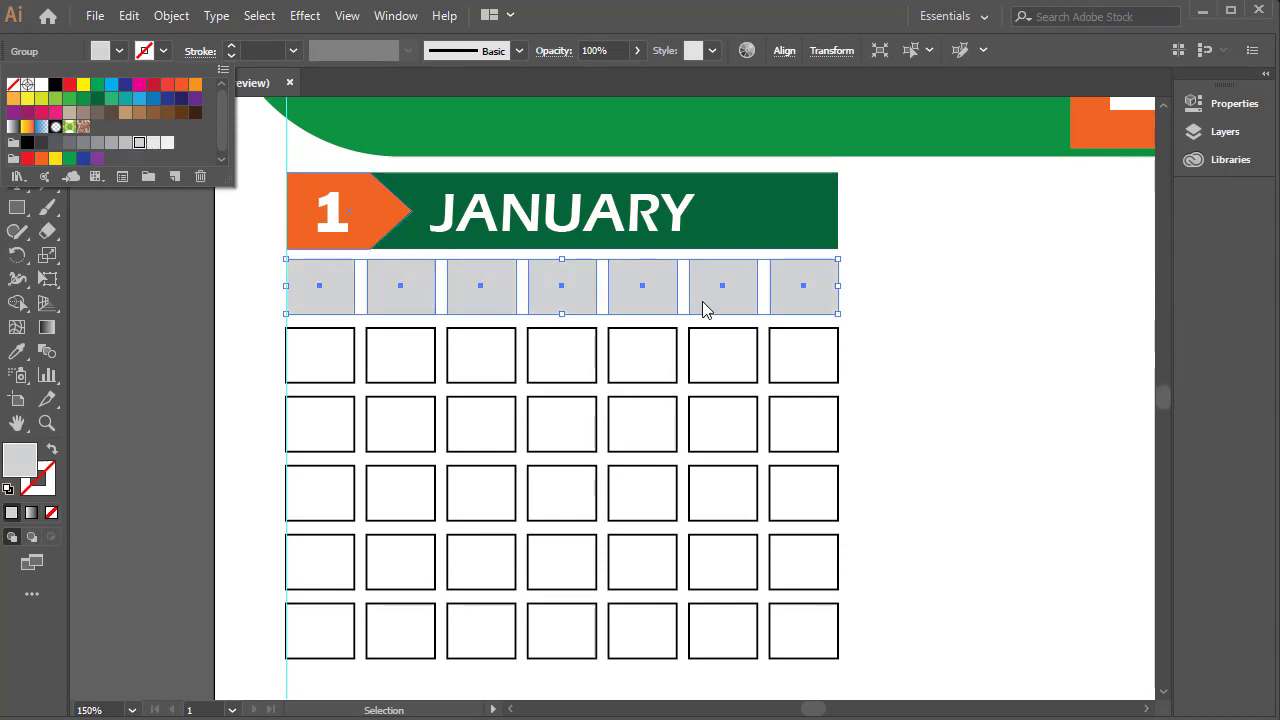
{"action": "left_click", "coordinate": [119, 277]}
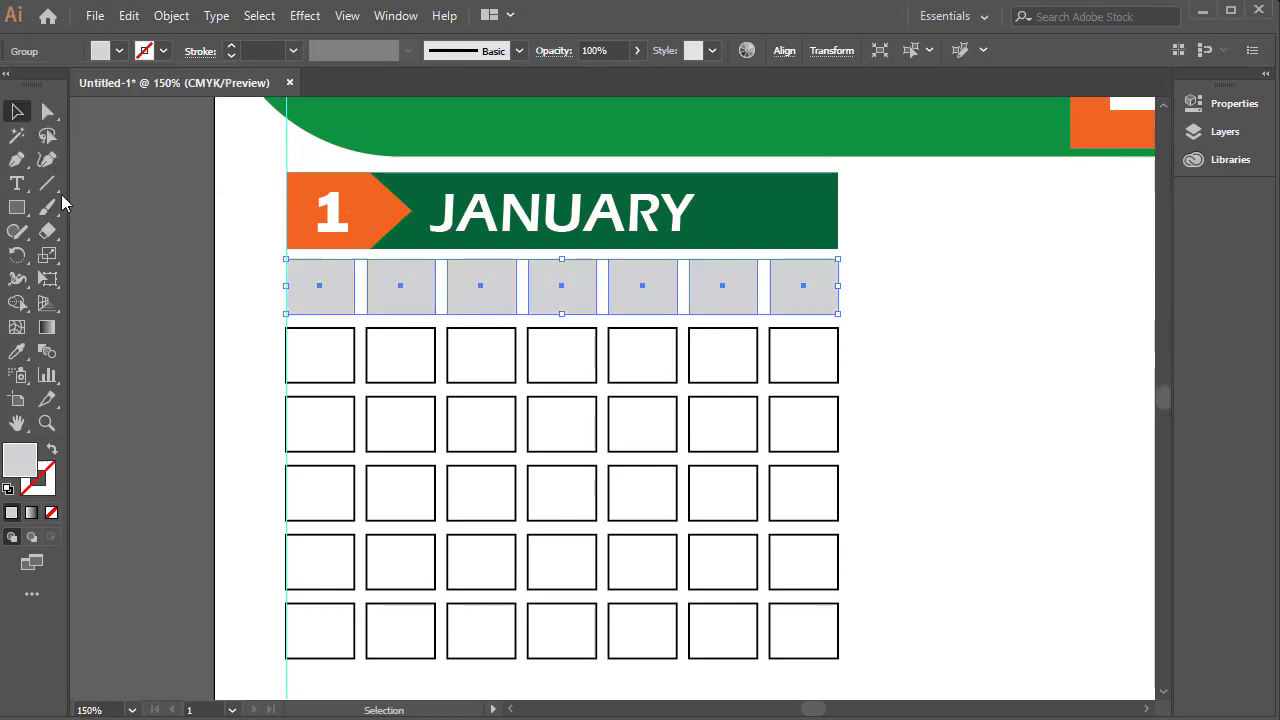
- Fill the Fri and Sat header boxes red
{"action": "left_click", "coordinate": [47, 111]}
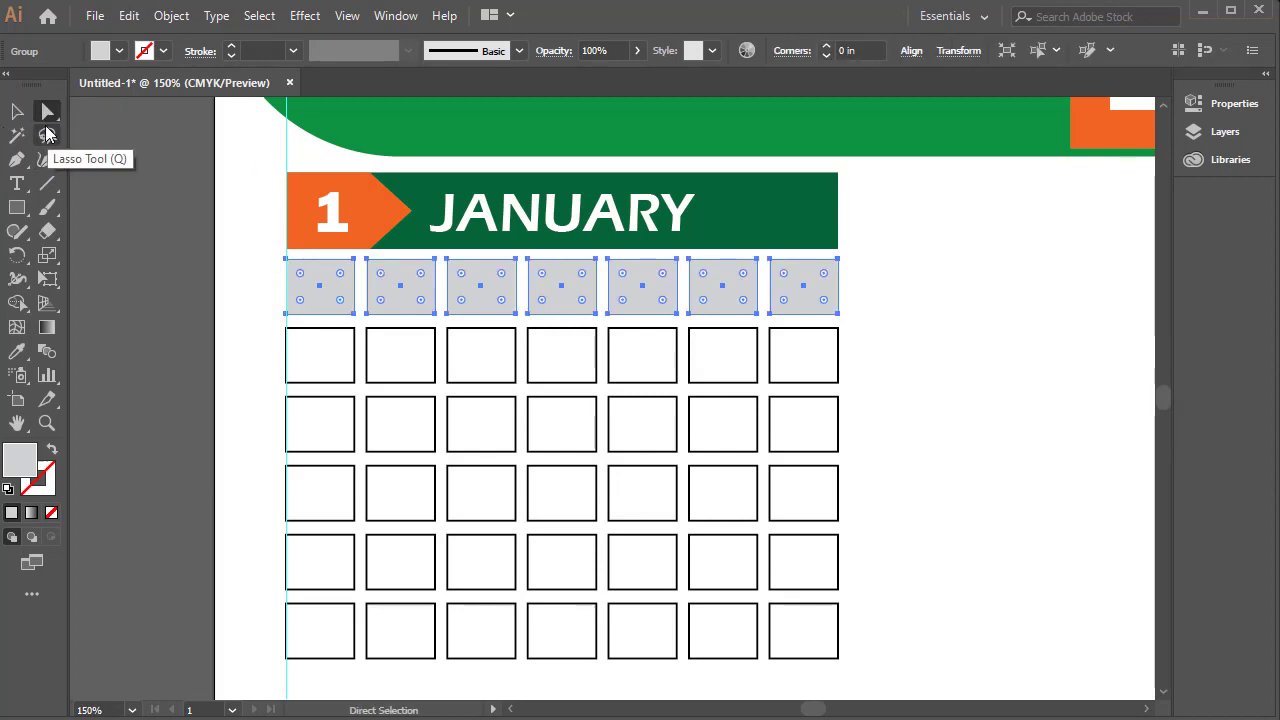
{"action": "left_click", "coordinate": [830, 278]}
{"action": "left_click", "coordinate": [818, 283]}
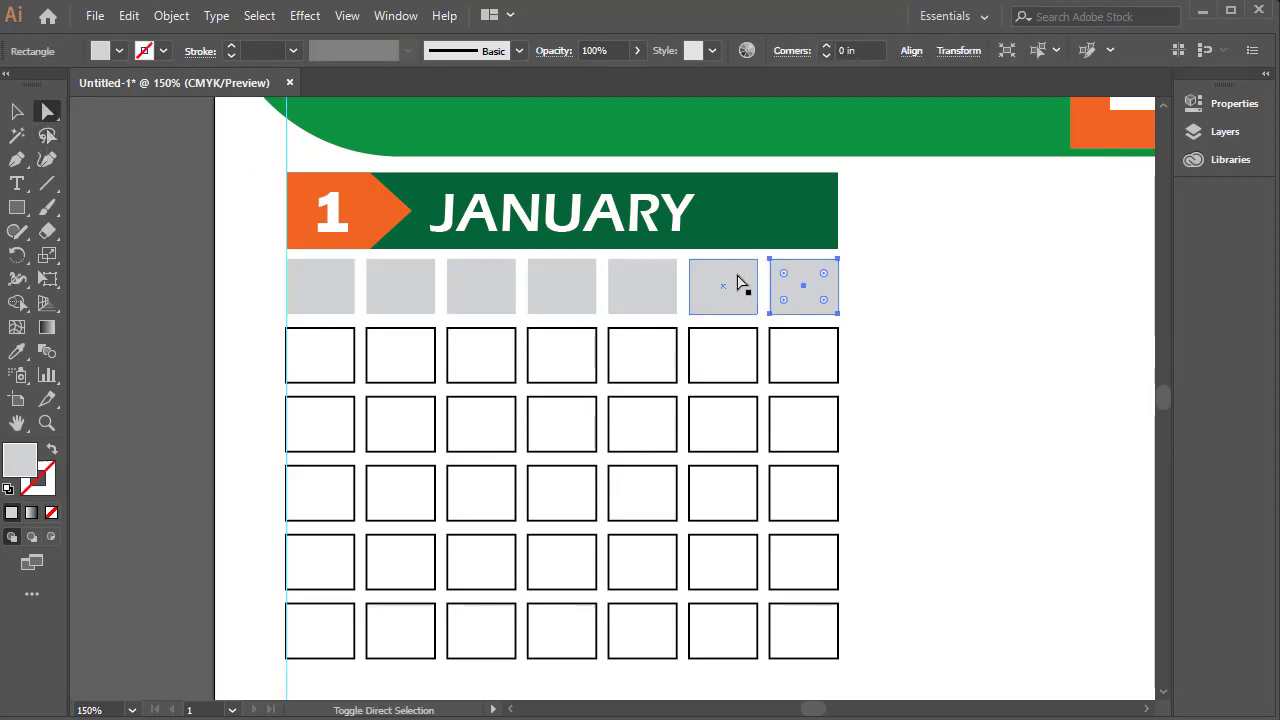
{"action": "left_click", "coordinate": [737, 280], "text": "shift"}
{"action": "left_click", "coordinate": [118, 51]}
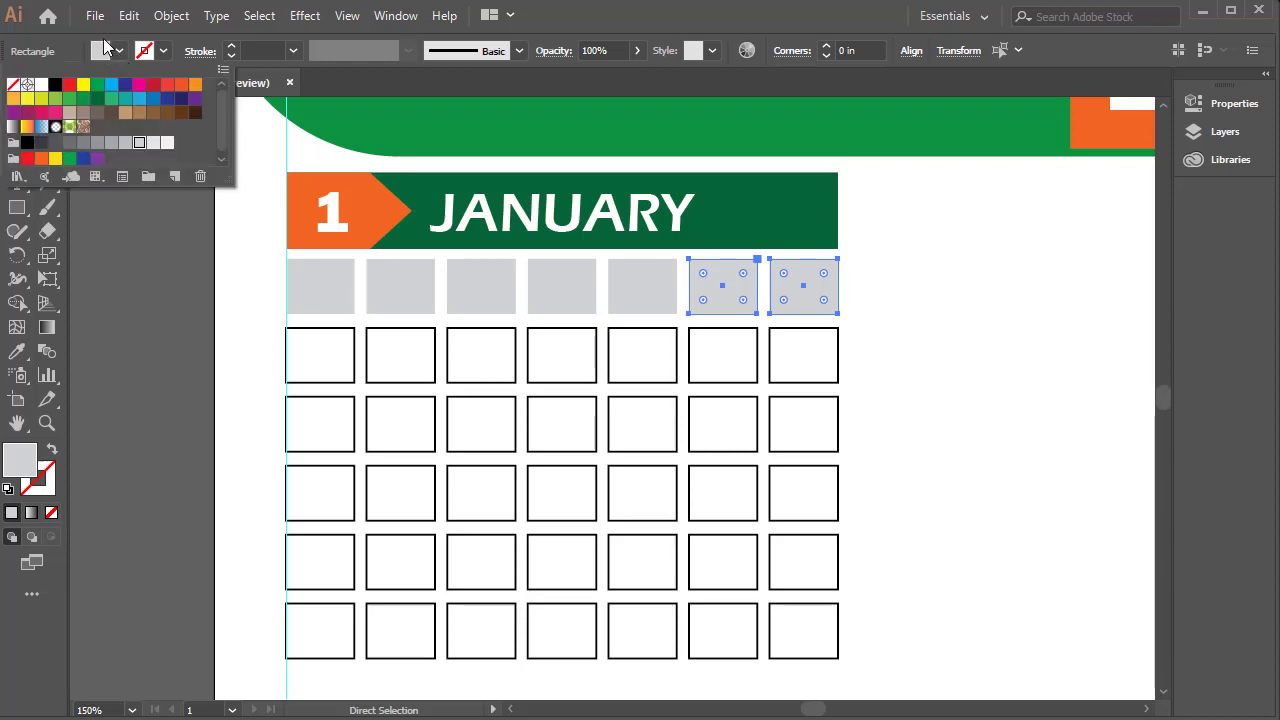
{"action": "left_click", "coordinate": [69, 84]}
{"action": "left_click", "coordinate": [966, 289]}
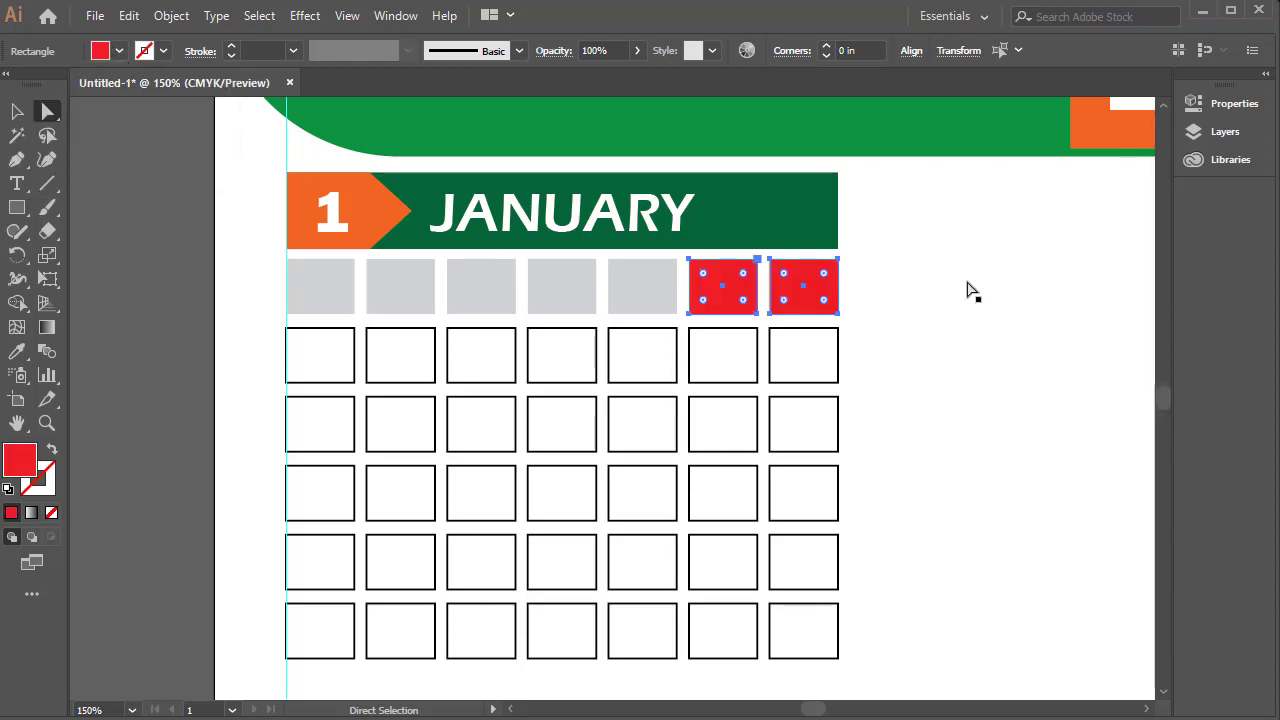
{"action": "key", "text": "v"}
{"action": "left_click", "coordinate": [228, 258]}
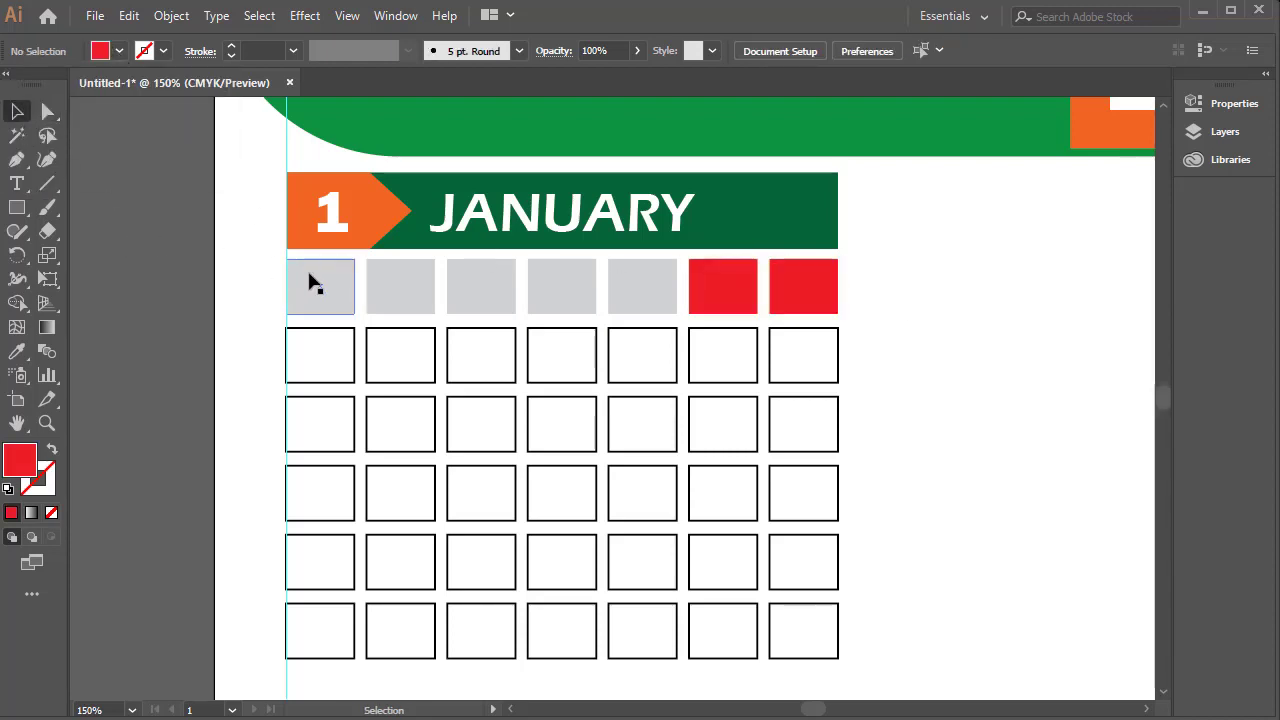
{"action": "left_click", "coordinate": [314, 281]}
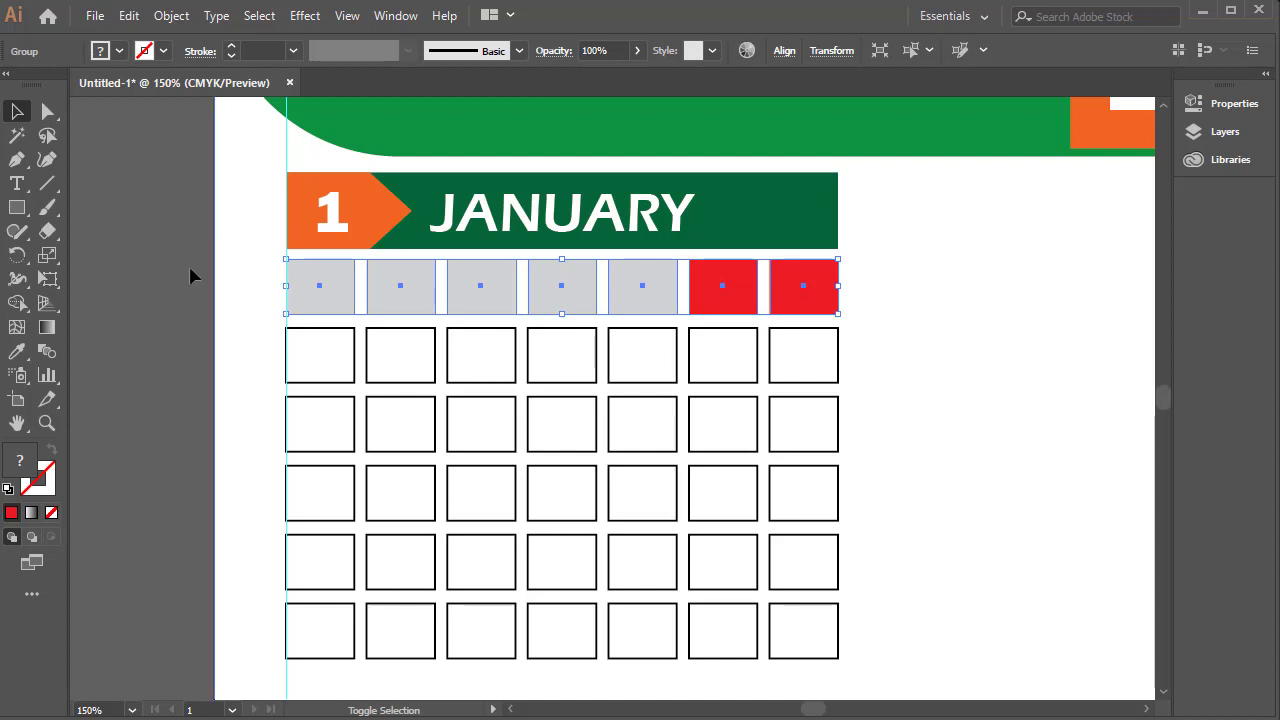
- Bring the weekday labels in front of the header boxes
{"action": "left_click_drag", "start_coordinate": [166, 273], "coordinate": [906, 298]}
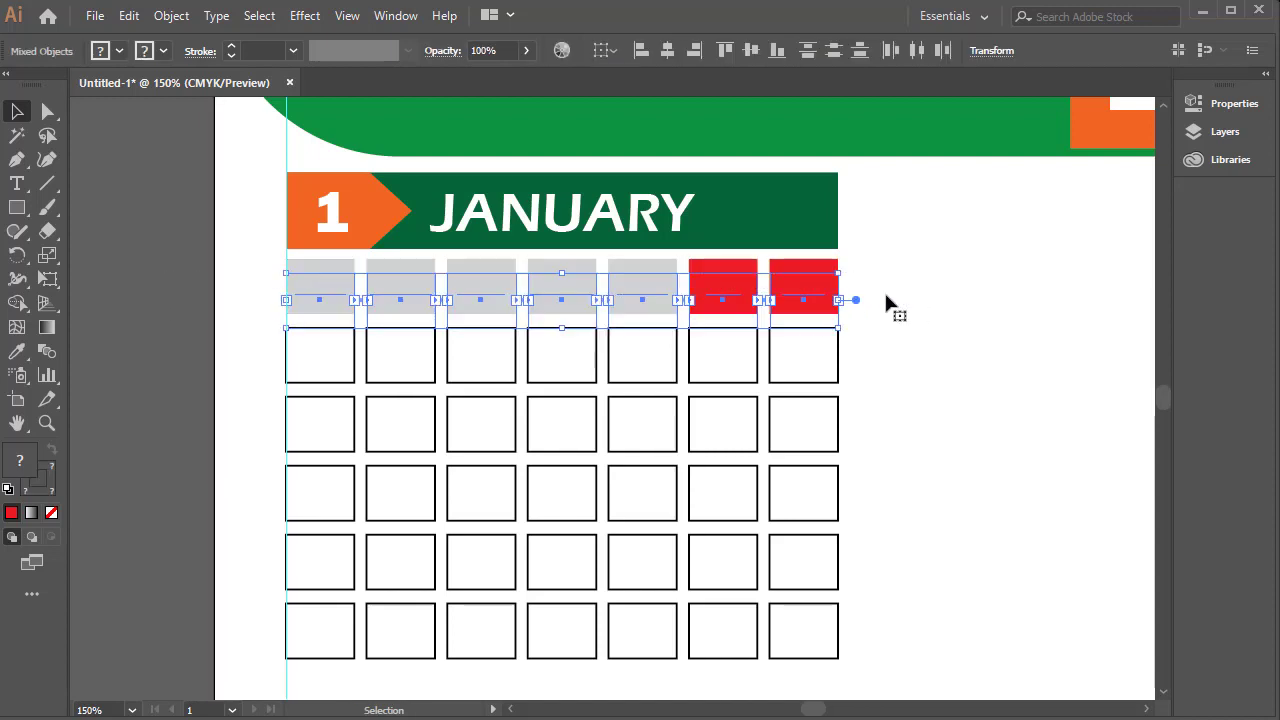
{"action": "right_click", "coordinate": [707, 299]}
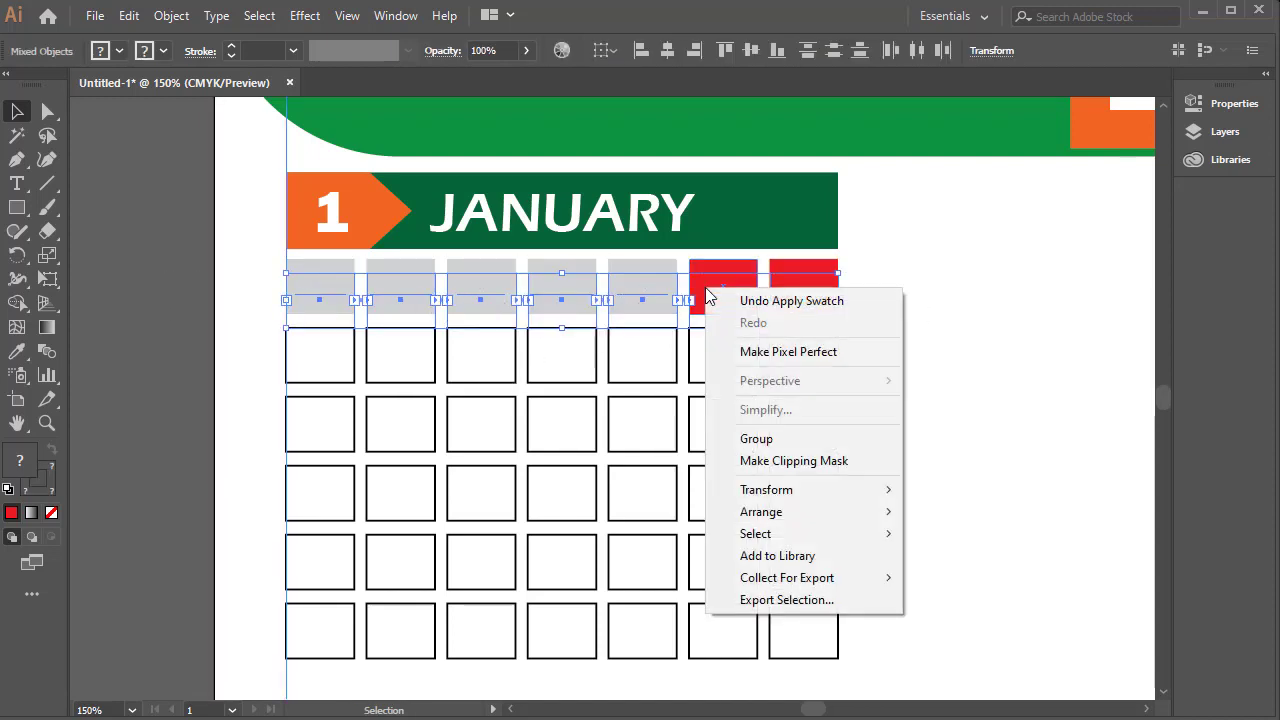
{"action": "mouse_move", "coordinate": [762, 512]}
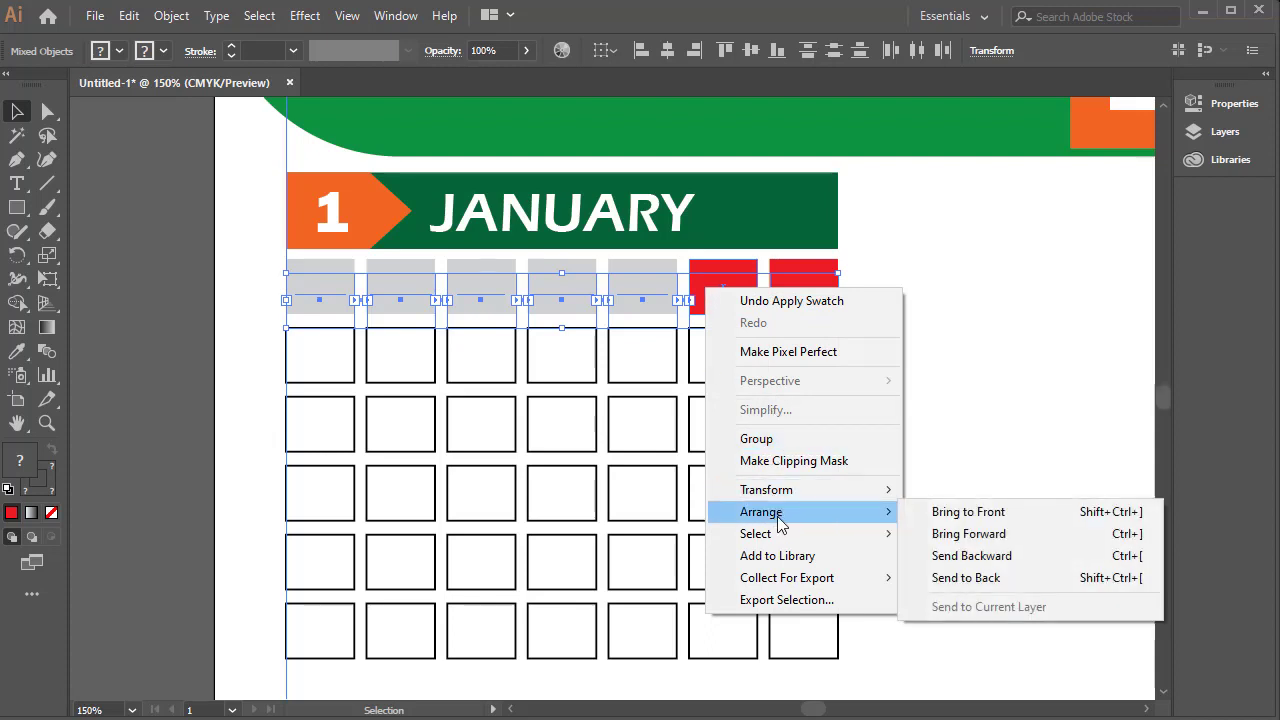
{"action": "left_click", "coordinate": [950, 522]}
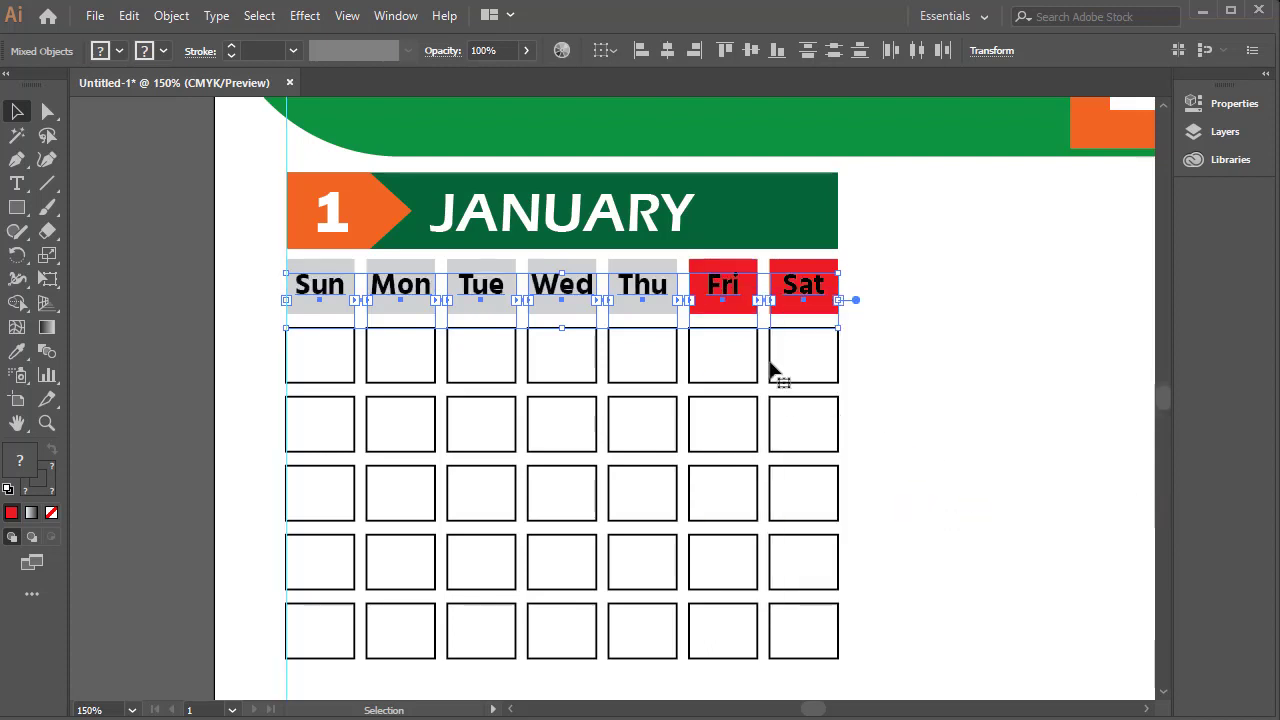
{"action": "left_click", "coordinate": [143, 150]}
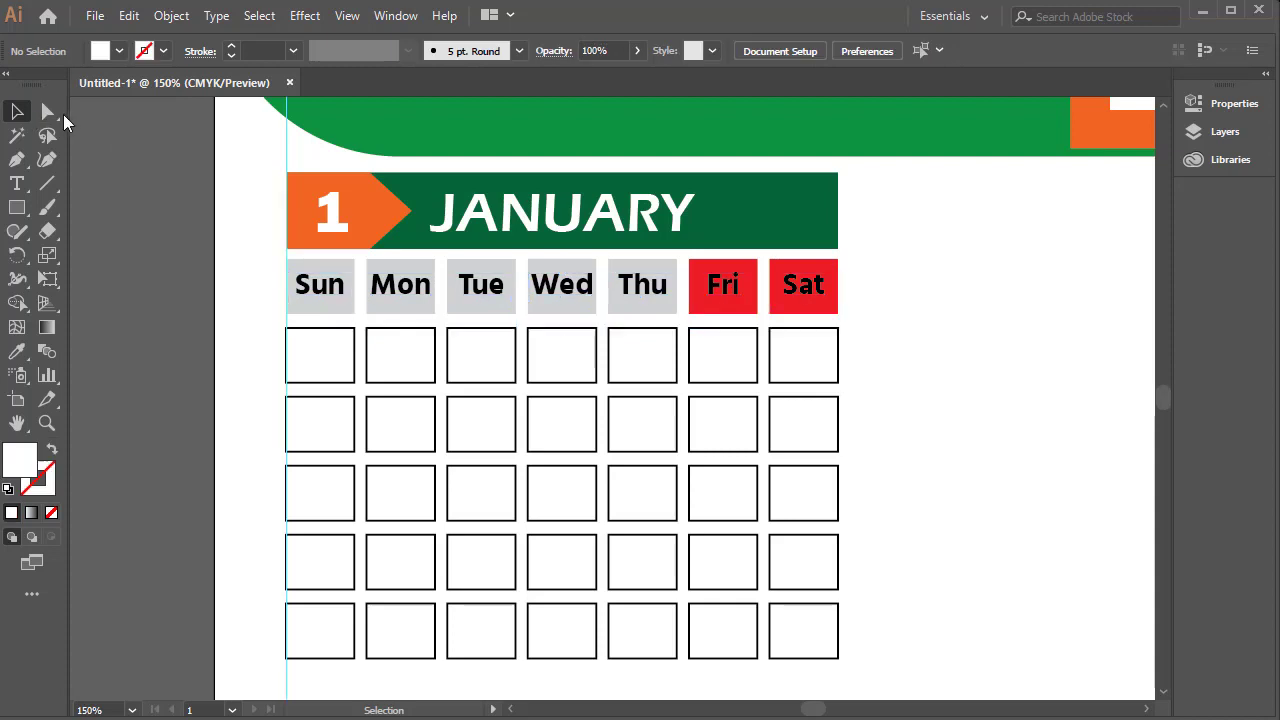
- Set the Fri and Sat label fill to white
{"action": "left_click", "coordinate": [47, 111]}
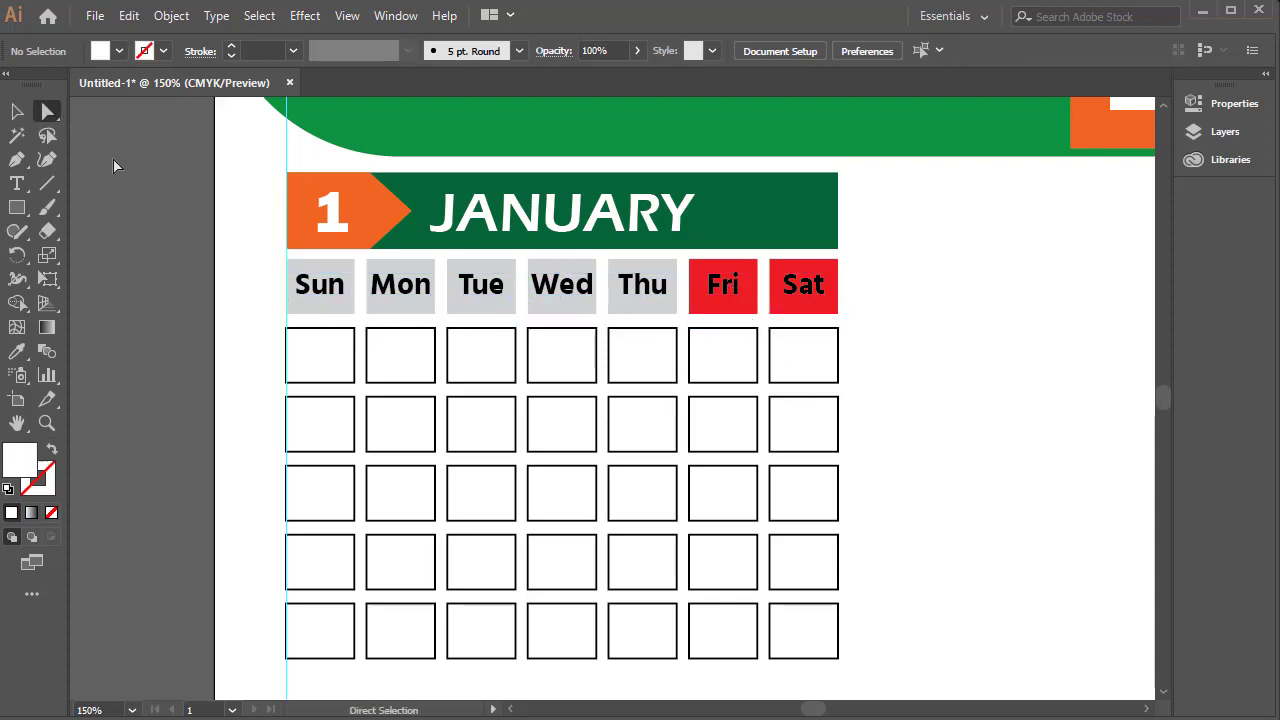
{"action": "left_click", "coordinate": [726, 285]}
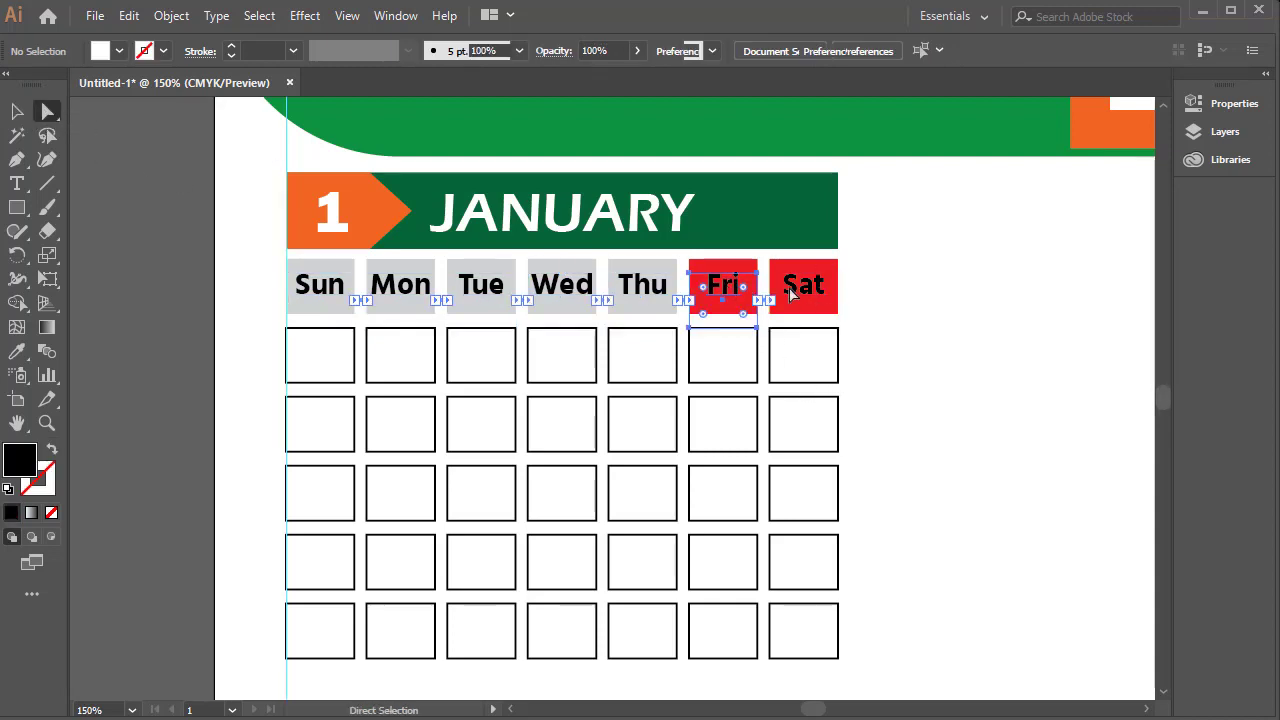
{"action": "left_click", "coordinate": [792, 288], "text": "shift"}
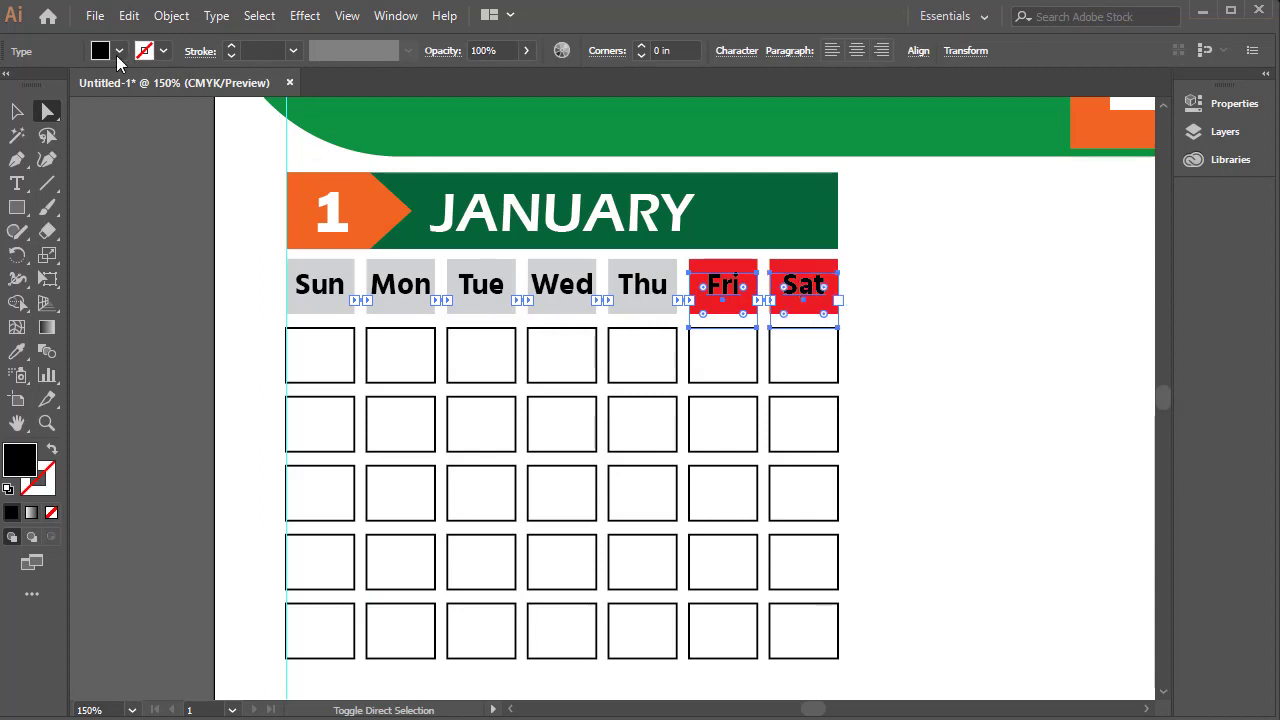
{"action": "left_click", "coordinate": [119, 51]}
{"action": "left_click", "coordinate": [40, 84]}
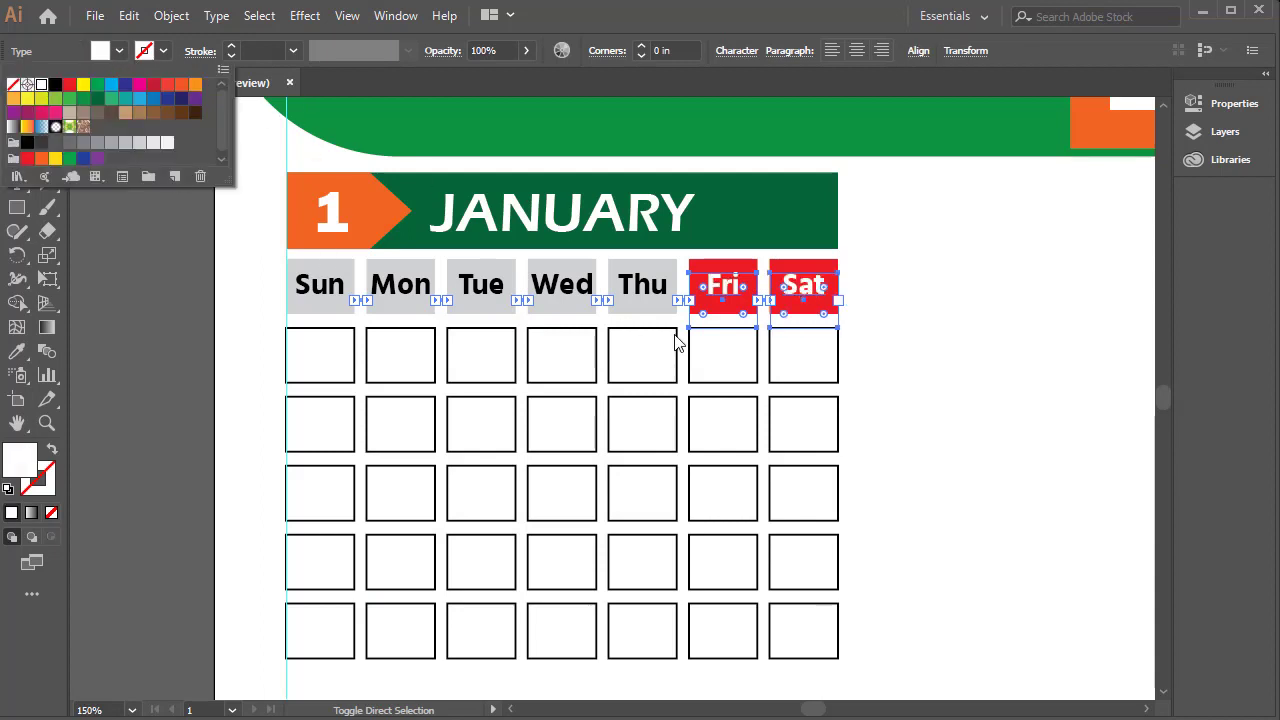
{"action": "left_click", "coordinate": [1009, 370]}
{"action": "key", "text": "ctrl+minus"}
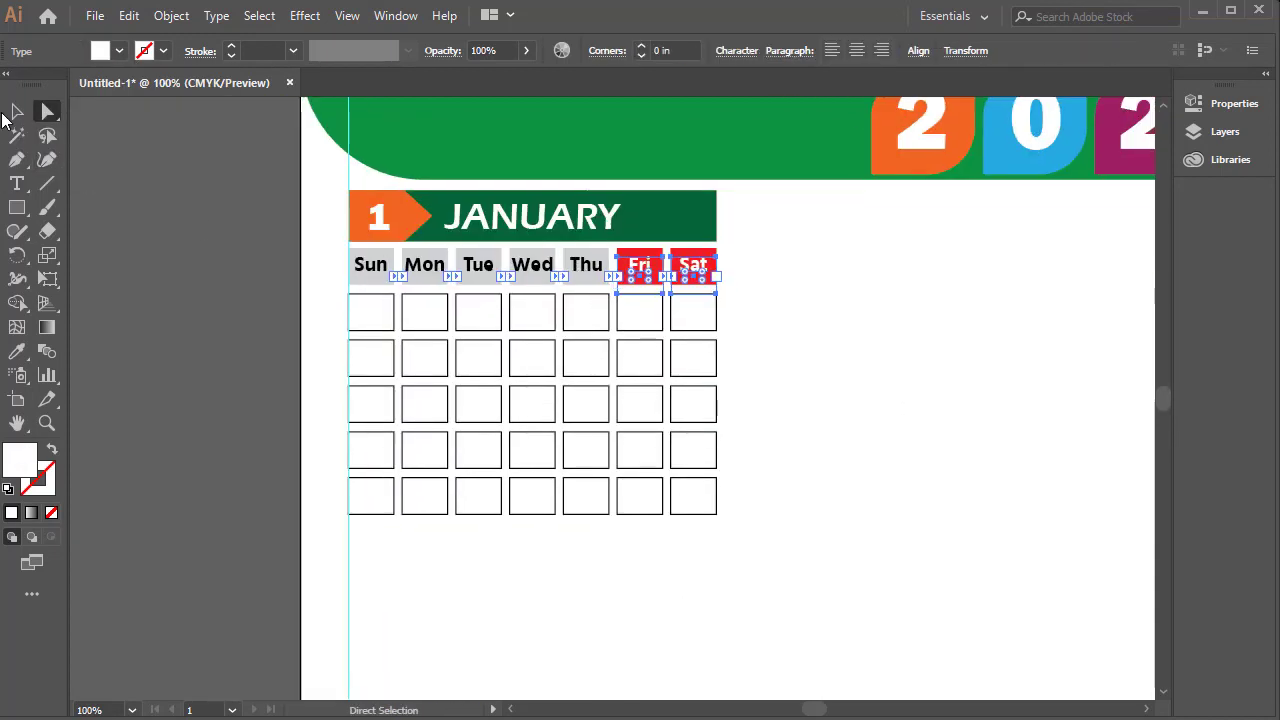
{"action": "left_click", "coordinate": [17, 111]}
{"action": "left_click", "coordinate": [497, 620]}
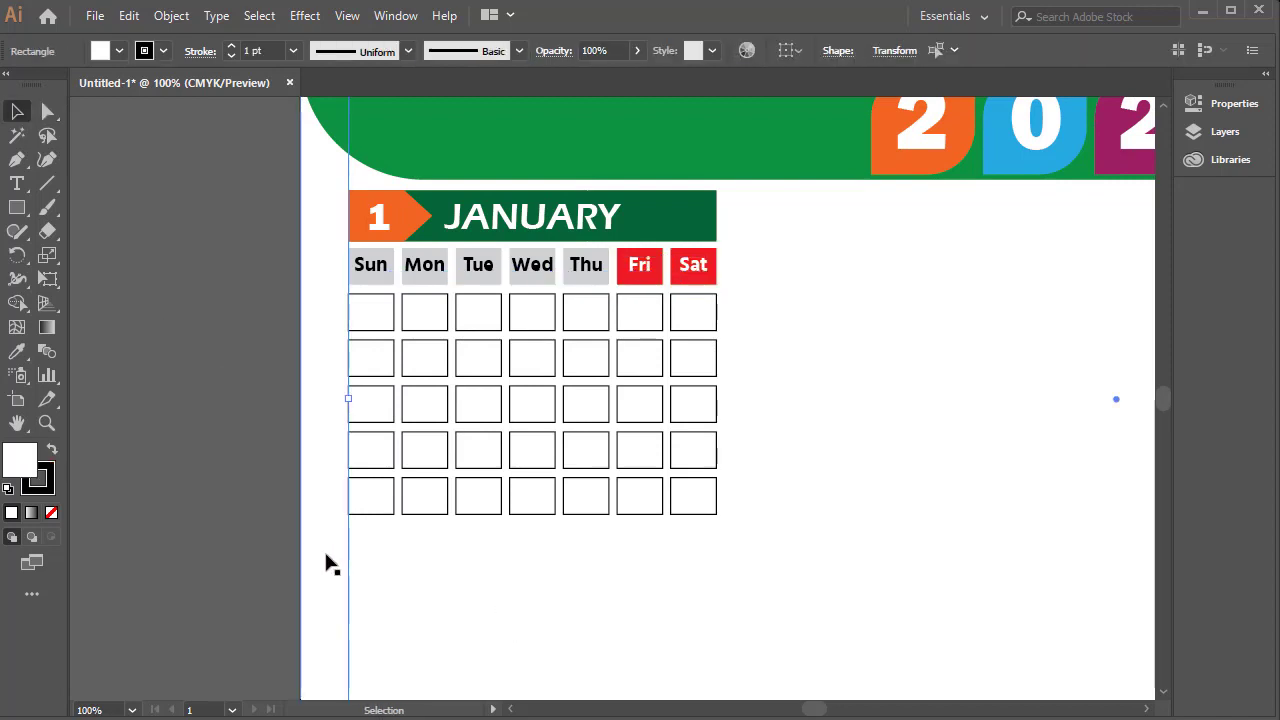
- Lock the guides from the canvas context menu
{"action": "right_click", "coordinate": [100, 452]}
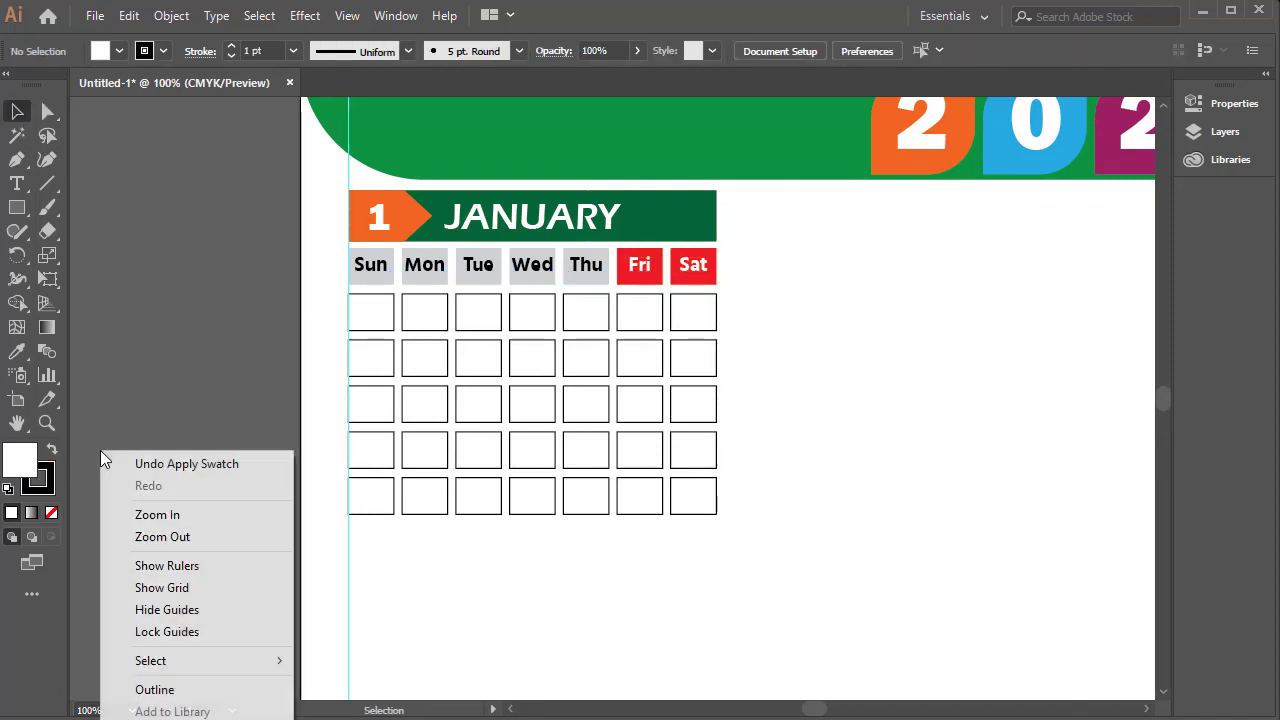
{"action": "left_click", "coordinate": [167, 632]}
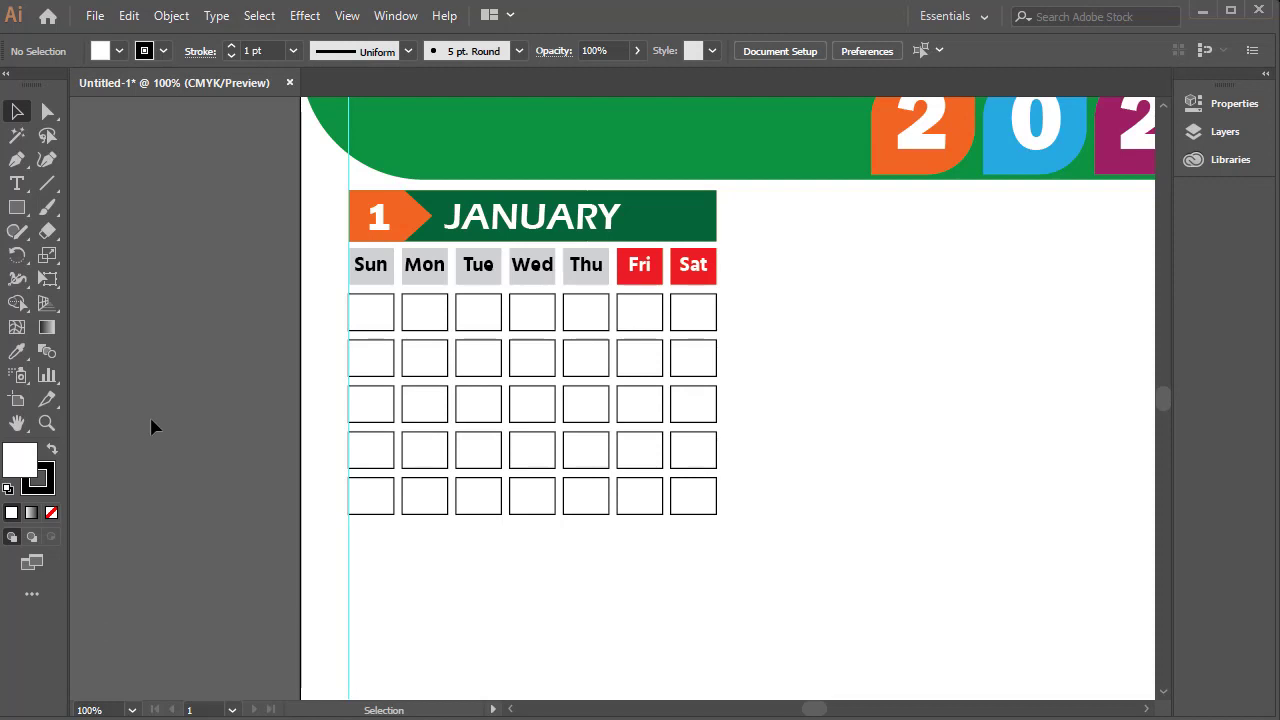
{"action": "left_click", "coordinate": [350, 566]}
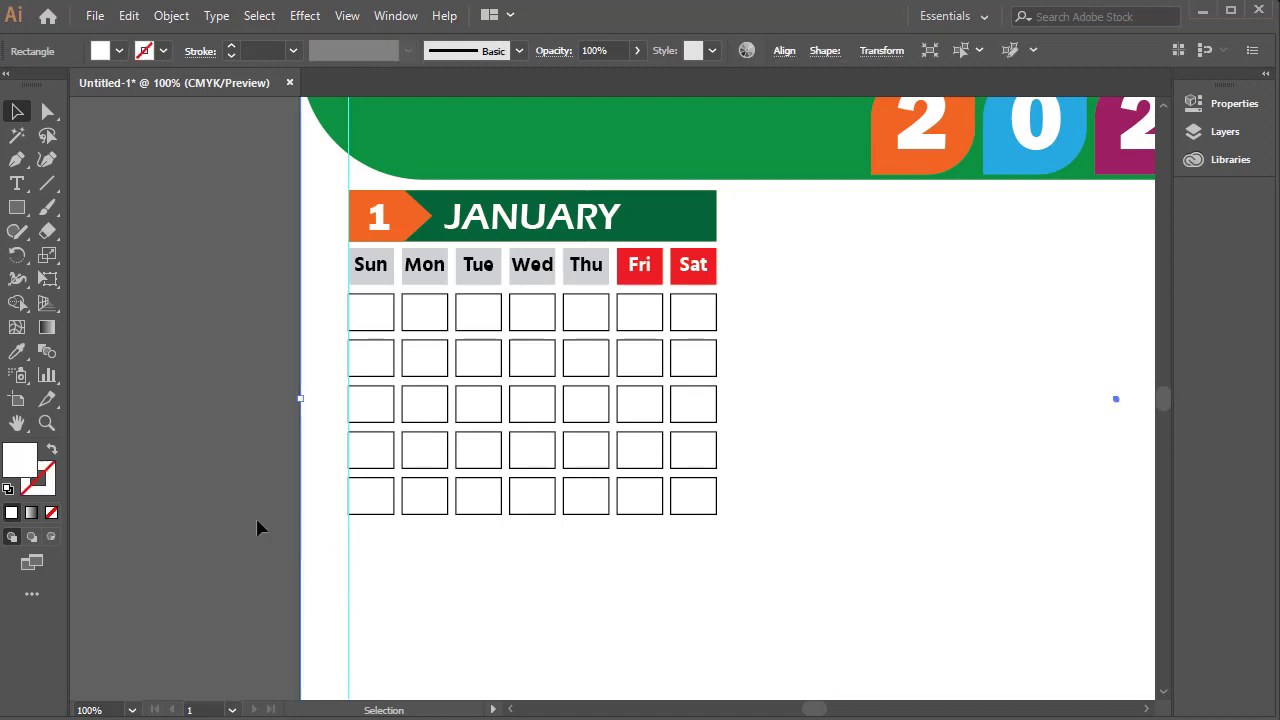
{"action": "left_click", "coordinate": [209, 584]}
{"action": "left_click", "coordinate": [320, 601]}
{"action": "key", "text": "ctrl"}
{"action": "key", "text": "ctrl+shift+a"}
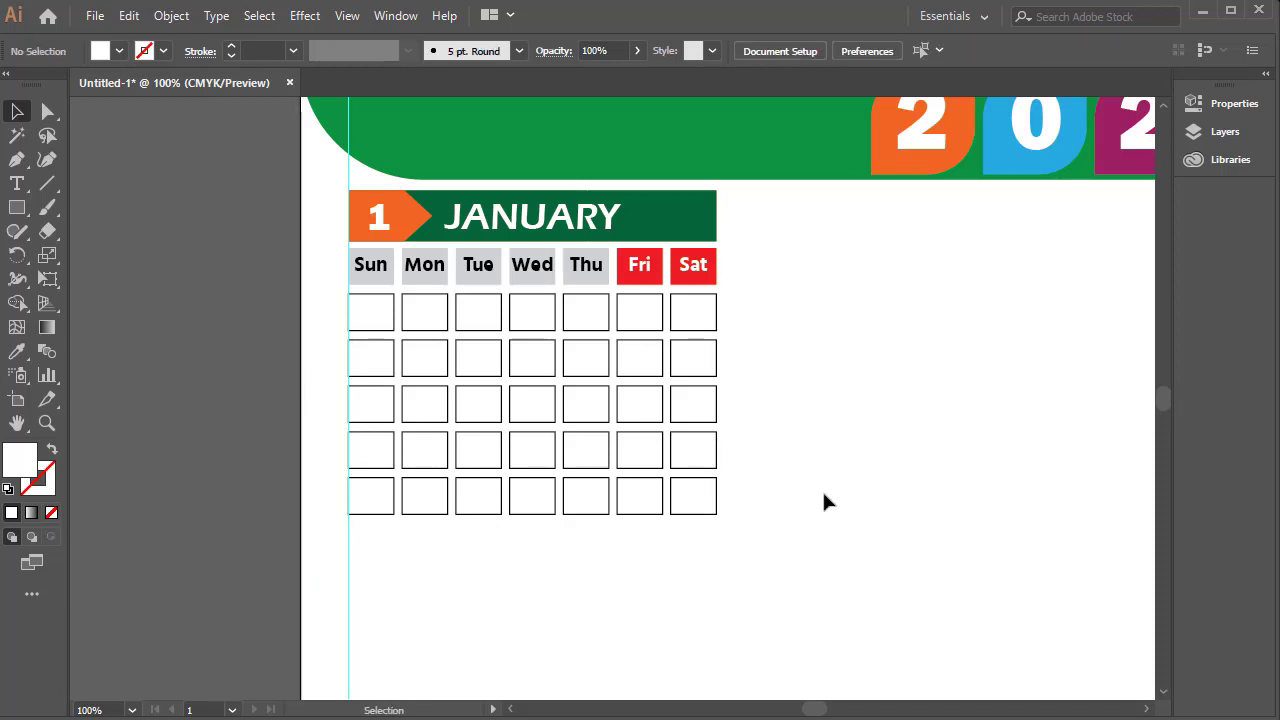
- Zoom and pan around the calendar, selecting it to check the layout, then return to 100%
{"action": "left_click_drag", "start_coordinate": [810, 442], "coordinate": [860, 560]}
{"action": "left_click", "coordinate": [686, 322]}
{"action": "left_click_drag", "start_coordinate": [520, 367], "coordinate": [666, 285]}
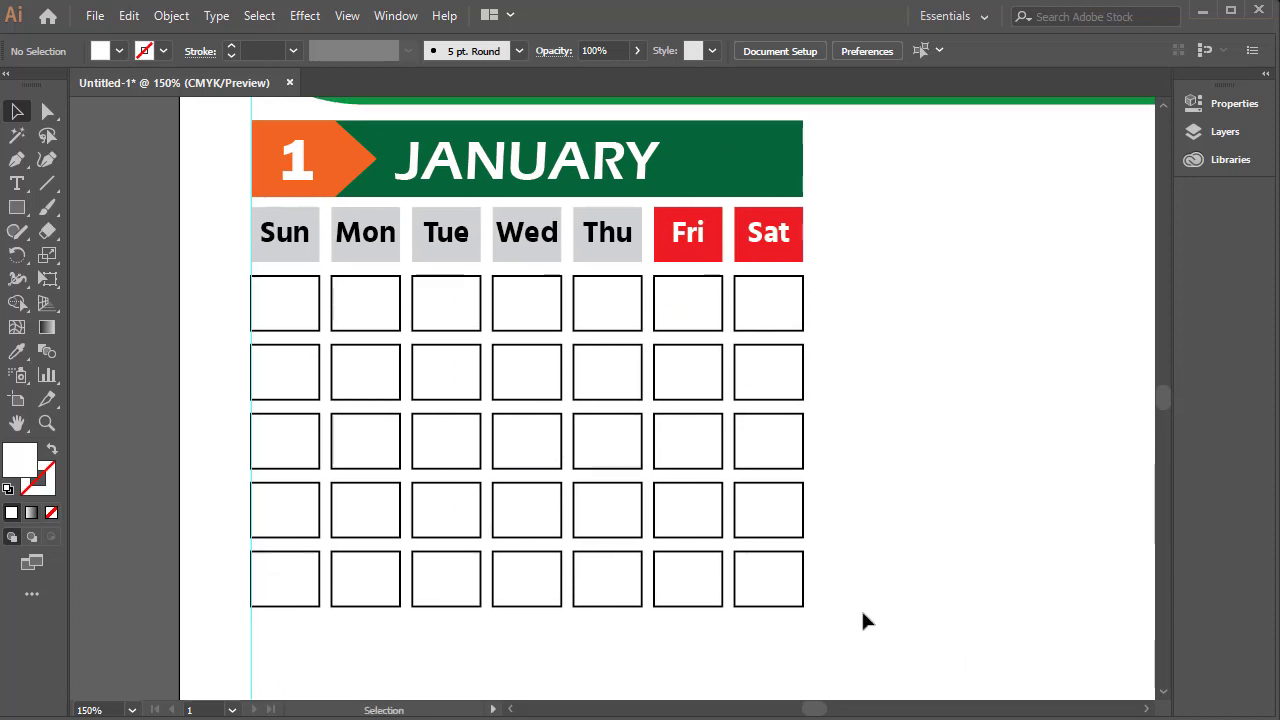
{"action": "left_click_drag", "start_coordinate": [885, 617], "coordinate": [256, 150]}
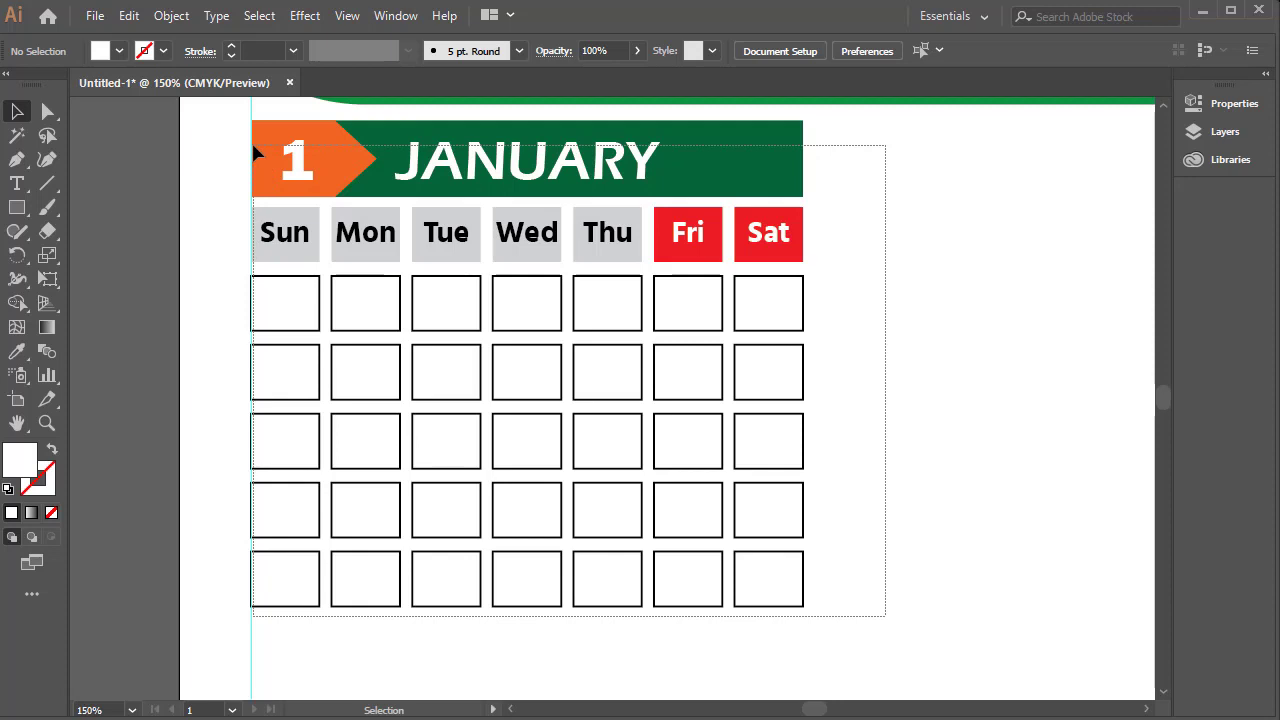
{"action": "left_click_drag", "start_coordinate": [254, 150], "coordinate": [257, 157]}
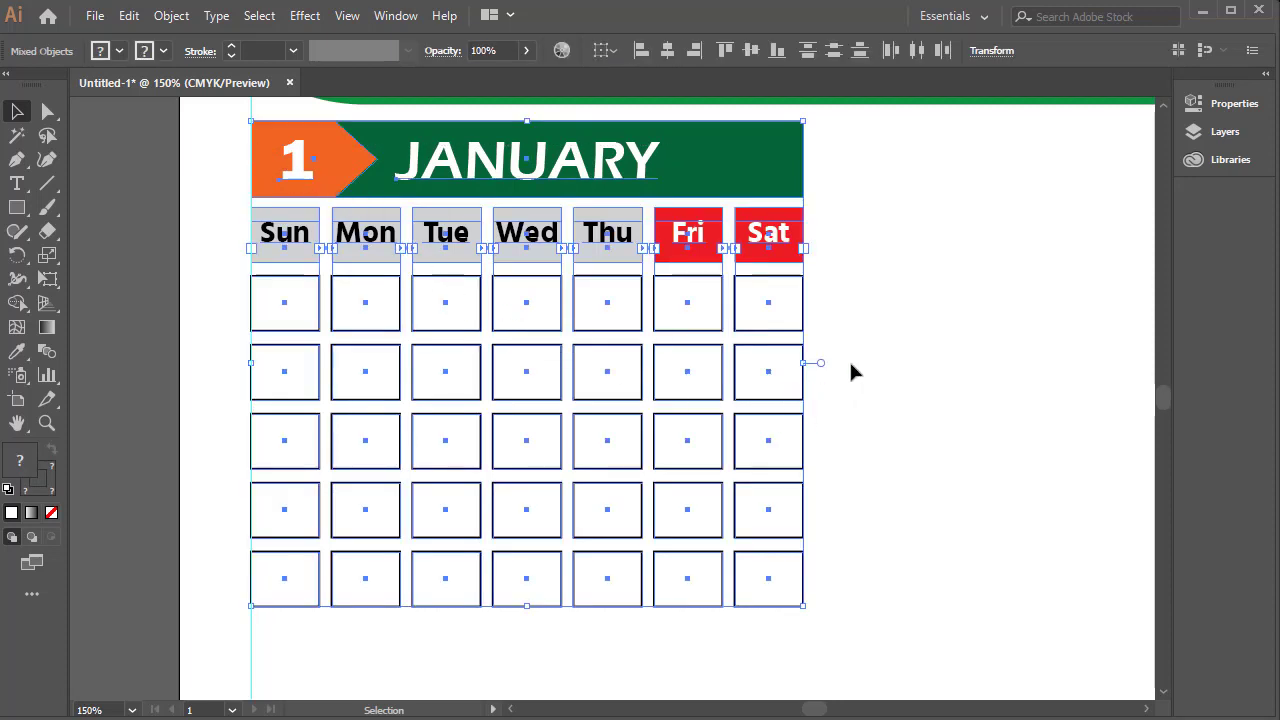
{"action": "left_click", "coordinate": [749, 343], "text": "ctrl+alt"}
{"action": "left_click", "coordinate": [720, 371], "text": "ctrl+alt"}
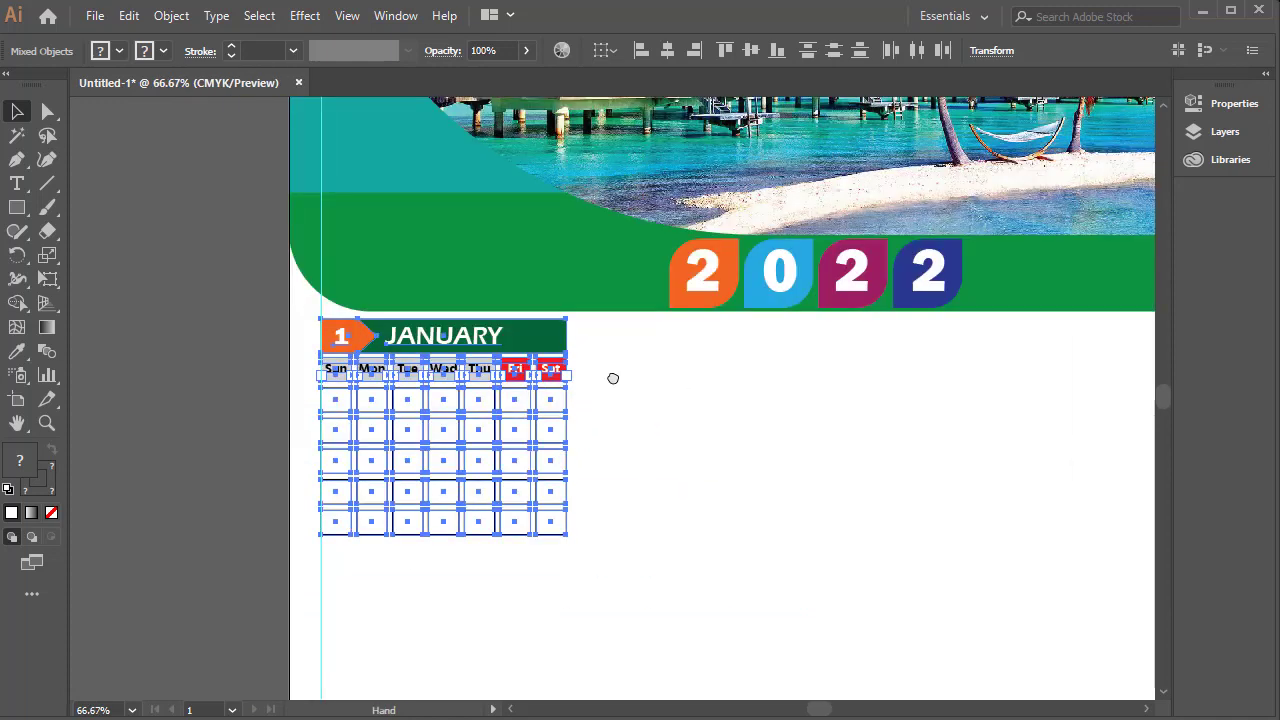
{"action": "left_click_drag", "start_coordinate": [613, 378], "coordinate": [519, 360]}
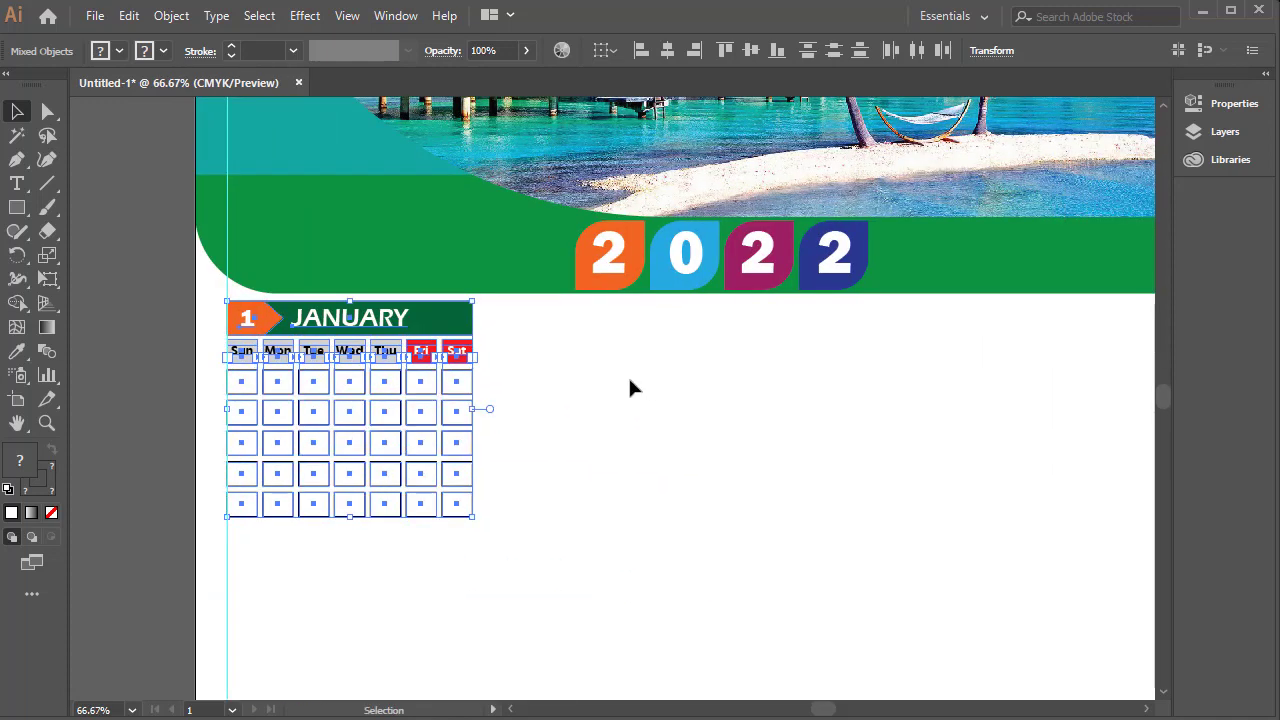
{"action": "left_click", "coordinate": [567, 412]}
{"action": "left_click", "coordinate": [557, 429], "text": "ctrl"}
- Select all the day-grid cell rectangles of the 7 × 5 calendar grid
{"action": "left_click_drag", "start_coordinate": [563, 420], "coordinate": [643, 497]}
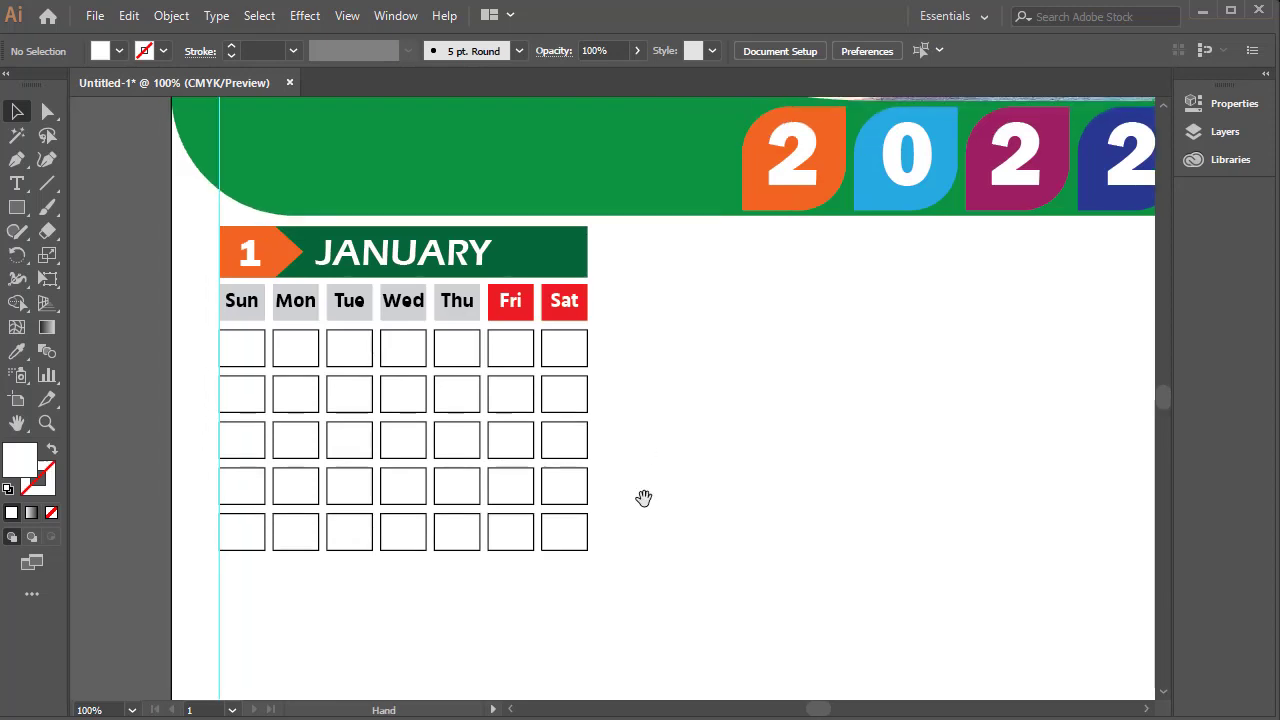
{"action": "left_click_drag", "start_coordinate": [652, 559], "coordinate": [234, 350]}
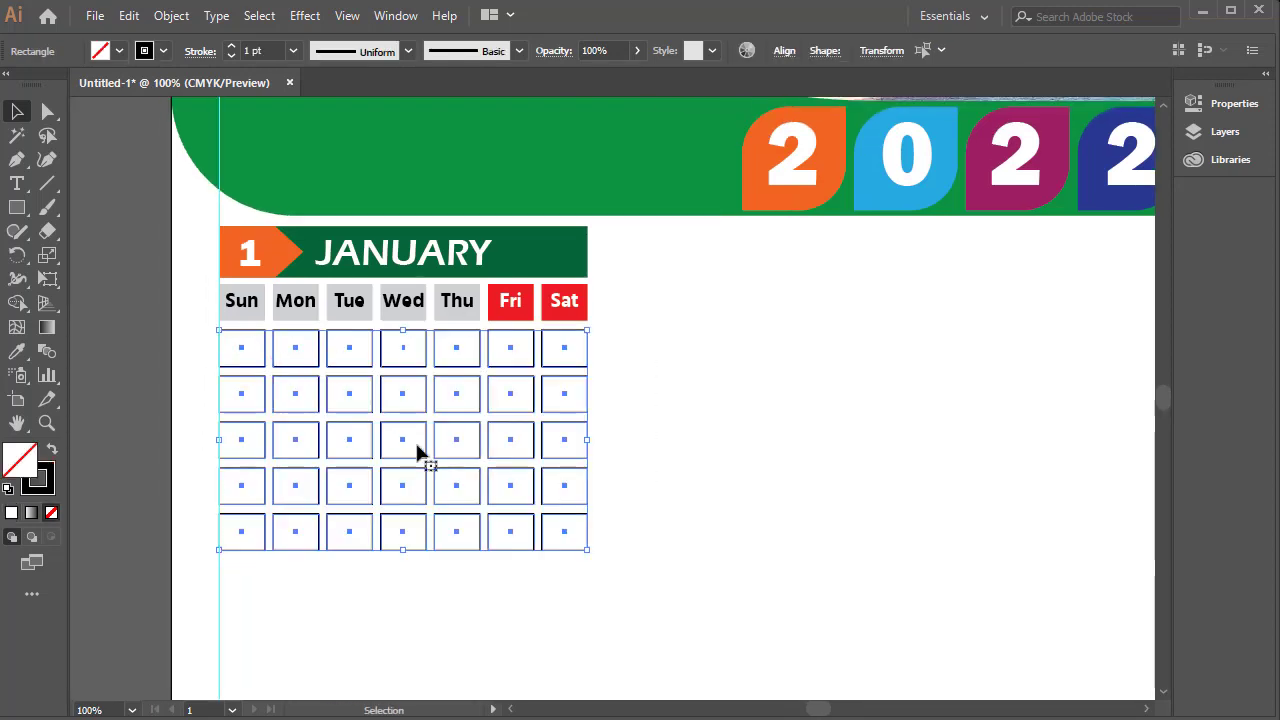
{"action": "key", "text": "ctrl"}
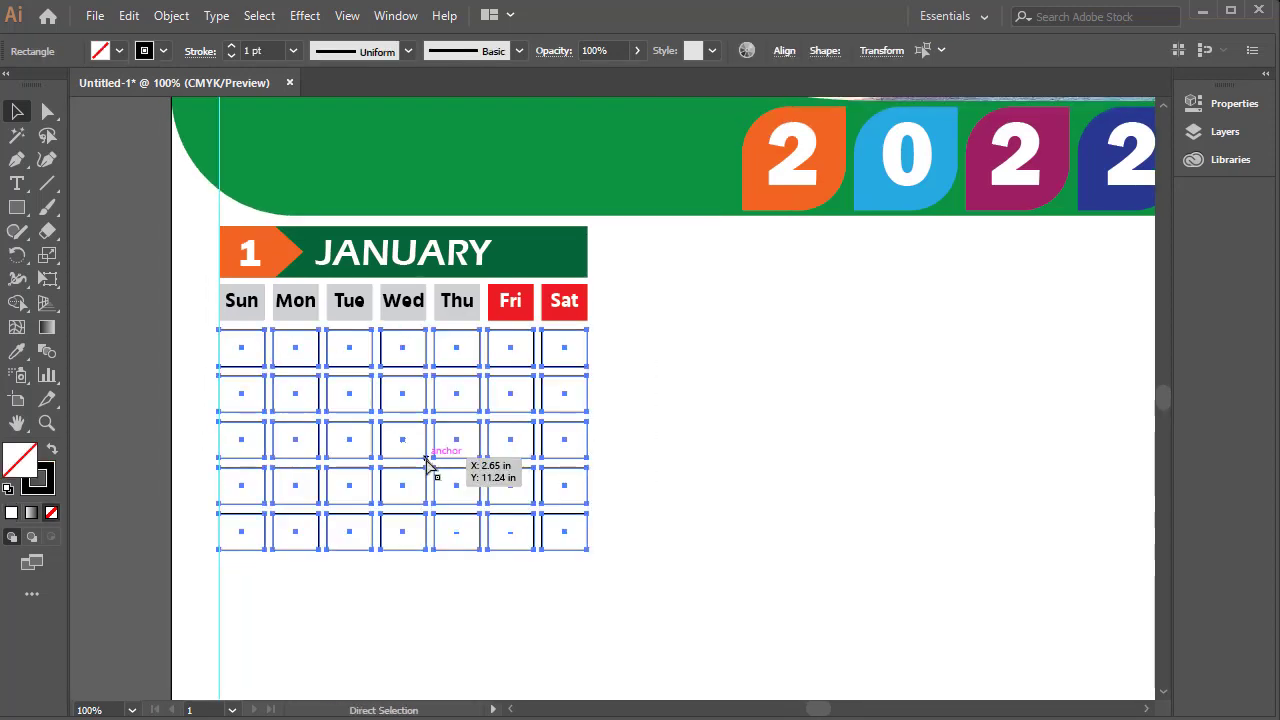
{"action": "left_click", "coordinate": [650, 380]}
{"action": "left_click", "coordinate": [535, 345]}
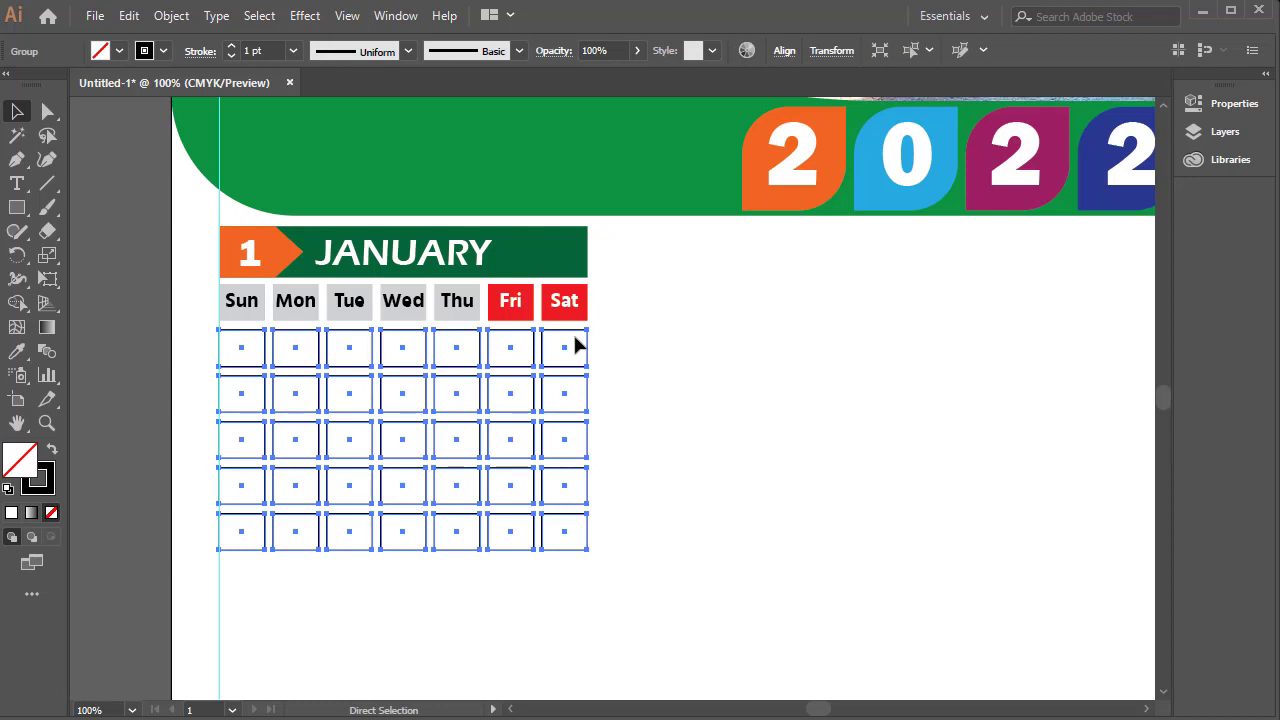
{"action": "left_click", "coordinate": [594, 351]}
{"action": "mouse_move", "coordinate": [620, 352]}
{"action": "left_mouse_down"}
{"action": "mouse_move", "coordinate": [225, 558]}
{"action": "mouse_move", "coordinate": [196, 536]}
{"action": "left_mouse_up"}
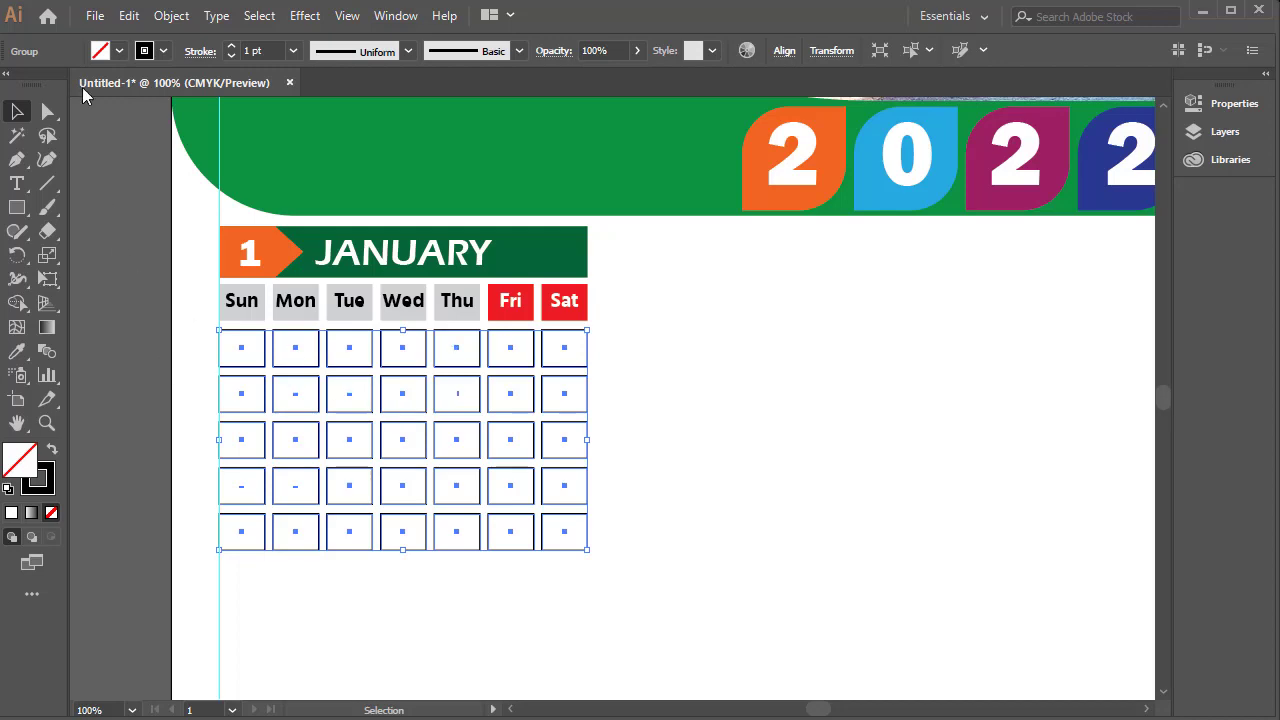
- Thread the 35 cells with Type > Threaded Text > Create and place the cursor in the first Sun cell
{"action": "left_click", "coordinate": [210, 15]}
{"action": "mouse_move", "coordinate": [268, 229]}
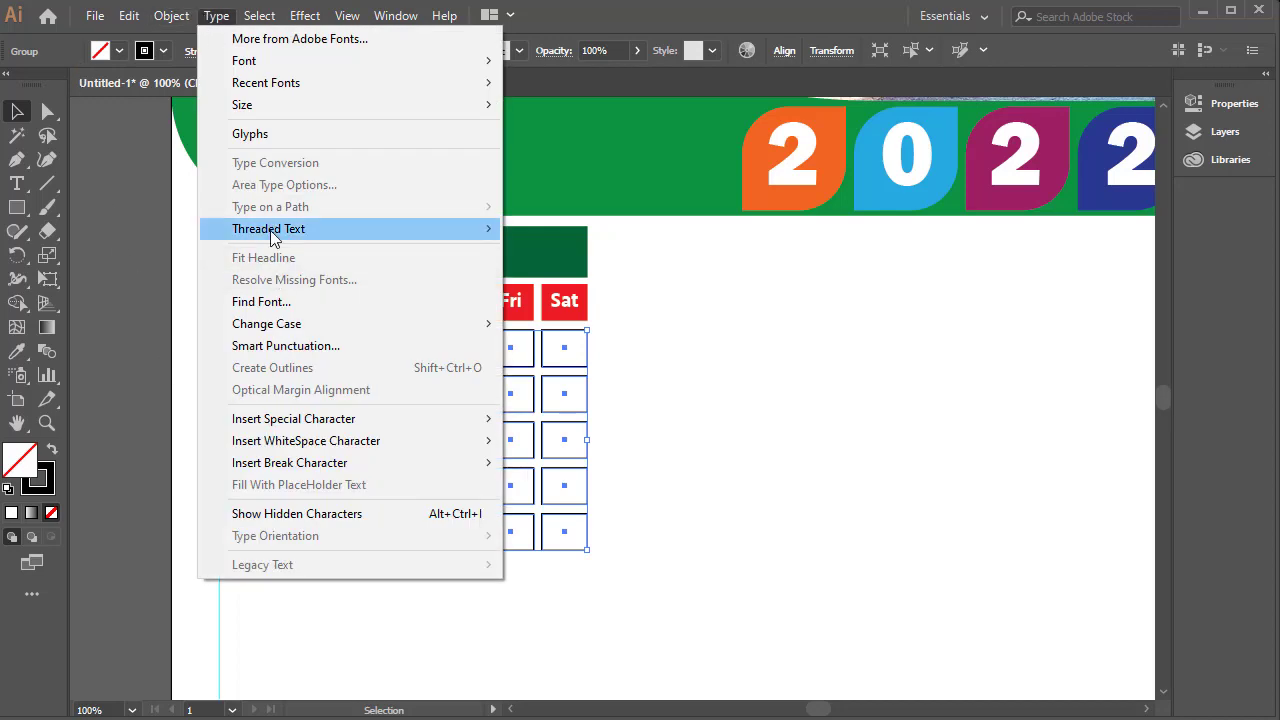
{"action": "left_click", "coordinate": [544, 233]}
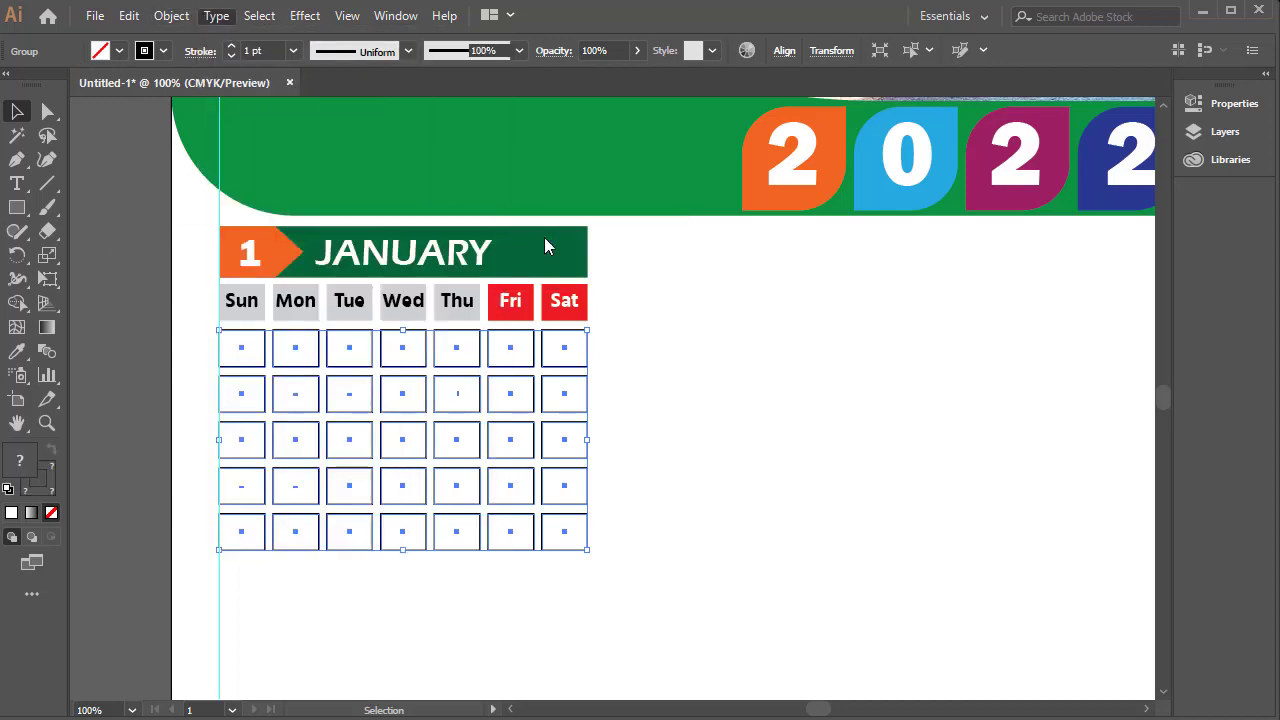
{"action": "left_click", "coordinate": [531, 354], "text": "ctrl+space"}
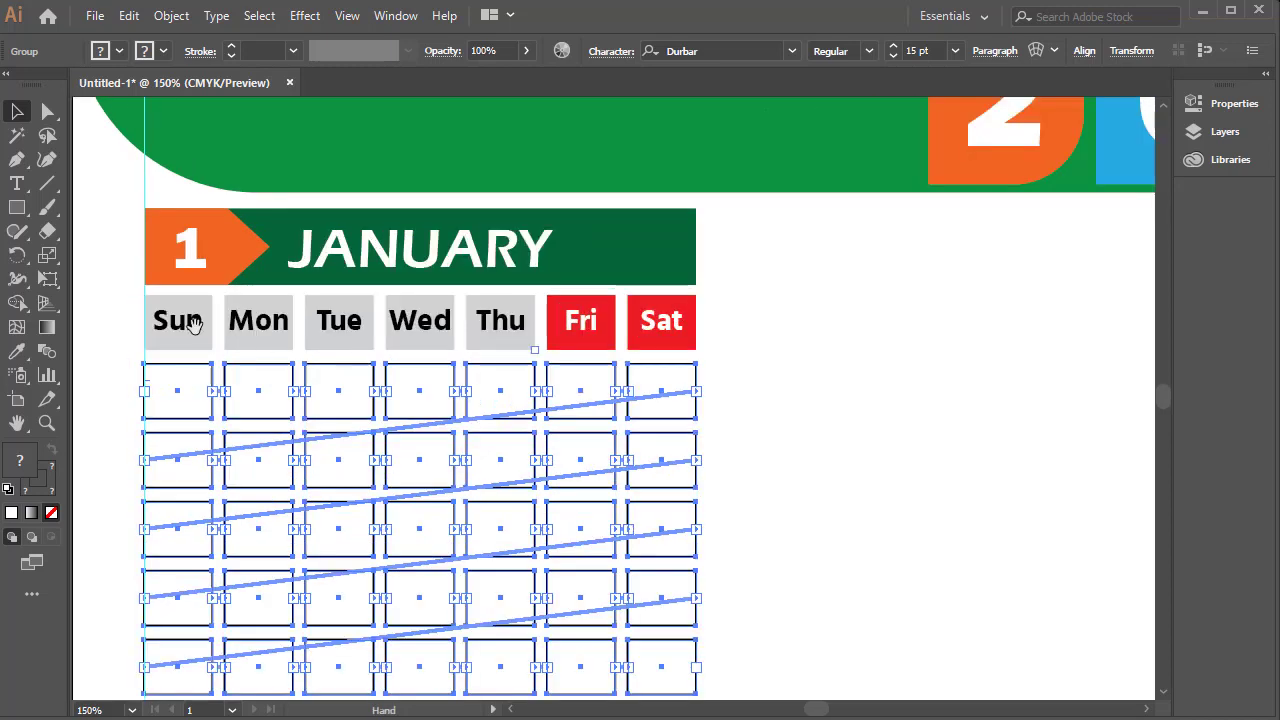
{"action": "scroll", "coordinate": [334, 443], "scroll_direction": "down", "scroll_amount": 2}
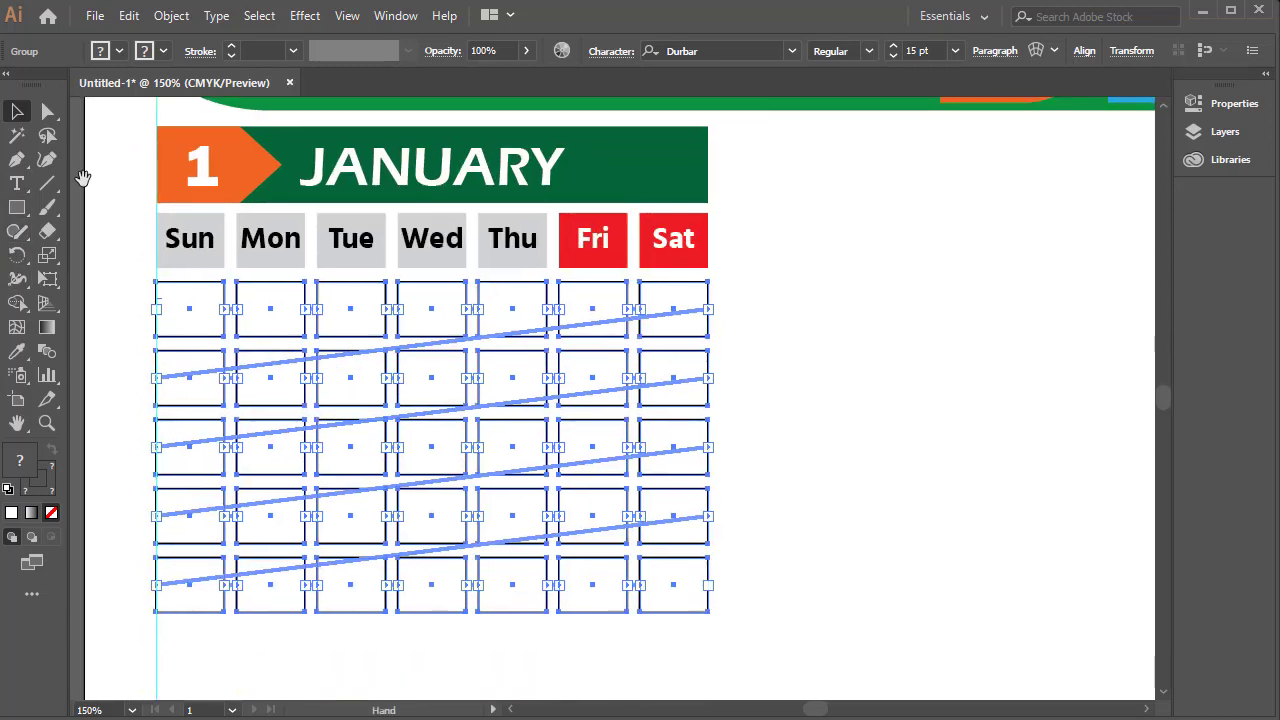
{"action": "left_click", "coordinate": [17, 186]}
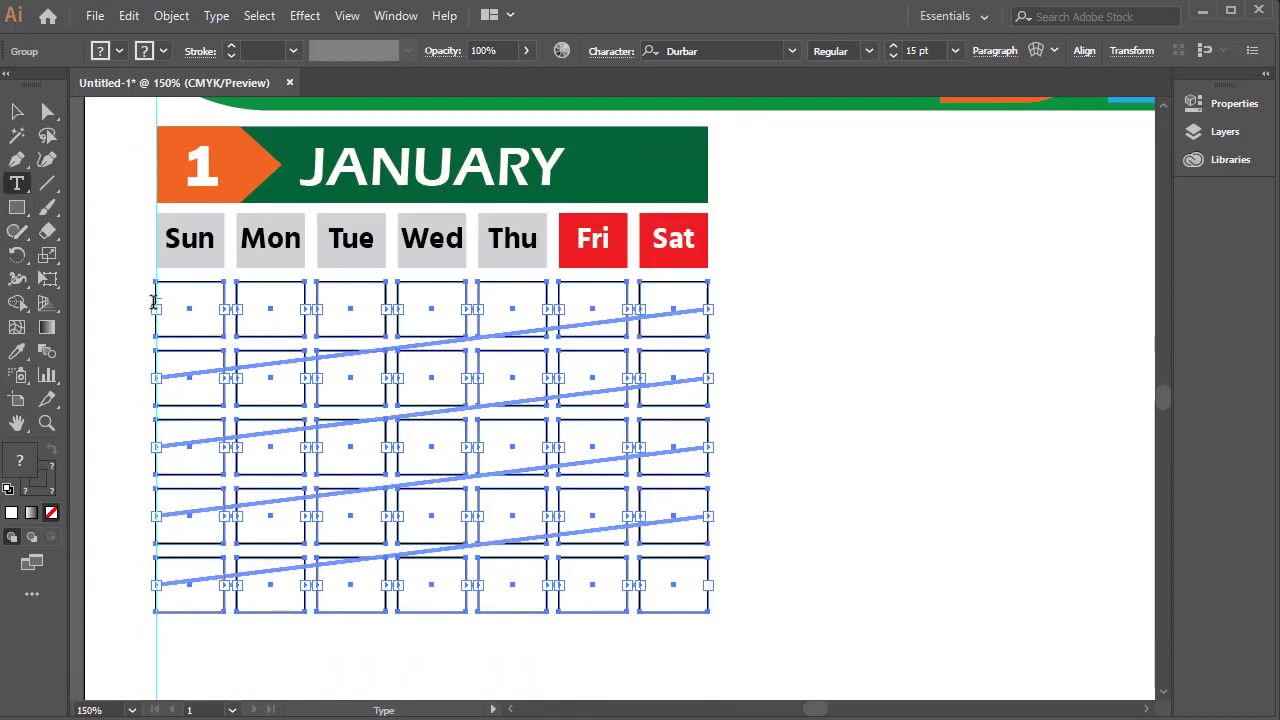
{"action": "left_click", "coordinate": [158, 311]}
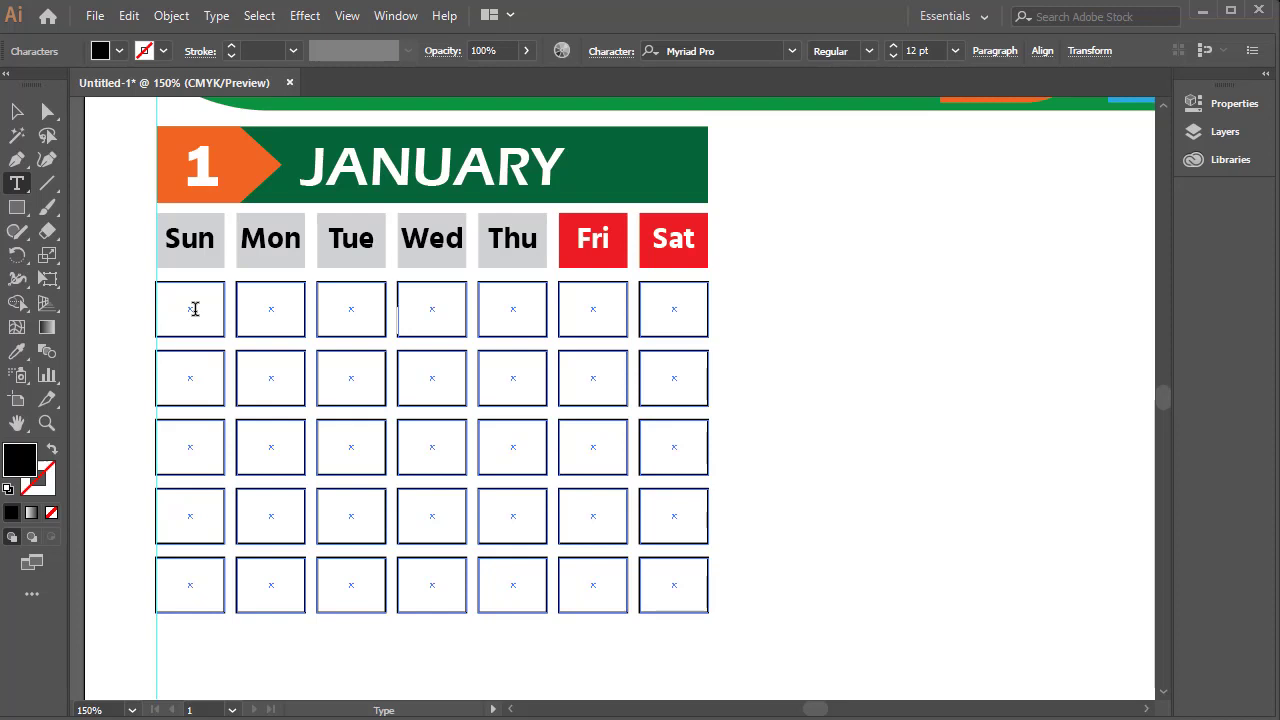
- Type the January dates 1 through 13 into the linked day cells, one per line
{"action": "type", "text": "1"}
{"action": "key", "text": "Return"}
{"action": "type", "text": "2 "}
{"action": "type", "text": "3"}
{"action": "key", "text": "Return"}
{"action": "type", "text": "4"}
{"action": "key", "text": "Return"}
{"action": "type", "text": "5"}
{"action": "key", "text": "Return"}
{"action": "type", "text": "6 "}
{"action": "type", "text": "7"}
{"action": "key", "text": "Return"}
{"action": "type", "text": "8"}
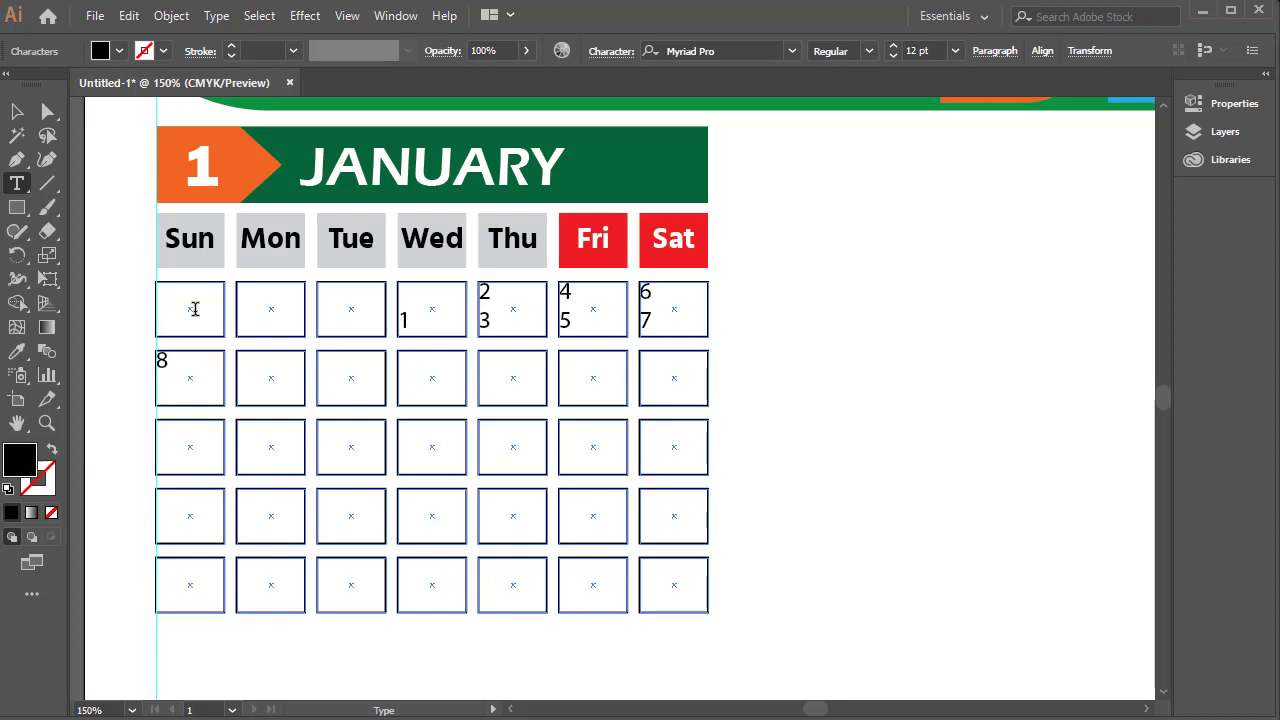
{"action": "key", "text": "Return"}
{"action": "type", "text": "9 "}
{"action": "type", "text": "10 "}
{"action": "type", "text": "11 "}
{"action": "type", "text": "1"}
{"action": "type", "text": "2 "}
{"action": "type", "text": "1"}
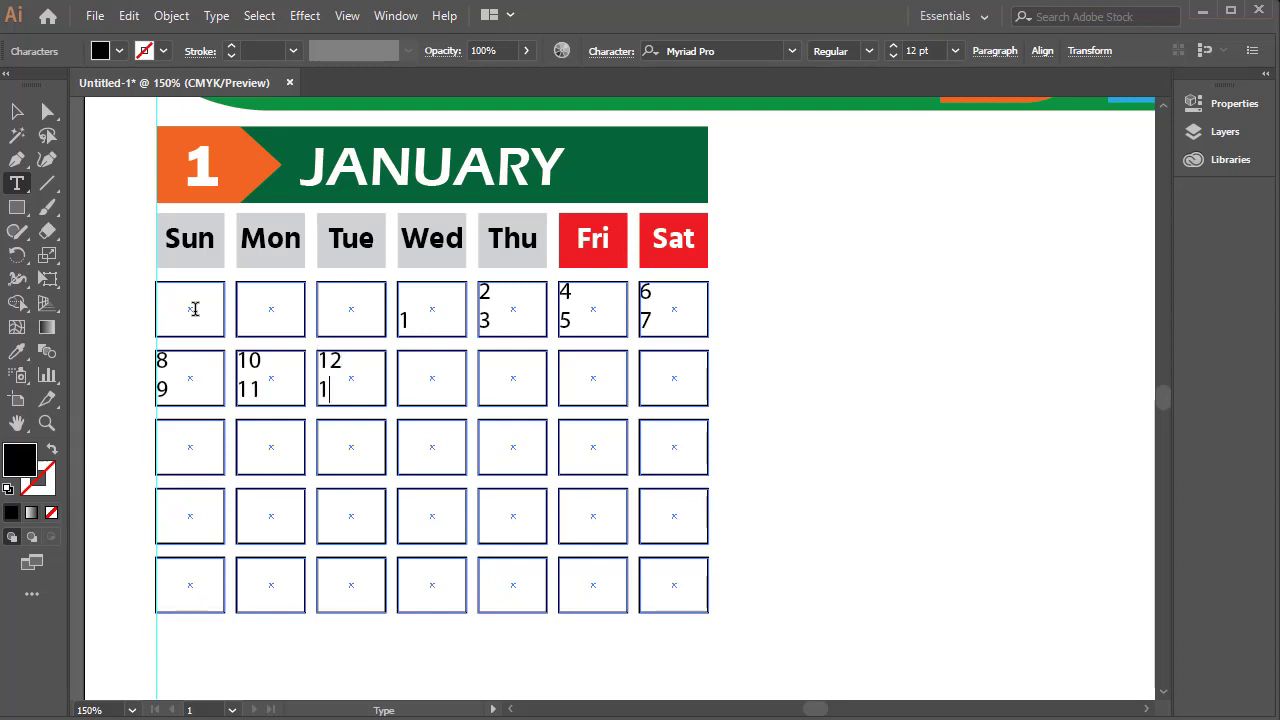
{"action": "type", "text": "3"}
- Continue the January dates with 14 through 21 in the following cells
{"action": "key", "text": "Return"}
{"action": "type", "text": "14"}
{"action": "key", "text": "Return"}
{"action": "type", "text": "15"}
{"action": "key", "text": "Return"}
{"action": "type", "text": "1"}
{"action": "type", "text": "6"}
{"action": "key", "text": "Return"}
{"action": "type", "text": "17 "}
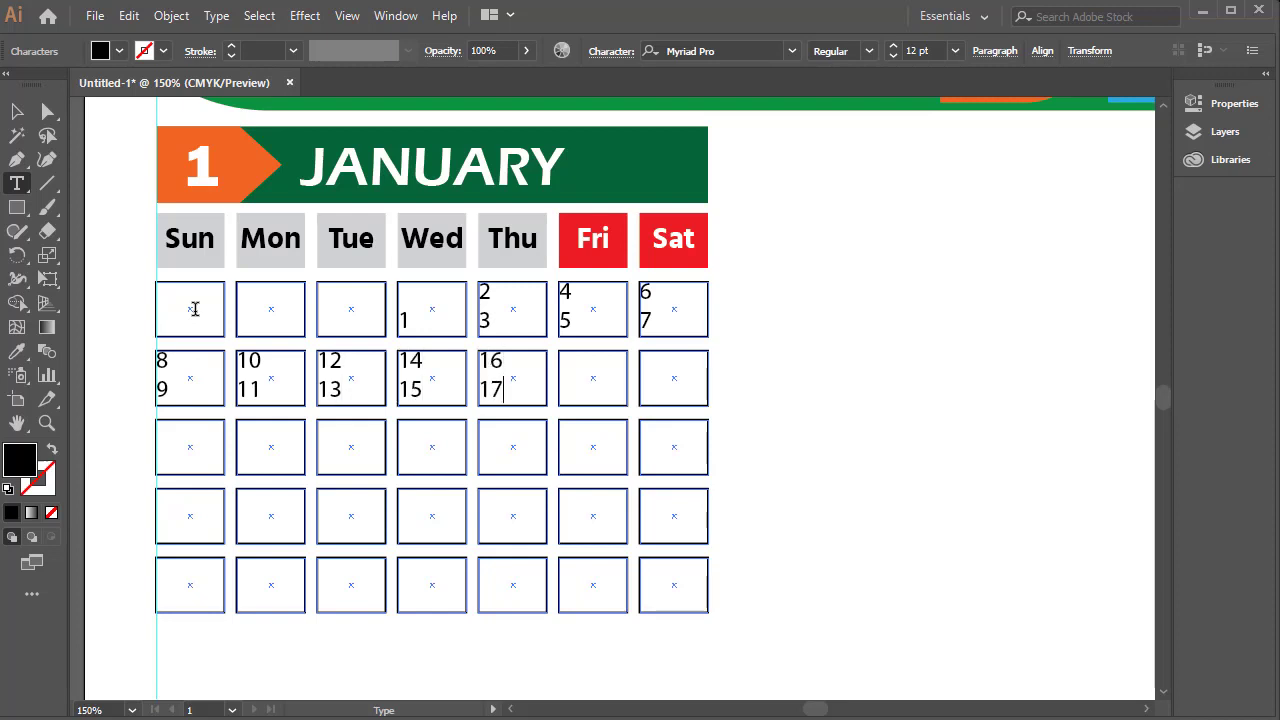
{"action": "type", "text": "18"}
{"action": "key", "text": "Return"}
{"action": "type", "text": "19 "}
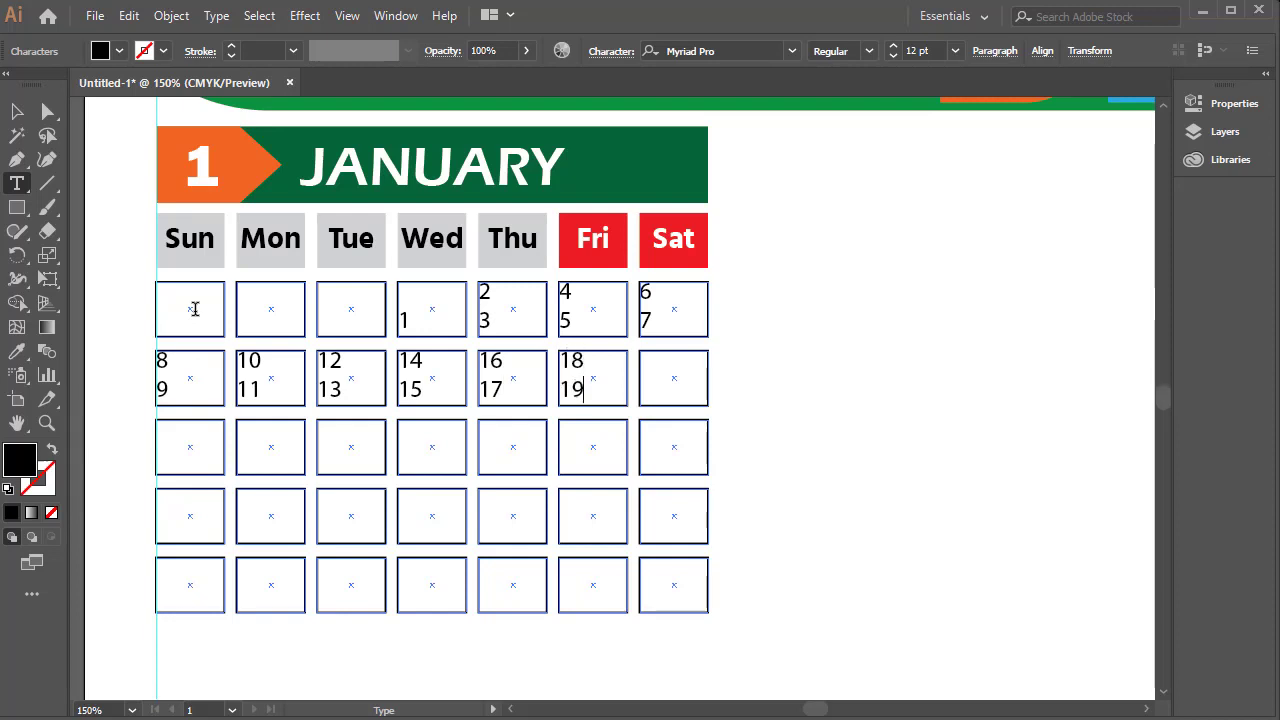
{"action": "type", "text": "20"}
{"action": "key", "text": "Return"}
{"action": "type", "text": "21"}
- Finish the January dates with 22 through 31, then select all the date text
{"action": "key", "text": "Return"}
{"action": "type", "text": "22"}
{"action": "key", "text": "Return"}
{"action": "type", "text": "23"}
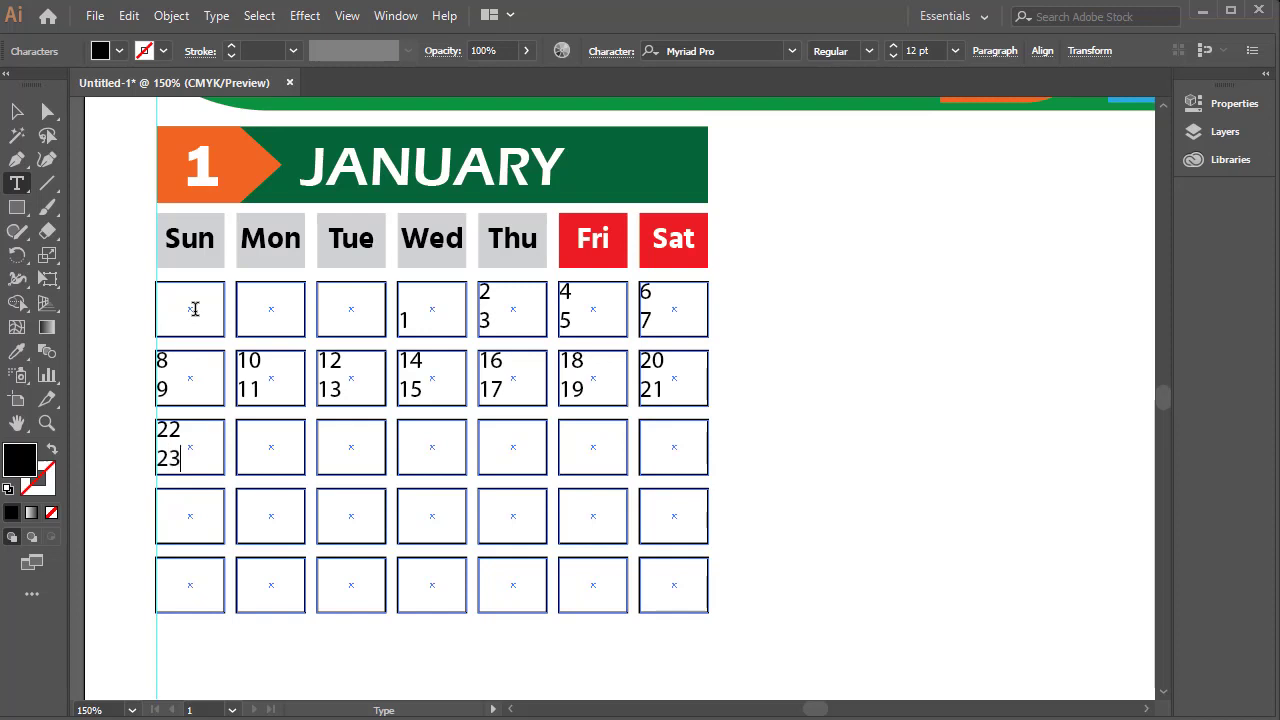
{"action": "key", "text": "Return"}
{"action": "type", "text": "24"}
{"action": "key", "text": "Return"}
{"action": "type", "text": "25"}
{"action": "key", "text": "Return"}
{"action": "type", "text": "26 "}
{"action": "type", "text": "27"}
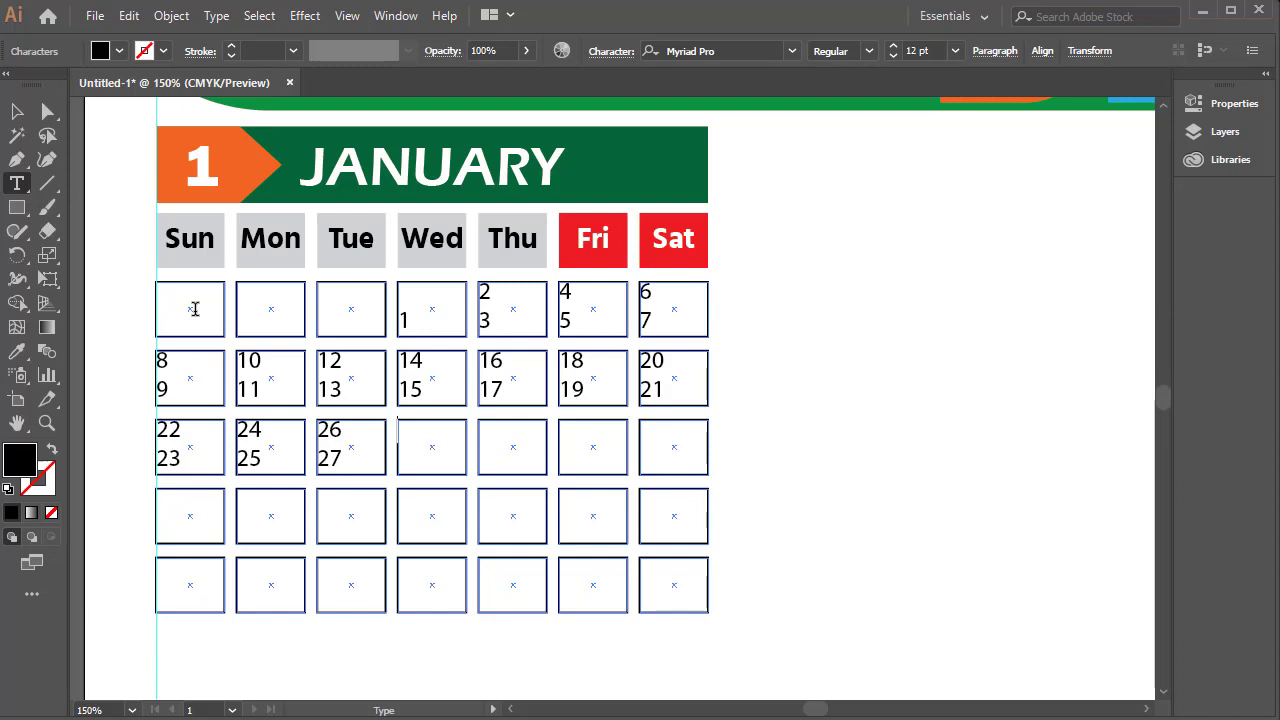
{"action": "type", "text": "28"}
{"action": "key", "text": "Return"}
{"action": "type", "text": "29 "}
{"action": "type", "text": "30 "}
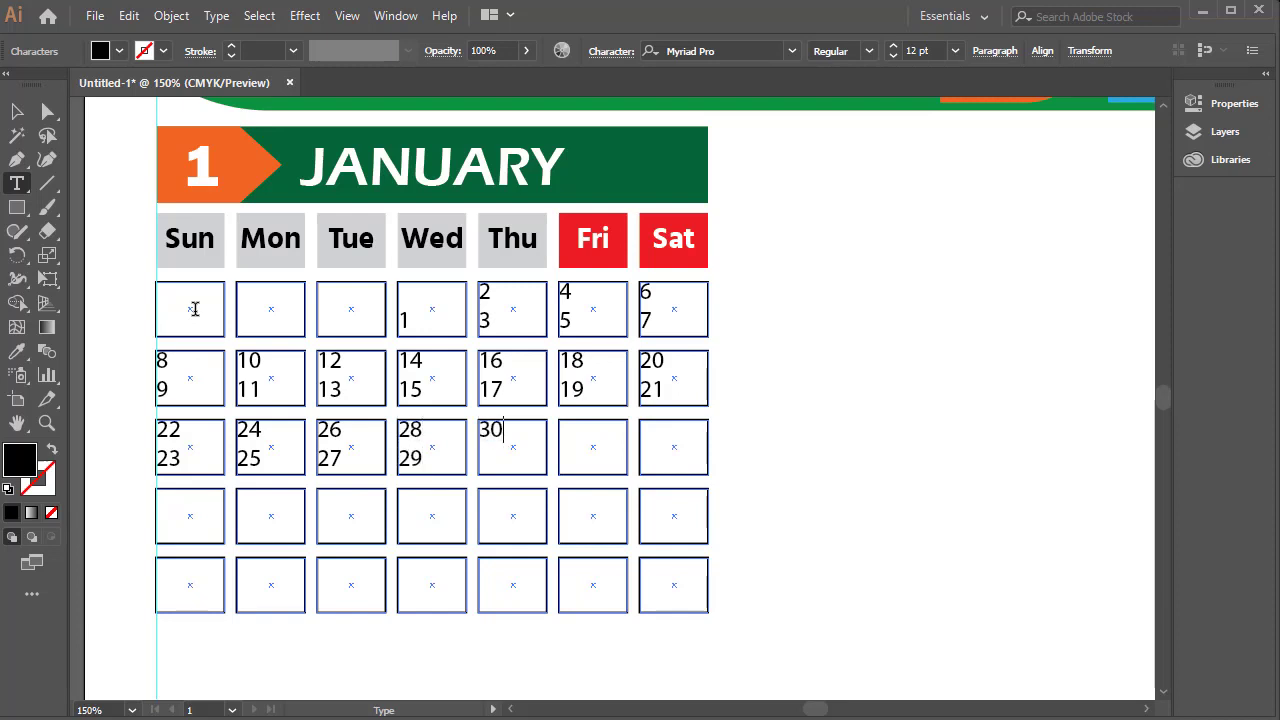
{"action": "type", "text": "31"}
{"action": "key", "text": "ctrl+a"}
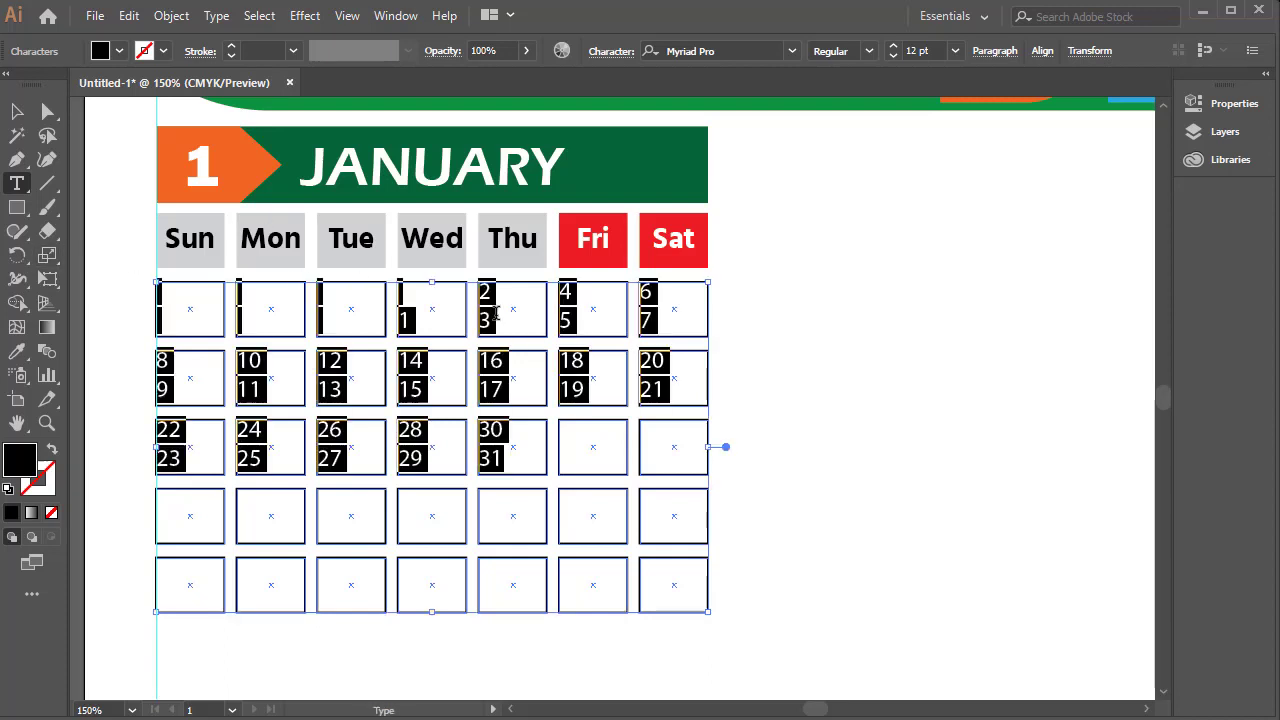
- Raise the January date font size to 17 pt
{"action": "left_click", "coordinate": [893, 46]}
{"action": "left_click", "coordinate": [894, 46]}
{"action": "left_click", "coordinate": [894, 46]}
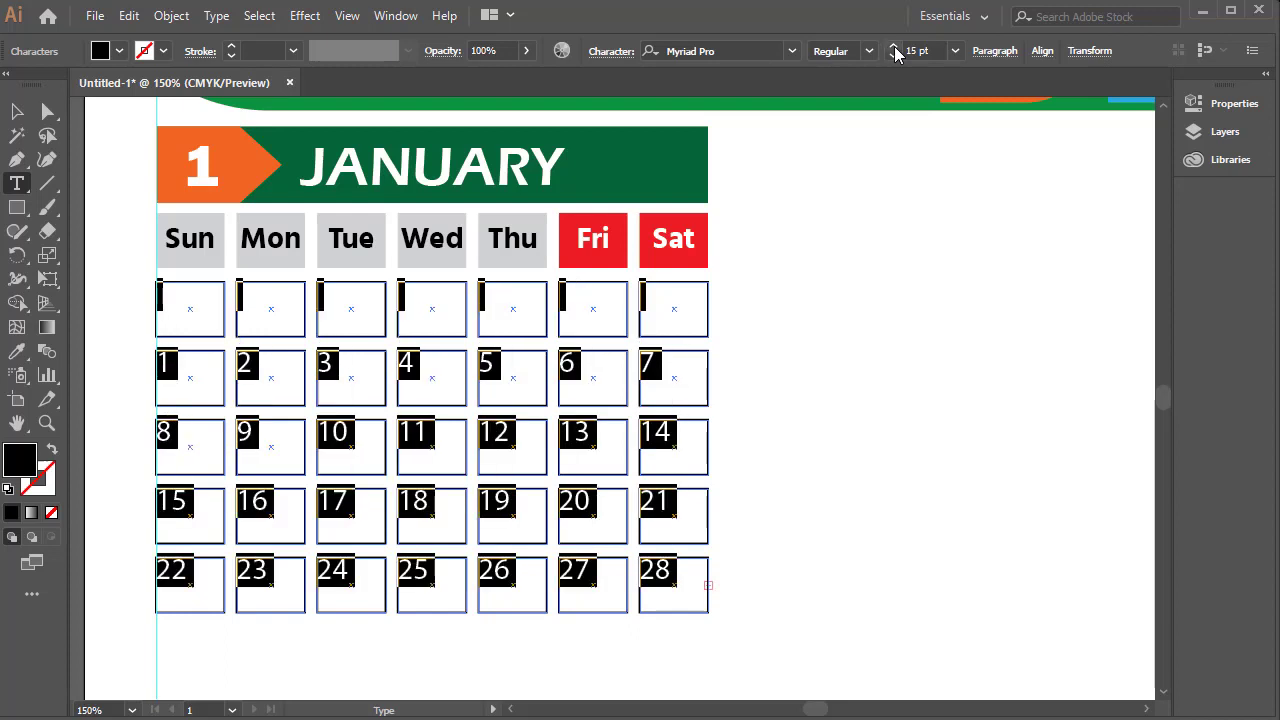
{"action": "left_click", "coordinate": [894, 46]}
{"action": "left_click", "coordinate": [894, 46]}
{"action": "key", "text": "Escape"}
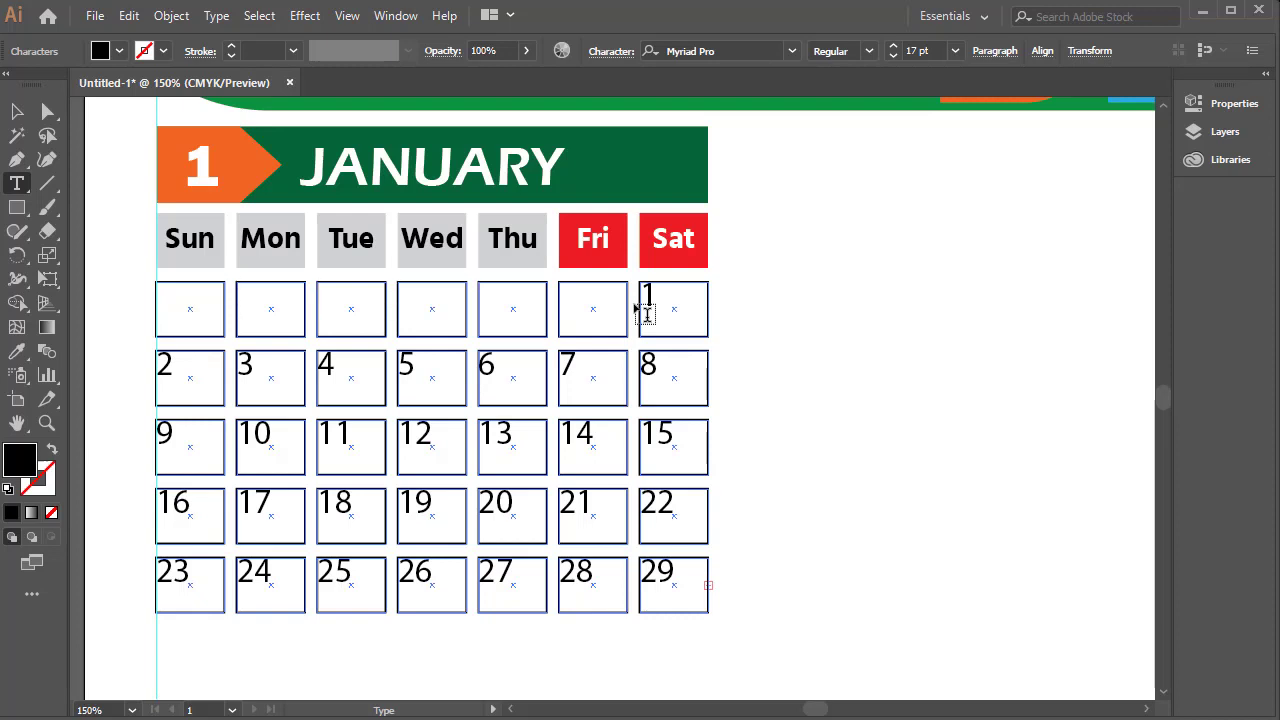
- Enter 30 and 31 into the empty first-row Sun and Mon cells
{"action": "type", "text": "3"}
{"action": "type", "text": "0"}
{"action": "key", "text": "Return"}
{"action": "type", "text": "31"}
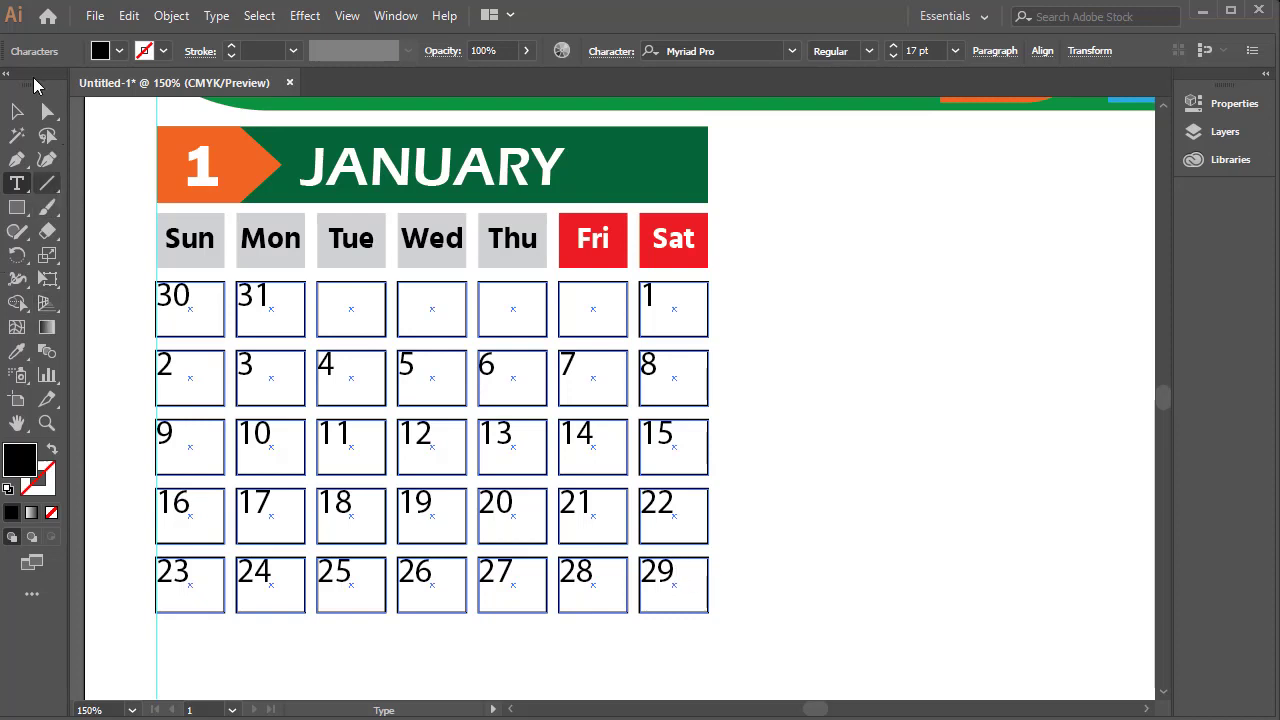
- Apply Justify with last line centered to the date group so each number sits centred in its cell
{"action": "left_click", "coordinate": [17, 111]}
{"action": "left_click", "coordinate": [590, 296]}
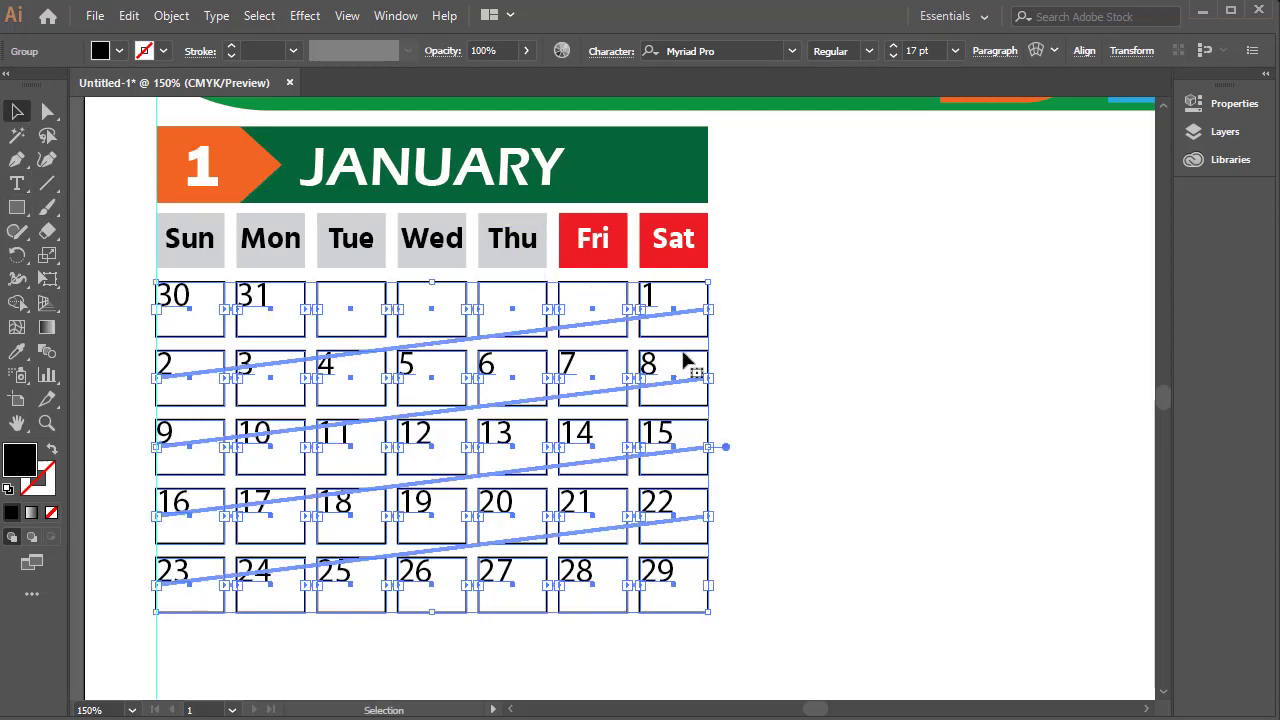
{"action": "key", "text": "Down"}
{"action": "key", "text": "Down"}
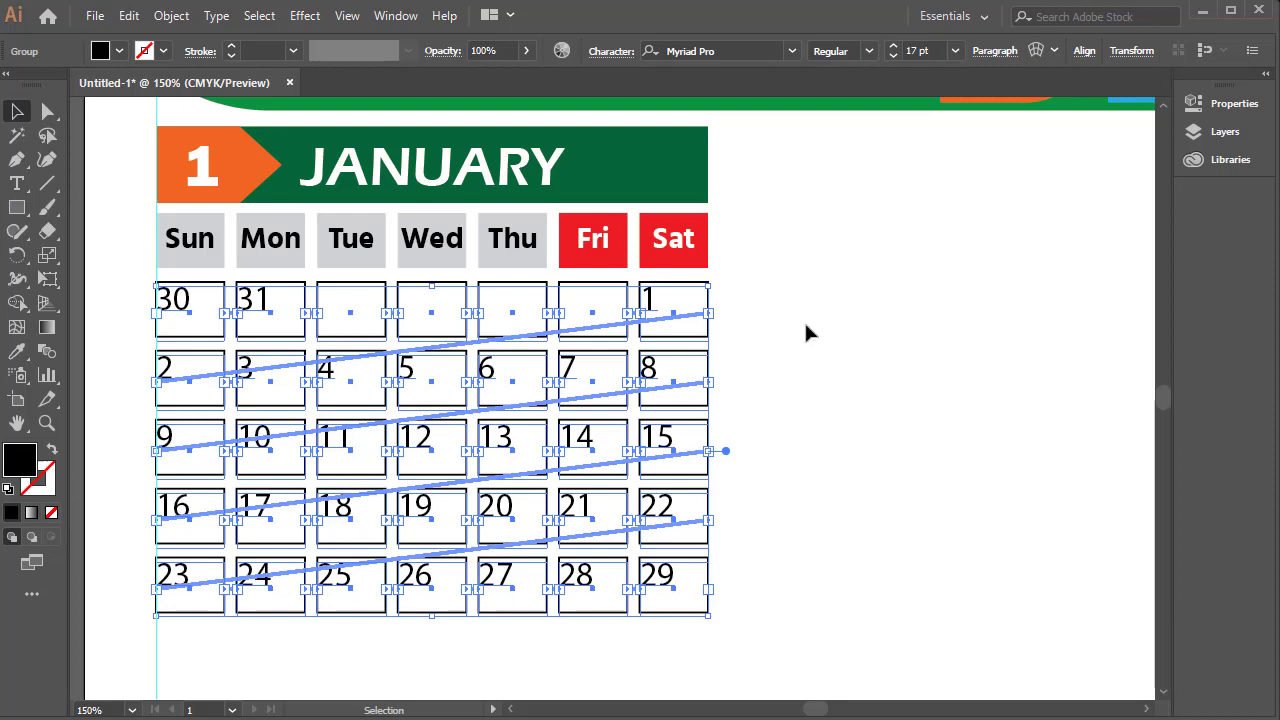
{"action": "left_click", "coordinate": [986, 52]}
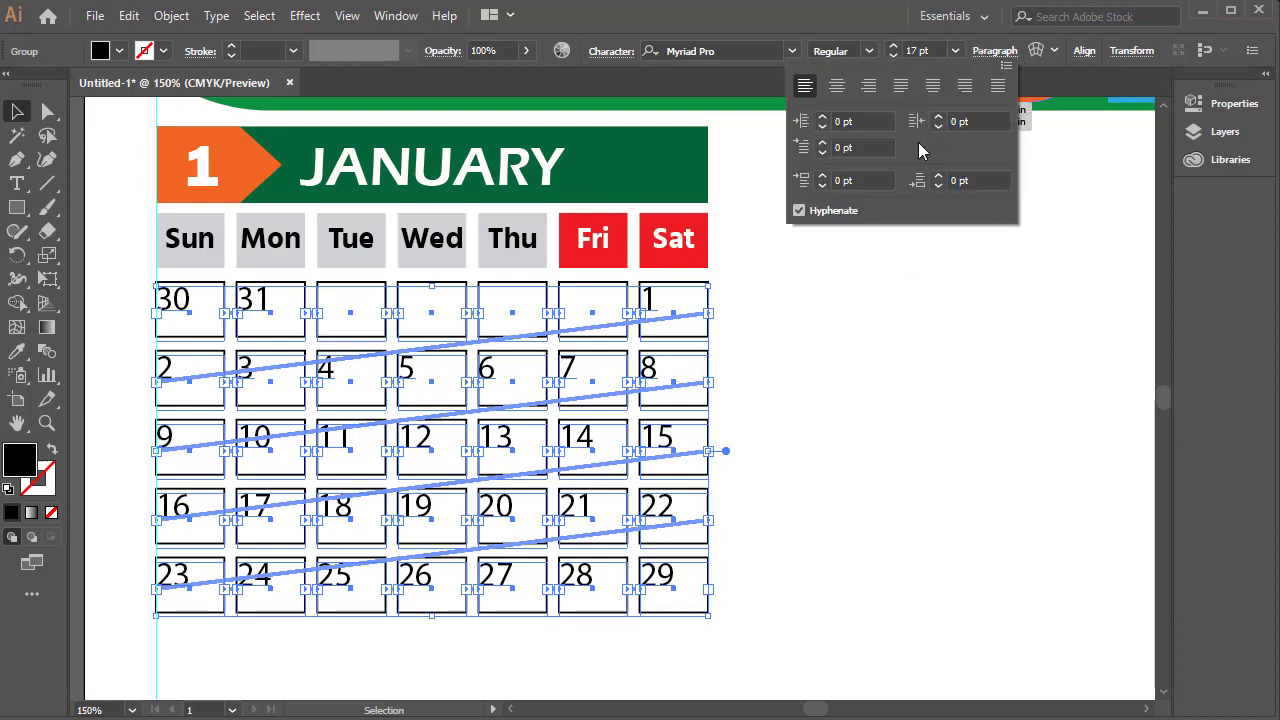
{"action": "left_click", "coordinate": [932, 86]}
{"action": "key", "text": "Escape"}
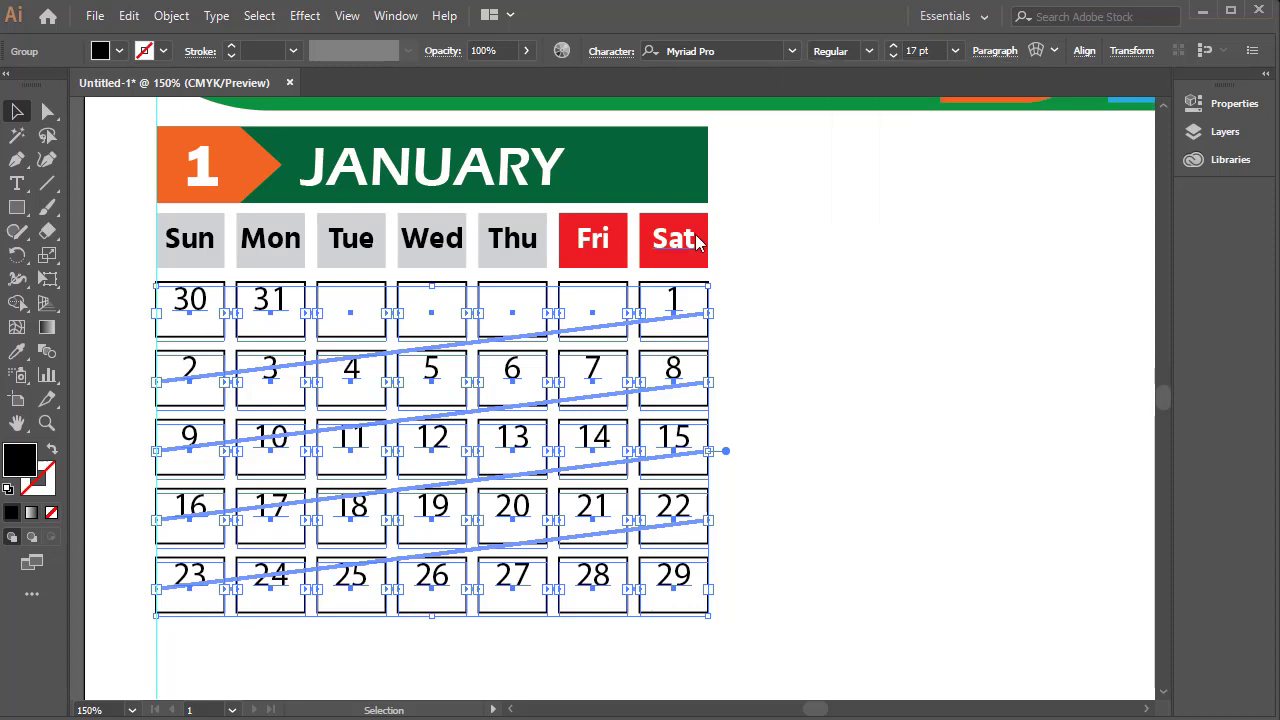
{"action": "key", "text": "Down"}
{"action": "key", "text": "Down"}
{"action": "key", "text": "Down"}
{"action": "key", "text": "Down"}
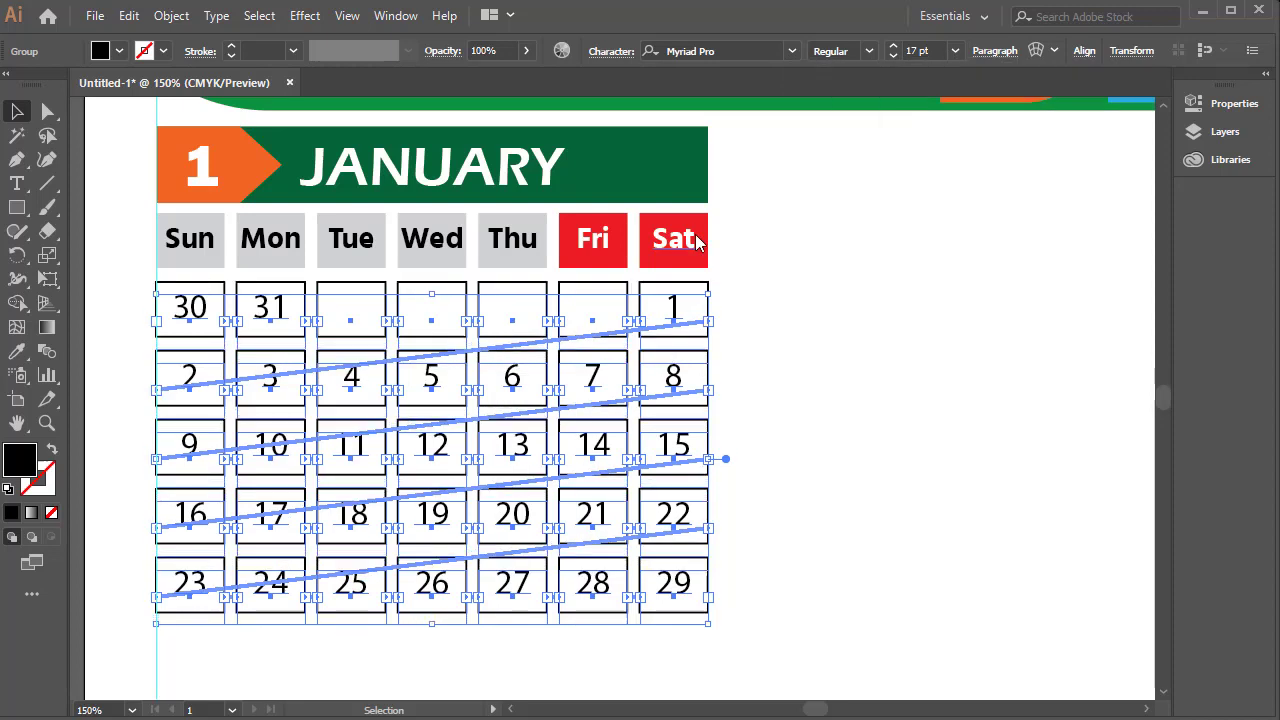
{"action": "key", "text": "Up"}
{"action": "left_click", "coordinate": [878, 336]}
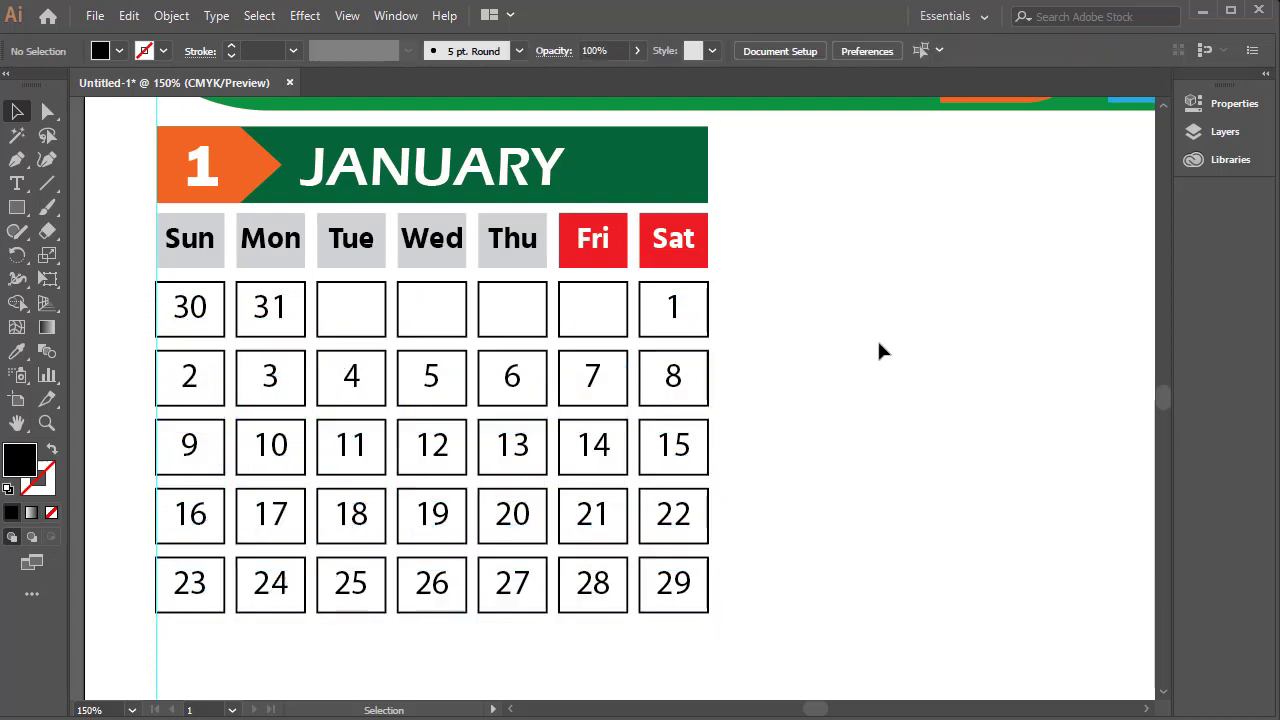
{"action": "left_click", "coordinate": [604, 379], "text": "alt"}
{"action": "left_click_drag", "start_coordinate": [678, 403], "coordinate": [573, 317]}
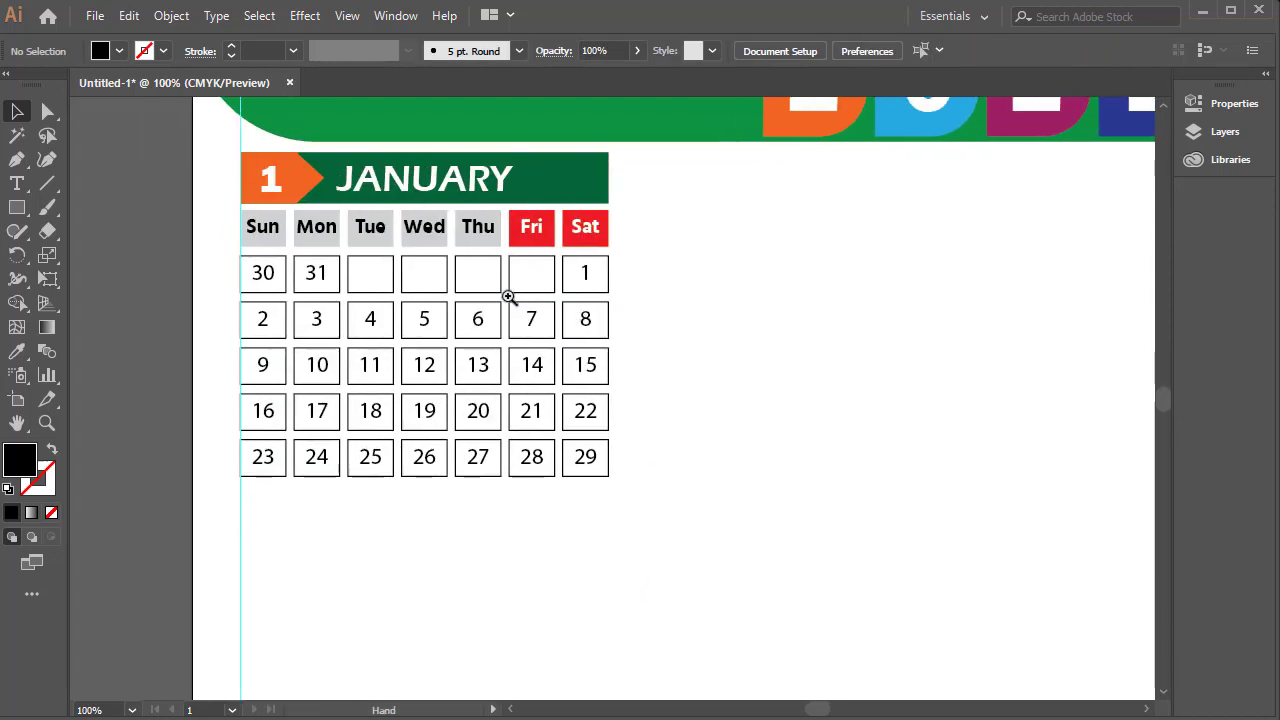
{"action": "left_click", "coordinate": [512, 294]}
- Select all the January date boxes together
{"action": "key", "text": "ctrl+a"}
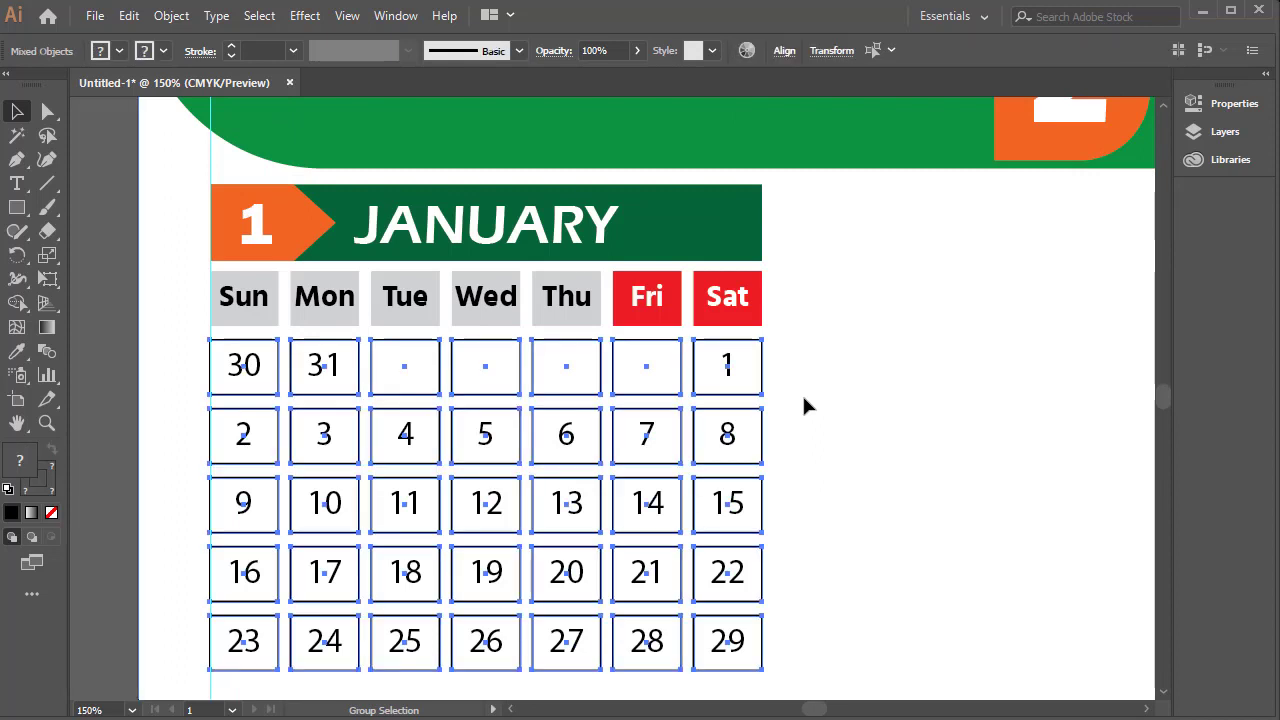
{"action": "left_click", "coordinate": [99, 258]}
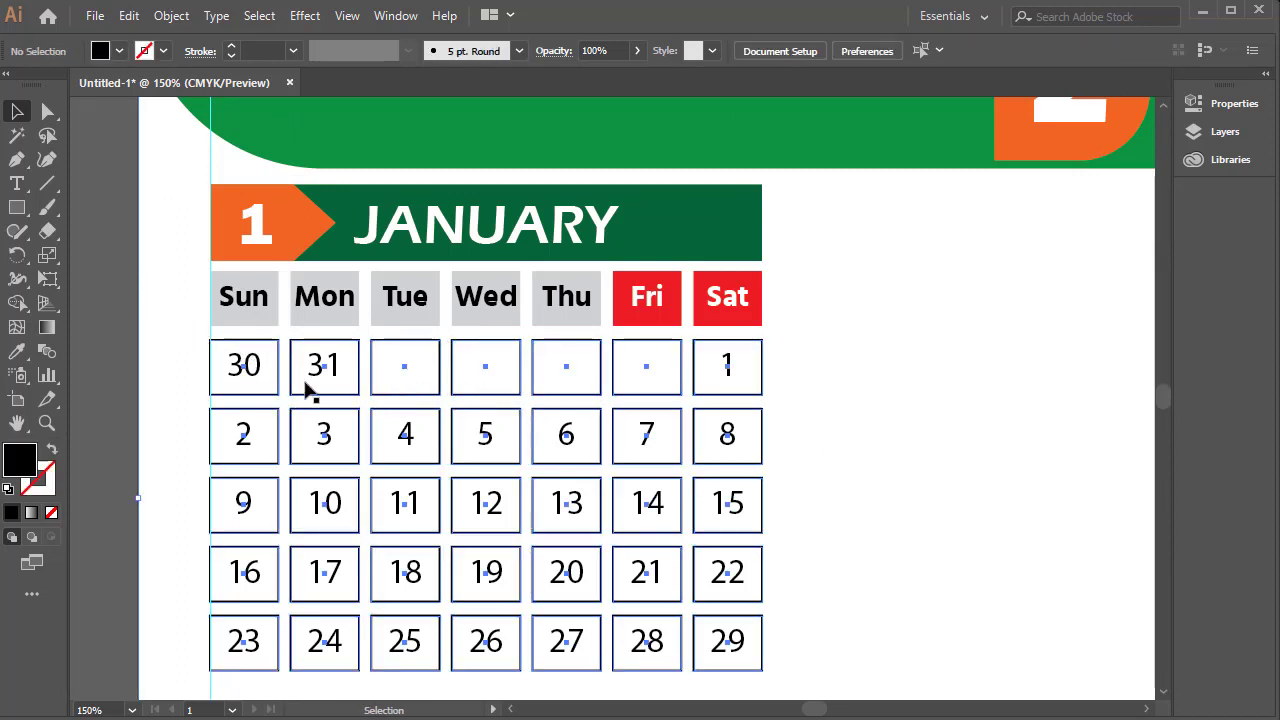
{"action": "left_click", "coordinate": [323, 365]}
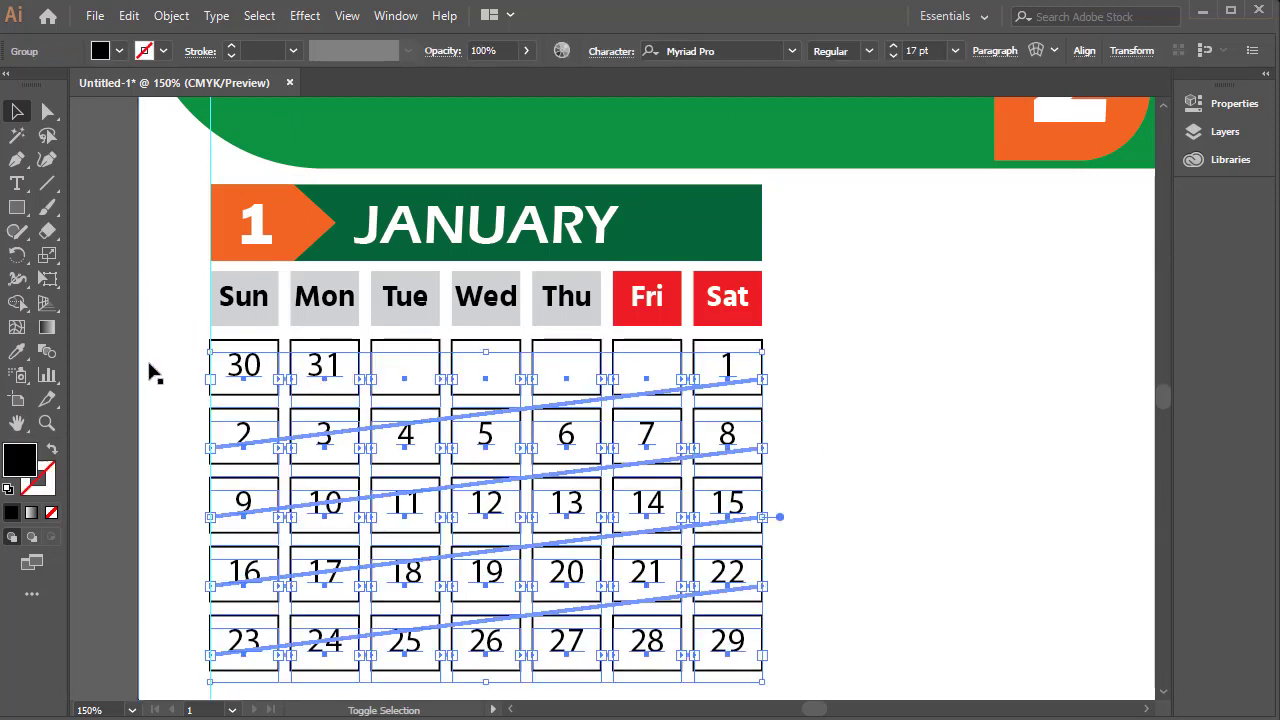
{"action": "left_click_drag", "start_coordinate": [123, 354], "coordinate": [808, 684]}
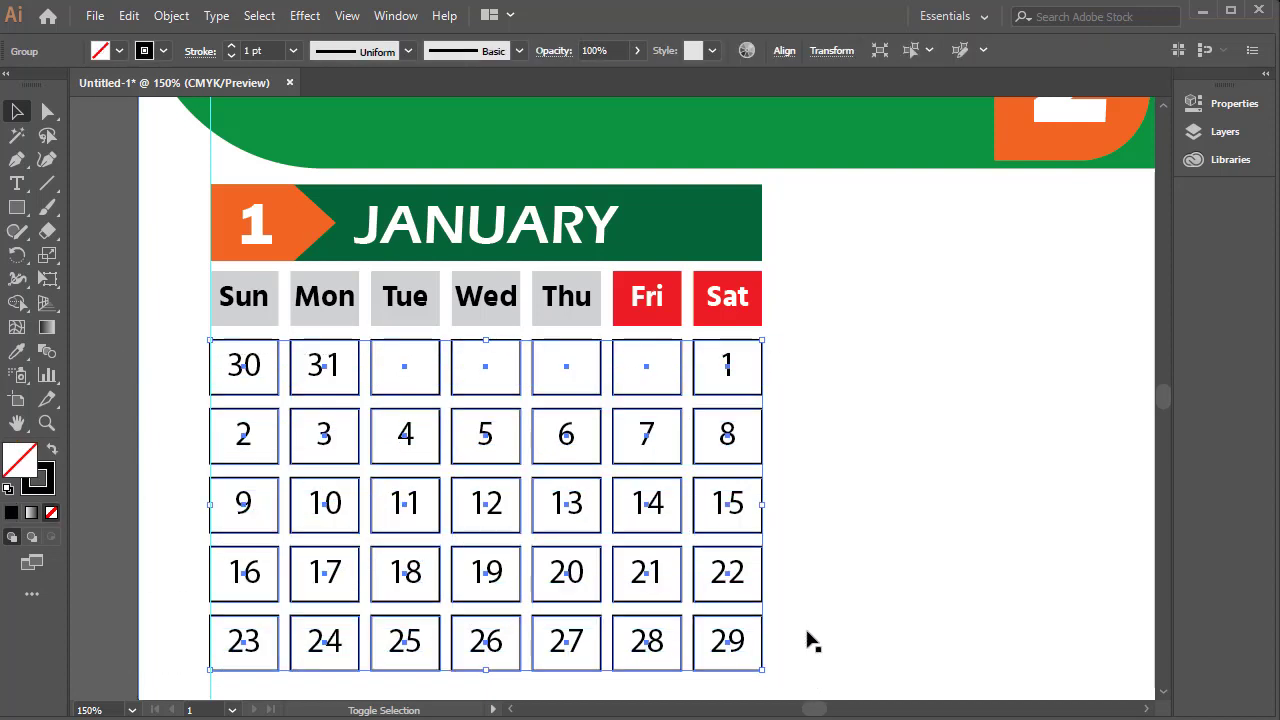
{"action": "key", "text": "Tab"}
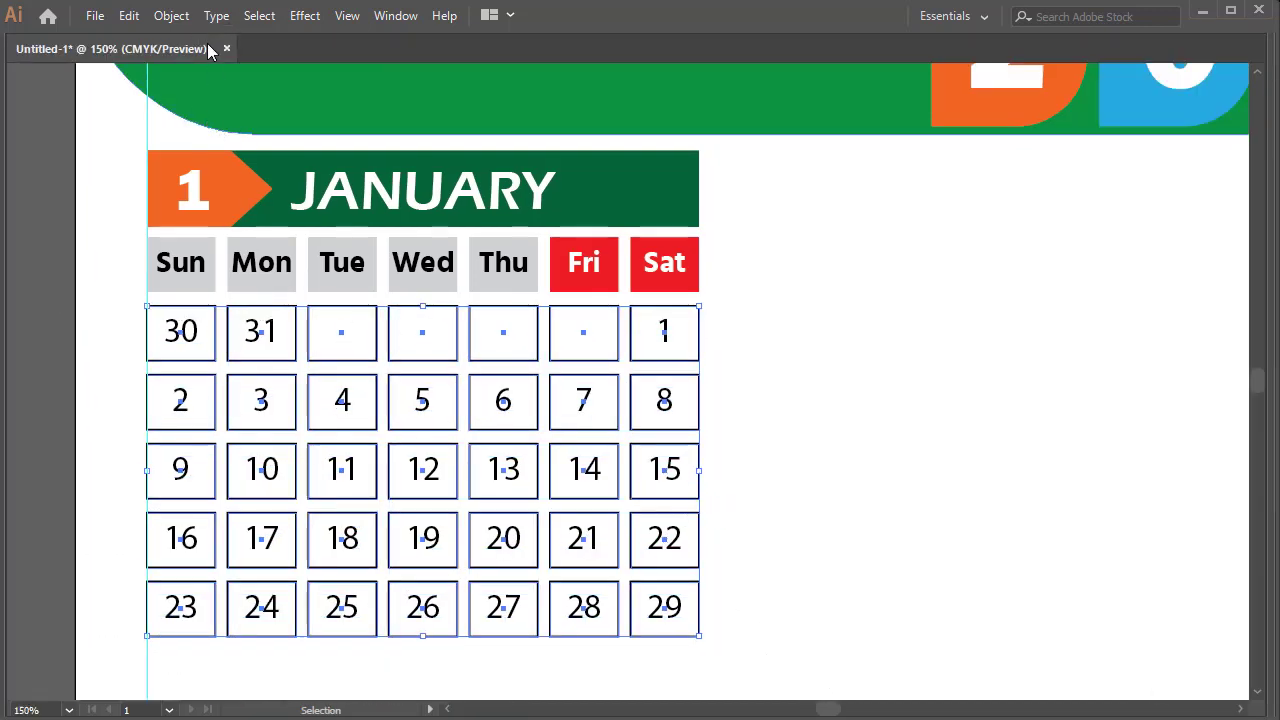
{"action": "key", "text": "Tab"}
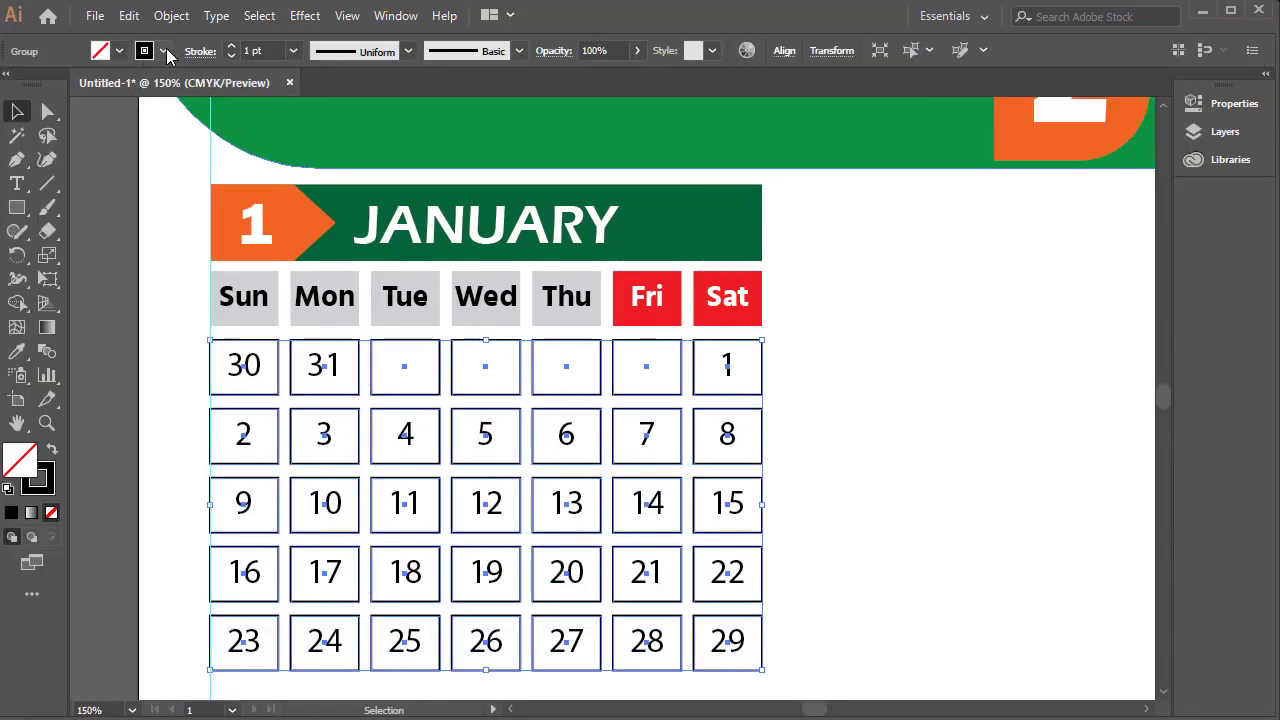
- Give the date boxes a very light grey fill and a thin 1 pt outline
{"action": "left_click", "coordinate": [164, 51]}
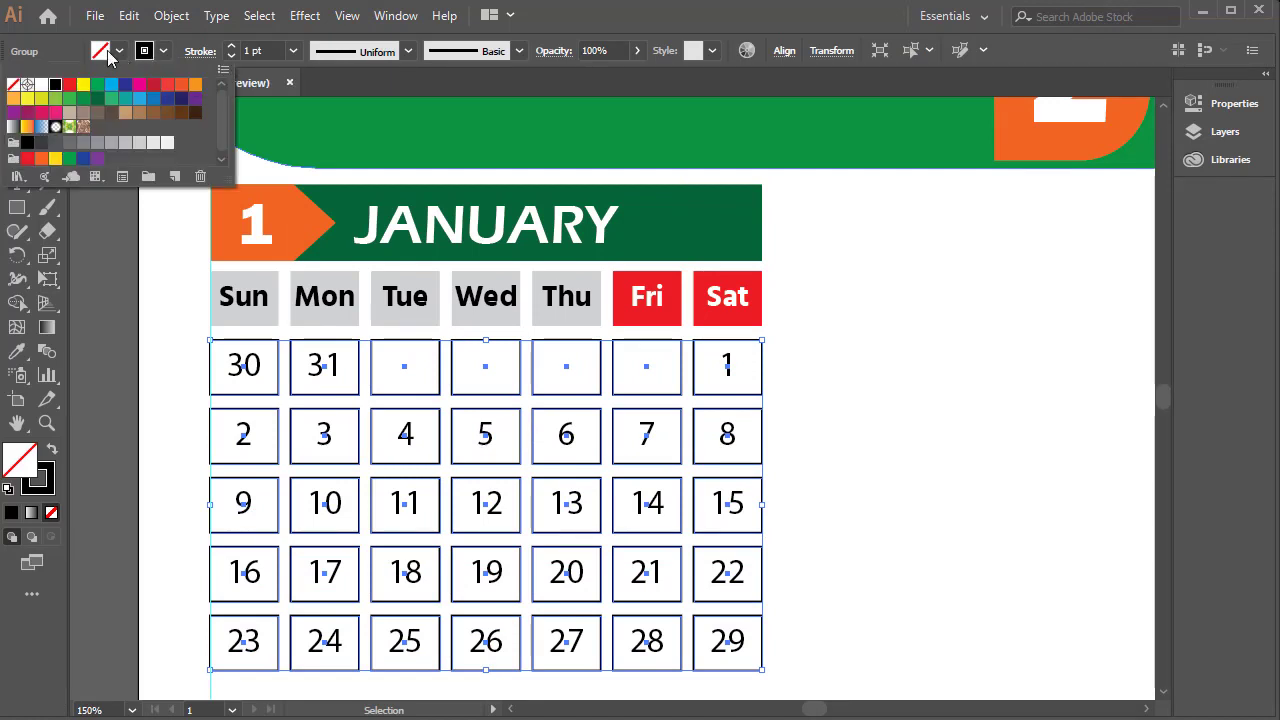
{"action": "left_click", "coordinate": [108, 55]}
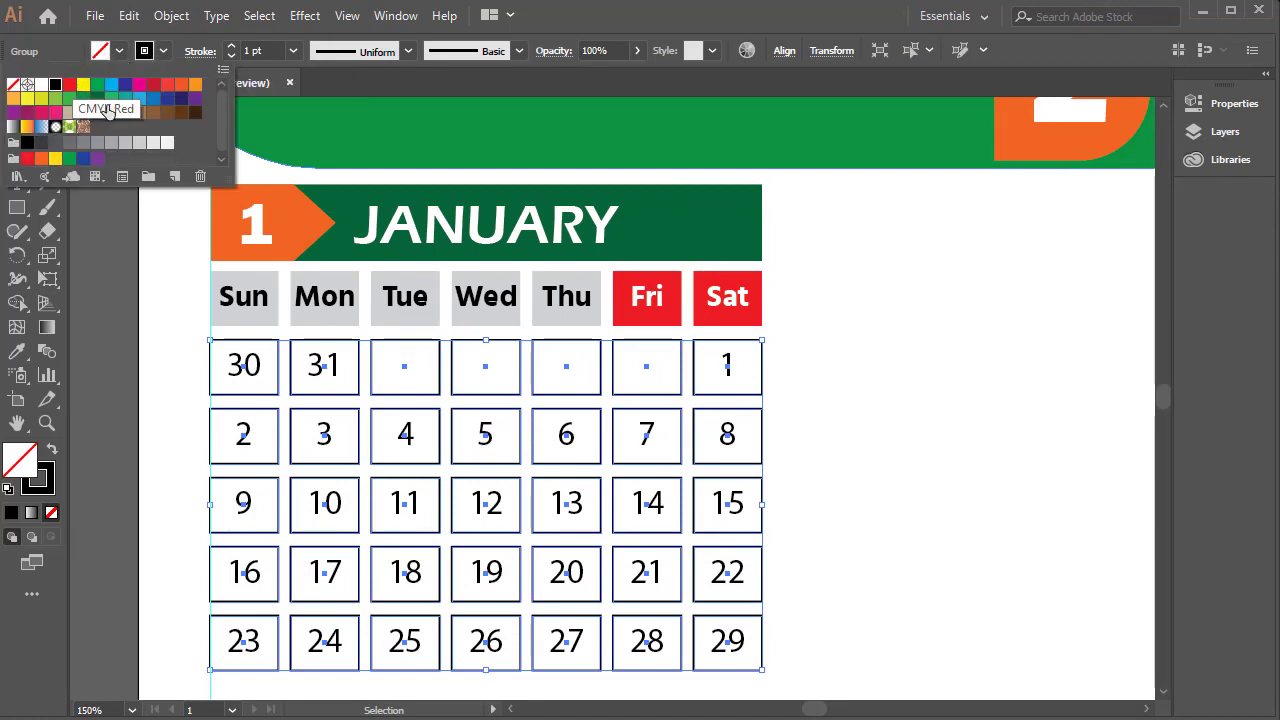
{"action": "left_click", "coordinate": [164, 51]}
{"action": "left_click", "coordinate": [164, 51]}
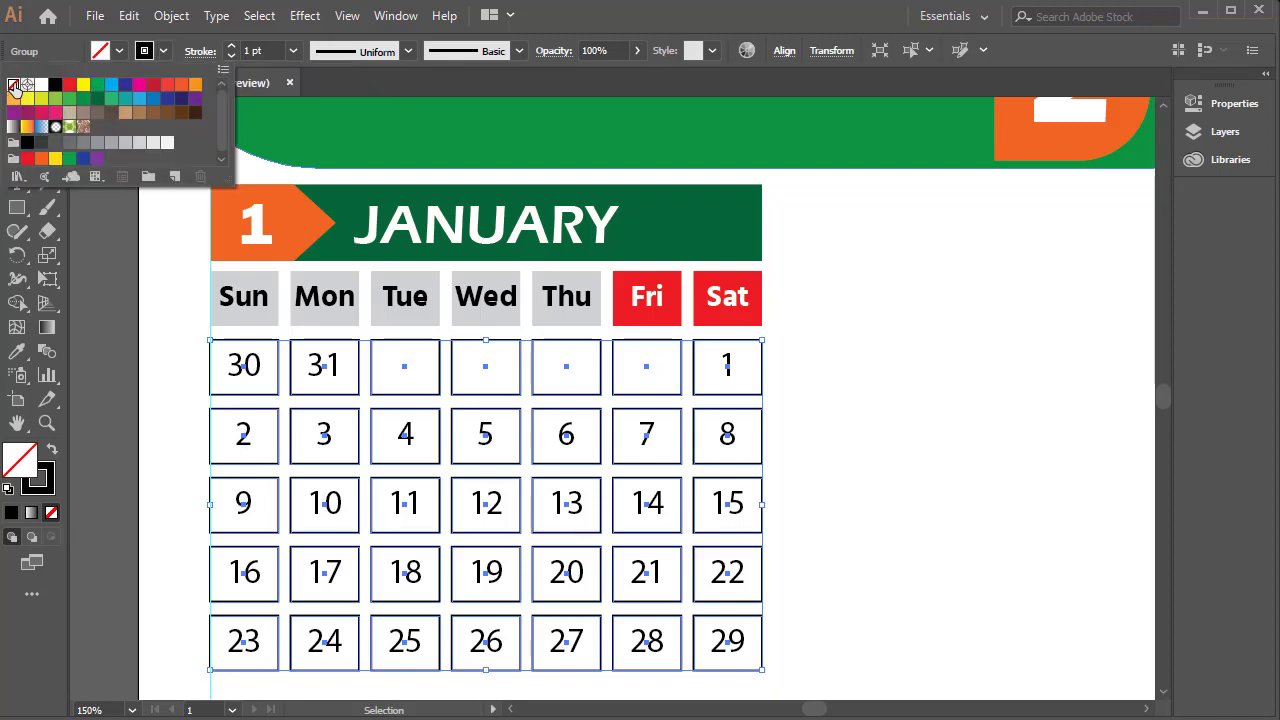
{"action": "left_click", "coordinate": [13, 85]}
{"action": "left_click", "coordinate": [119, 51]}
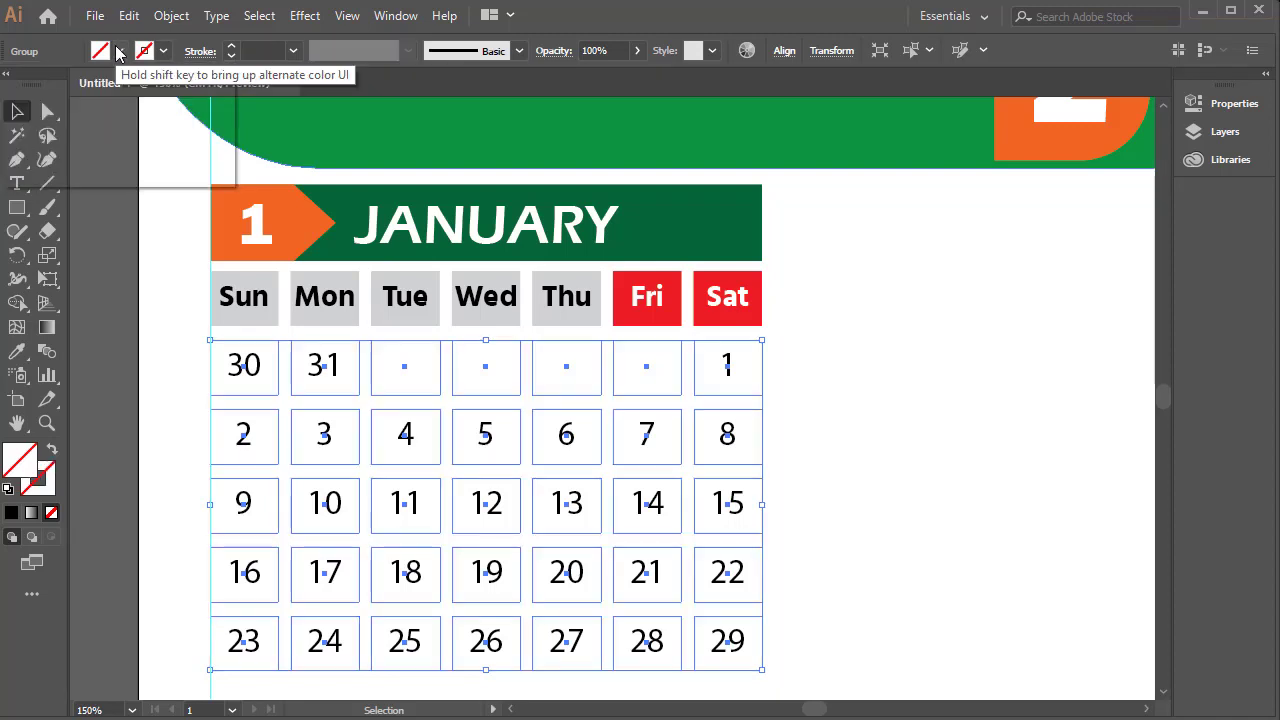
{"action": "left_click", "coordinate": [119, 51]}
{"action": "left_click", "coordinate": [139, 143]}
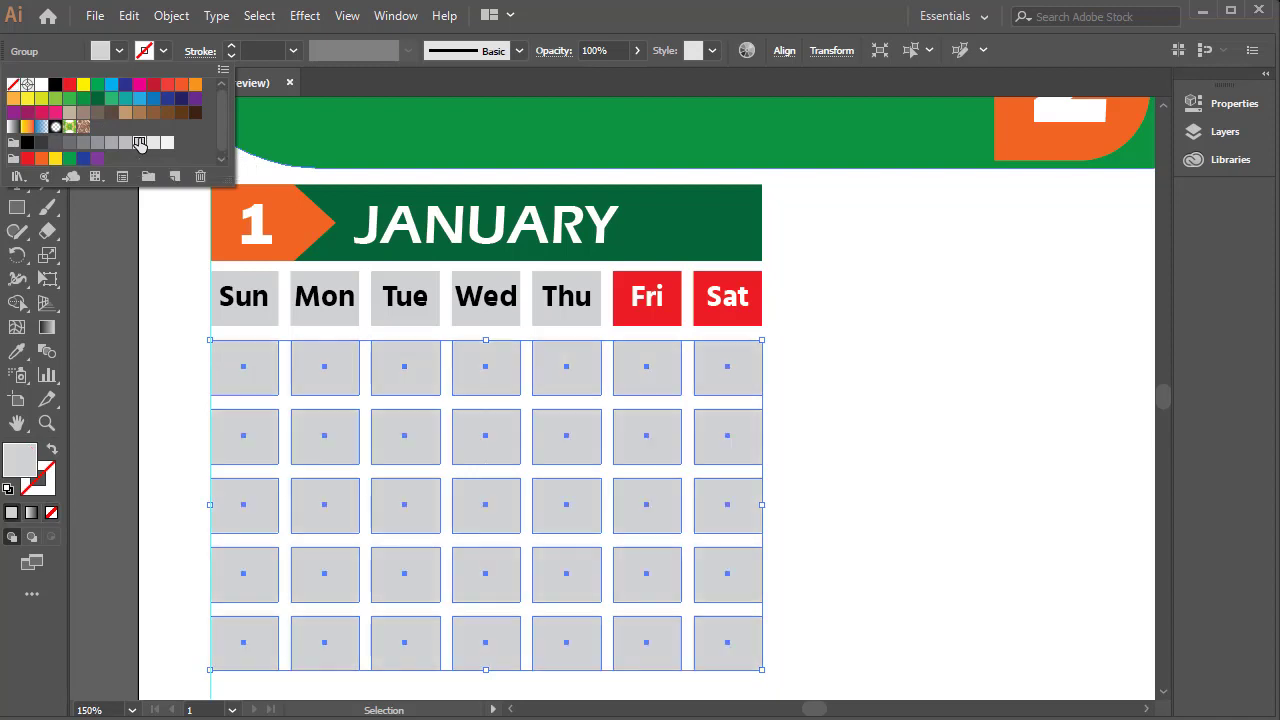
{"action": "left_click", "coordinate": [153, 143]}
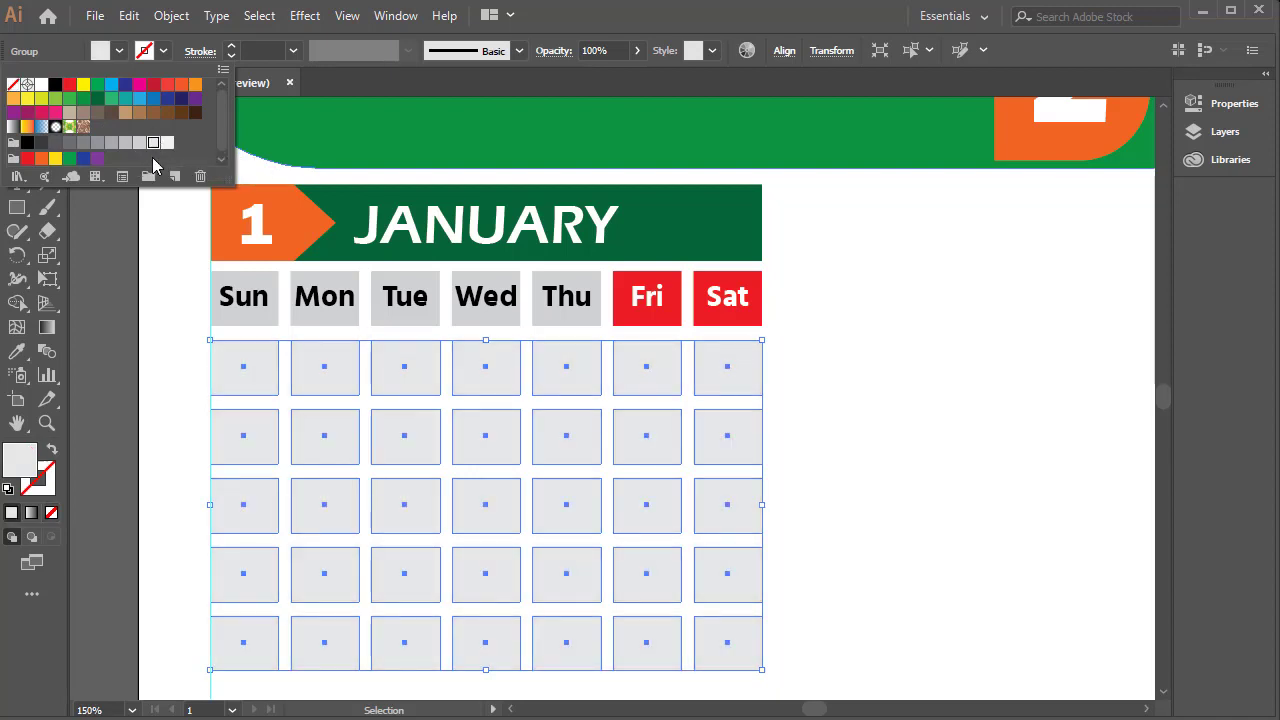
{"action": "left_click", "coordinate": [167, 143]}
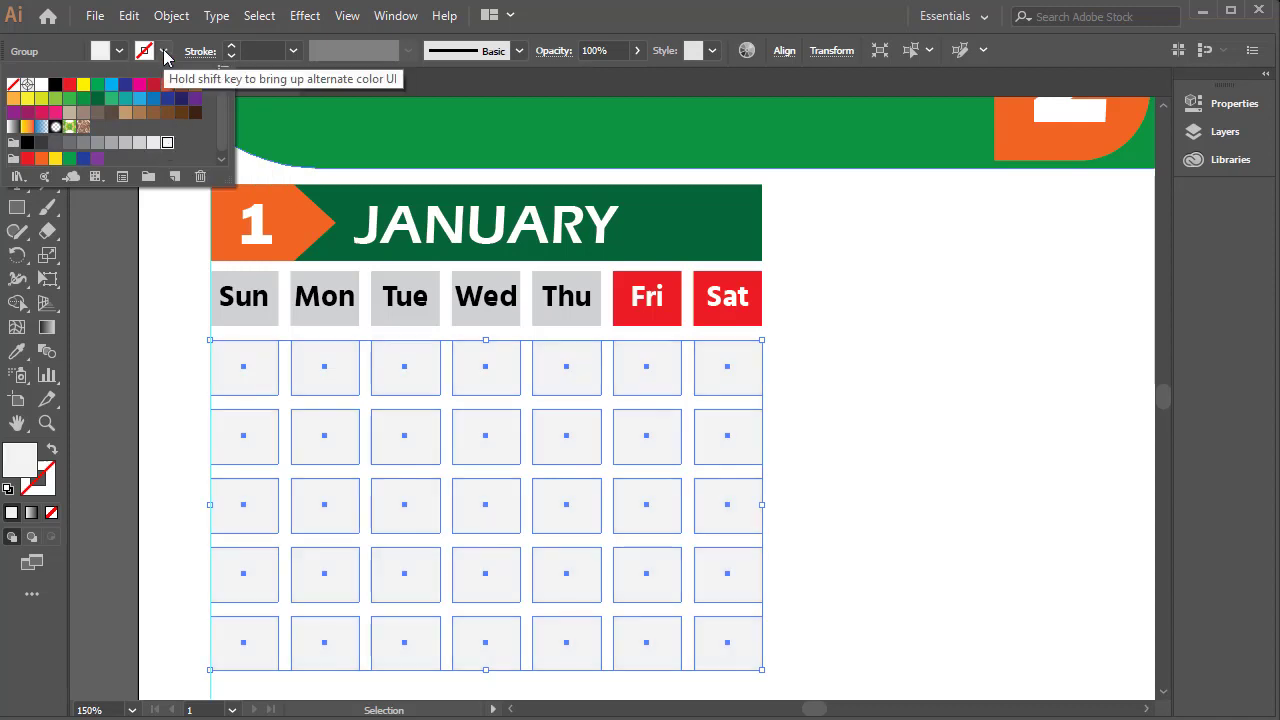
{"action": "left_click", "coordinate": [164, 50]}
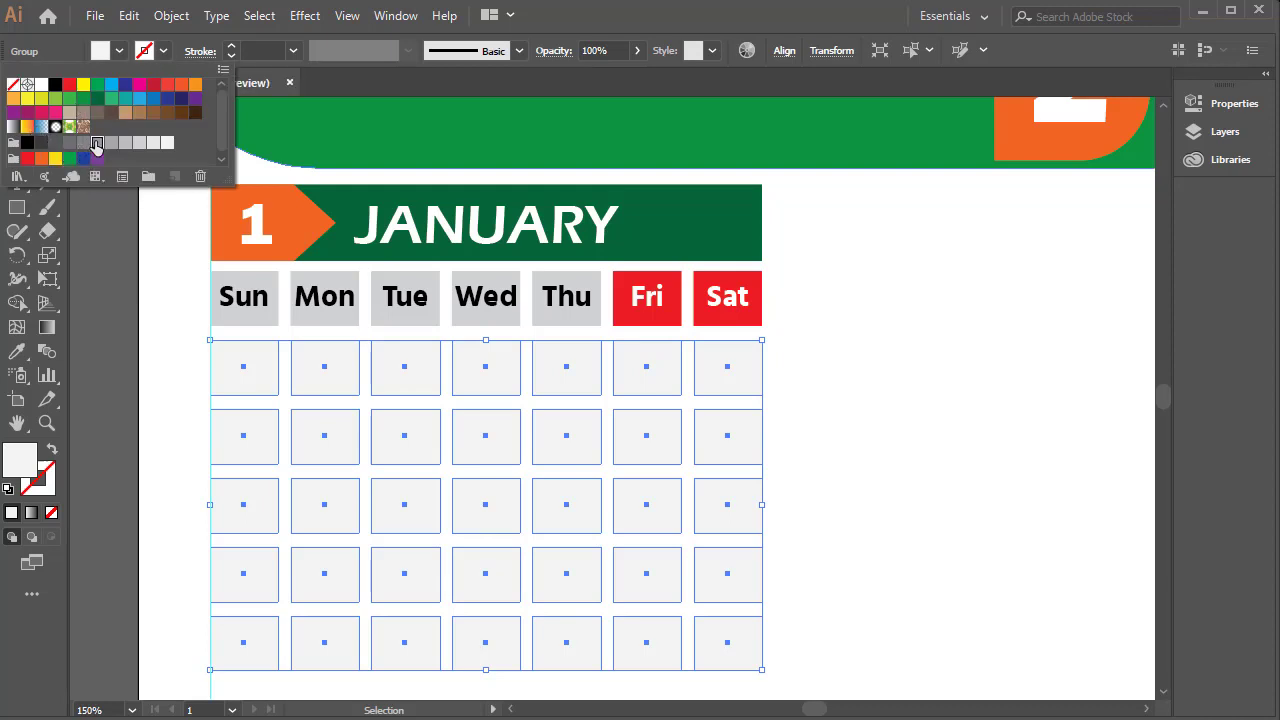
{"action": "left_click", "coordinate": [96, 144]}
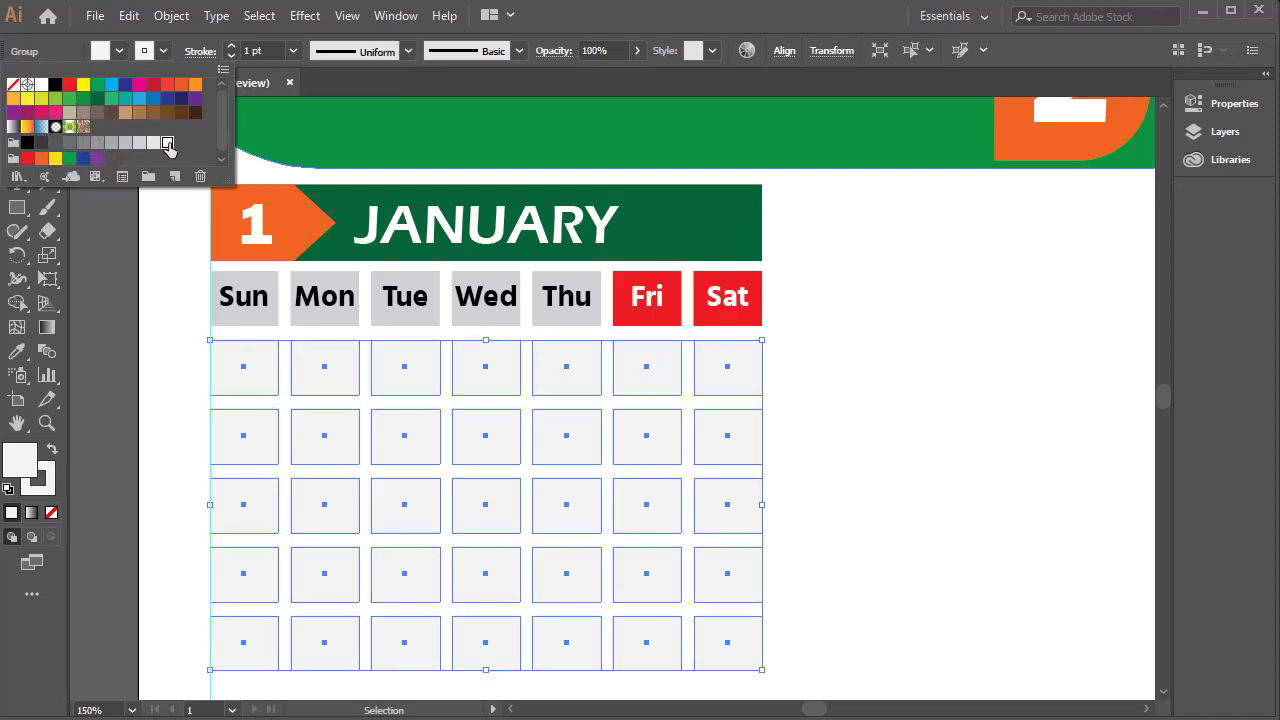
- Send the date box grid backward so it sits behind the date numbers
{"action": "key", "text": "ctrl+0"}
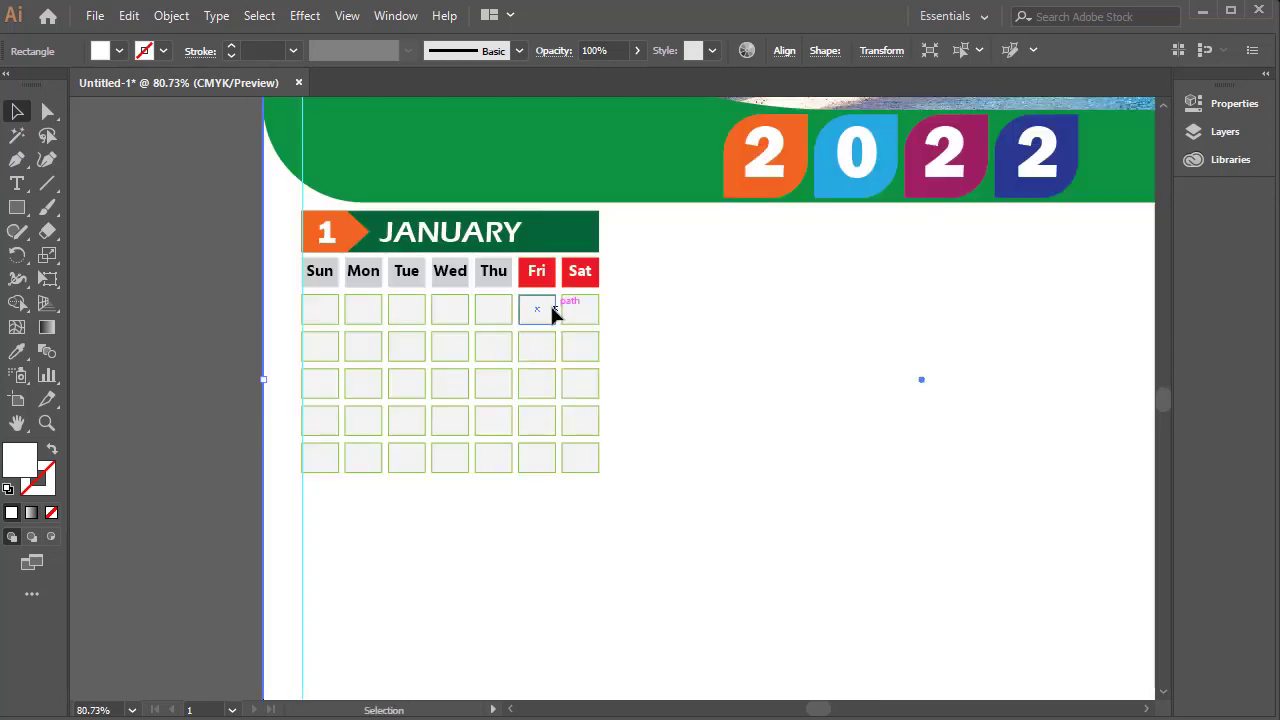
{"action": "left_click", "coordinate": [540, 312]}
{"action": "right_click", "coordinate": [540, 312]}
{"action": "mouse_move", "coordinate": [593, 550]}
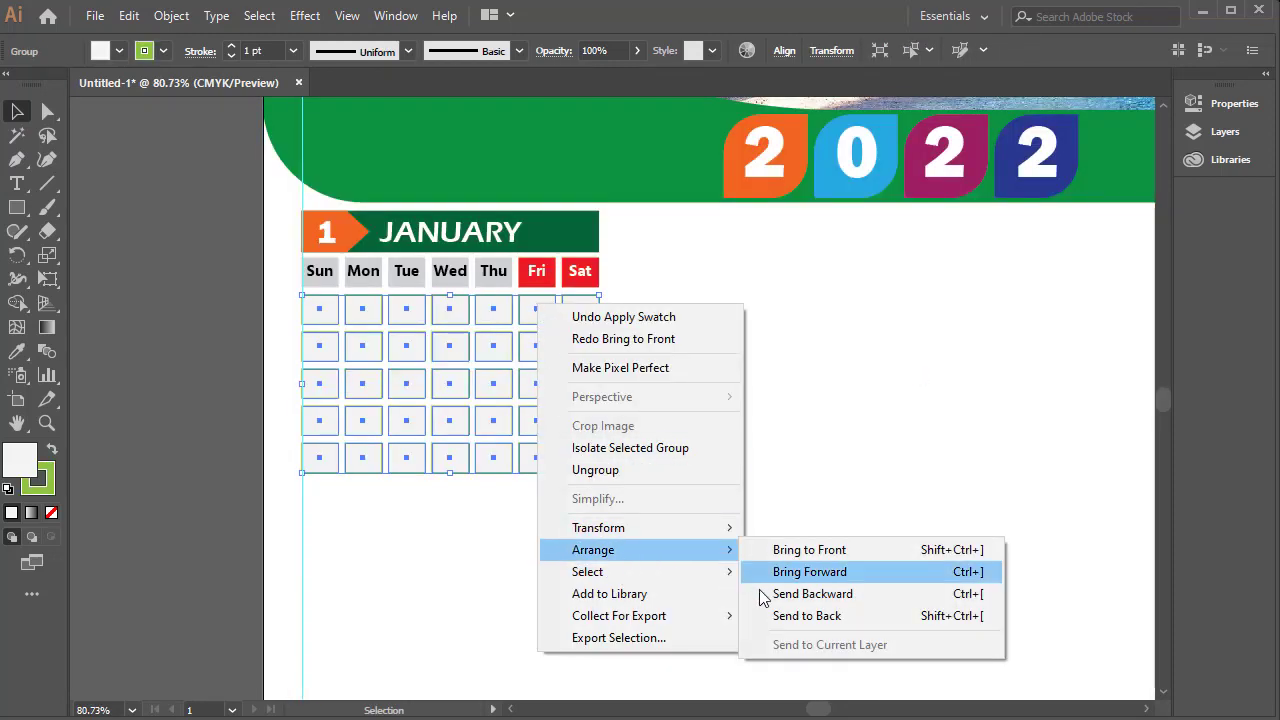
{"action": "left_click", "coordinate": [814, 604]}
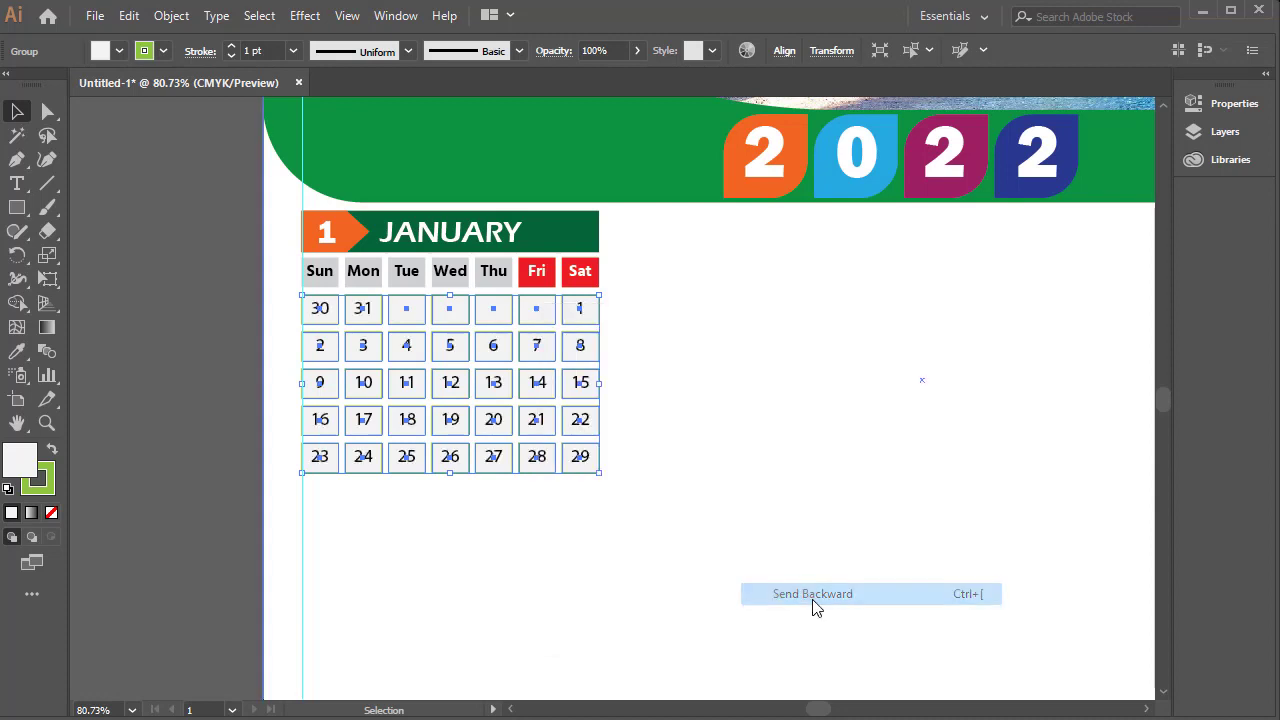
{"action": "left_click", "coordinate": [186, 343]}
{"action": "left_click", "coordinate": [643, 323]}
- With Direct Selection, select the Friday and Saturday boxes (empty Fri, 1, 7, 8, 14, 15, 21, 22, 28, 29)
{"action": "mouse_move", "coordinate": [523, 449]}
{"action": "left_mouse_down"}
{"action": "mouse_move", "coordinate": [623, 380]}
{"action": "mouse_move", "coordinate": [645, 343]}
{"action": "mouse_move", "coordinate": [624, 325]}
{"action": "left_mouse_up"}
{"action": "left_click", "coordinate": [623, 380]}
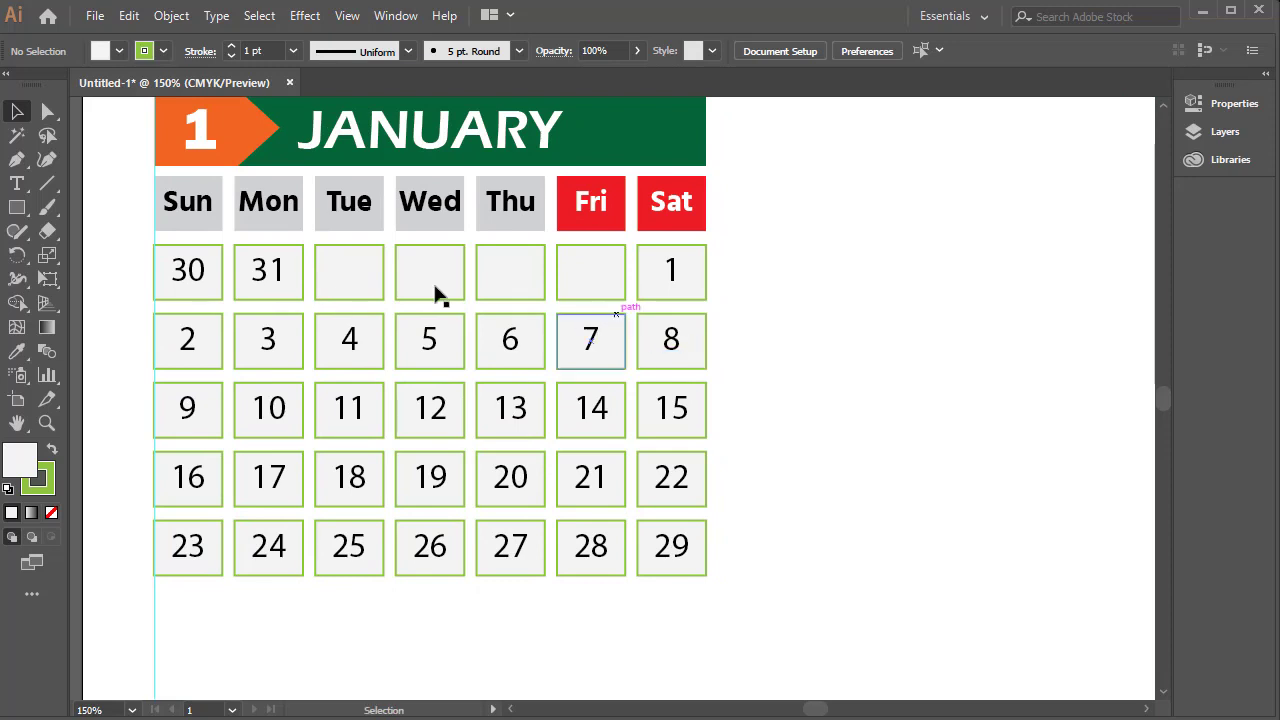
{"action": "left_click", "coordinate": [48, 112]}
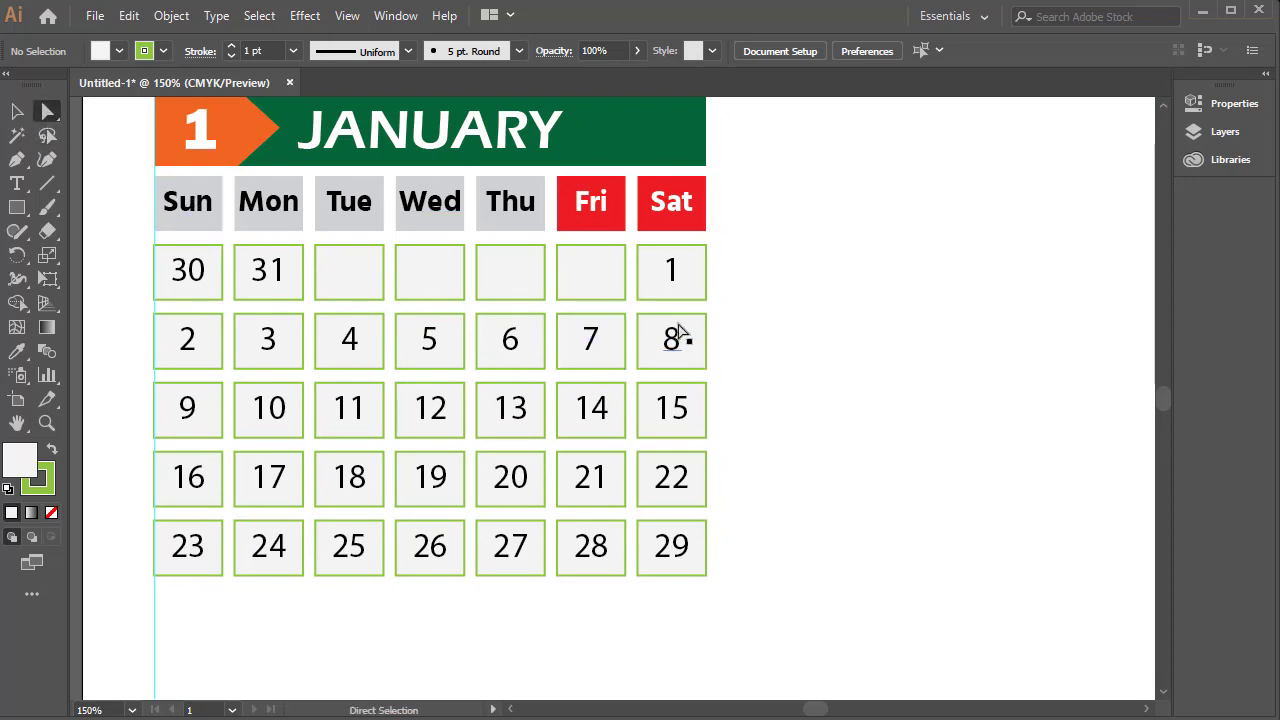
{"action": "left_click", "coordinate": [590, 272]}
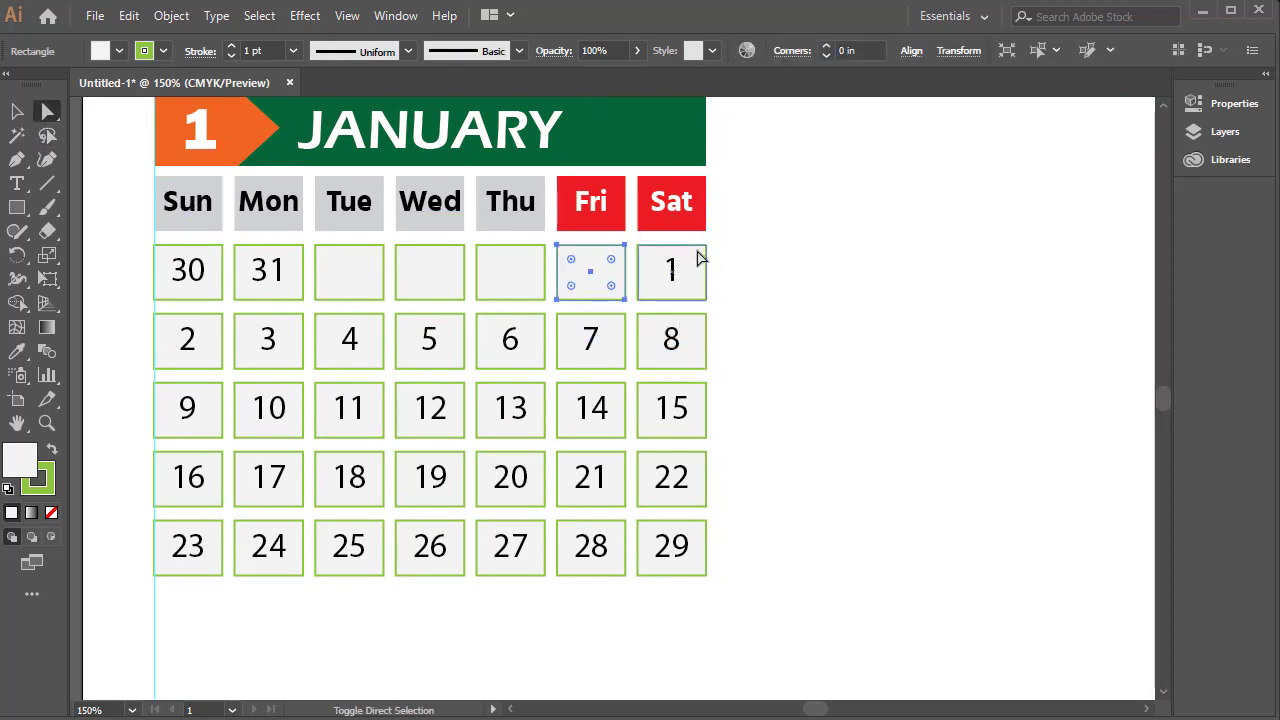
{"action": "left_click", "coordinate": [700, 262], "text": "shift"}
{"action": "left_click", "coordinate": [702, 332], "text": "shift"}
{"action": "left_click", "coordinate": [619, 340], "text": "shift"}
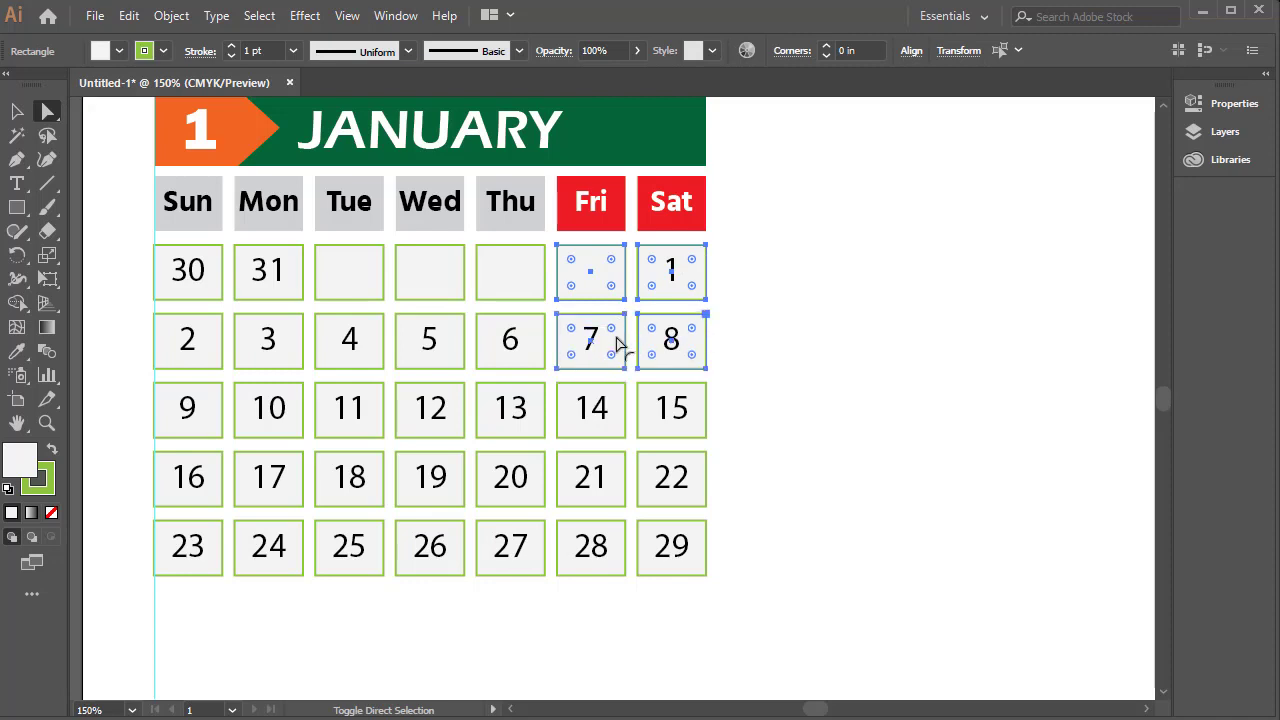
{"action": "left_click", "coordinate": [620, 395], "text": "shift"}
{"action": "left_click", "coordinate": [703, 399], "text": "shift"}
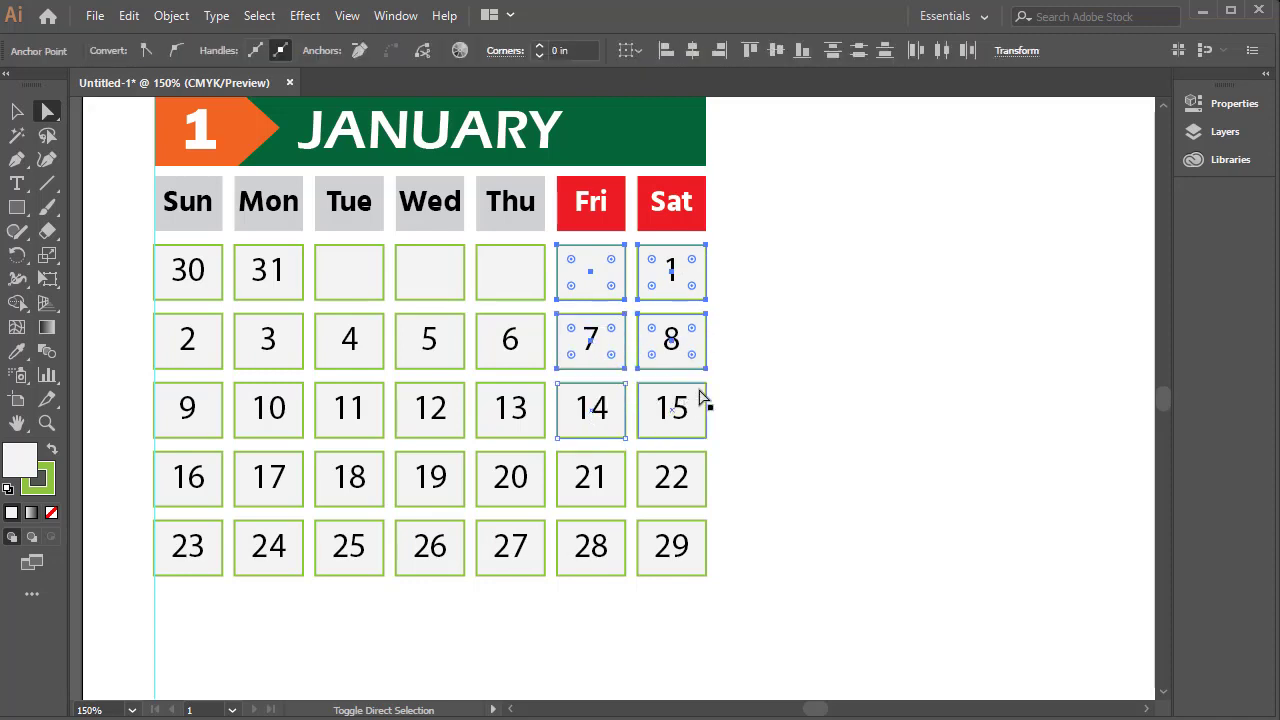
{"action": "left_click", "coordinate": [702, 458], "text": "shift"}
{"action": "left_click", "coordinate": [614, 456], "text": "shift"}
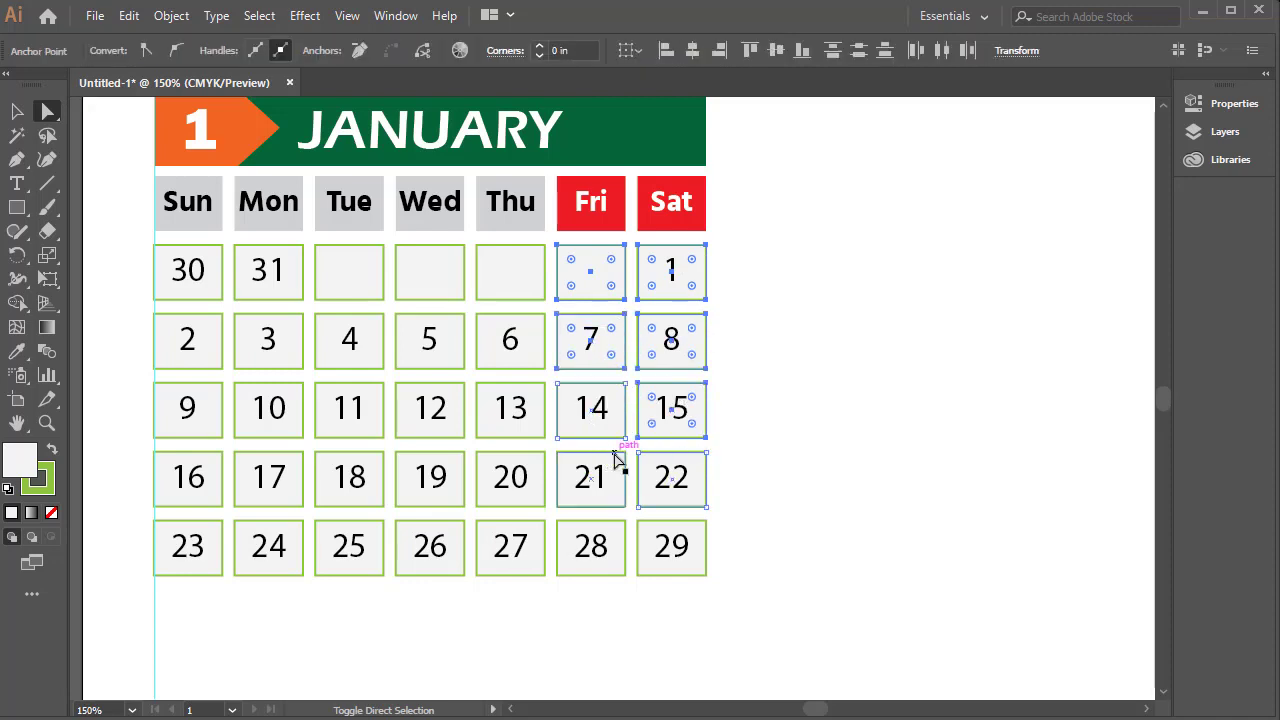
{"action": "left_click", "coordinate": [624, 534], "text": "shift"}
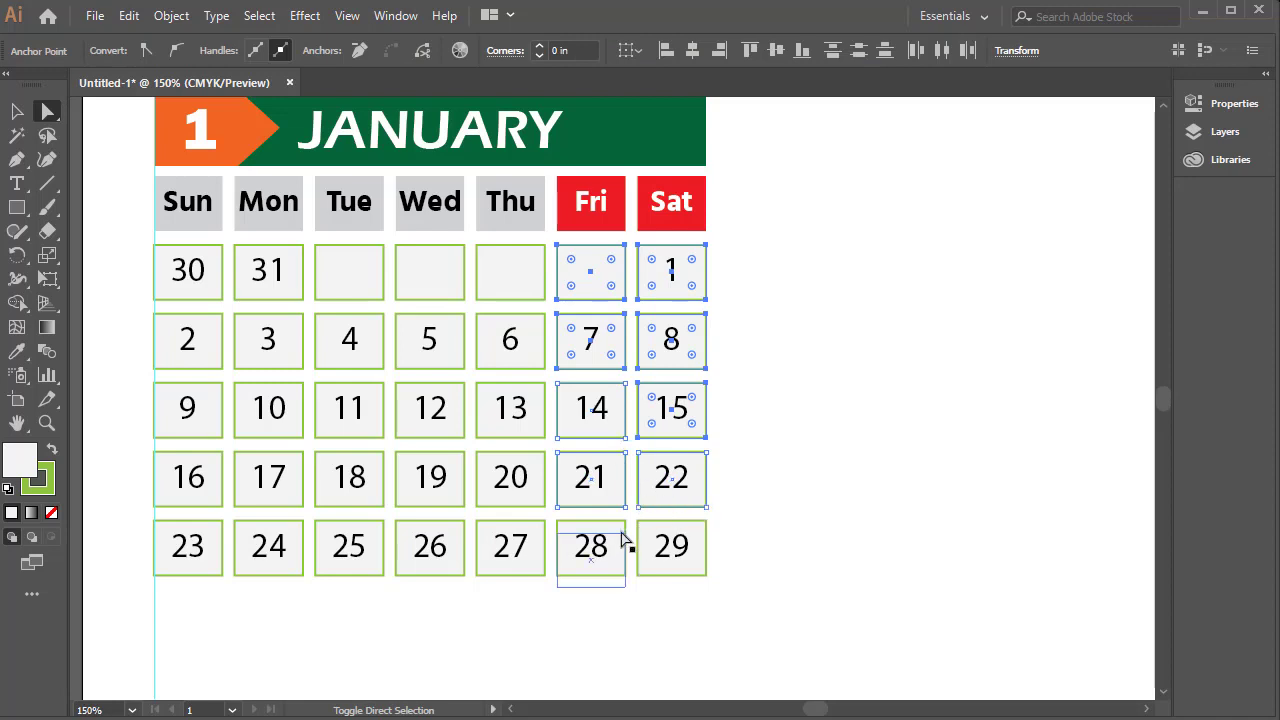
{"action": "left_click", "coordinate": [703, 532], "text": "shift"}
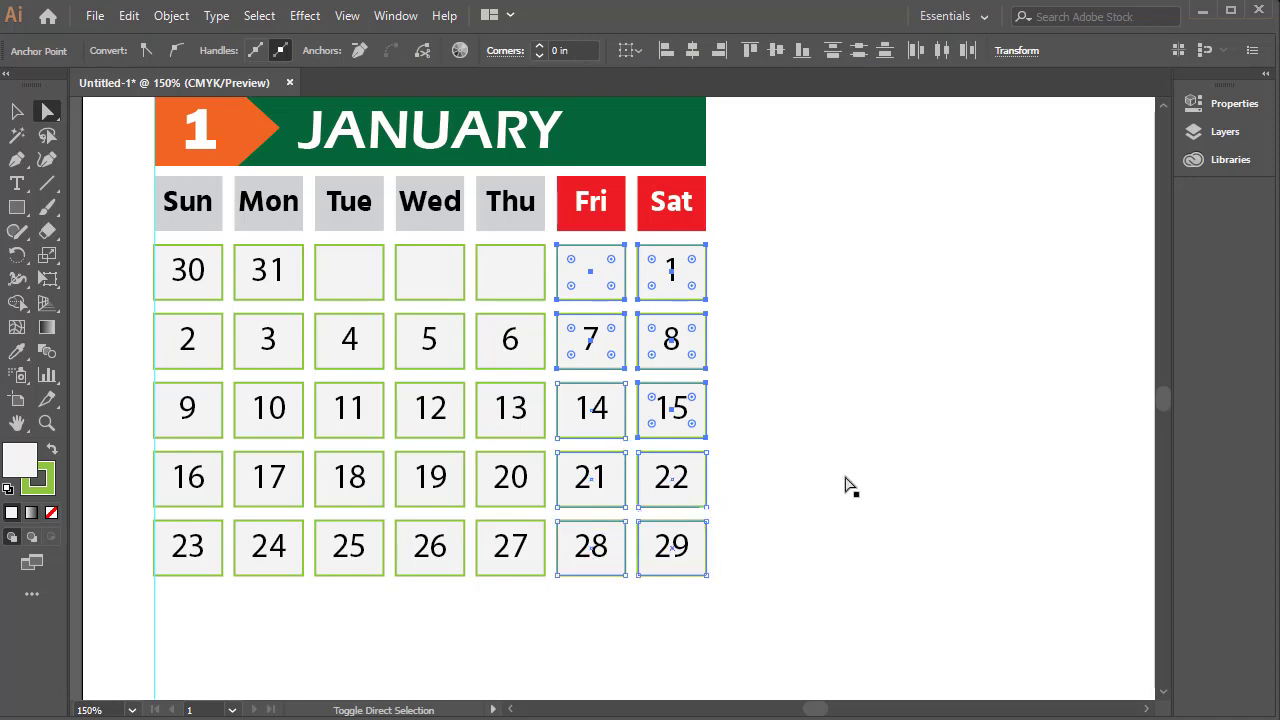
{"action": "key", "text": "Tab"}
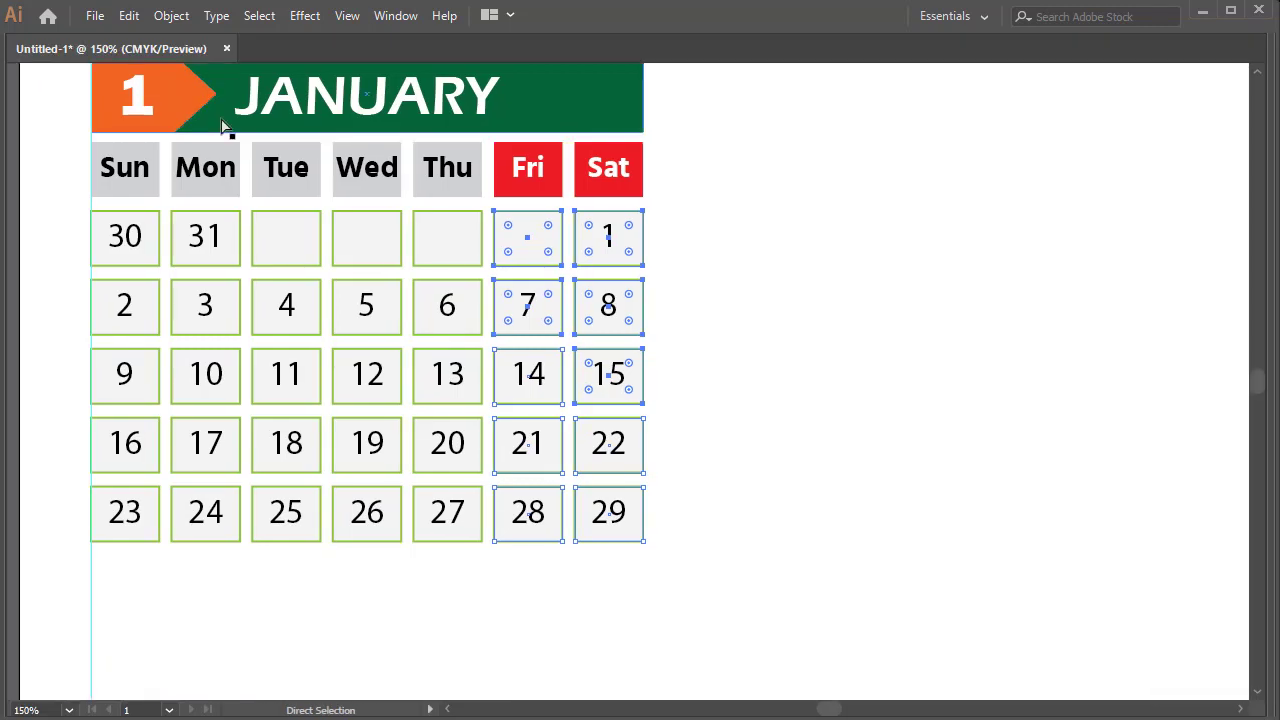
{"action": "key", "text": "Tab"}
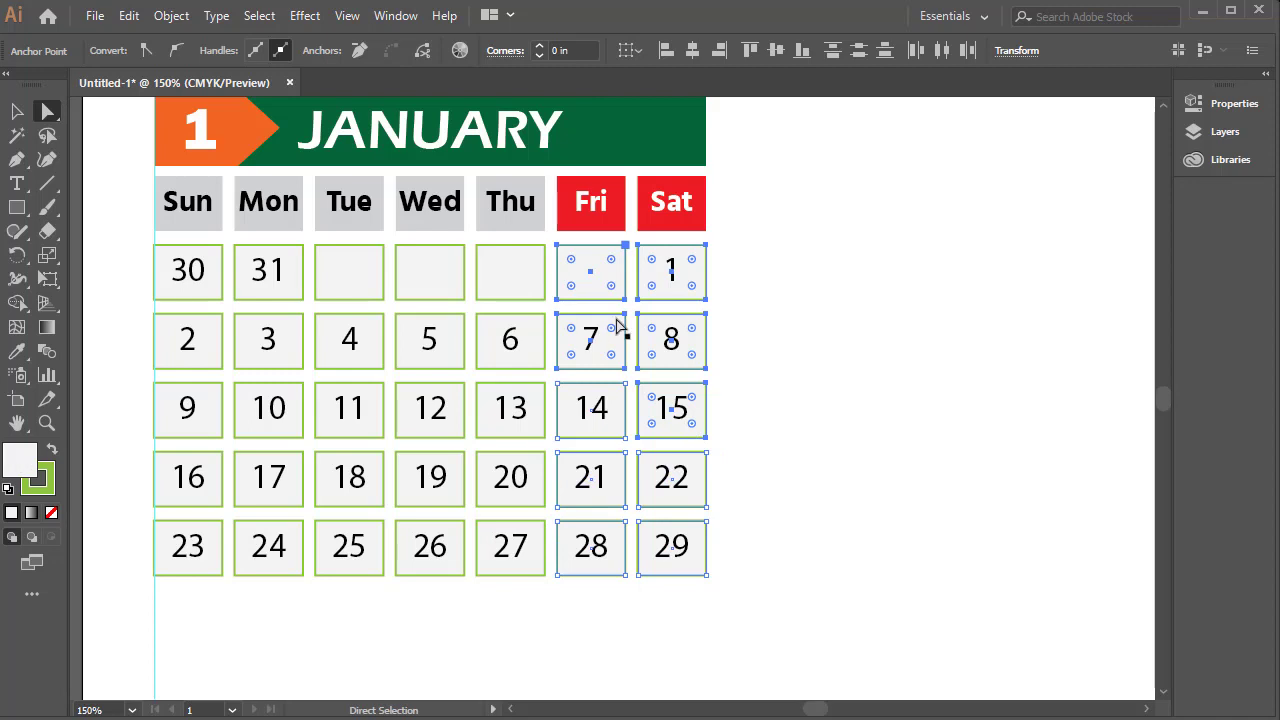
- Fill the selected weekend boxes with a cyan colour as a first try
{"action": "double_click", "coordinate": [33, 468]}
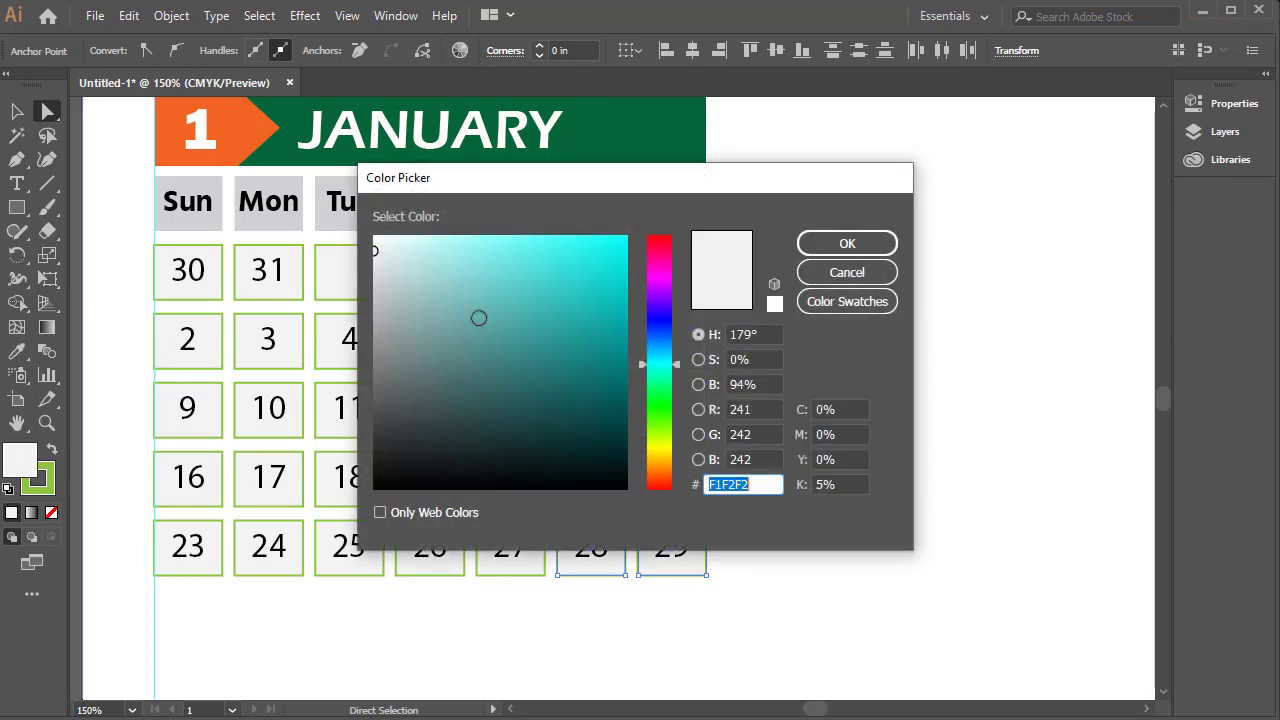
{"action": "left_click", "coordinate": [518, 297]}
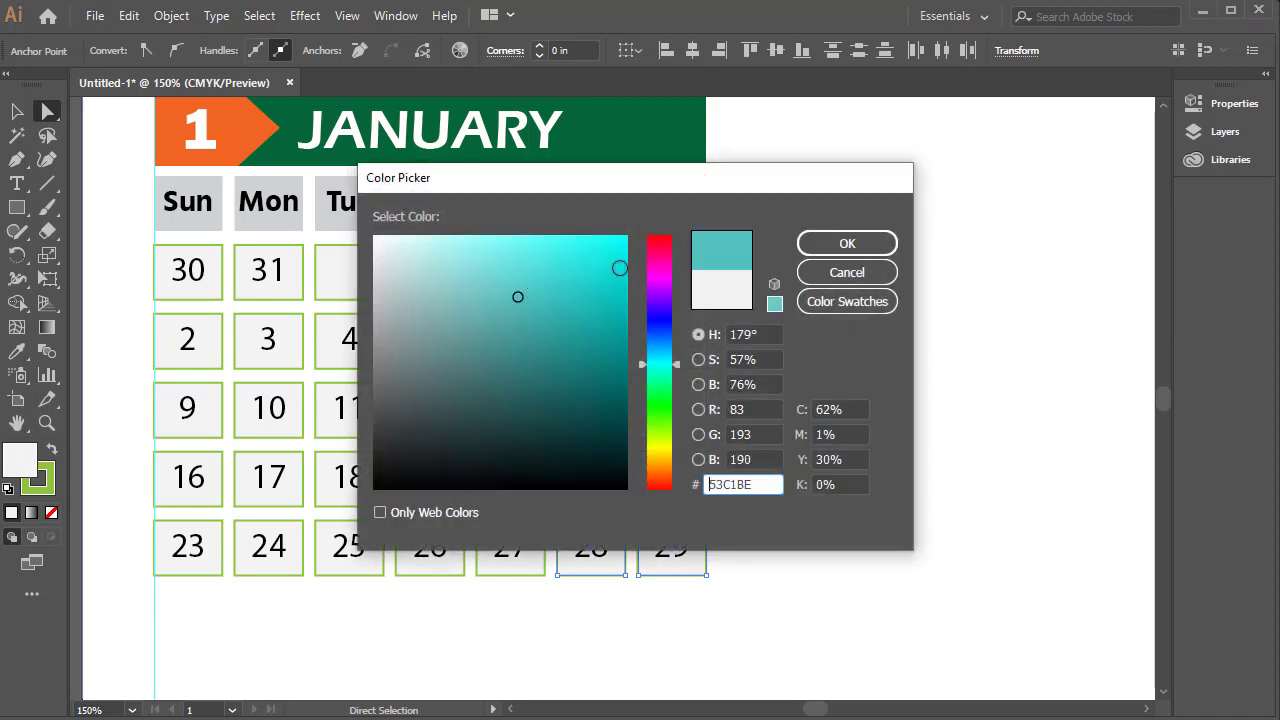
{"action": "left_click", "coordinate": [838, 240]}
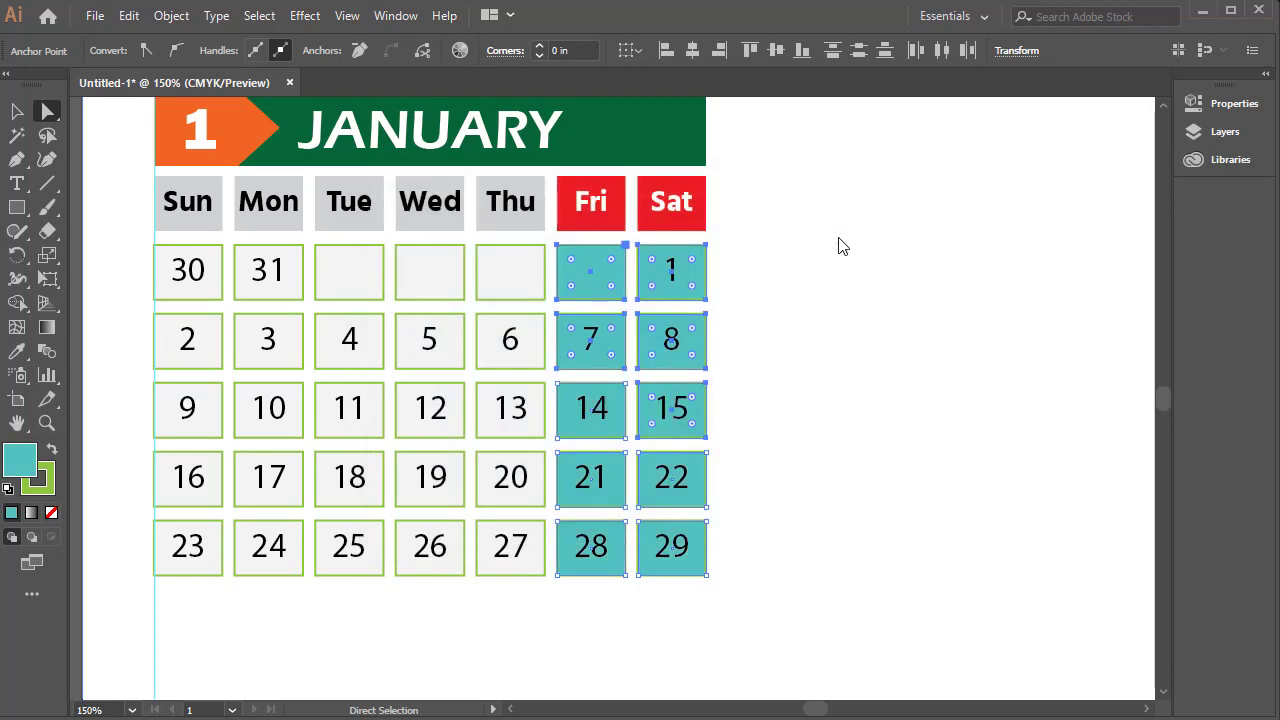
- Change the weekend box fill to pure red FF0000
{"action": "double_click", "coordinate": [24, 461]}
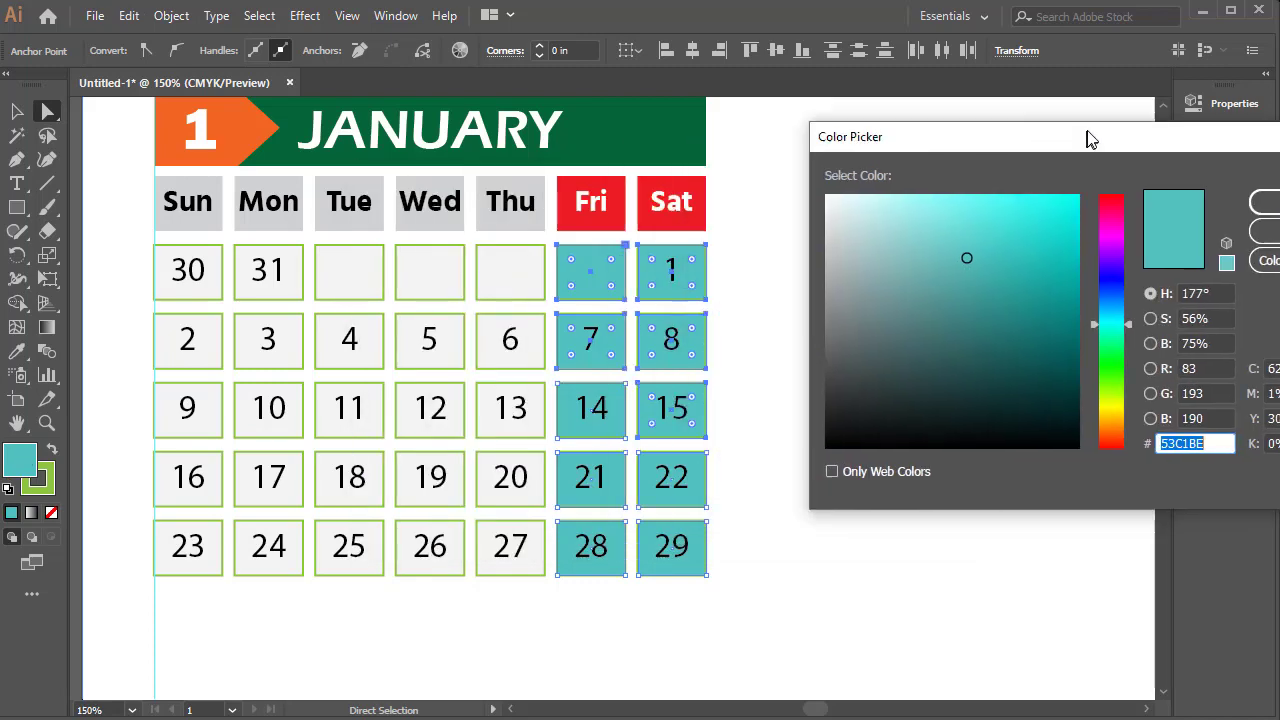
{"action": "left_click_drag", "start_coordinate": [640, 183], "coordinate": [1042, 100]}
{"action": "left_click", "coordinate": [1029, 293]}
{"action": "mouse_move", "coordinate": [1029, 293]}
{"action": "left_mouse_down"}
{"action": "mouse_move", "coordinate": [1025, 362]}
{"action": "mouse_move", "coordinate": [1048, 316]}
{"action": "mouse_move", "coordinate": [1021, 305]}
{"action": "left_mouse_up"}
{"action": "left_click", "coordinate": [1023, 281]}
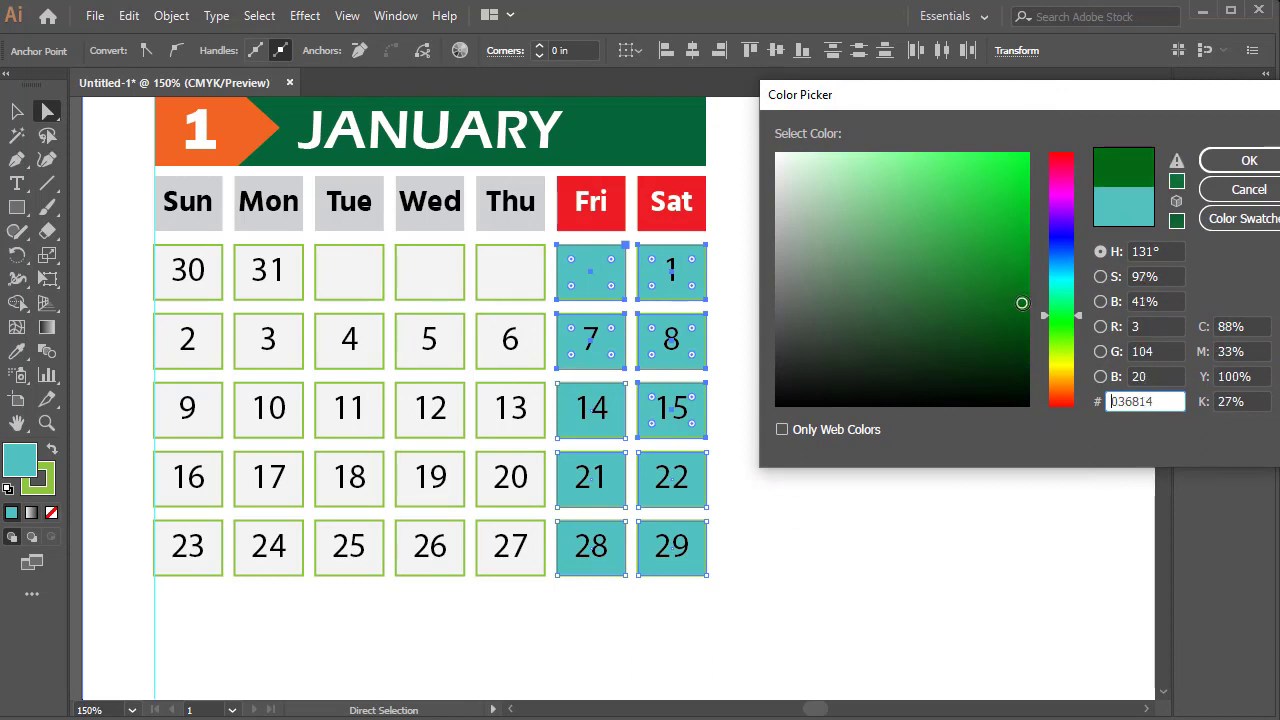
{"action": "left_click", "coordinate": [1004, 350]}
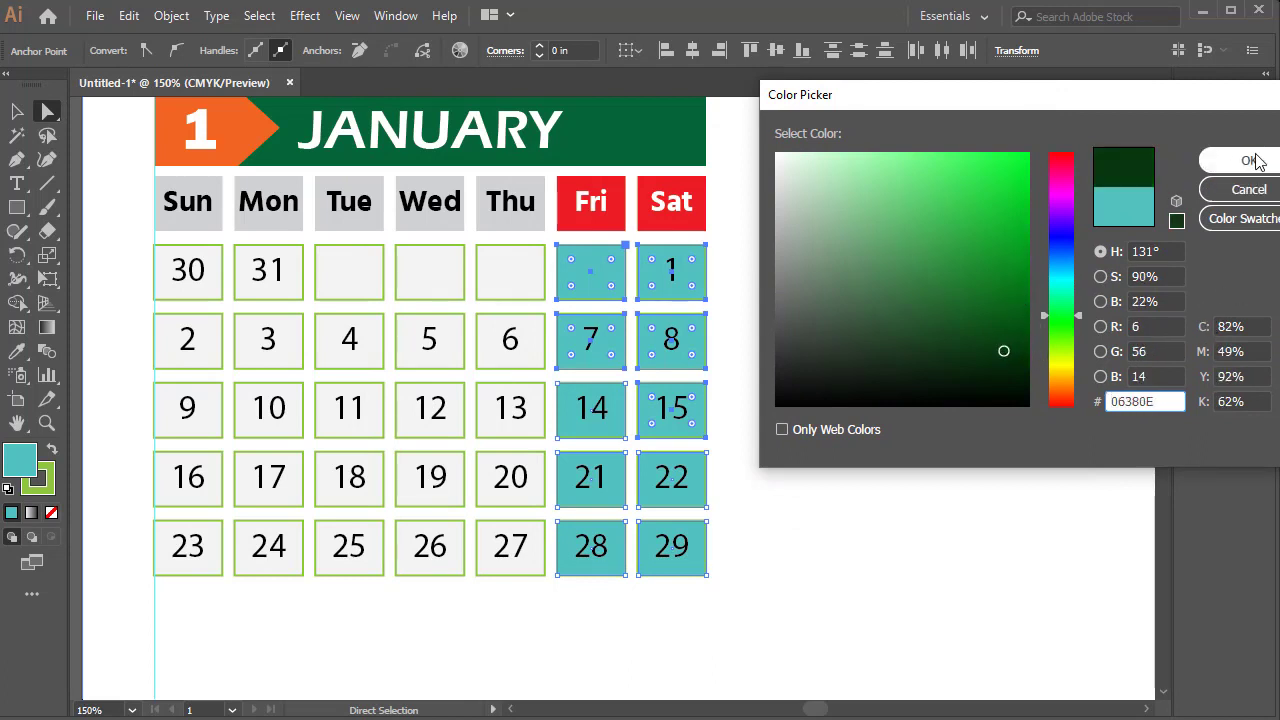
{"action": "left_click_drag", "start_coordinate": [1051, 176], "coordinate": [1071, 145]}
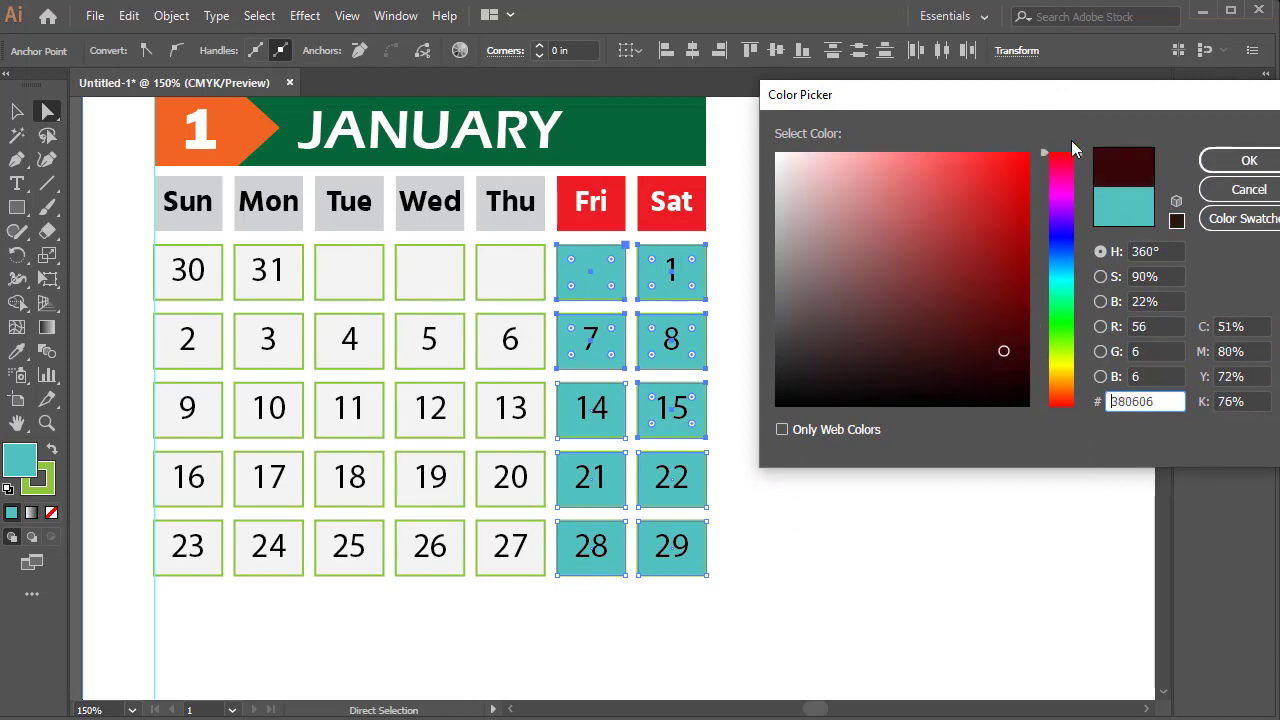
{"action": "type", "text": "FF0000"}
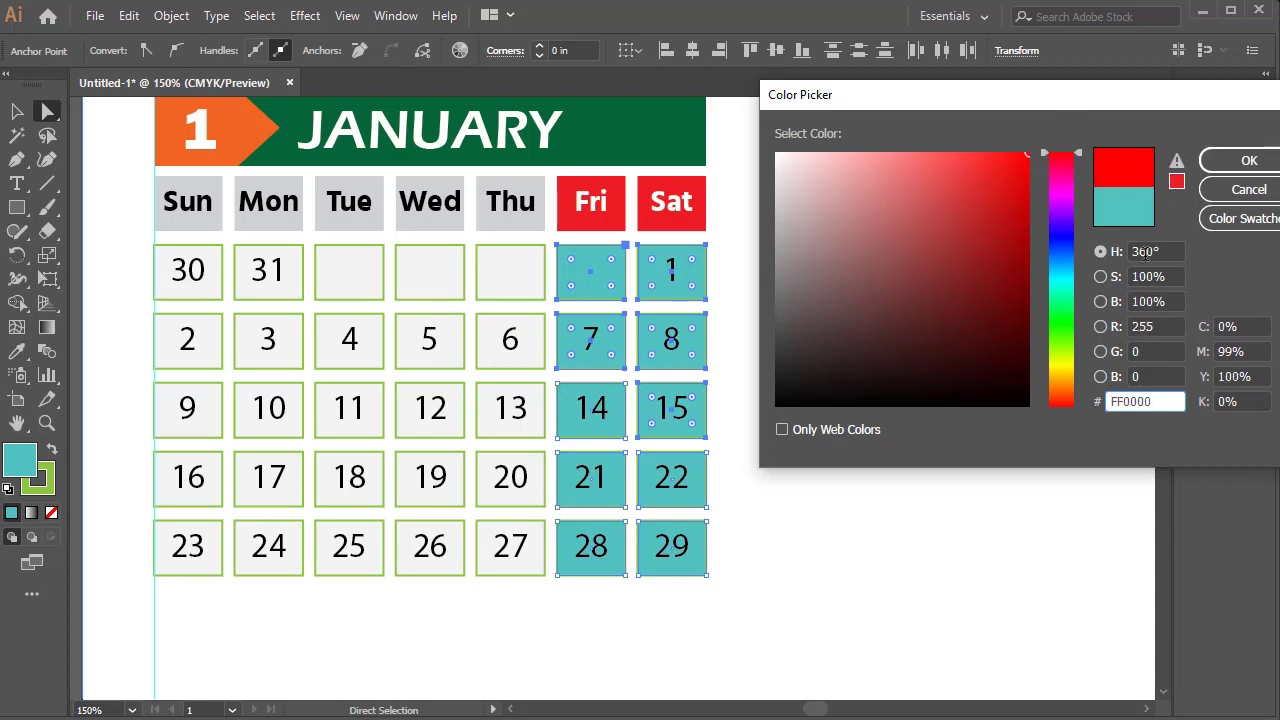
{"action": "left_click", "coordinate": [1248, 161]}
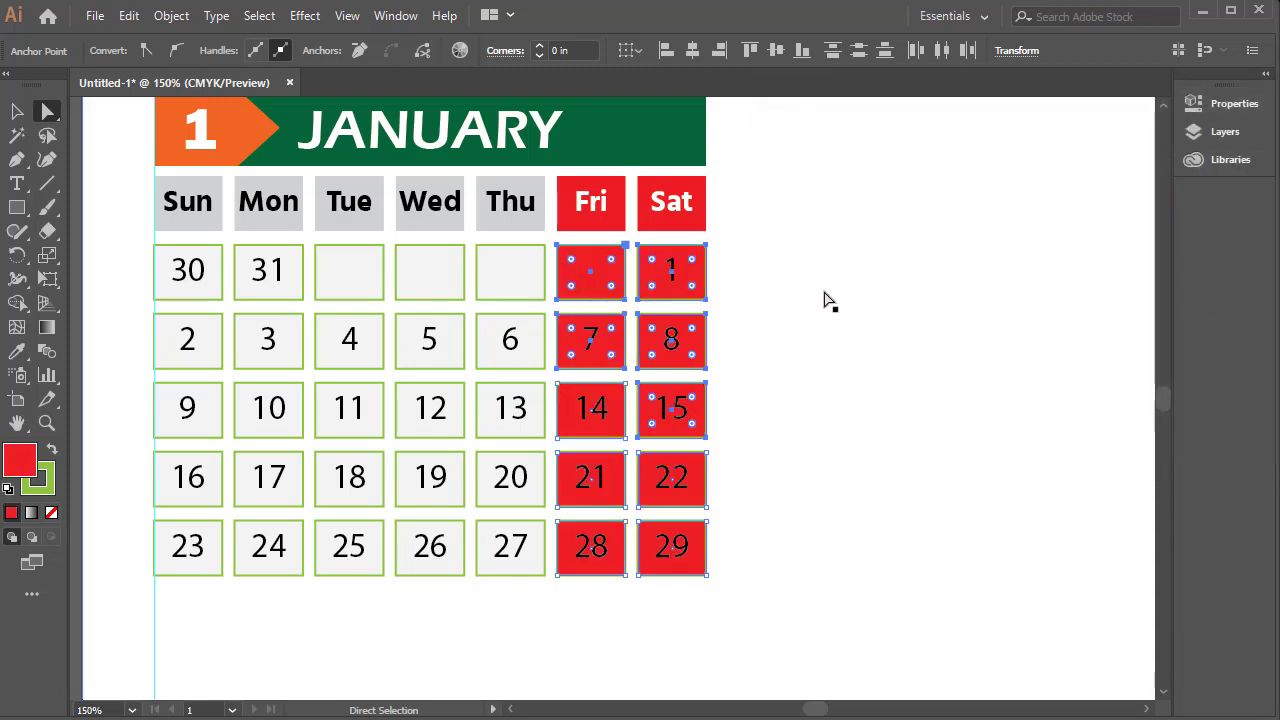
{"action": "left_click", "coordinate": [818, 279]}
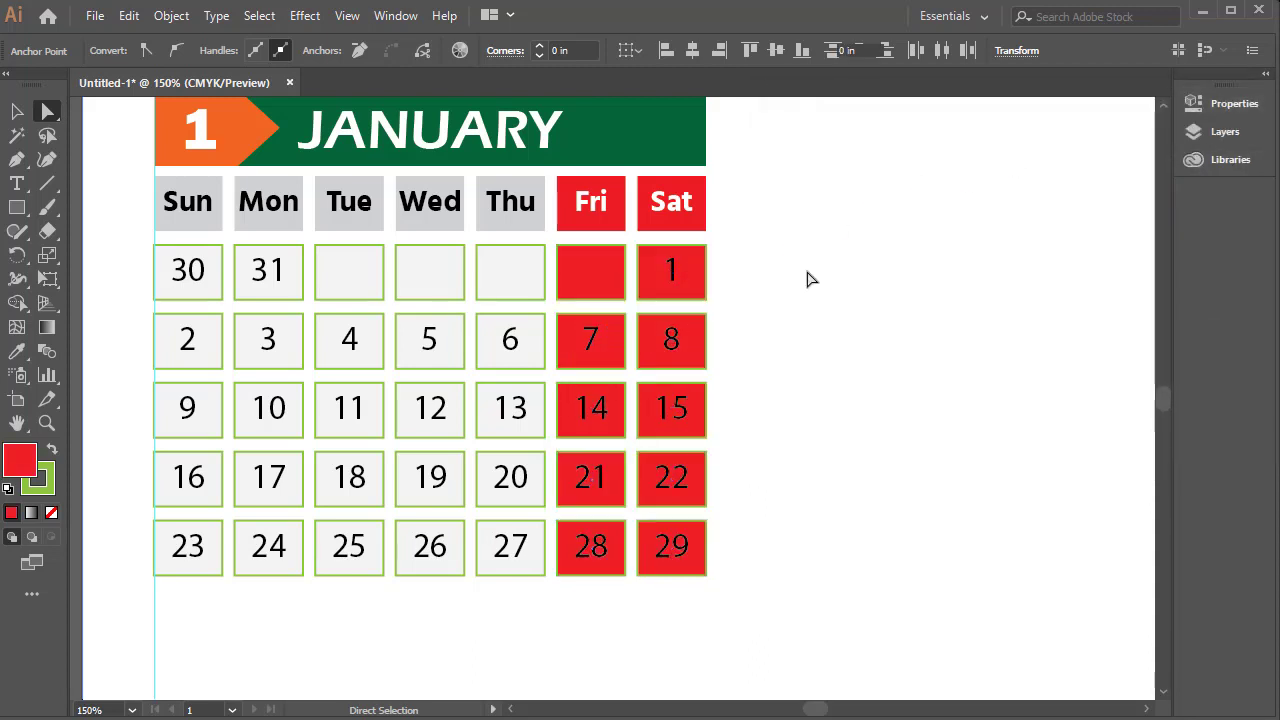
- Retype the date 1 in the first Saturday box
{"action": "double_click", "coordinate": [672, 268]}
{"action": "type", "text": "1"}
{"action": "left_click", "coordinate": [754, 271]}
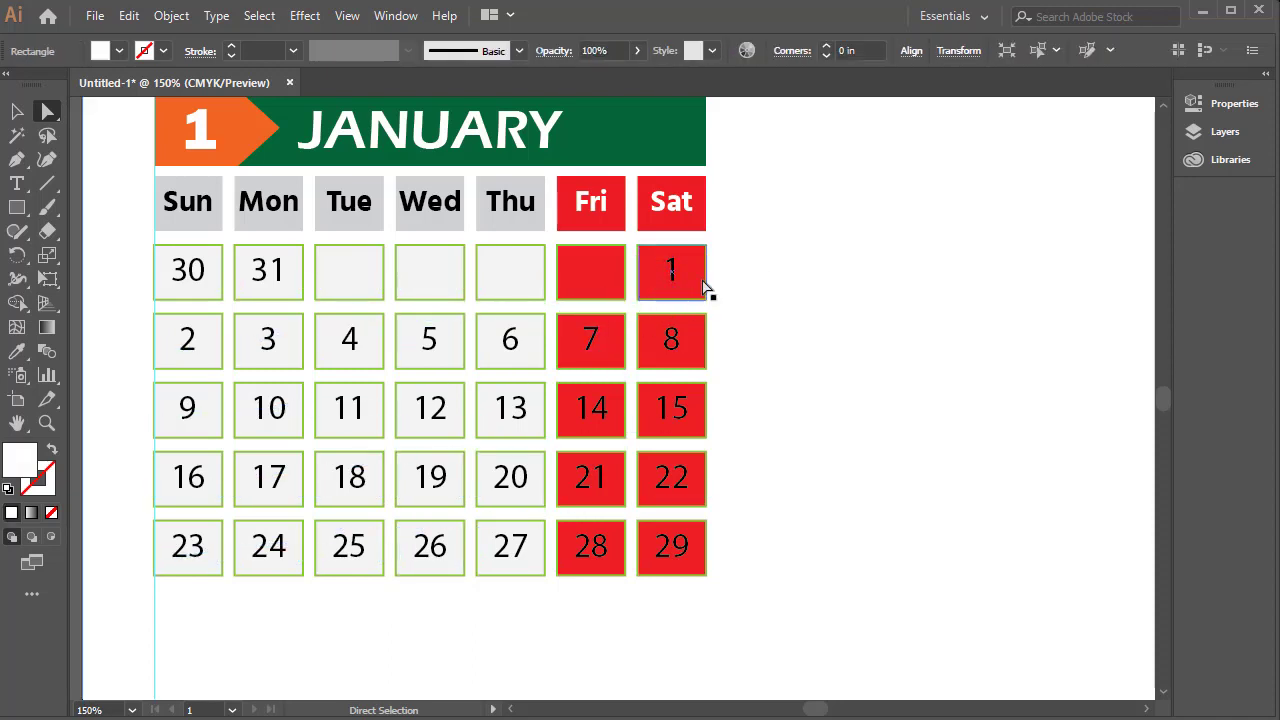
- Clear the selection and switch to the Direct Selection tool
{"action": "left_click", "coordinate": [17, 111]}
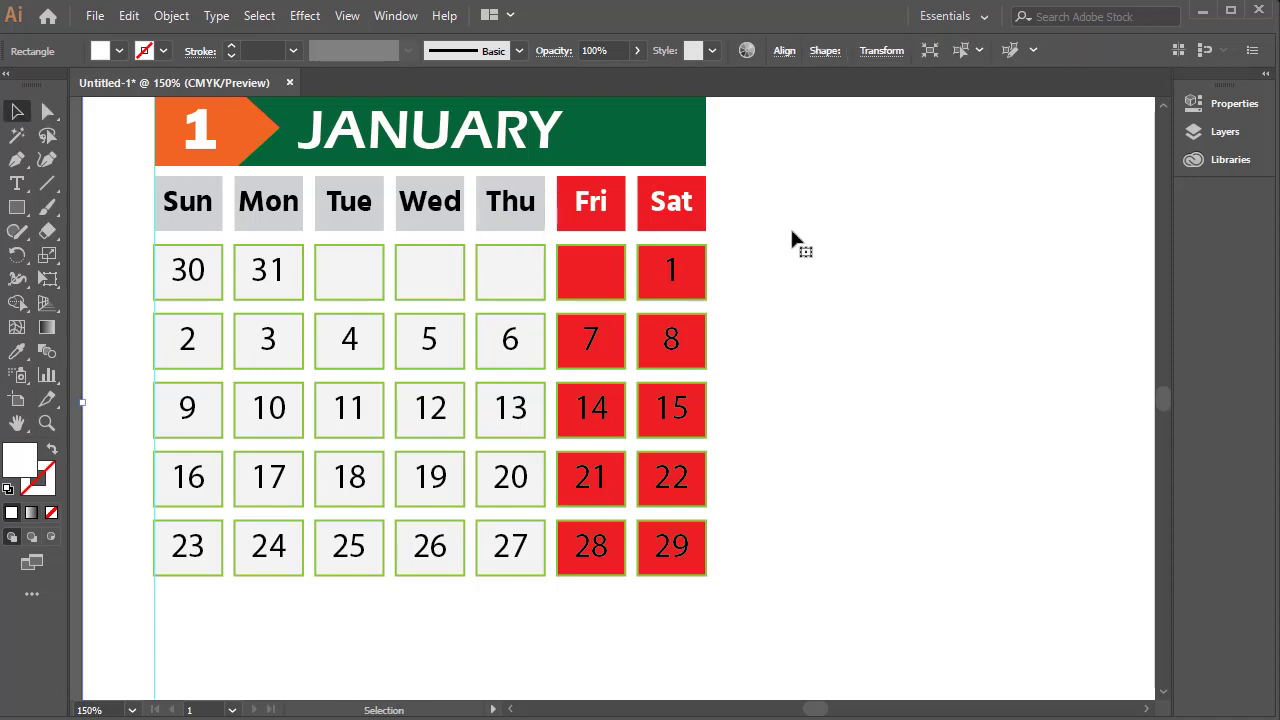
{"action": "left_click", "coordinate": [694, 270]}
{"action": "left_click", "coordinate": [694, 270]}
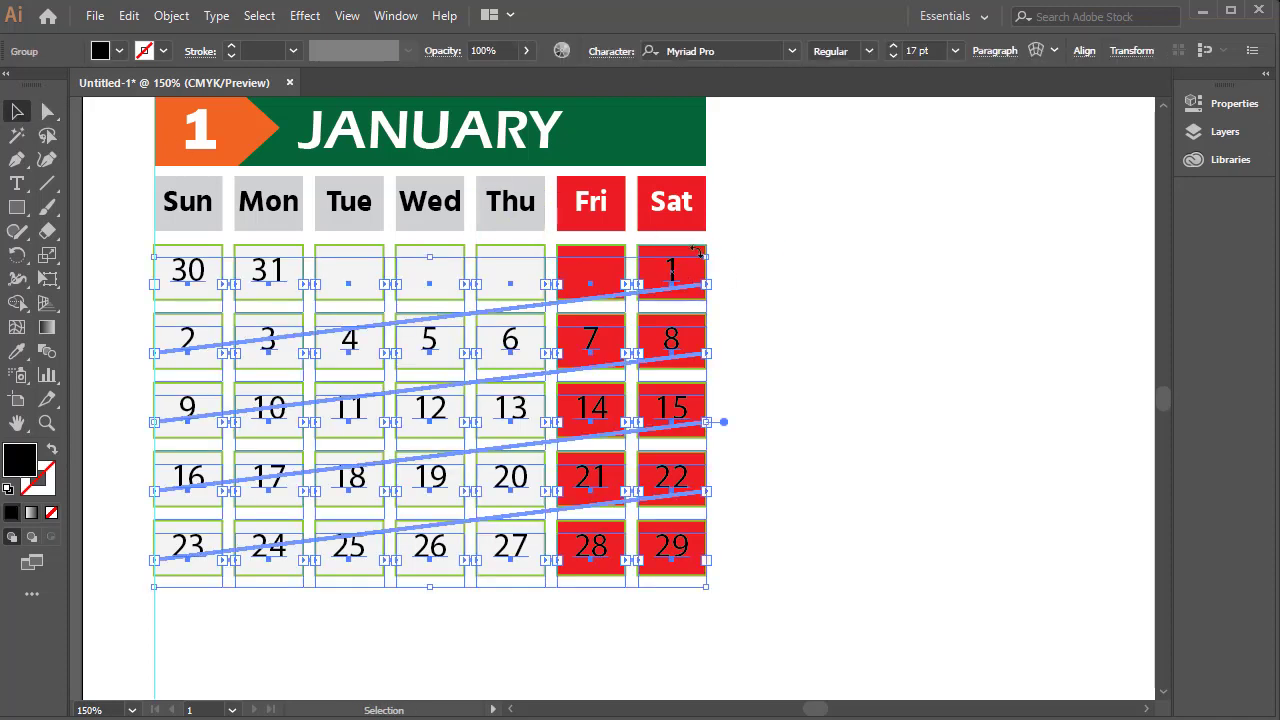
{"action": "key", "text": "a"}
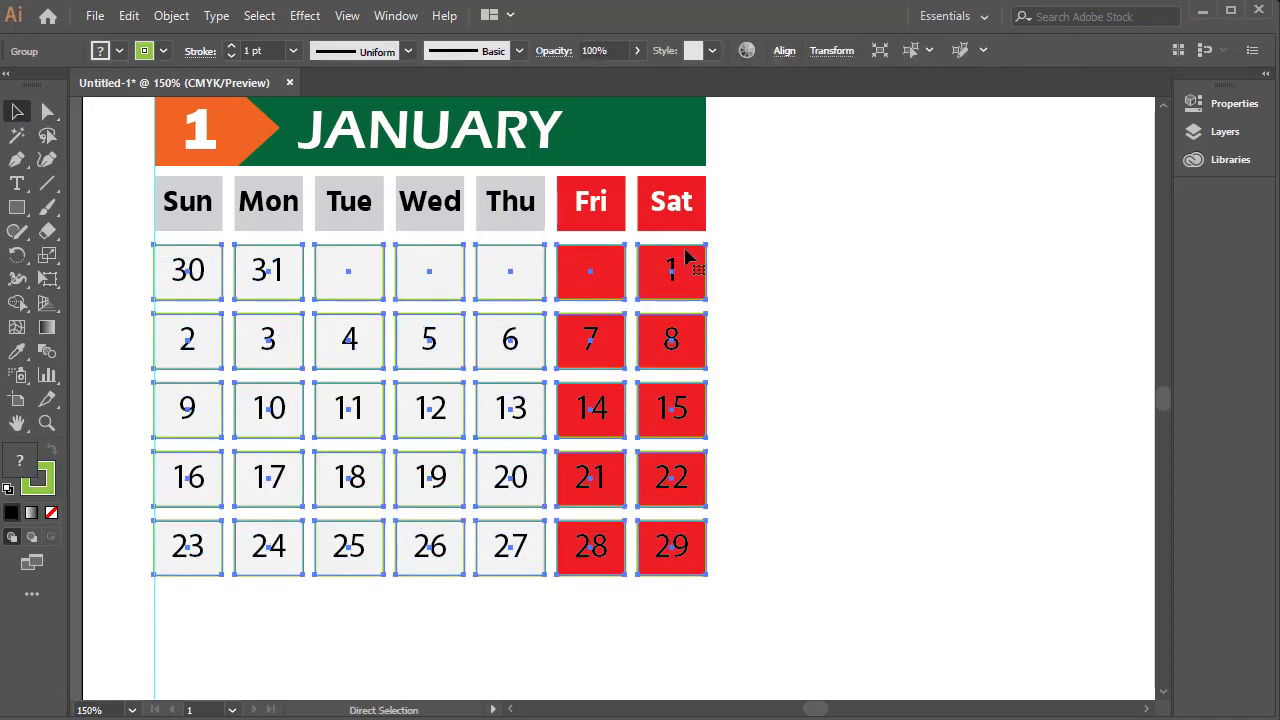
{"action": "key", "text": "ctrl+shift+a"}
{"action": "key", "text": "v"}
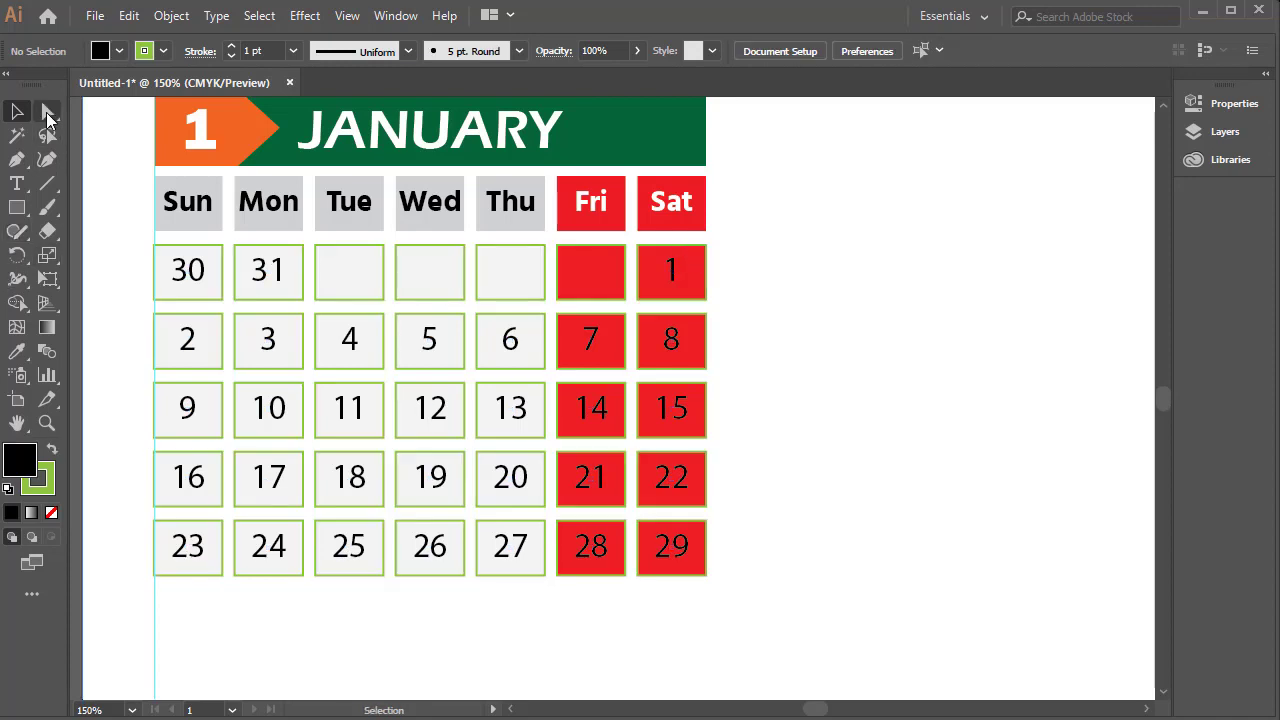
{"action": "left_click", "coordinate": [48, 113]}
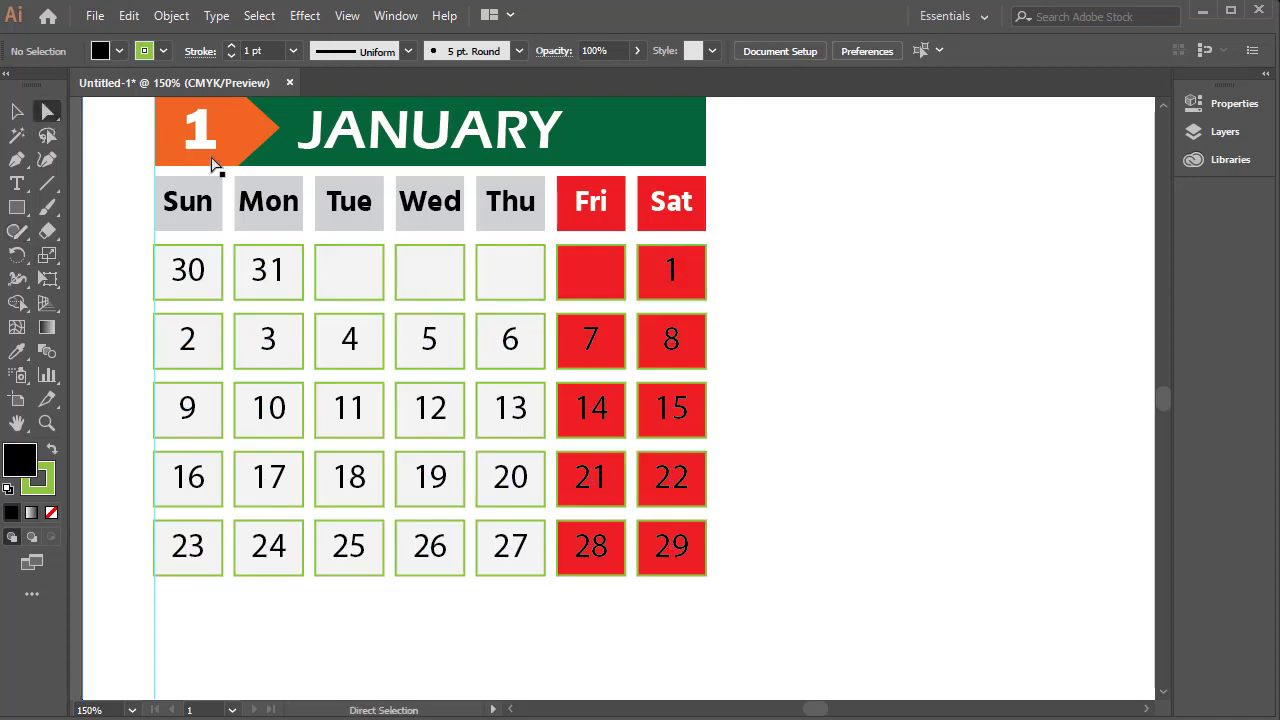
- Make the Friday and Saturday dates 7, 14, 21, 28, 29, 22, 15 and 8 white
{"action": "left_click", "coordinate": [593, 339]}
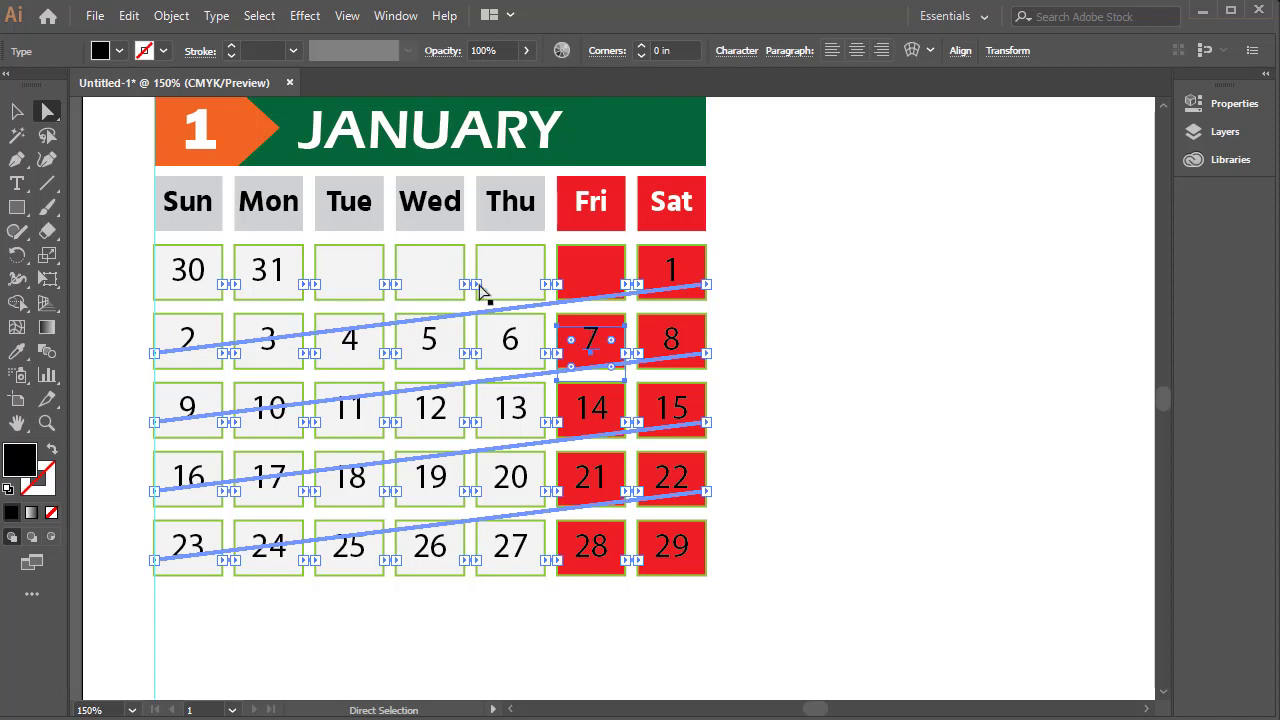
{"action": "left_click", "coordinate": [597, 410], "text": "shift"}
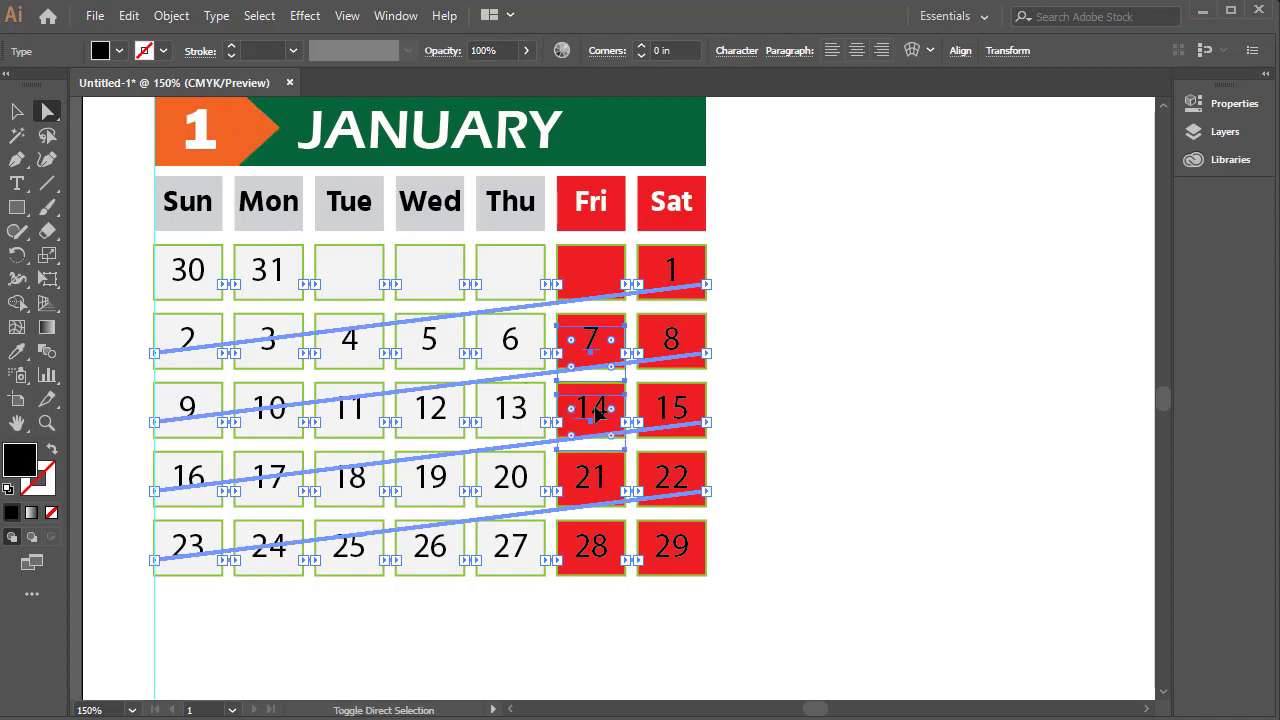
{"action": "left_click", "coordinate": [597, 478], "text": "shift"}
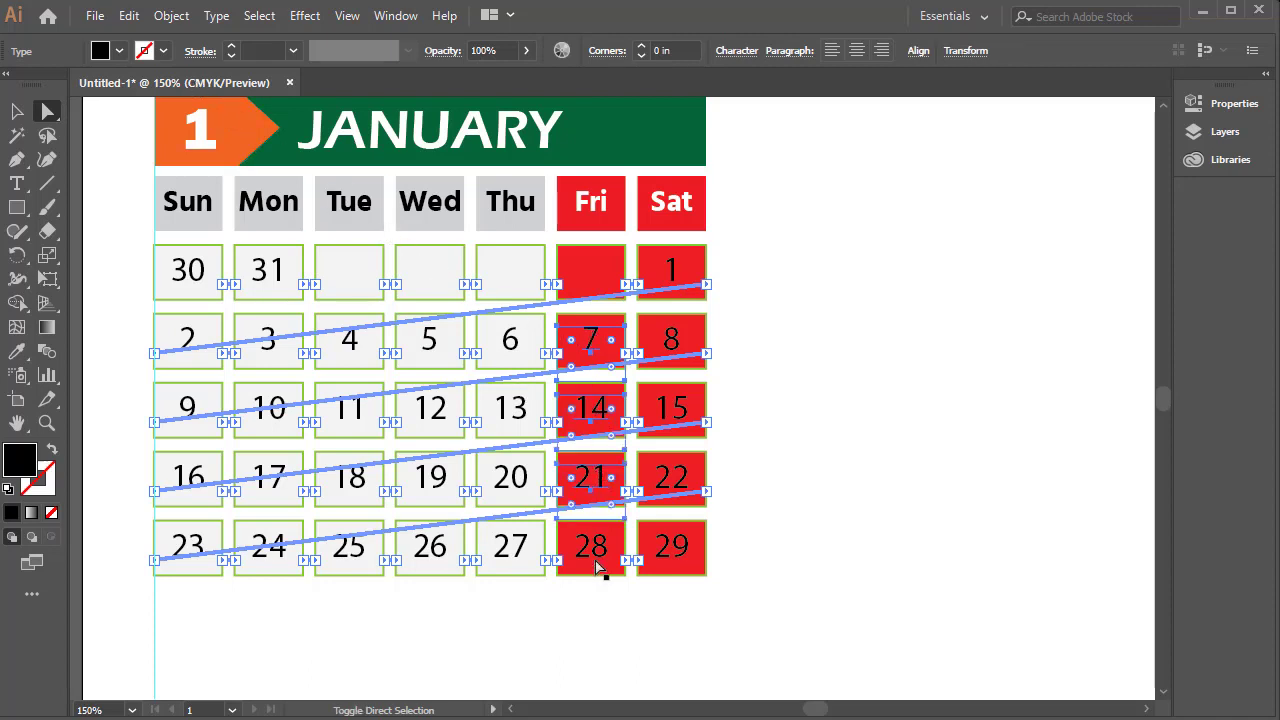
{"action": "left_click", "coordinate": [598, 553], "text": "shift"}
{"action": "left_click", "coordinate": [688, 547], "text": "shift"}
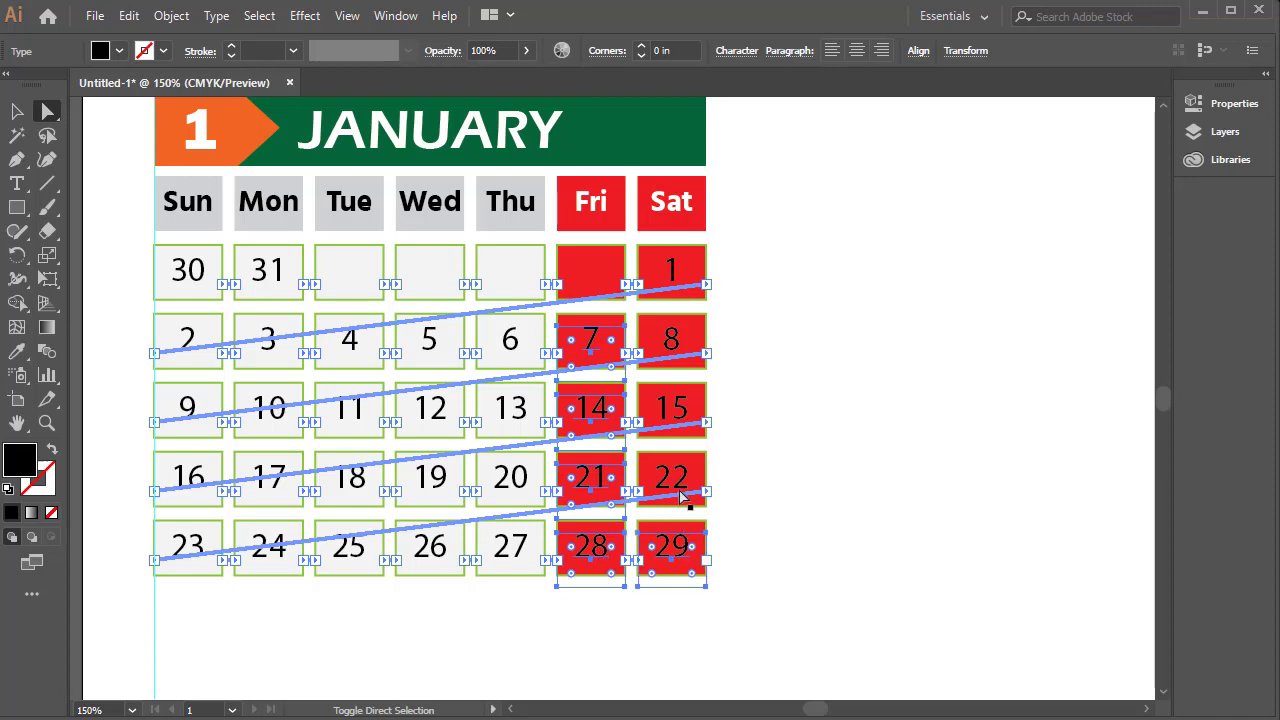
{"action": "left_click", "coordinate": [677, 483], "text": "shift"}
{"action": "left_click", "coordinate": [676, 392], "text": "shift"}
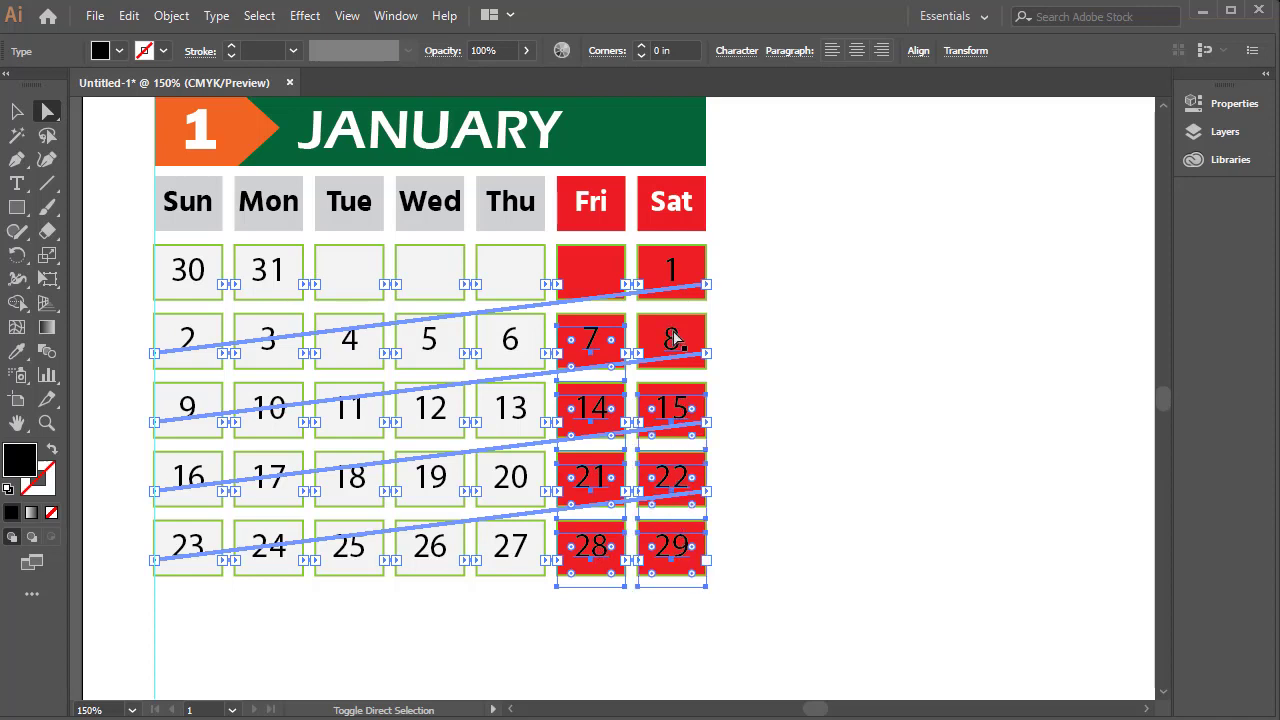
{"action": "left_click", "coordinate": [672, 268], "text": "shift"}
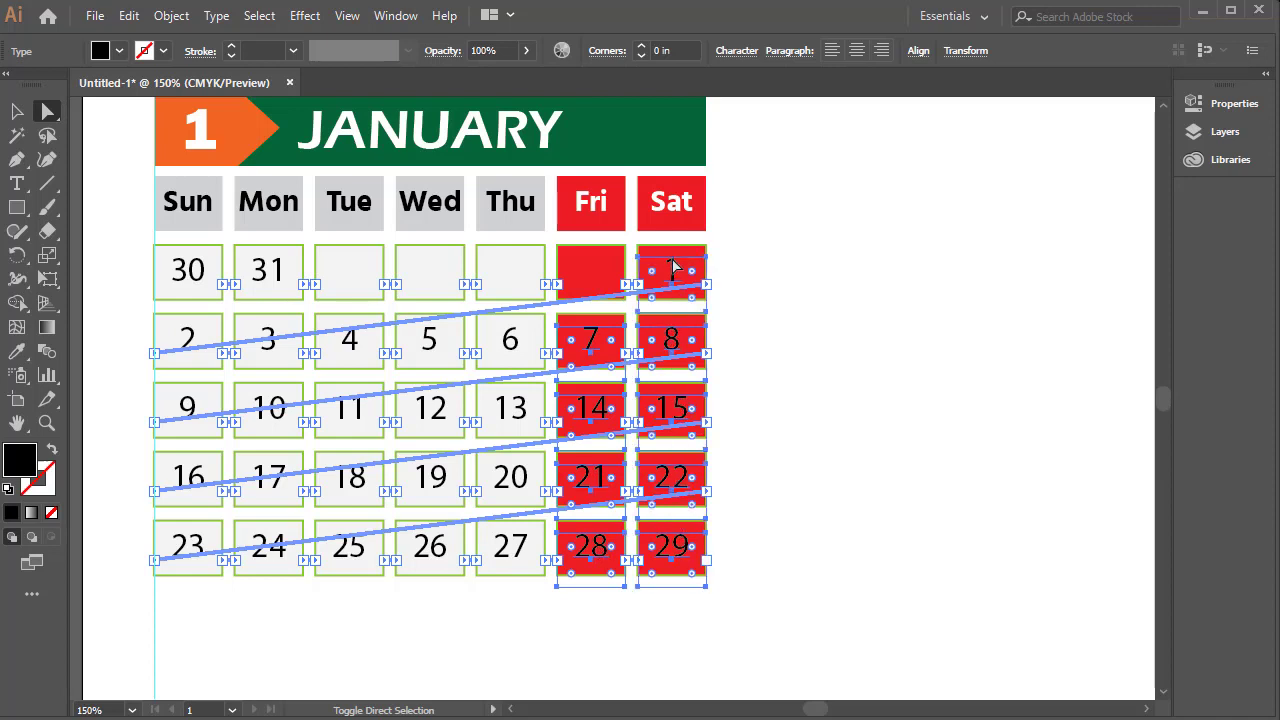
{"action": "left_click", "coordinate": [106, 52]}
{"action": "left_click", "coordinate": [41, 84]}
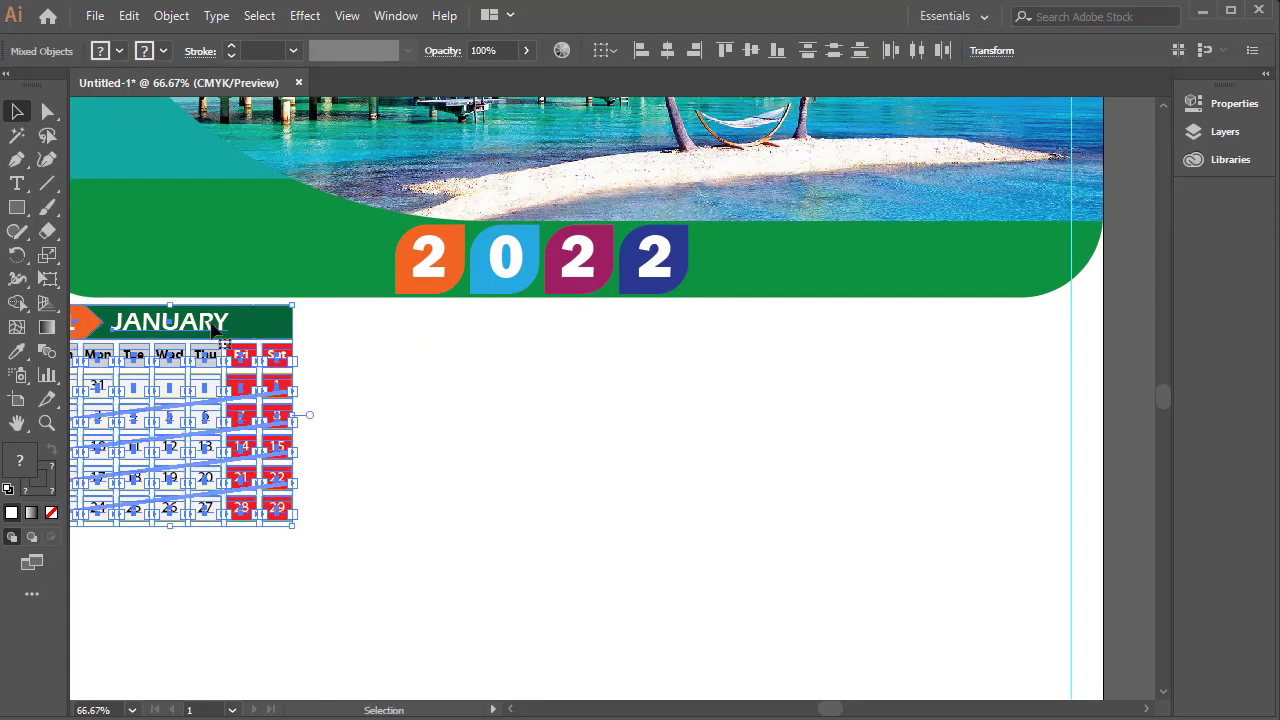
- Alt+Shift-drag a copy of the January block to its right and repeat it with Ctrl+D
{"action": "key", "text": "a"}
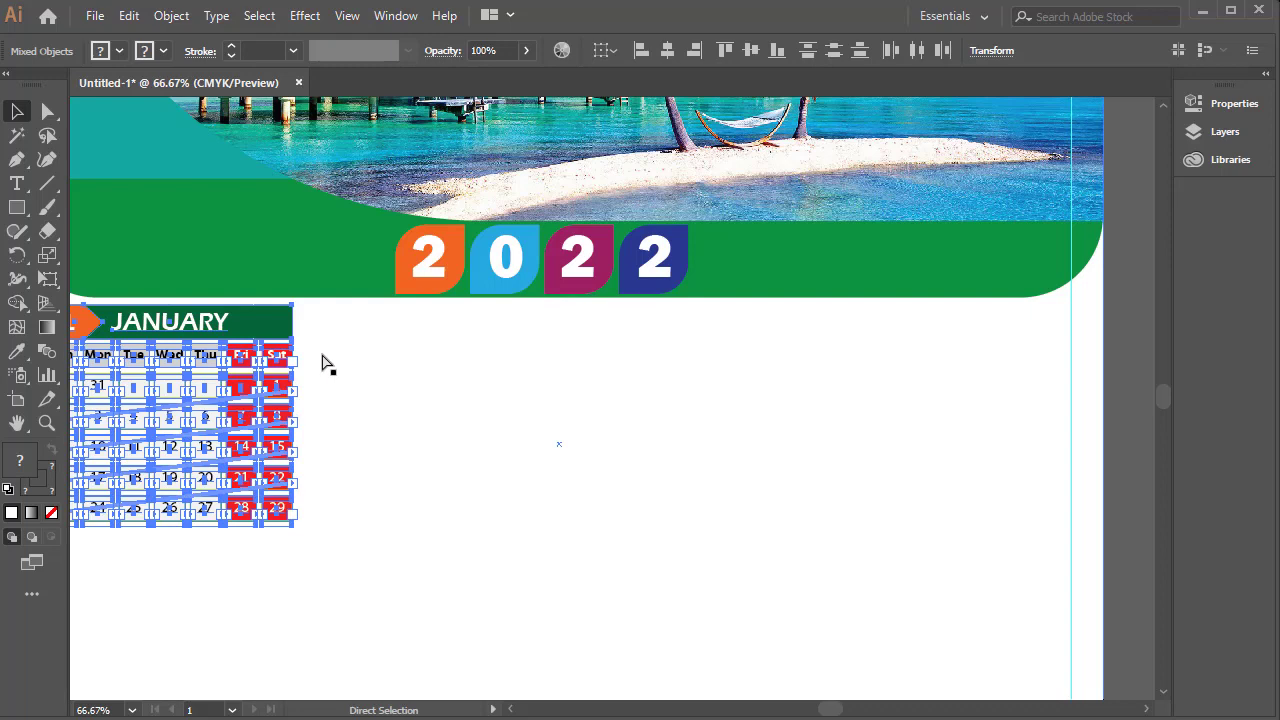
{"action": "key", "text": "v"}
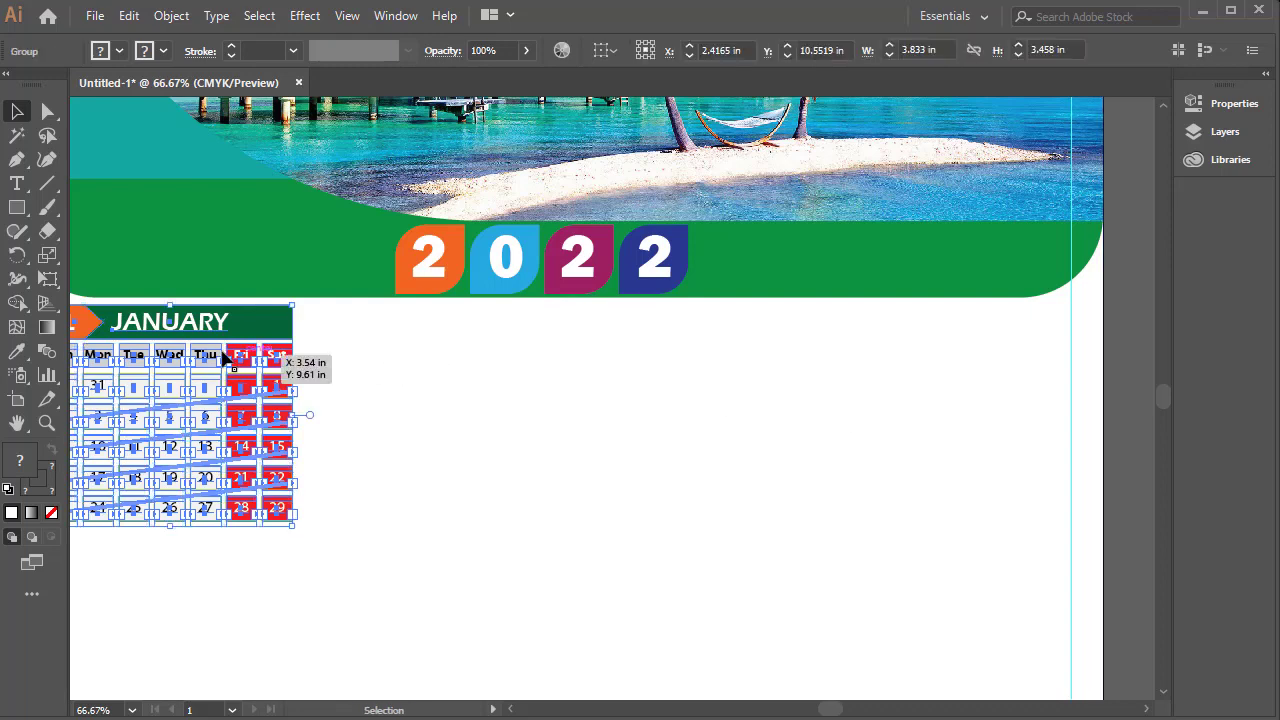
{"action": "key", "text": "Tab"}
{"action": "left_click_drag", "start_coordinate": [89, 290], "coordinate": [333, 302]}
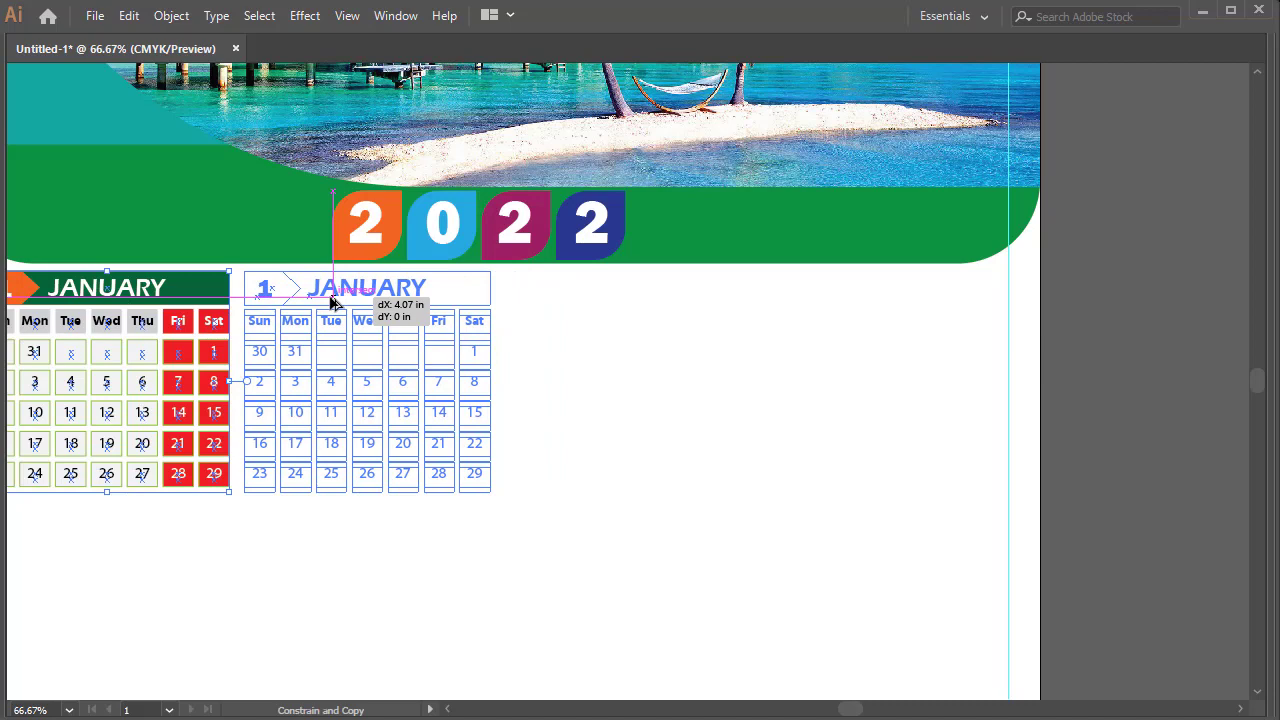
{"action": "left_click_drag", "start_coordinate": [333, 302], "coordinate": [325, 303]}
{"action": "key", "text": "ctrl+d"}
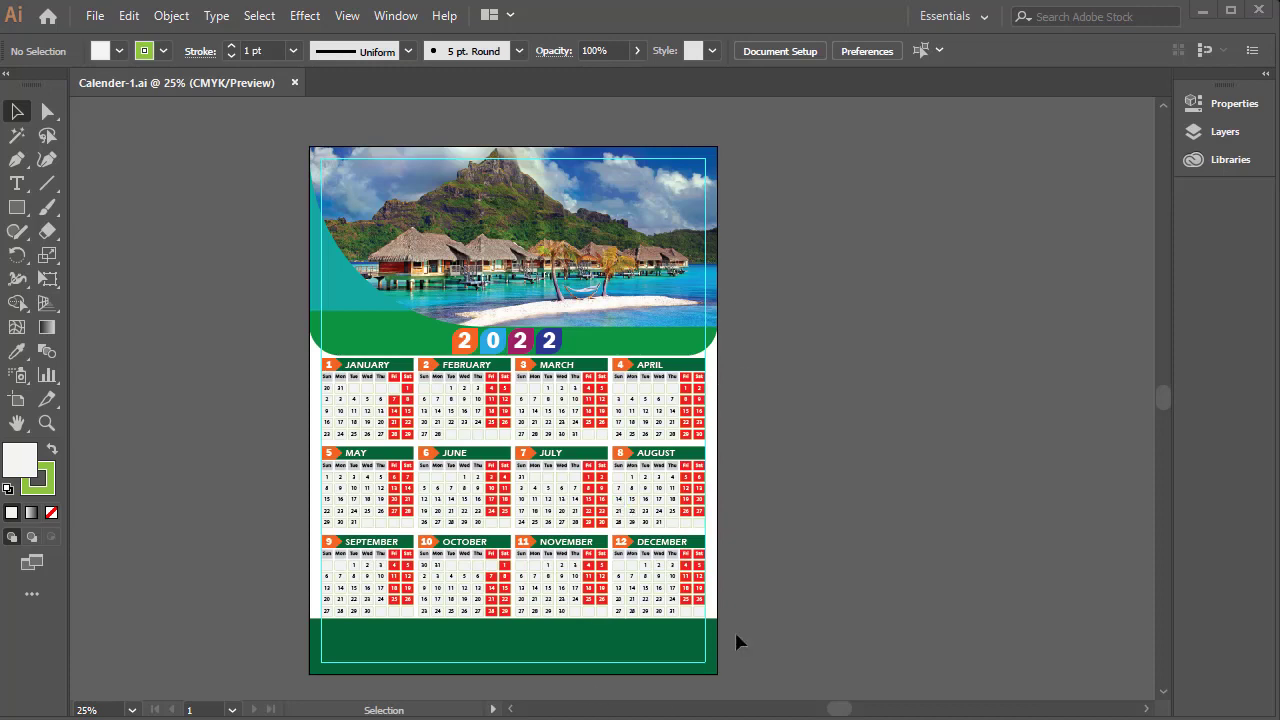
- Zoom in on the lower months and lower the green footer's top edge slightly below the grids
{"action": "key", "text": "ctrl+space"}
{"action": "left_click", "coordinate": [526, 453]}
{"action": "scroll", "coordinate": [560, 440], "scroll_direction": "down", "scroll_amount": 5}
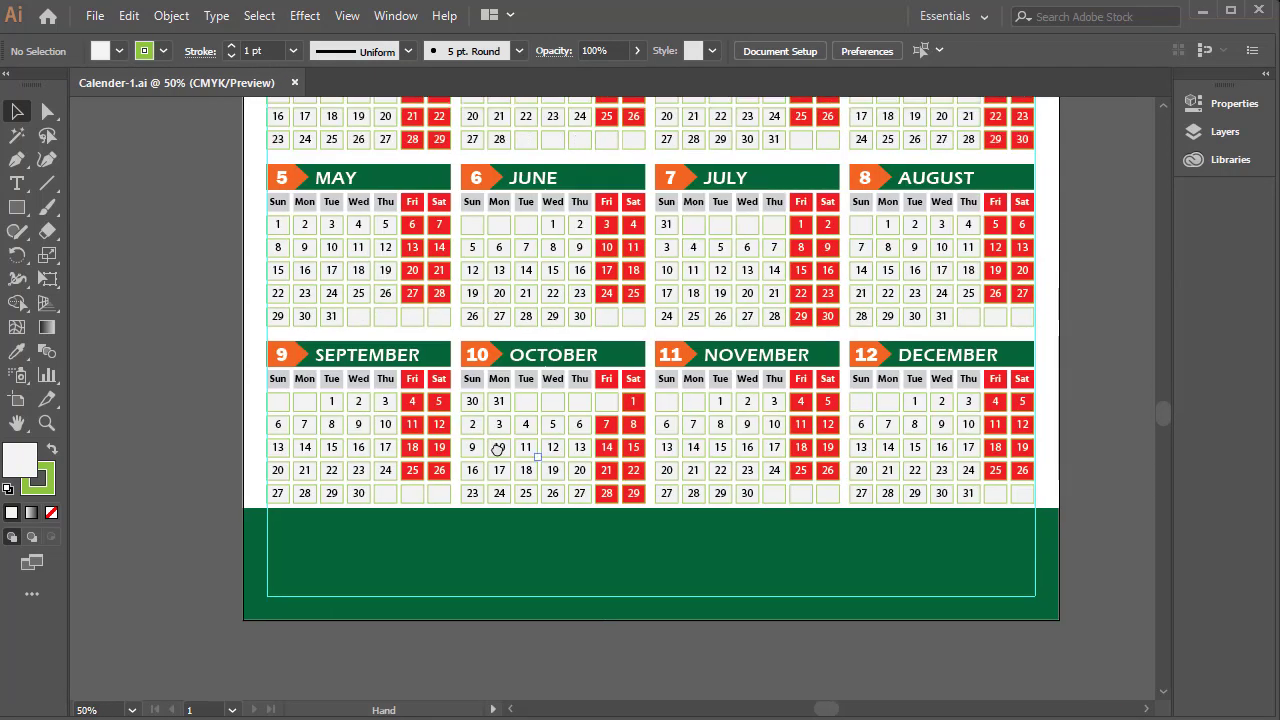
{"action": "left_click", "coordinate": [565, 430]}
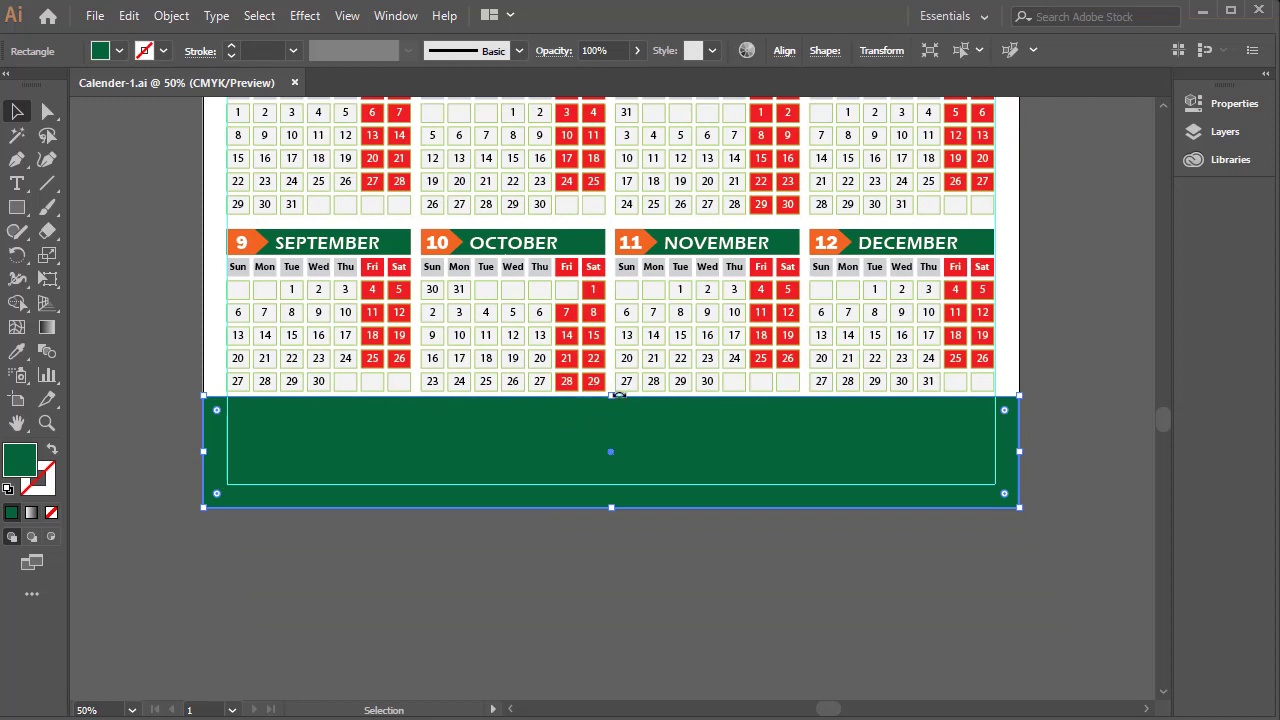
{"action": "left_click_drag", "start_coordinate": [613, 397], "coordinate": [614, 410]}
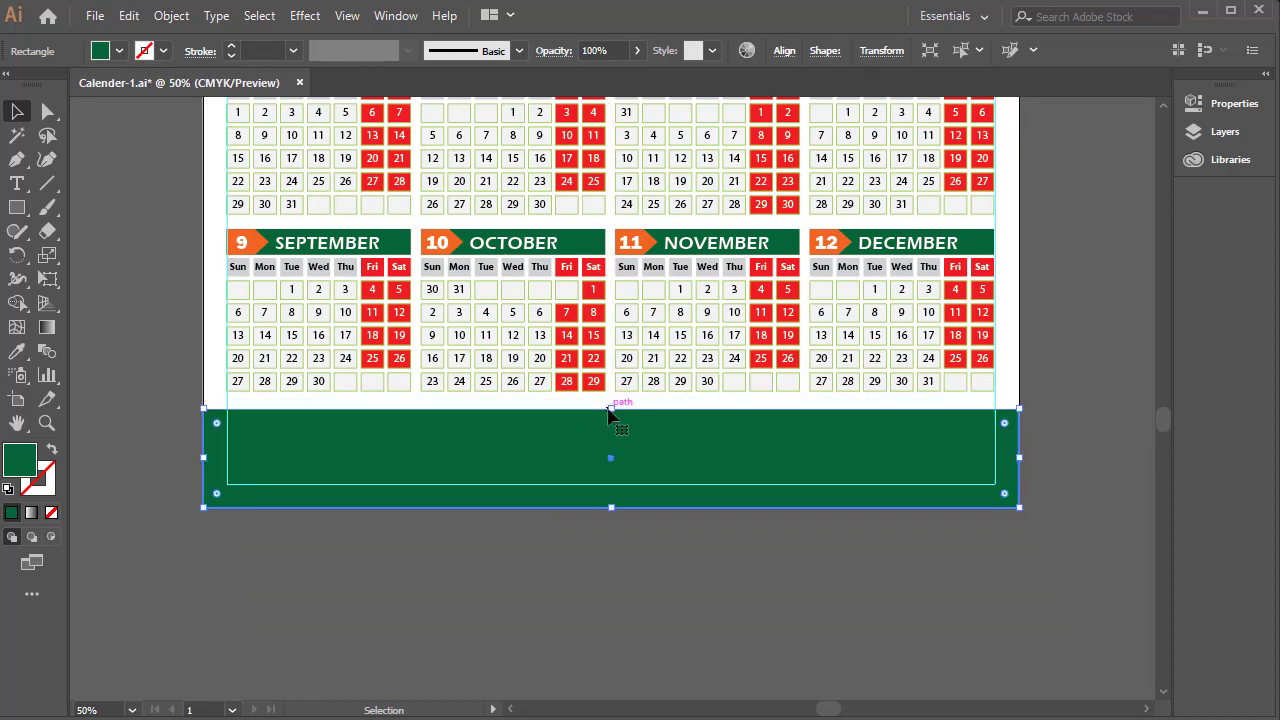
- Start a new company-name text line below the artboard
{"action": "left_click", "coordinate": [152, 272]}
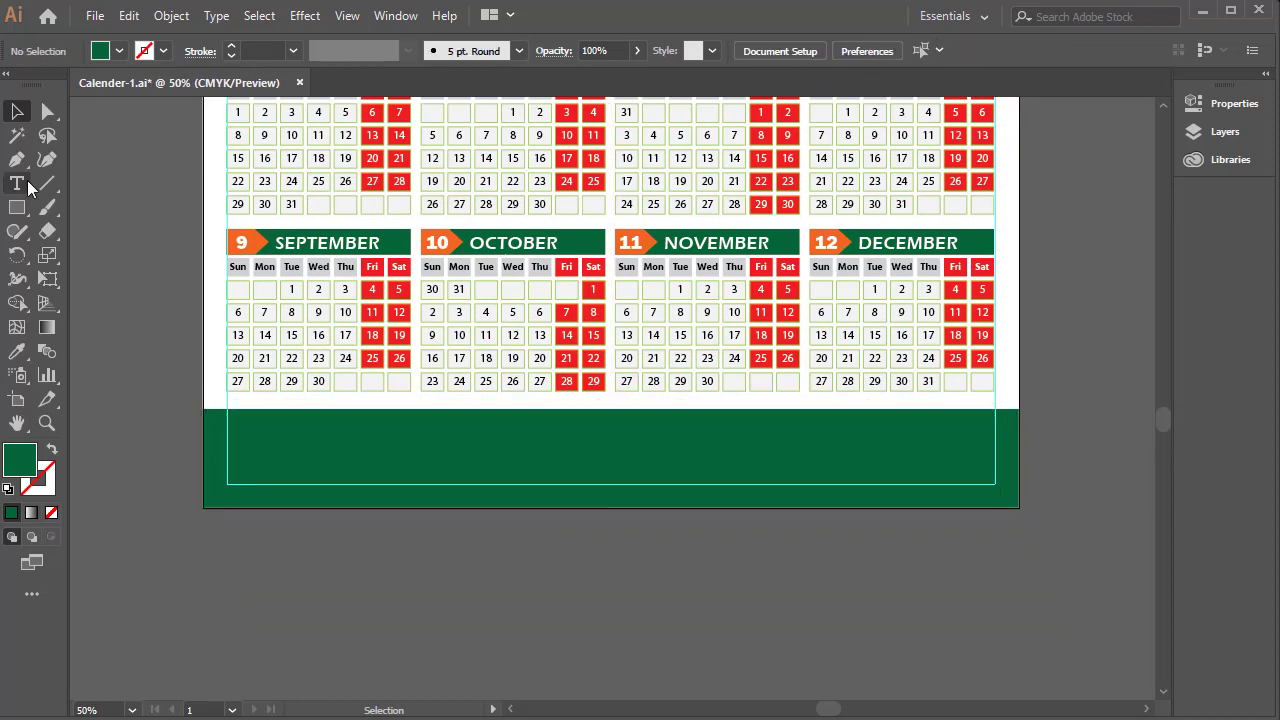
{"action": "left_click", "coordinate": [20, 184]}
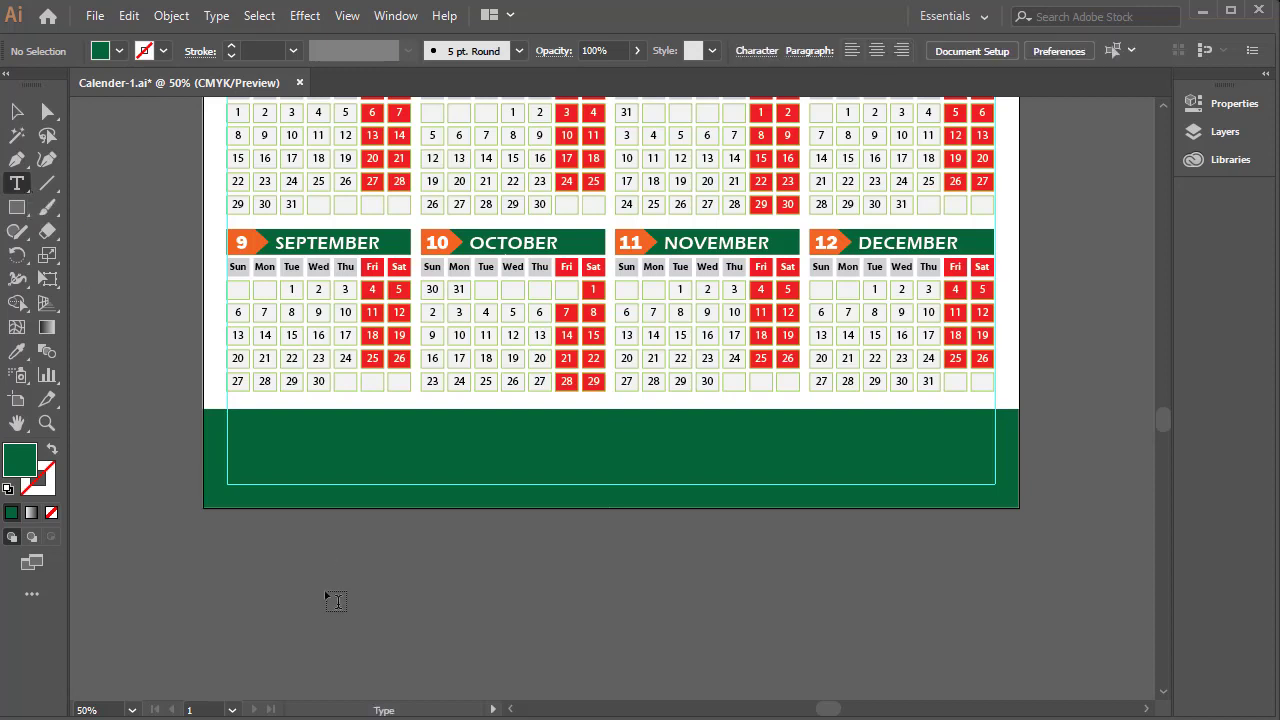
{"action": "left_click", "coordinate": [336, 597]}
{"action": "type", "text": "Mrs"}
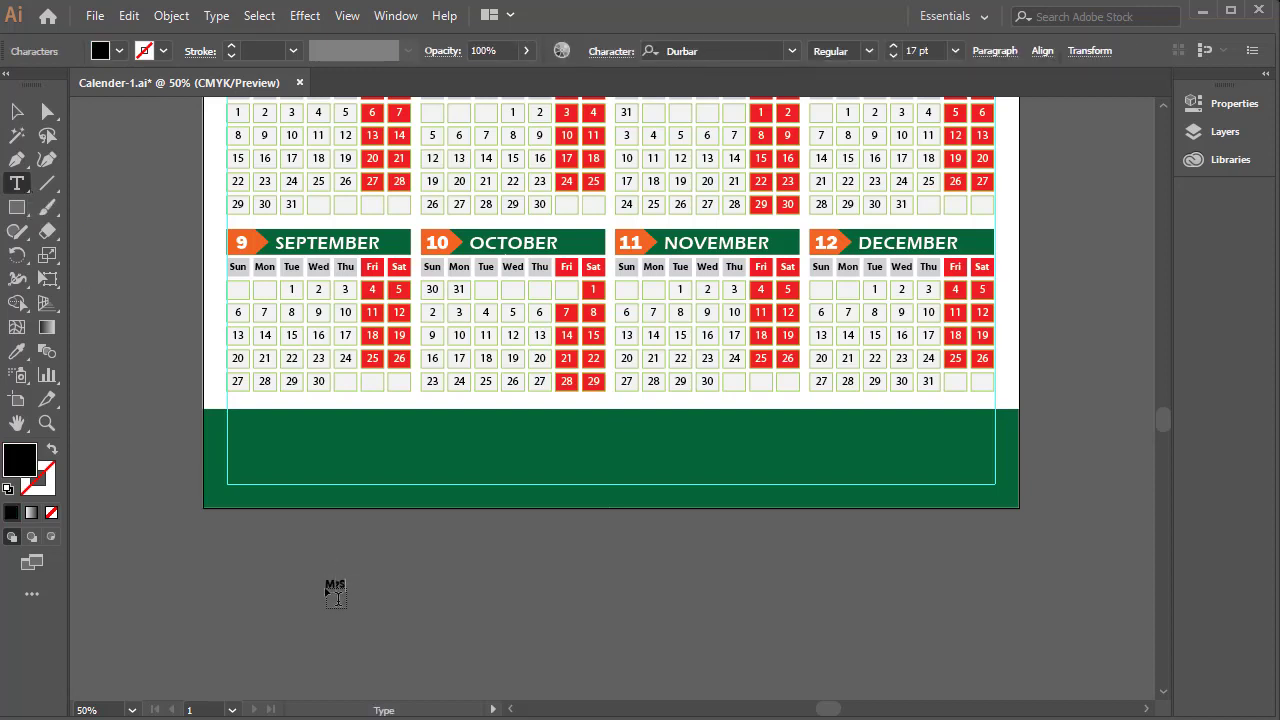
{"action": "key", "text": "shift+Left"}
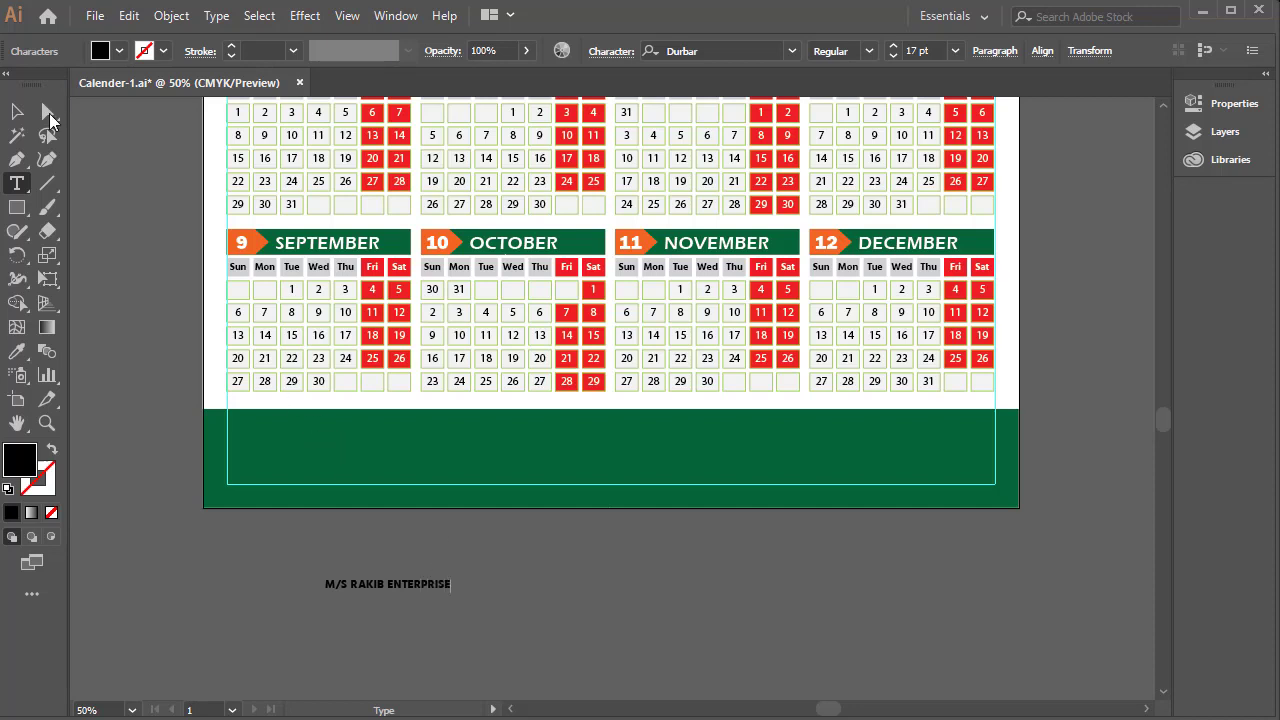
- Enlarge the M/S RAKIB ENTERPRISE text to about 70 pt and move it into the green footer
{"action": "left_click", "coordinate": [17, 111]}
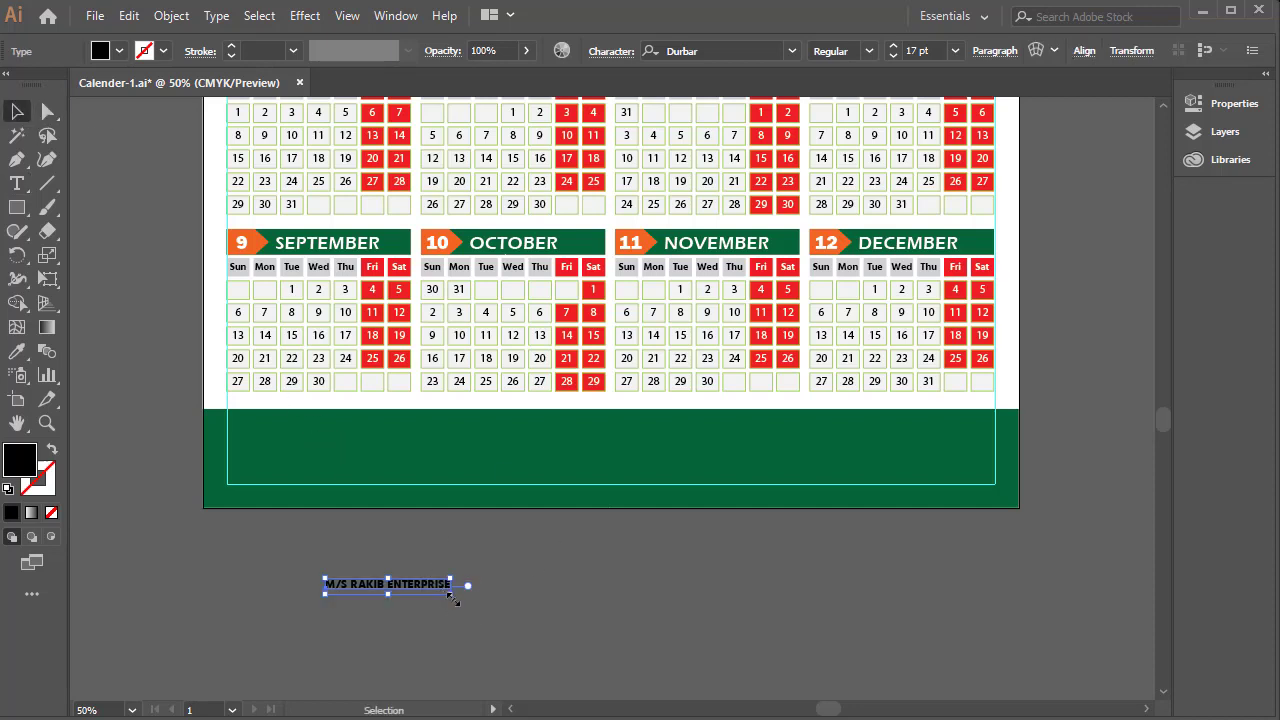
{"action": "left_click_drag", "start_coordinate": [452, 598], "coordinate": [800, 630]}
{"action": "mouse_move", "coordinate": [610, 615]}
{"action": "left_mouse_down"}
{"action": "mouse_move", "coordinate": [558, 476]}
{"action": "mouse_move", "coordinate": [520, 466]}
{"action": "left_mouse_up"}
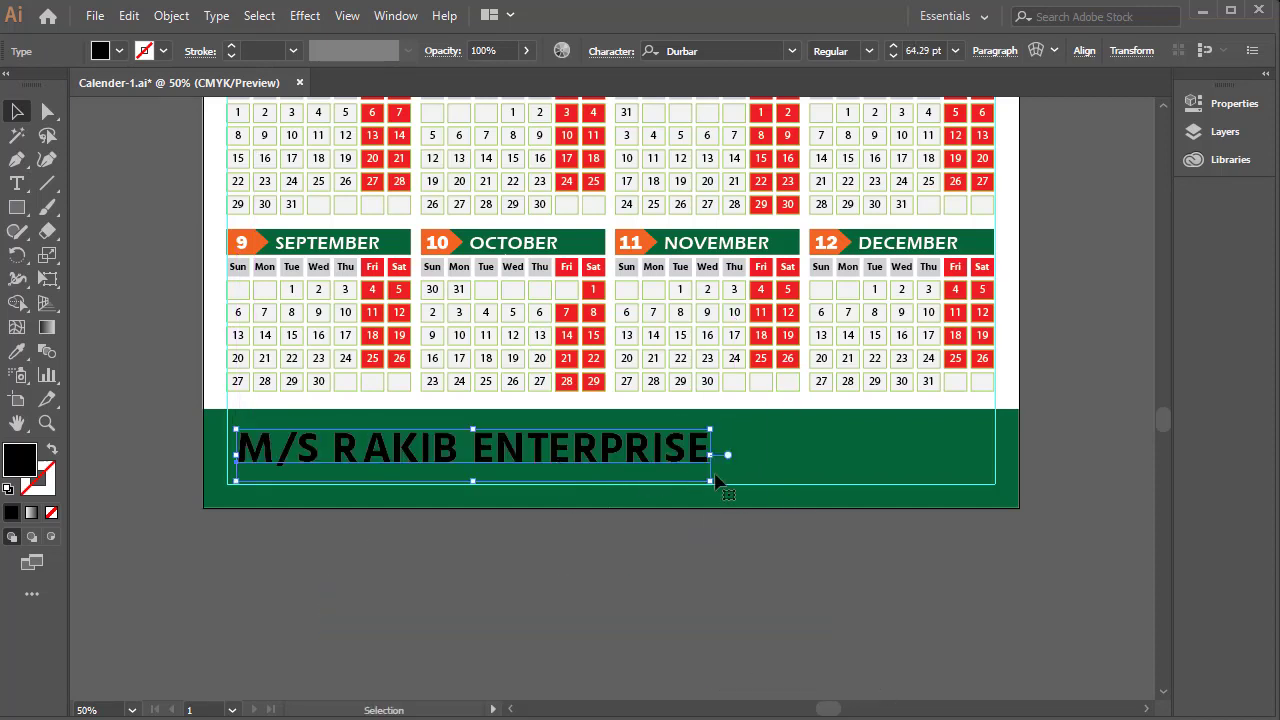
{"action": "left_click_drag", "start_coordinate": [711, 481], "coordinate": [735, 486]}
{"action": "left_click_drag", "start_coordinate": [752, 490], "coordinate": [750, 487]}
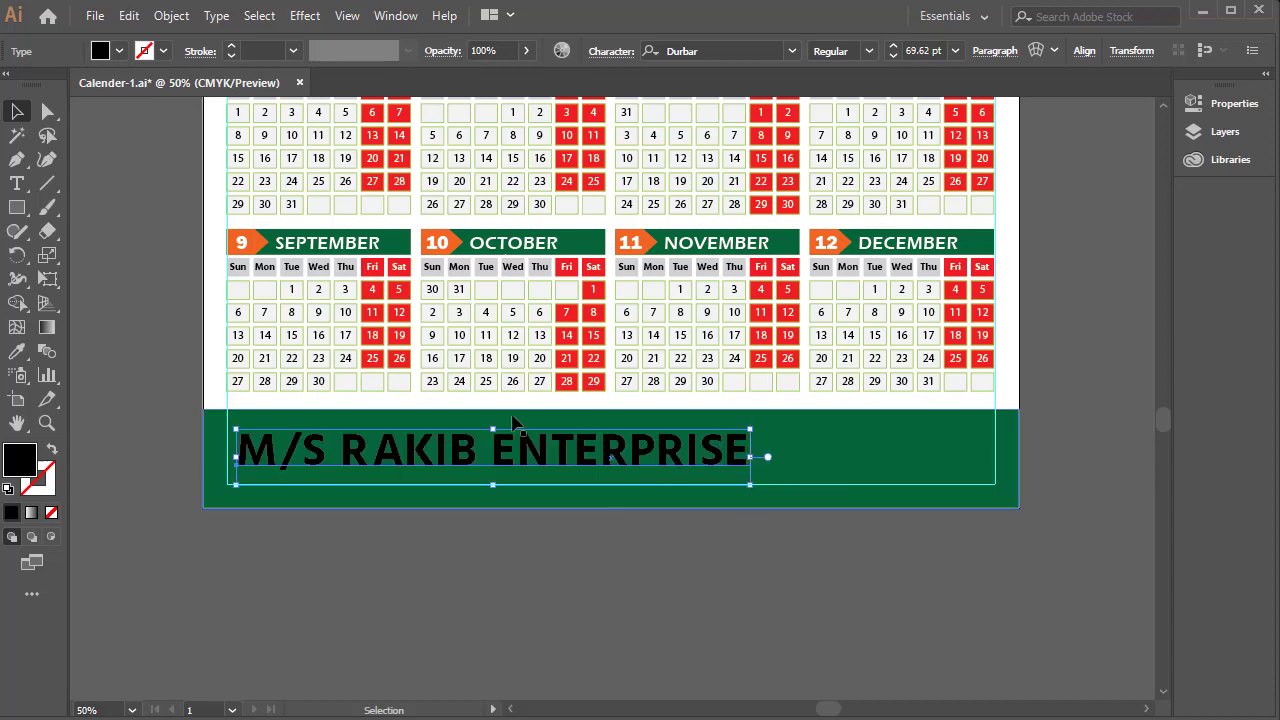
- Make the company name white and scale it narrower to about 68 pt
{"action": "left_click", "coordinate": [119, 51]}
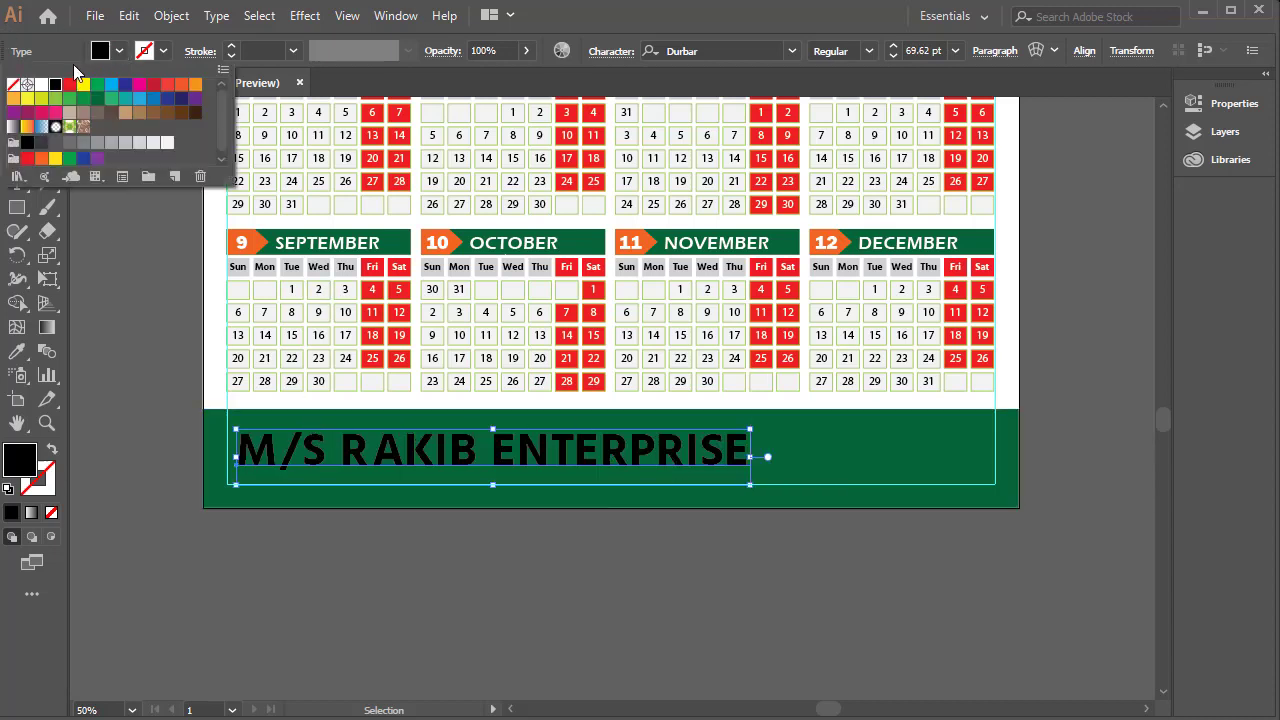
{"action": "left_click", "coordinate": [41, 84]}
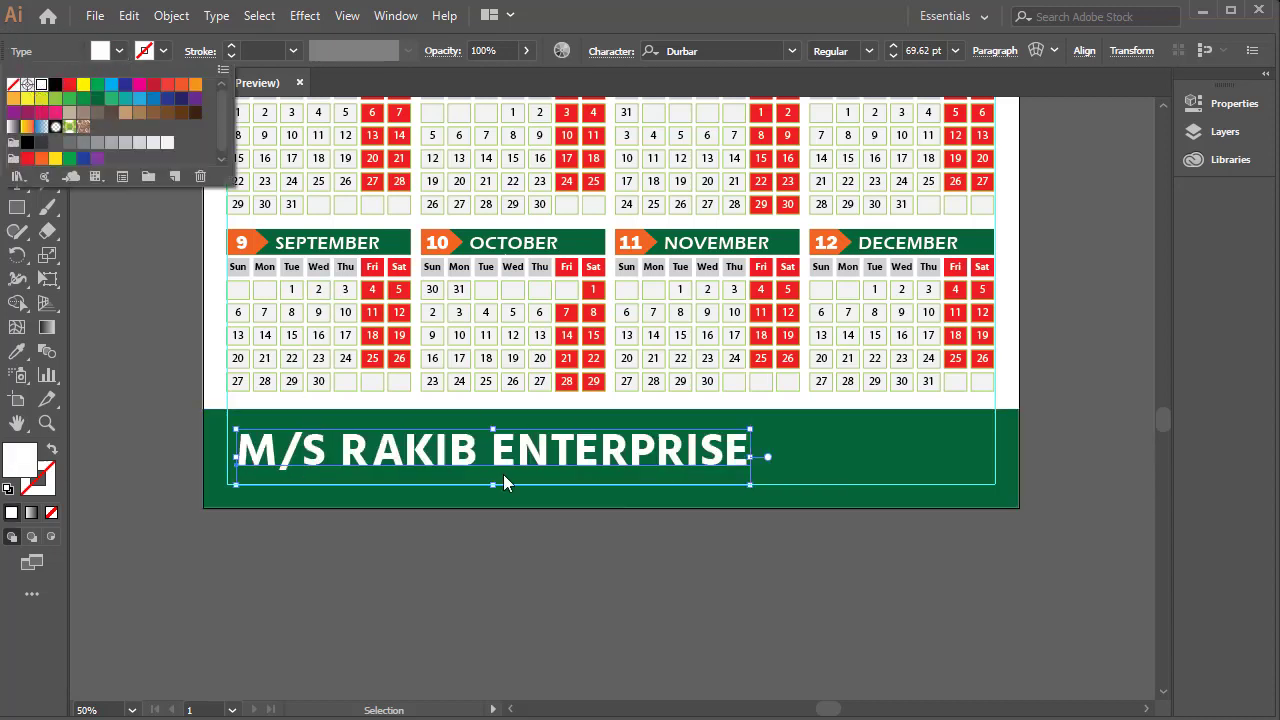
{"action": "left_click", "coordinate": [801, 438]}
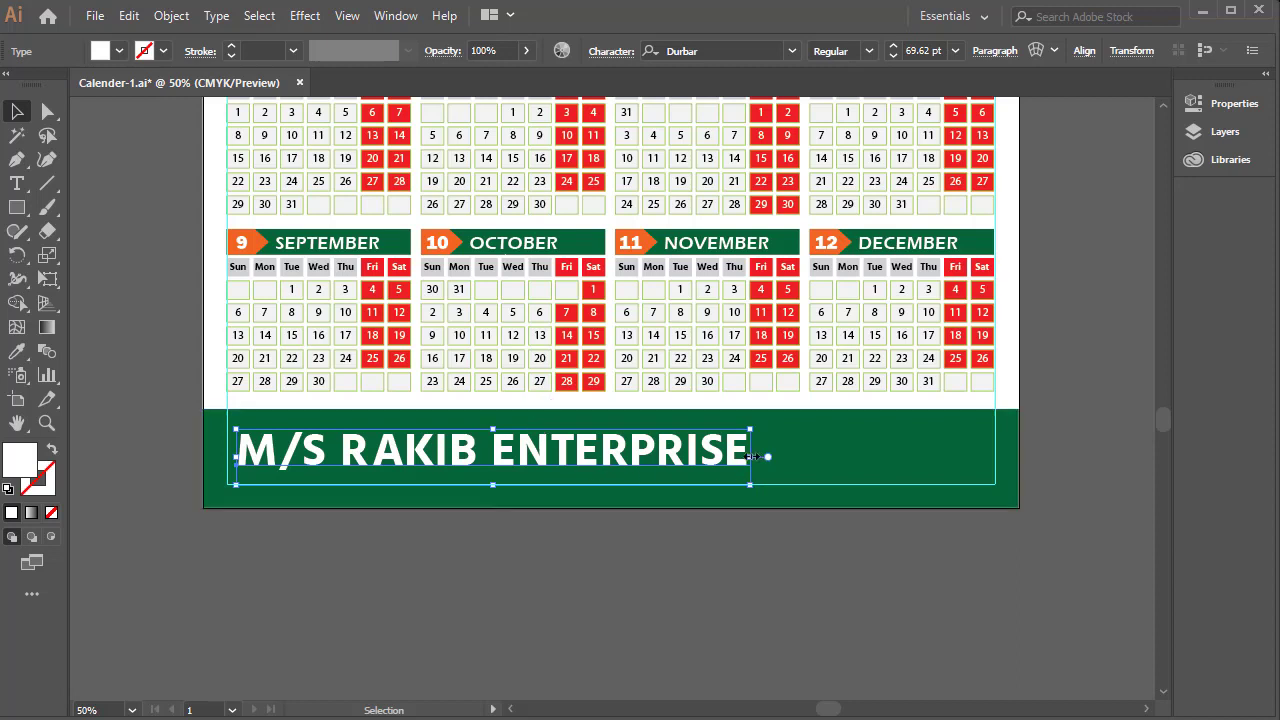
{"action": "left_click_drag", "start_coordinate": [742, 462], "coordinate": [733, 462]}
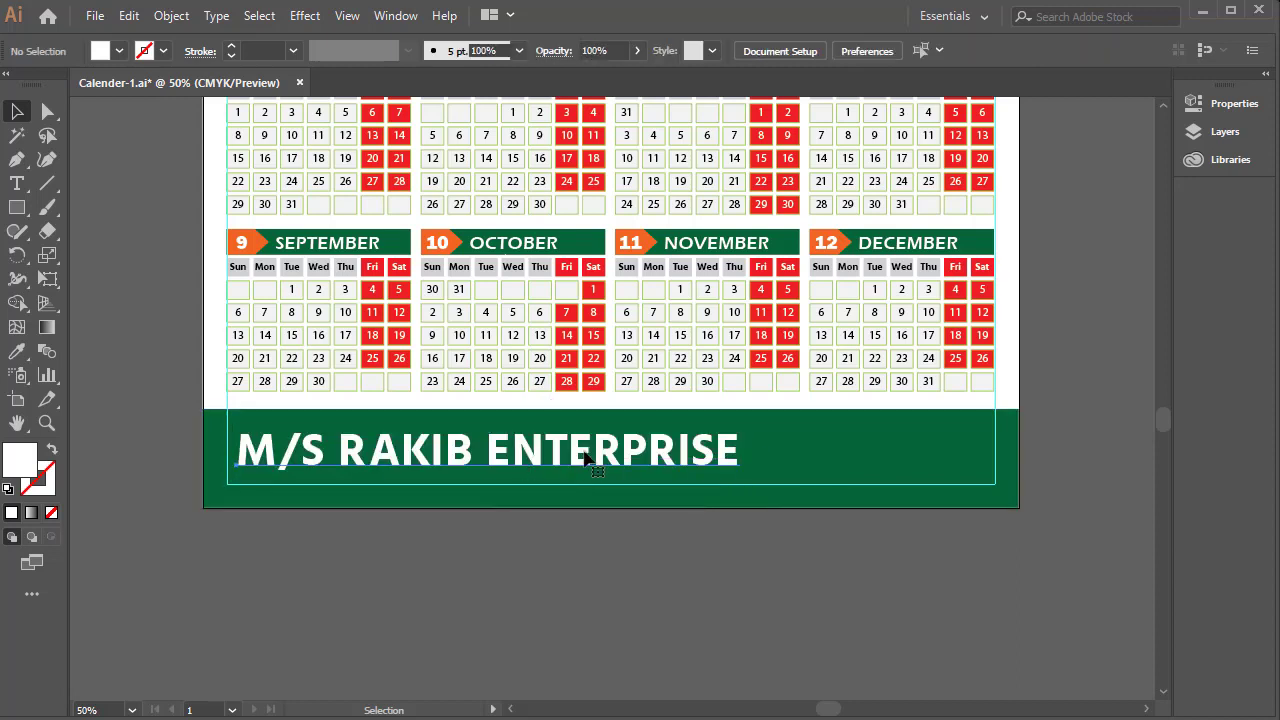
{"action": "left_click", "coordinate": [742, 458]}
{"action": "left_click_drag", "start_coordinate": [742, 456], "coordinate": [714, 458]}
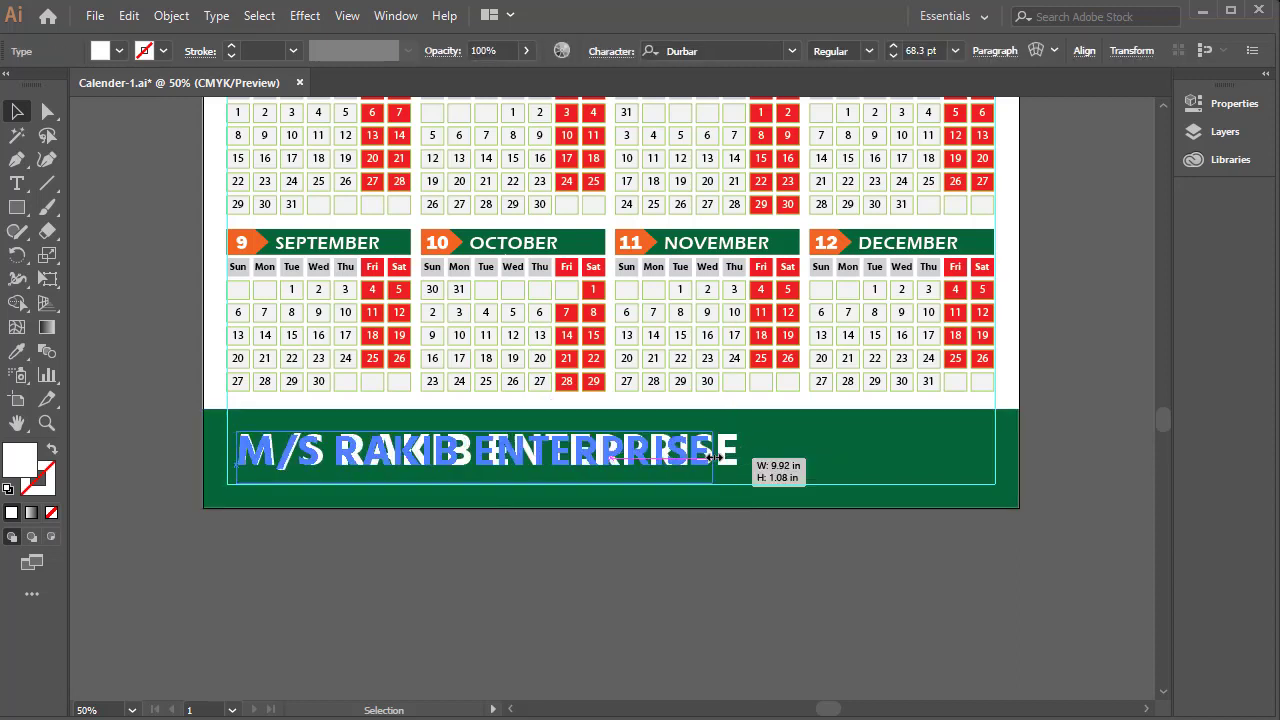
{"action": "left_click", "coordinate": [645, 477]}
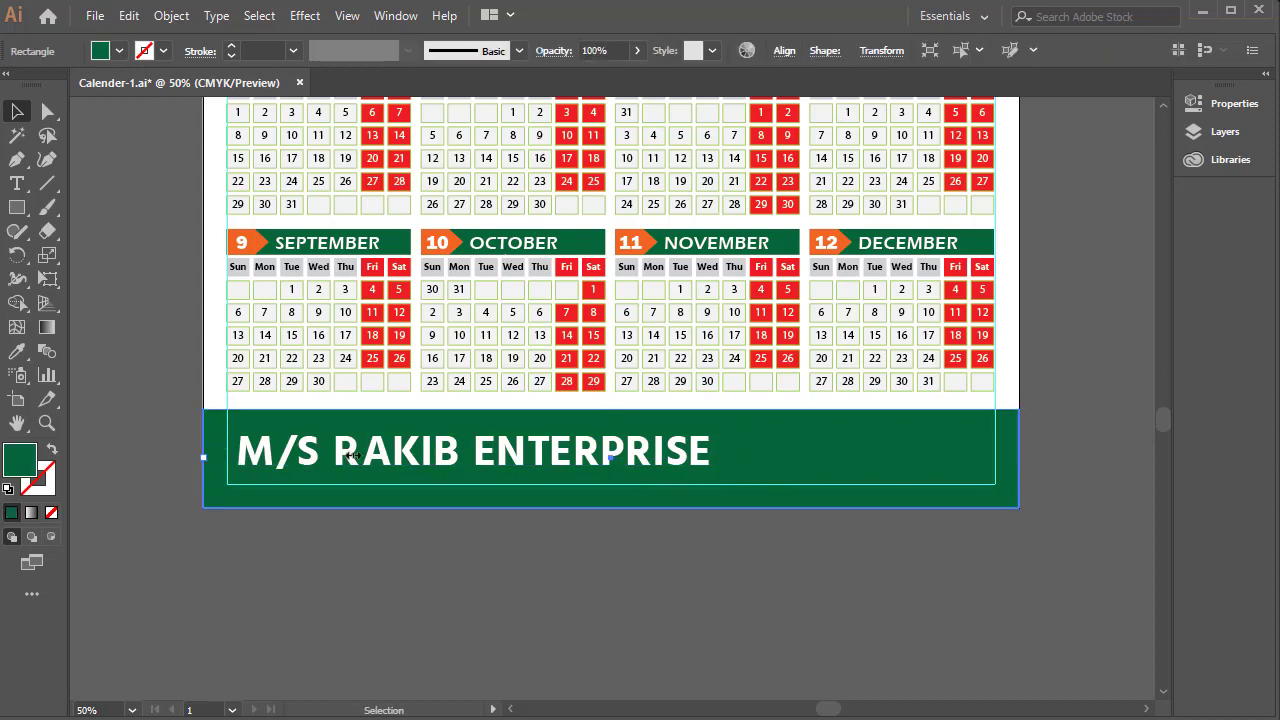
- Shrink a footer rectangle to the right part and slant its left edge by moving the top-left corner right
{"action": "left_click_drag", "start_coordinate": [200, 456], "coordinate": [727, 457]}
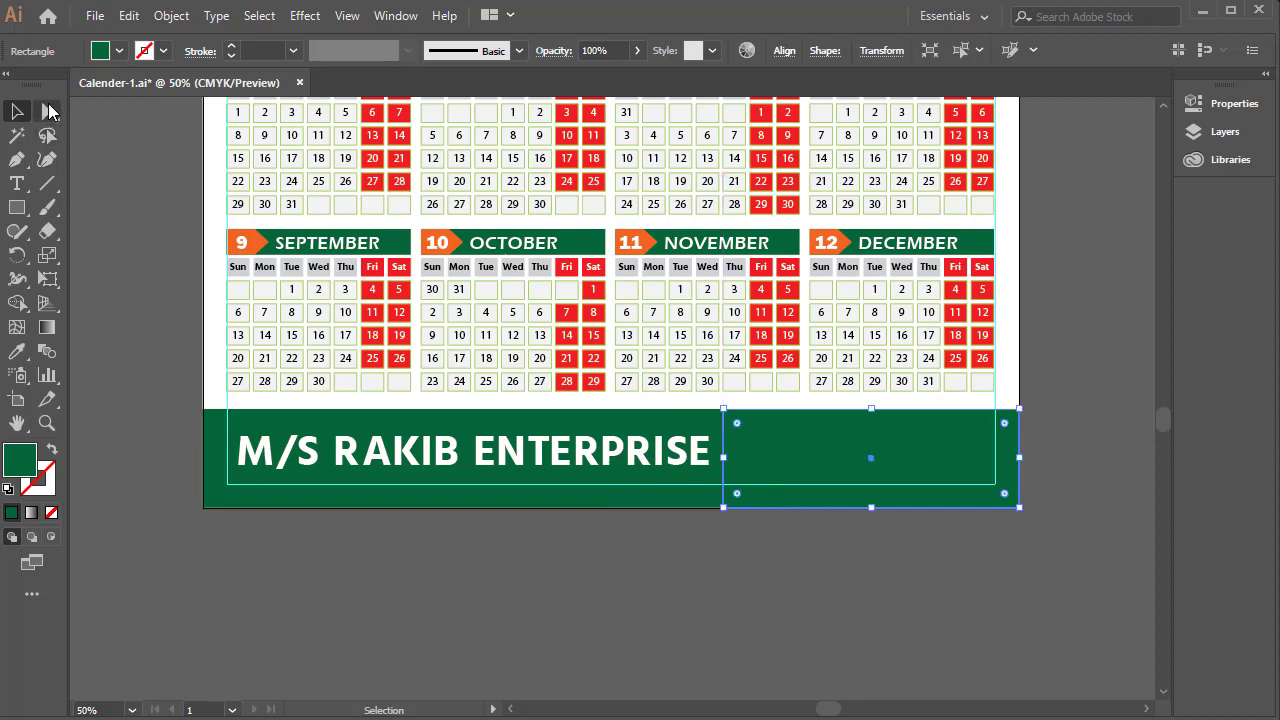
{"action": "left_click", "coordinate": [48, 111]}
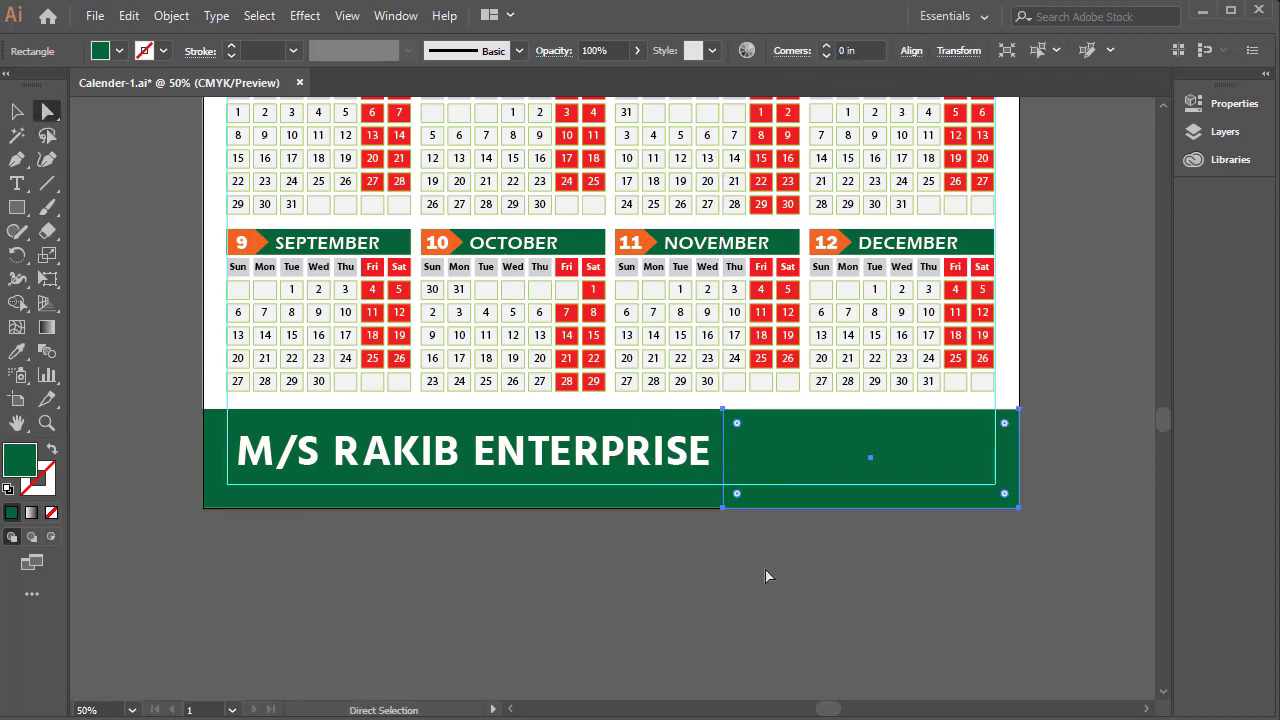
{"action": "left_click", "coordinate": [765, 570]}
{"action": "left_click", "coordinate": [724, 410]}
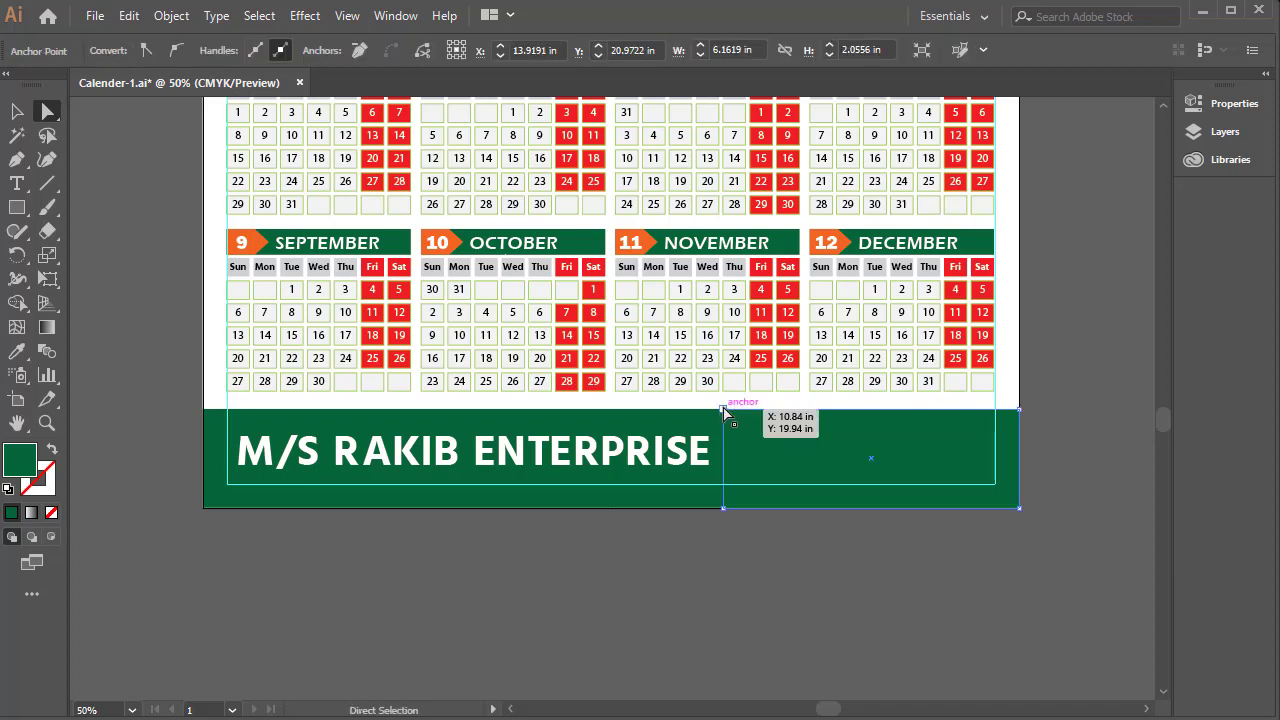
{"action": "left_click_drag", "start_coordinate": [728, 414], "coordinate": [750, 412]}
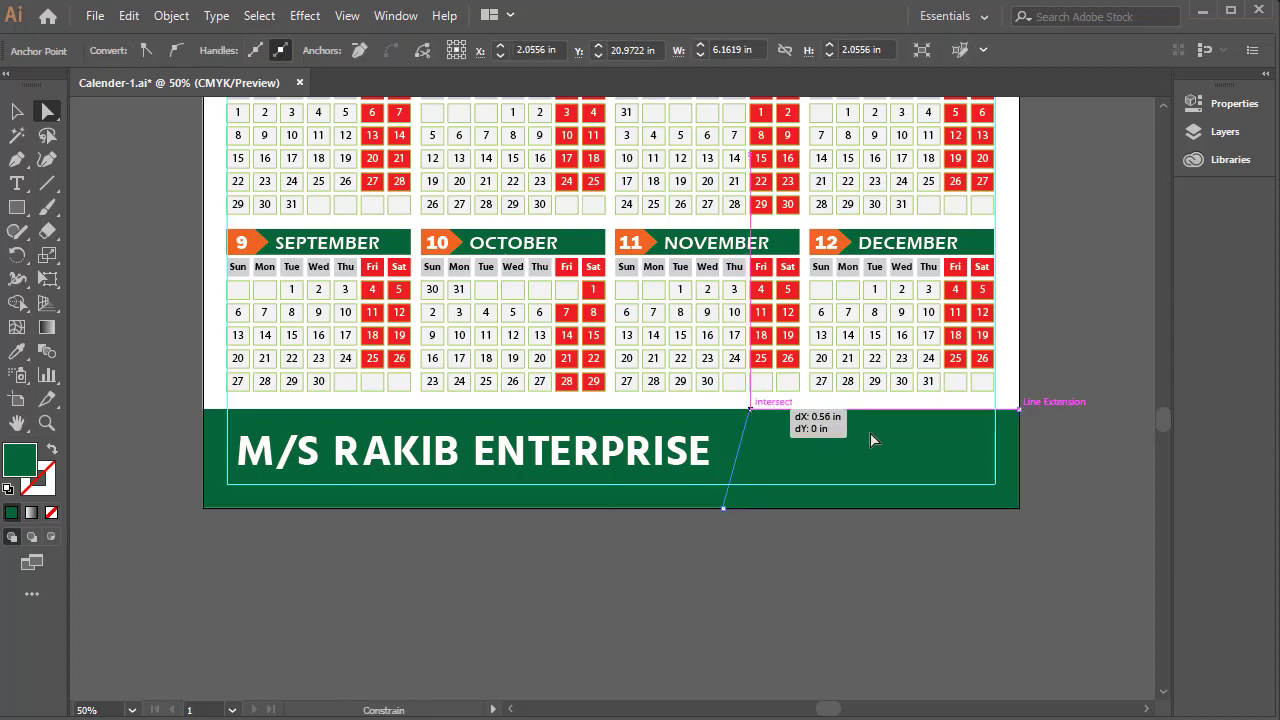
- Fill the slanted right-hand footer panel with orange
{"action": "left_click", "coordinate": [17, 111]}
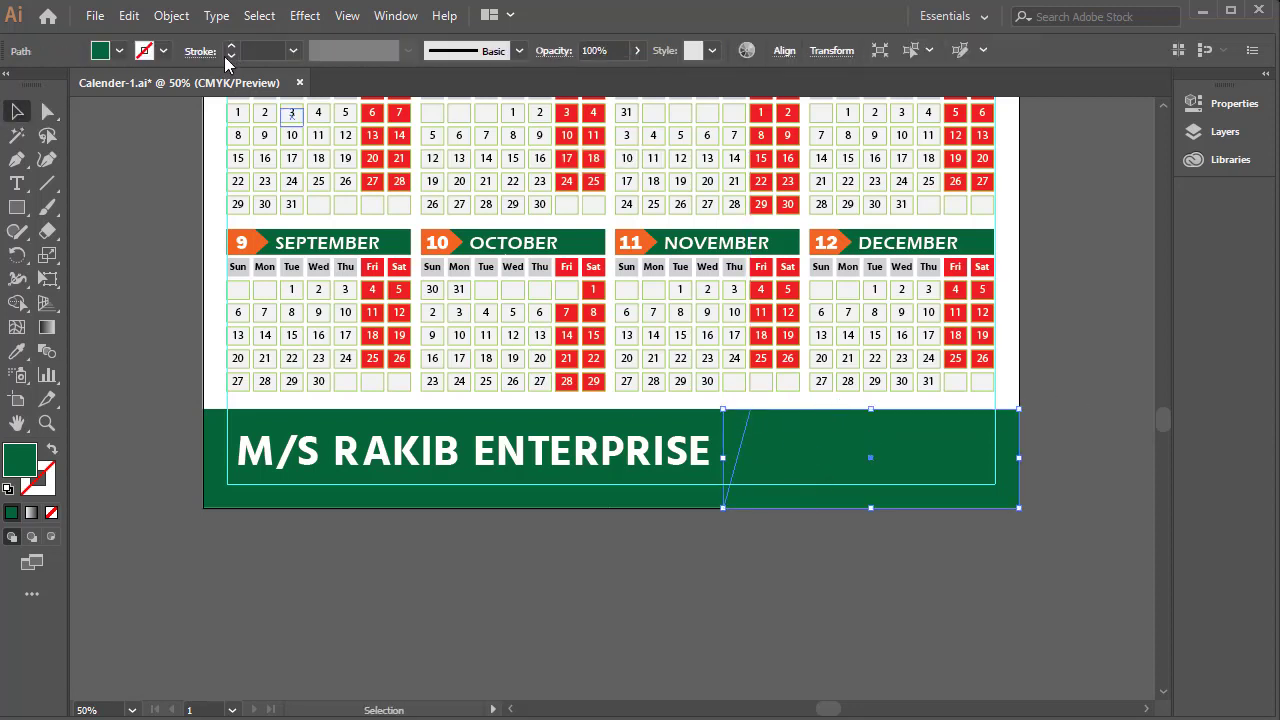
{"action": "left_click", "coordinate": [118, 51]}
{"action": "left_click", "coordinate": [41, 158]}
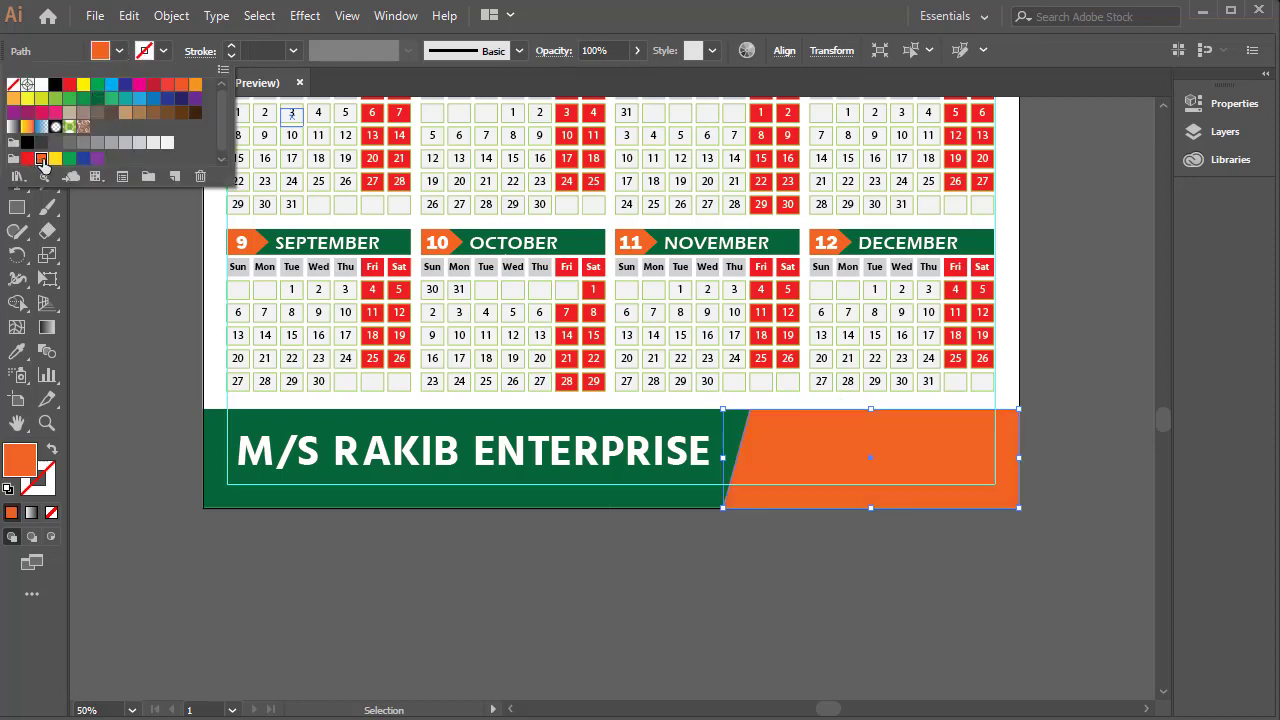
{"action": "left_click", "coordinate": [1070, 590]}
{"action": "left_click", "coordinate": [710, 610]}
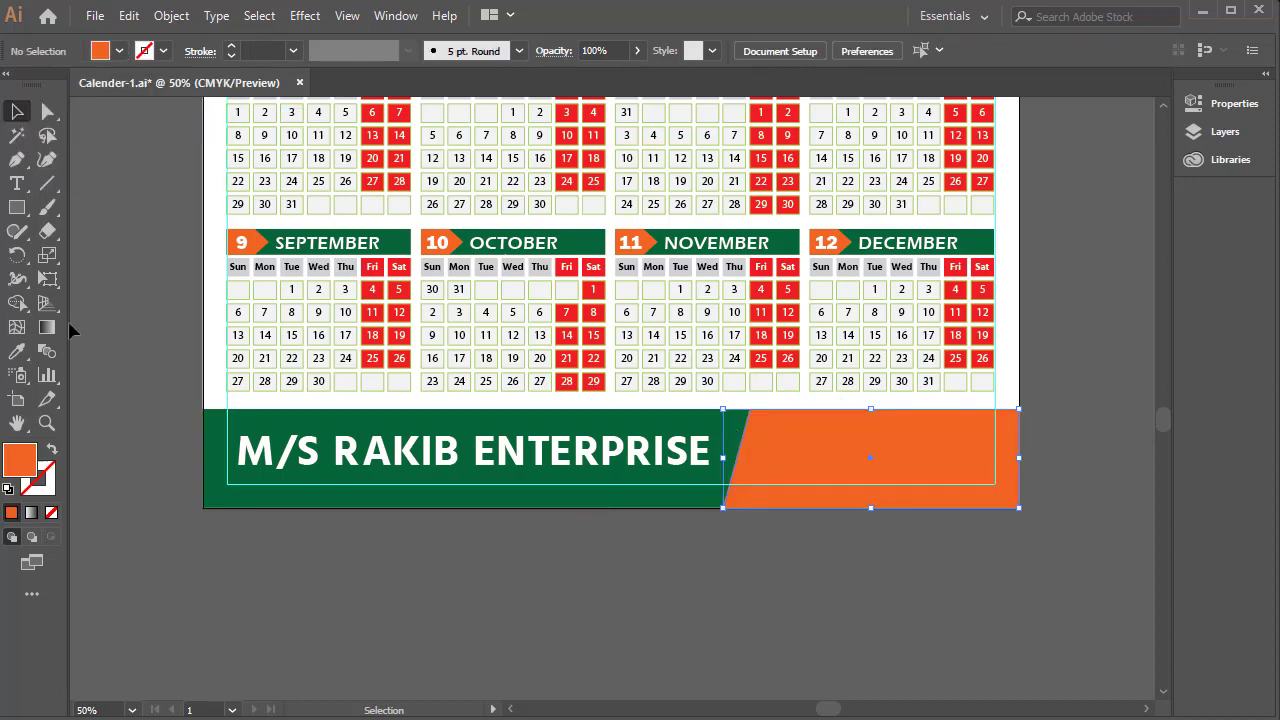
{"action": "left_click", "coordinate": [17, 183]}
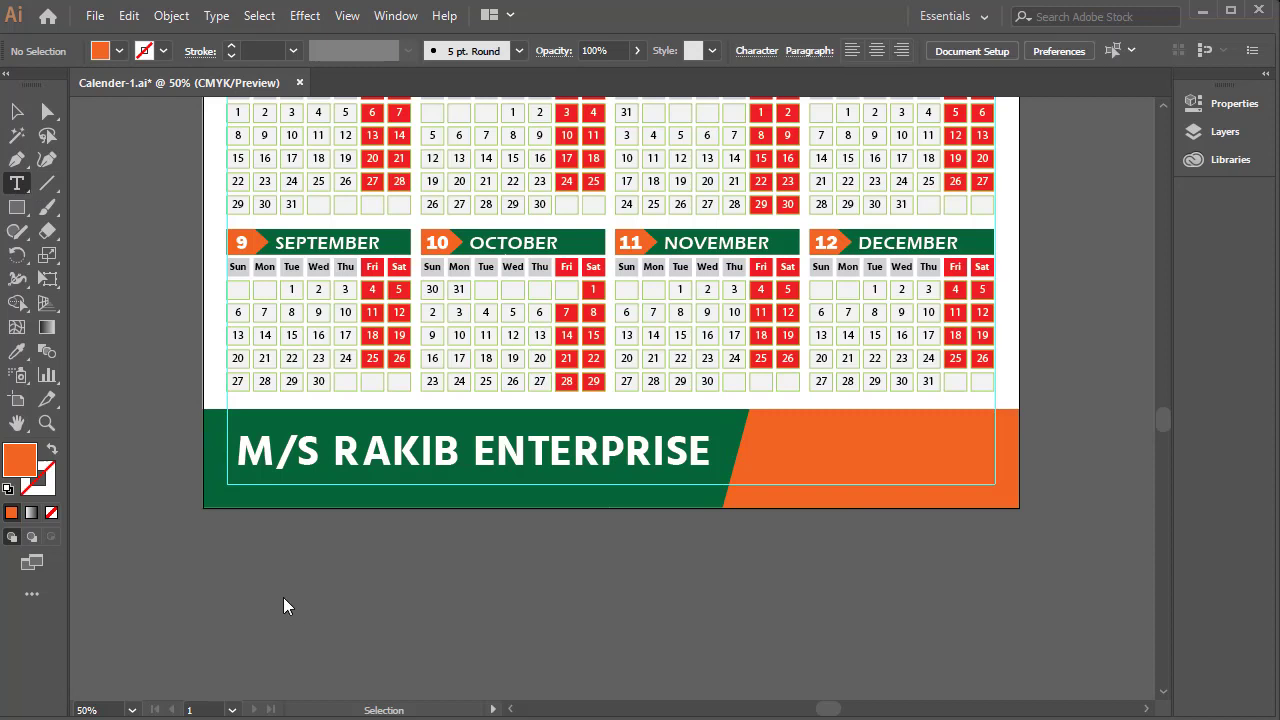
- Replace the placeholder below the artboard with three lines: phone number, e-mail address, 'Yourlocation Here'
{"action": "left_click", "coordinate": [287, 600]}
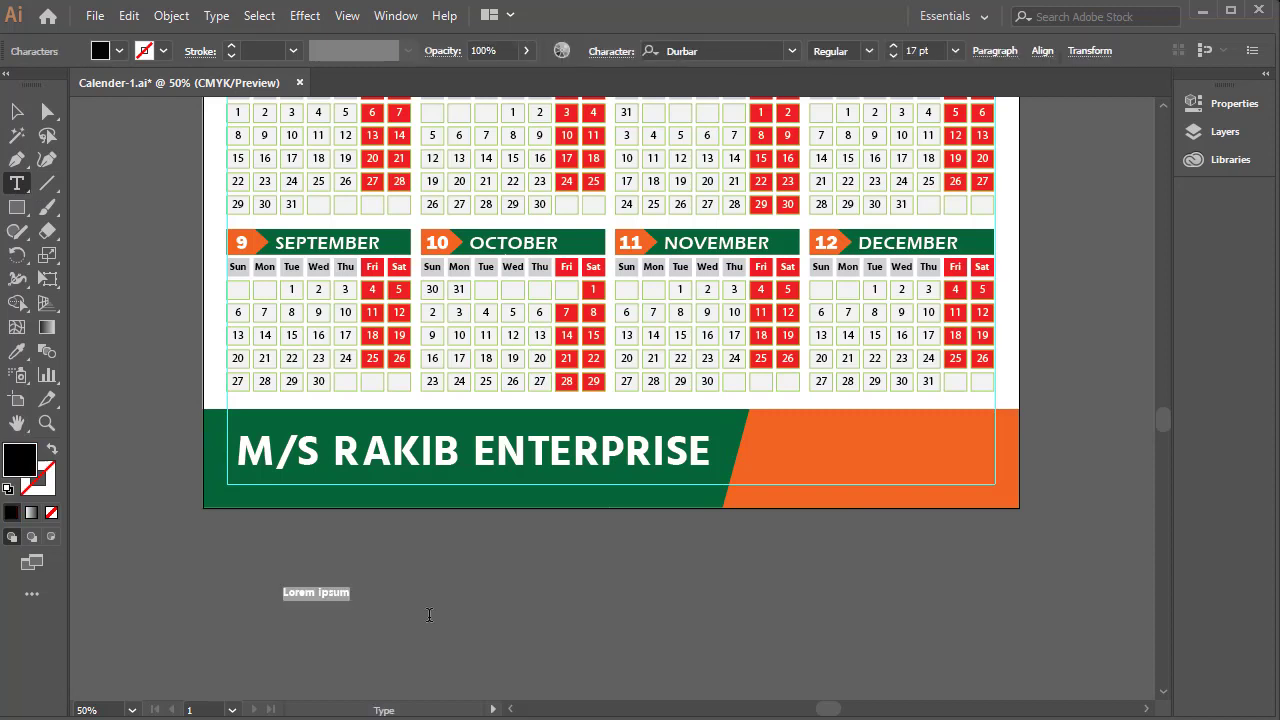
{"action": "key", "text": "BackSpace"}
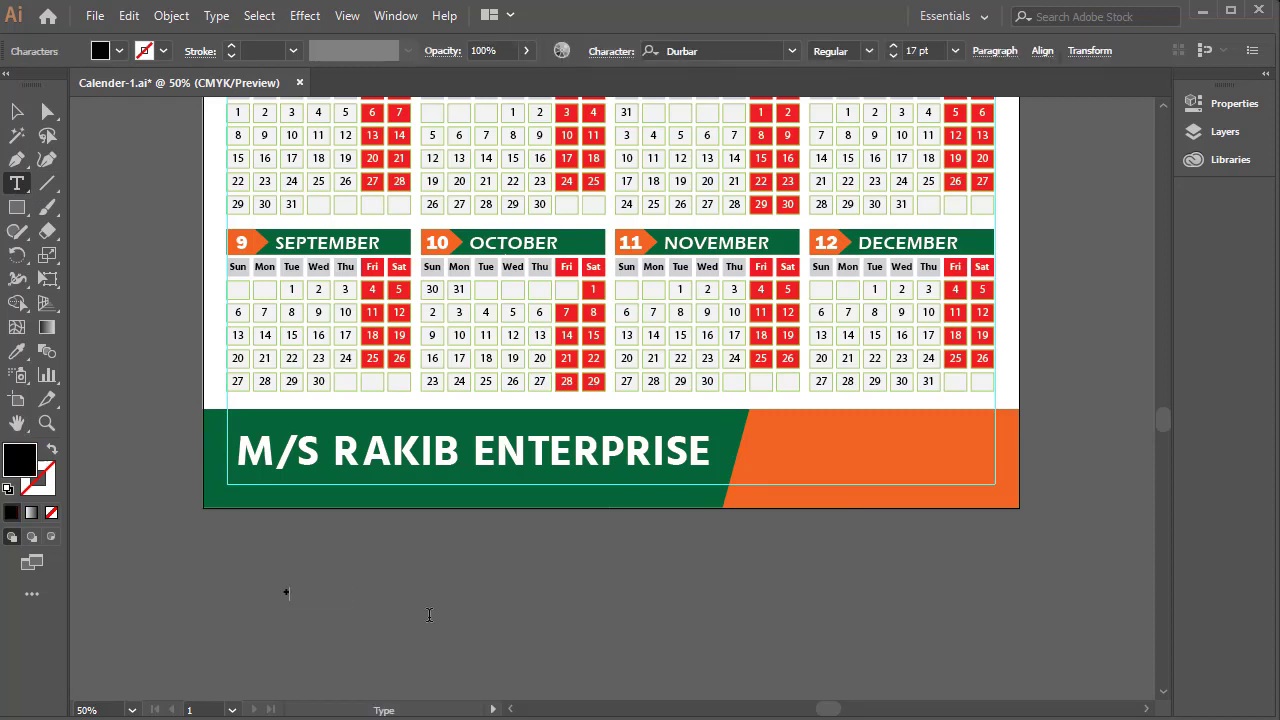
{"action": "type", "text": "+8812345"}
{"action": "type", "text": "678"}
{"action": "type", "text": "your"}
{"action": "type", "text": "mail"}
{"action": "type", "text": "@g"}
{"action": "type", "text": "mail."}
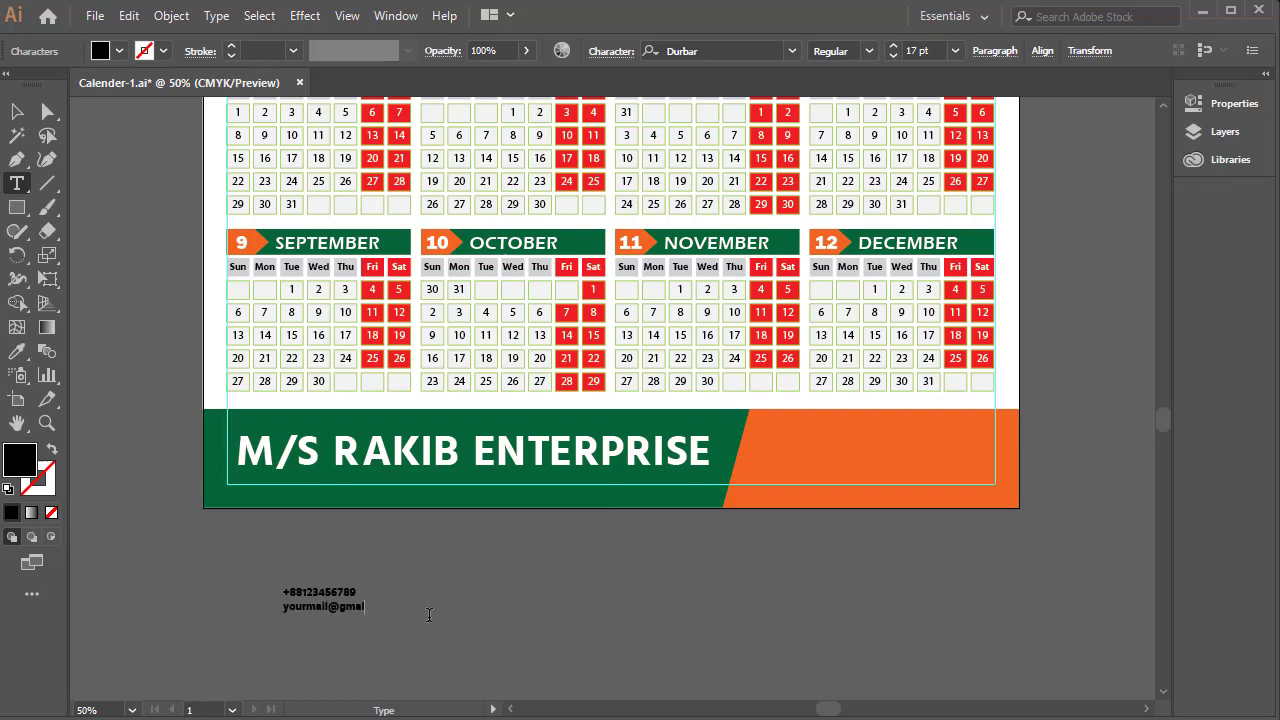
{"action": "type", "text": "com"}
{"action": "type", "text": "Your"}
{"action": "type", "text": "lo"}
{"action": "type", "text": "ca"}
{"action": "type", "text": "tion"}
{"action": "type", "text": " Here"}
- Capitalise the third contact line so it reads 'Your Location Here'
{"action": "left_click", "coordinate": [305, 619]}
{"action": "key", "text": "Delete"}
{"action": "type", "text": "L"}
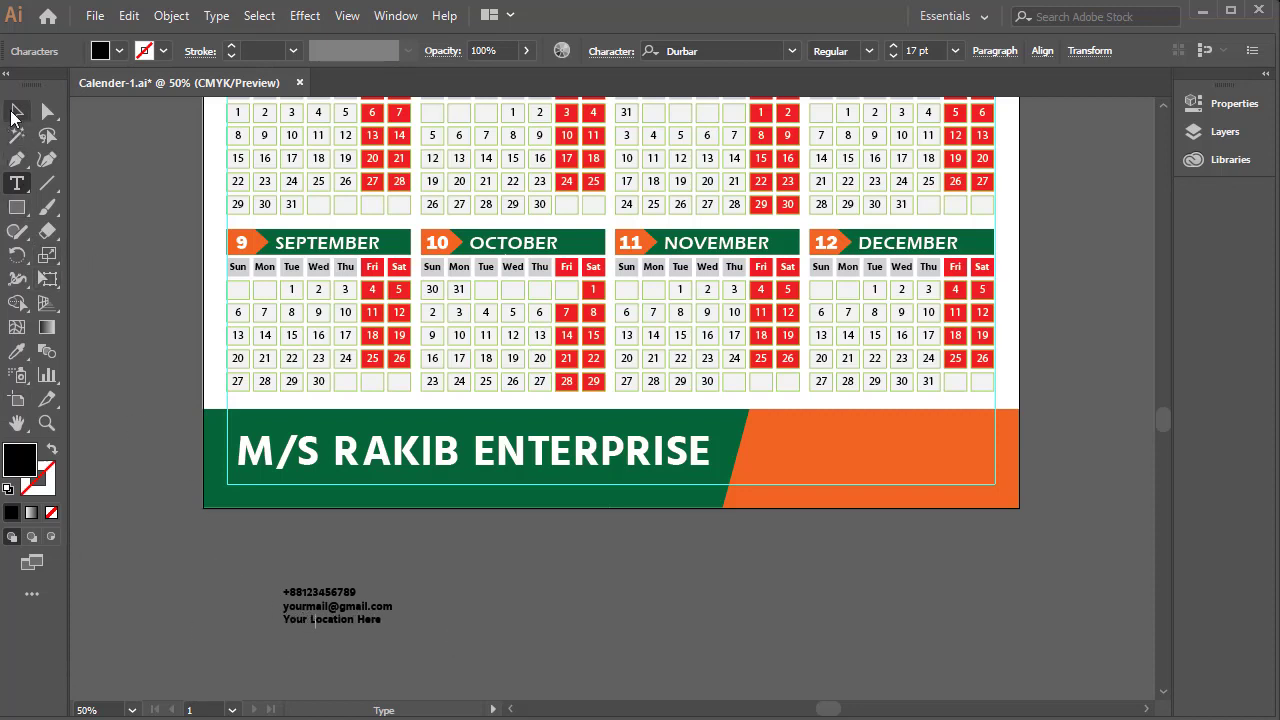
{"action": "left_click", "coordinate": [16, 111]}
- Place the contact block on the orange panel and colour it white
{"action": "mouse_move", "coordinate": [333, 610]}
{"action": "left_mouse_down"}
{"action": "mouse_move", "coordinate": [883, 456]}
{"action": "mouse_move", "coordinate": [993, 458]}
{"action": "left_mouse_up"}
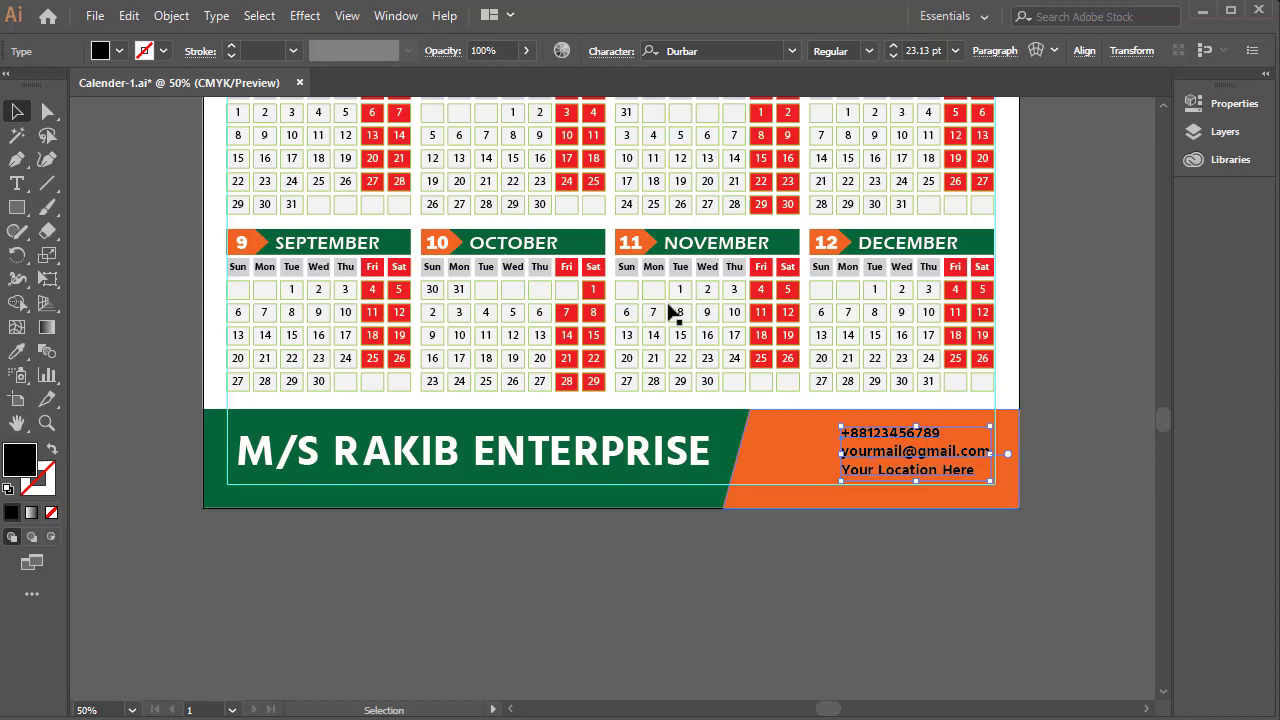
{"action": "left_click", "coordinate": [119, 51]}
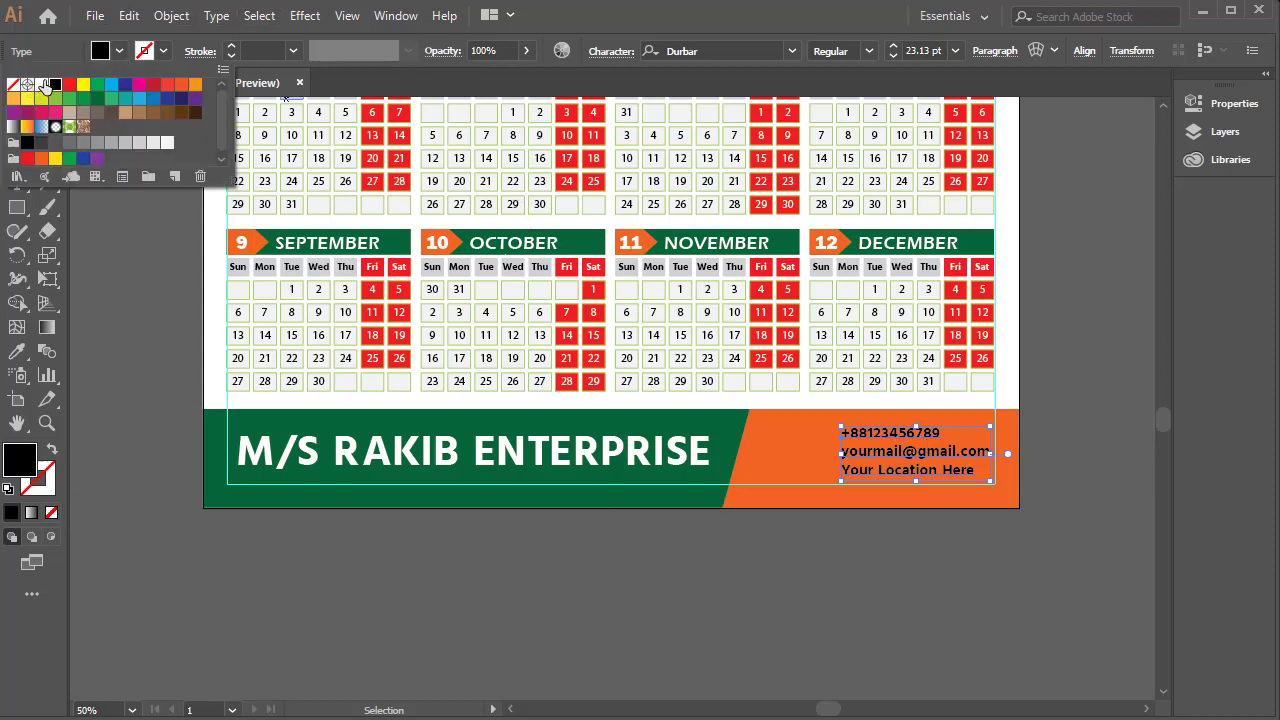
{"action": "left_click", "coordinate": [42, 84]}
{"action": "left_click", "coordinate": [764, 457]}
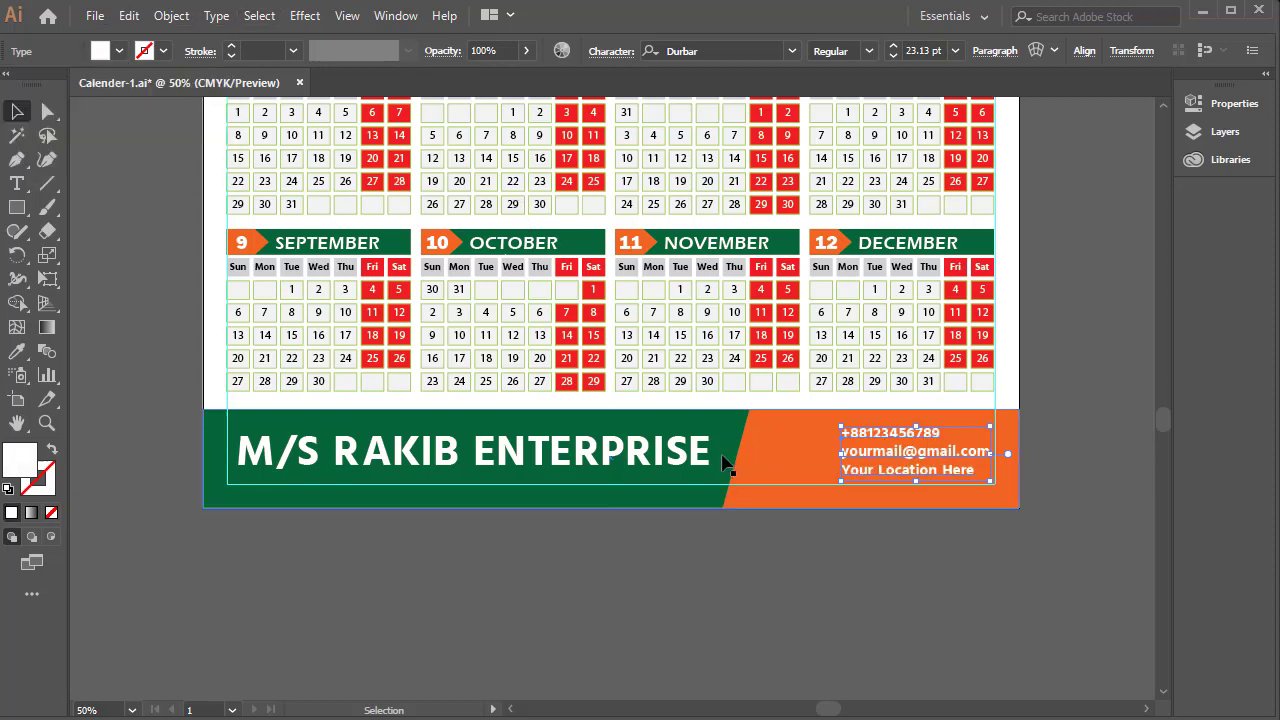
- Narrow the orange panel from its left edge and stretch the company name wider across the green area
{"action": "left_click", "coordinate": [770, 460]}
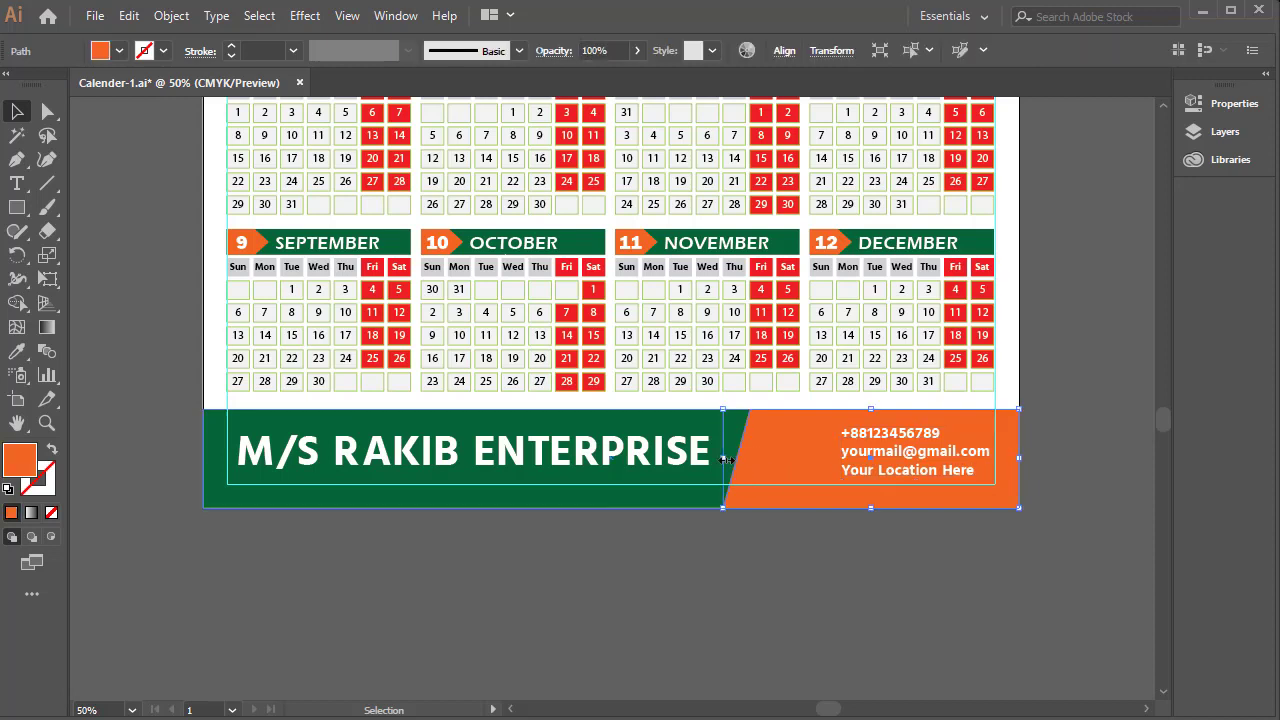
{"action": "left_click_drag", "start_coordinate": [736, 457], "coordinate": [810, 456]}
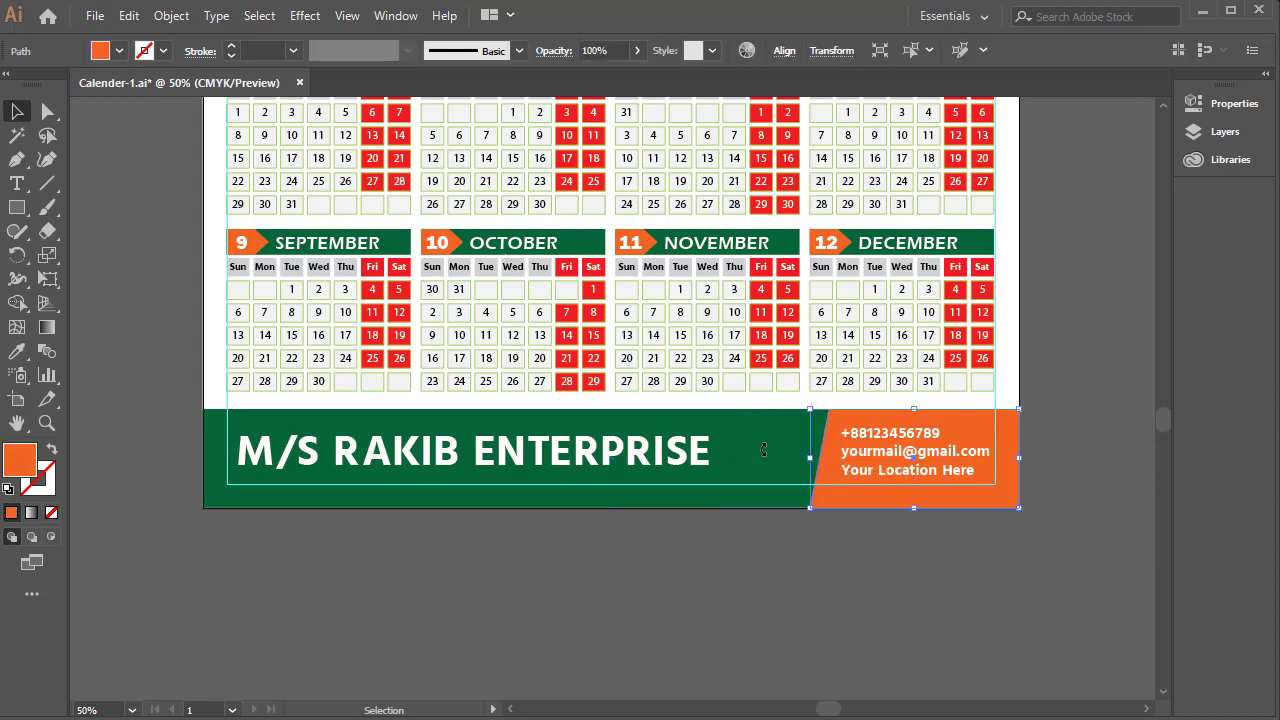
{"action": "left_click", "coordinate": [708, 455]}
{"action": "left_click_drag", "start_coordinate": [708, 455], "coordinate": [800, 455]}
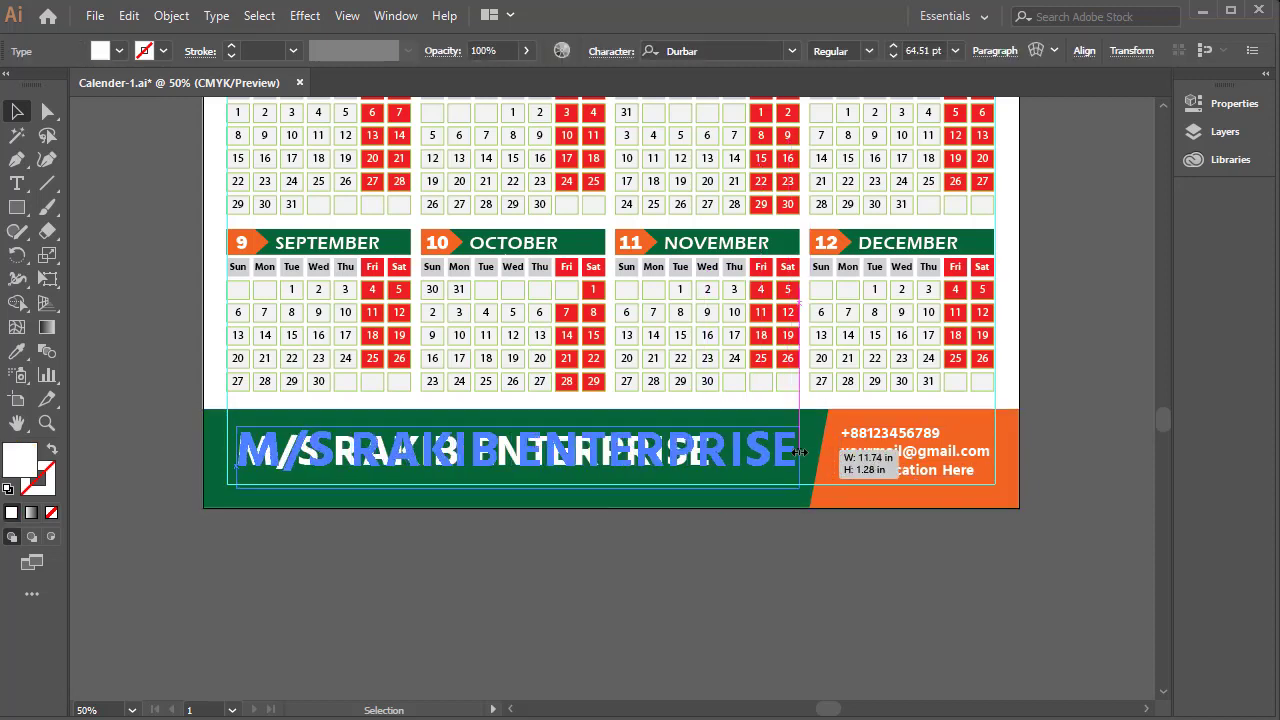
{"action": "left_click", "coordinate": [917, 460]}
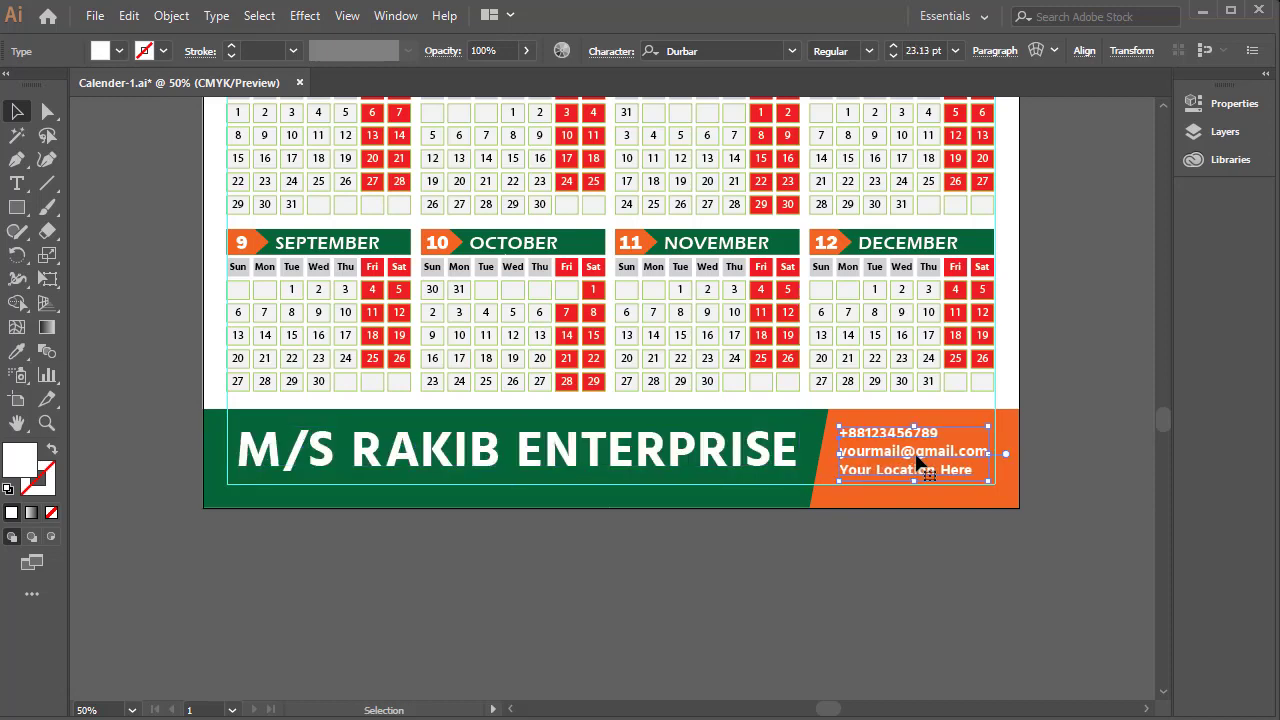
{"action": "key", "text": "ctrl+shift+a"}
{"action": "key", "text": "ctrl+minus"}
- Zoom out and centre the view so the full 2022 calendar artboard fills the window
{"action": "scroll", "coordinate": [662, 358], "scroll_direction": "up", "scroll_amount": 3}
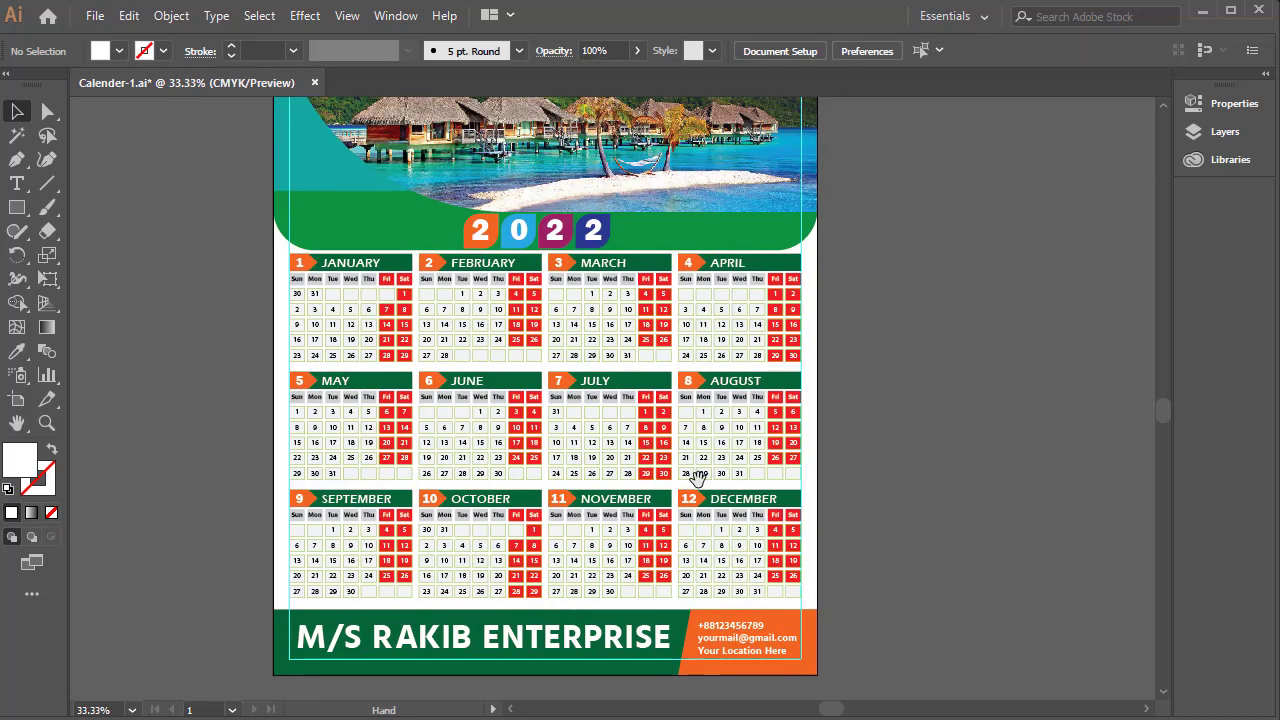
{"action": "scroll", "coordinate": [662, 358], "scroll_direction": "up", "scroll_amount": 2}
{"action": "key", "text": "ctrl+minus"}
{"action": "left_click_drag", "start_coordinate": [716, 345], "coordinate": [768, 383]}
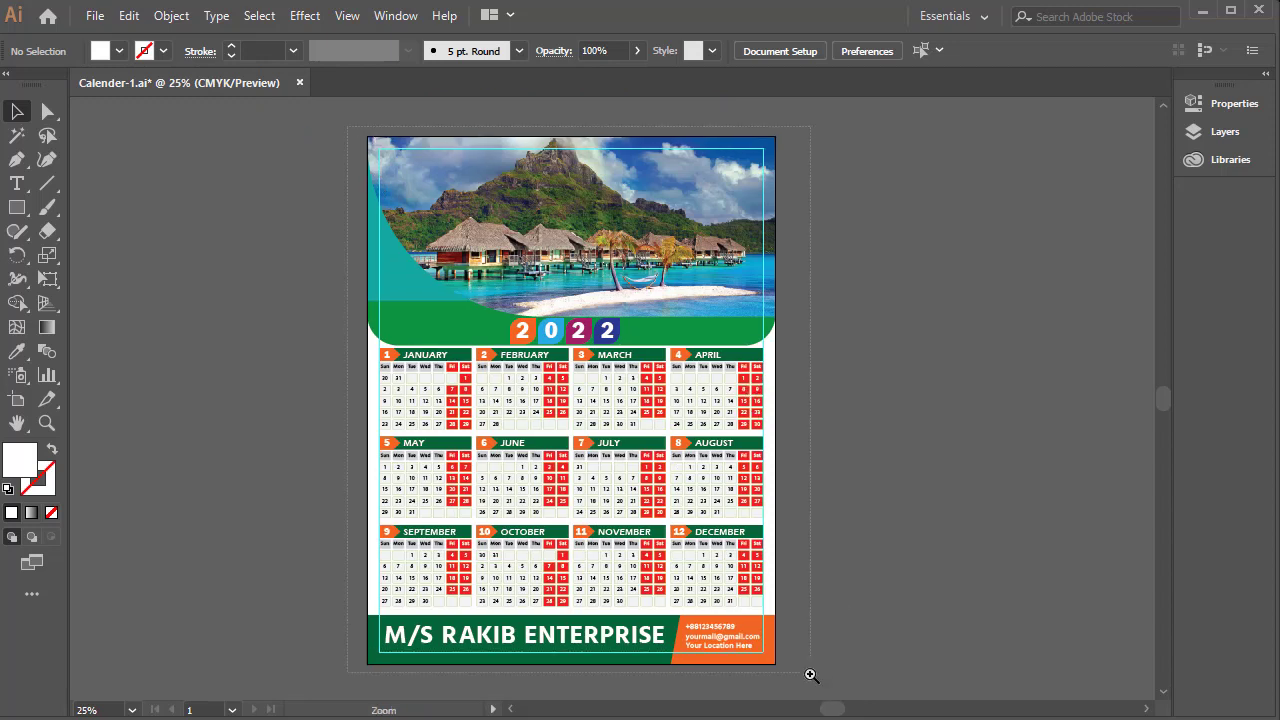
{"action": "scroll", "coordinate": [809, 674], "scroll_direction": "up", "scroll_amount": 1}
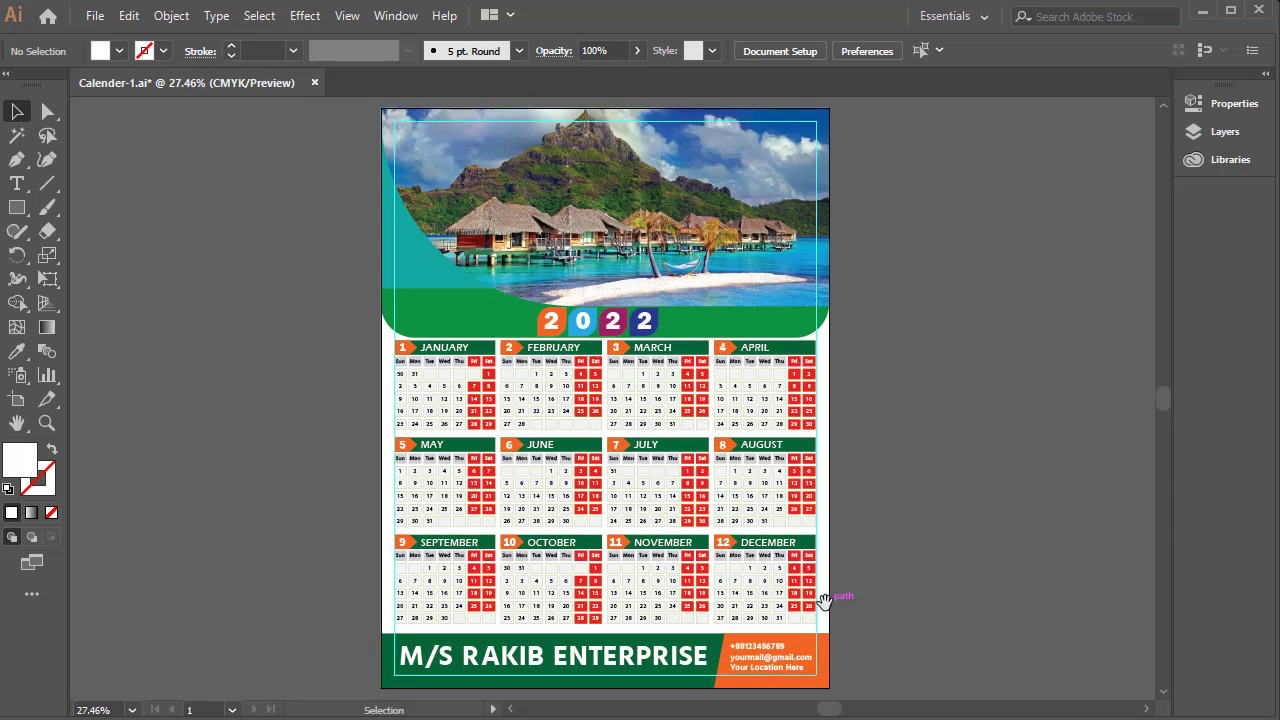